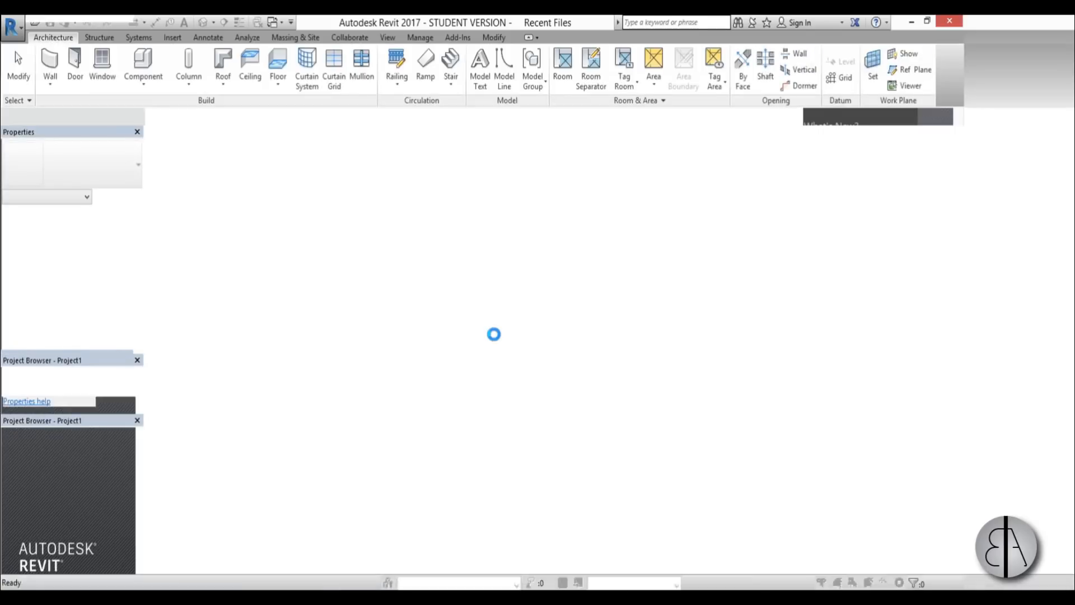
Set the project's length units to centimeters in the Project Units settings.
key(u)
key(n)
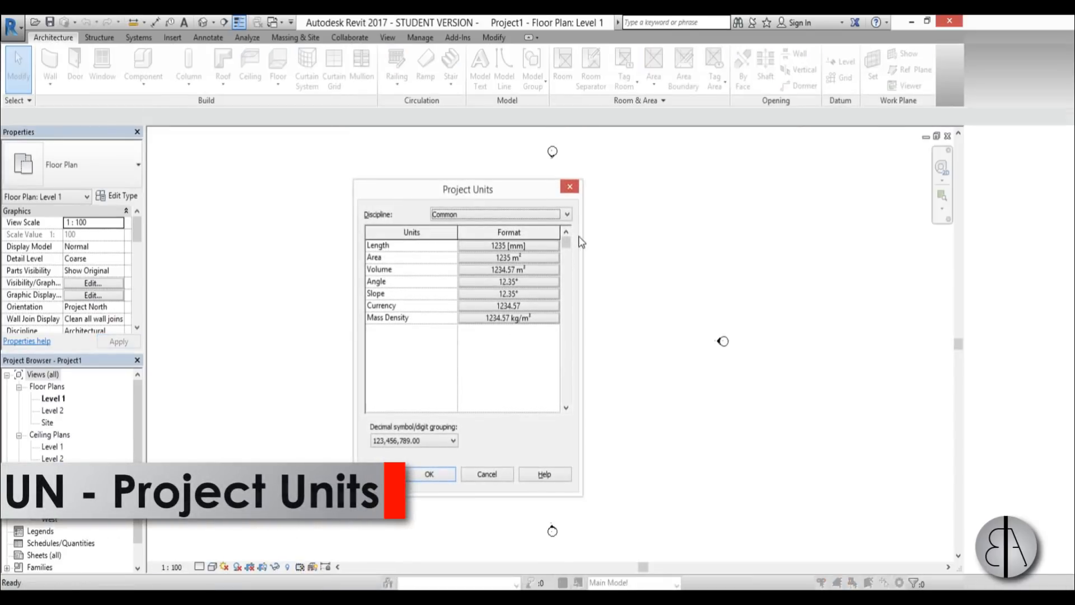
click(508, 245)
click(471, 273)
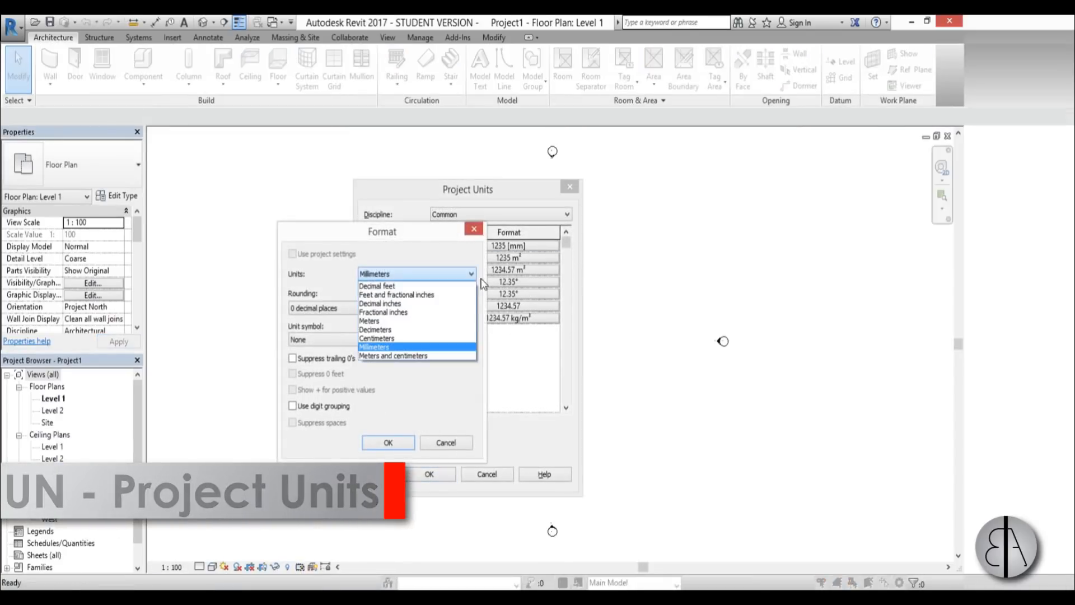
click(445, 338)
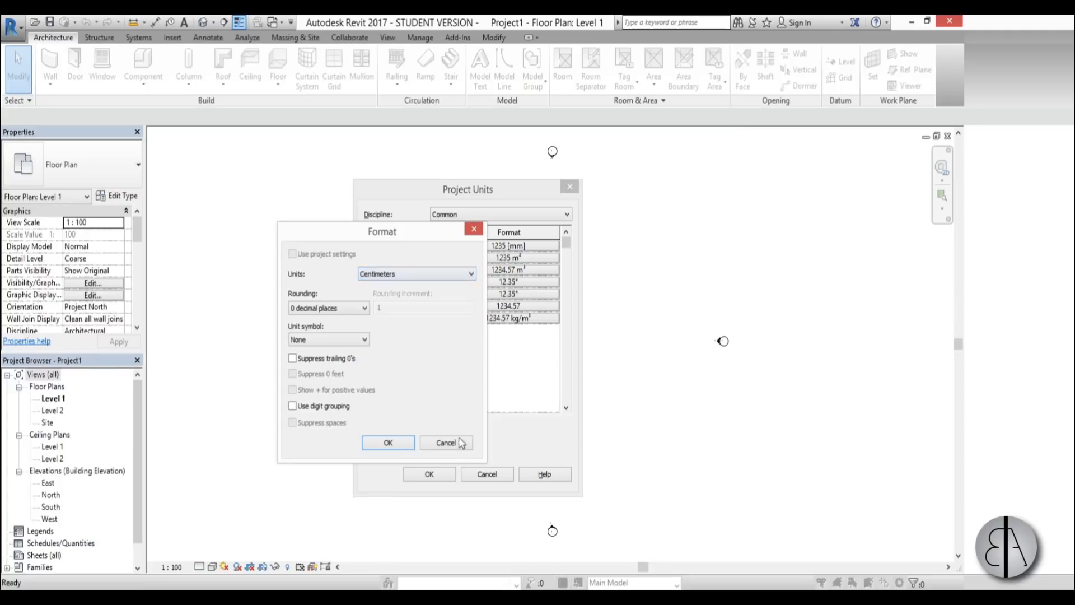
click(431, 439)
click(486, 473)
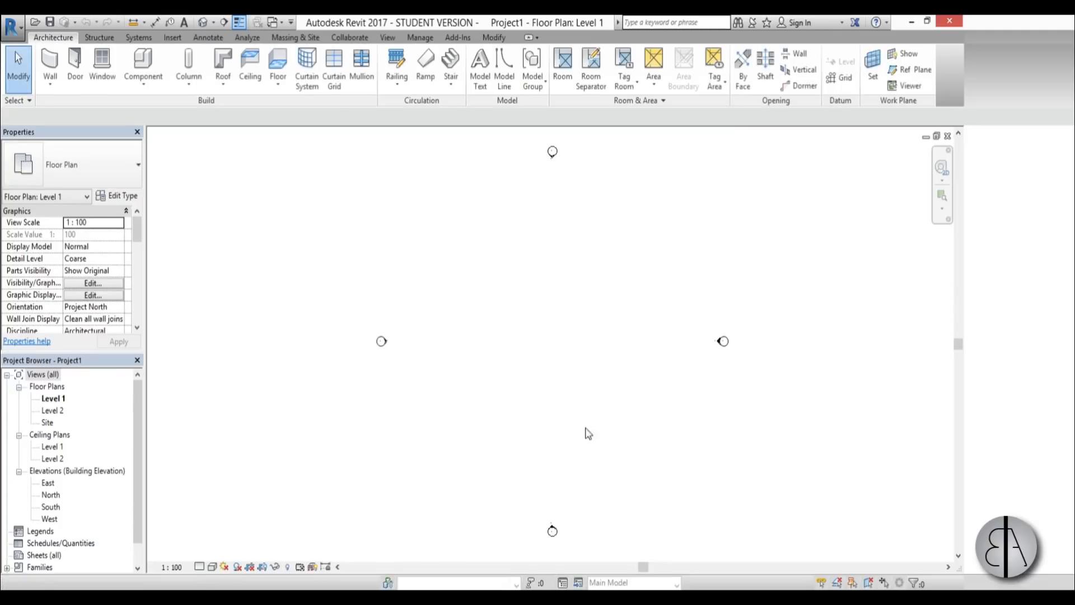
Import the nakagin-capsule-tower floor plan image from the Desktop and place it in the Level 1 plan between the elevation markers.
middle_drag(677, 358, 596, 369)
scroll(478, 338, up, 1)
middle_drag(479, 341, 518, 303)
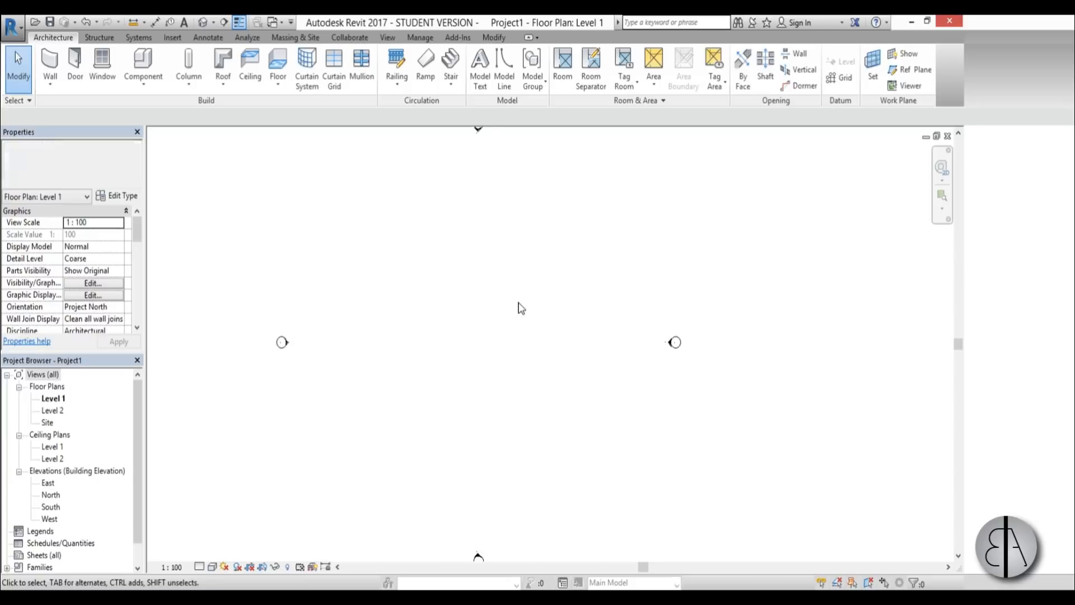
click(178, 37)
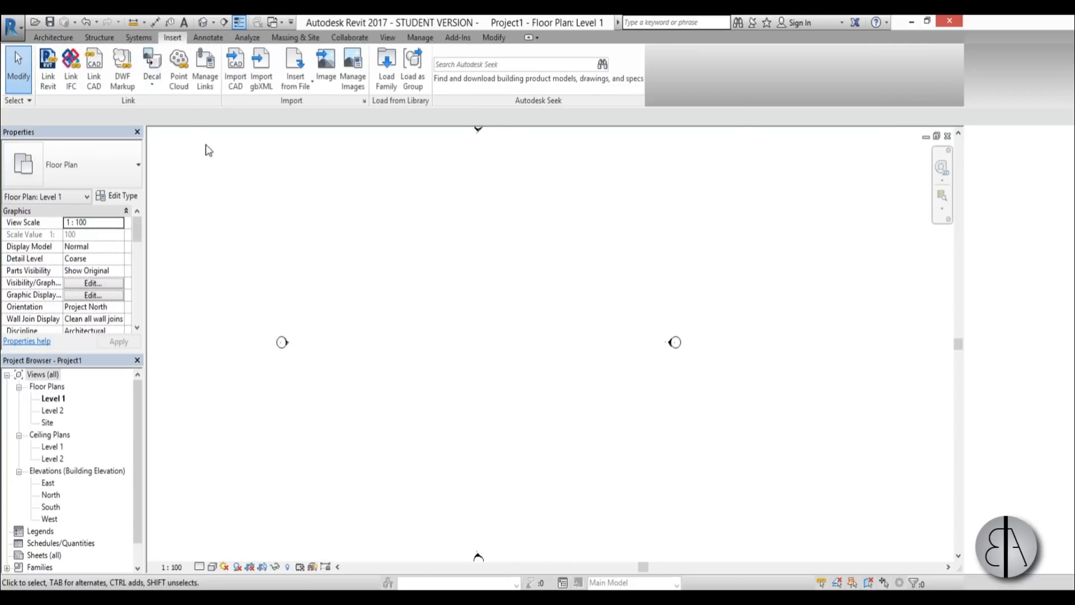
click(326, 67)
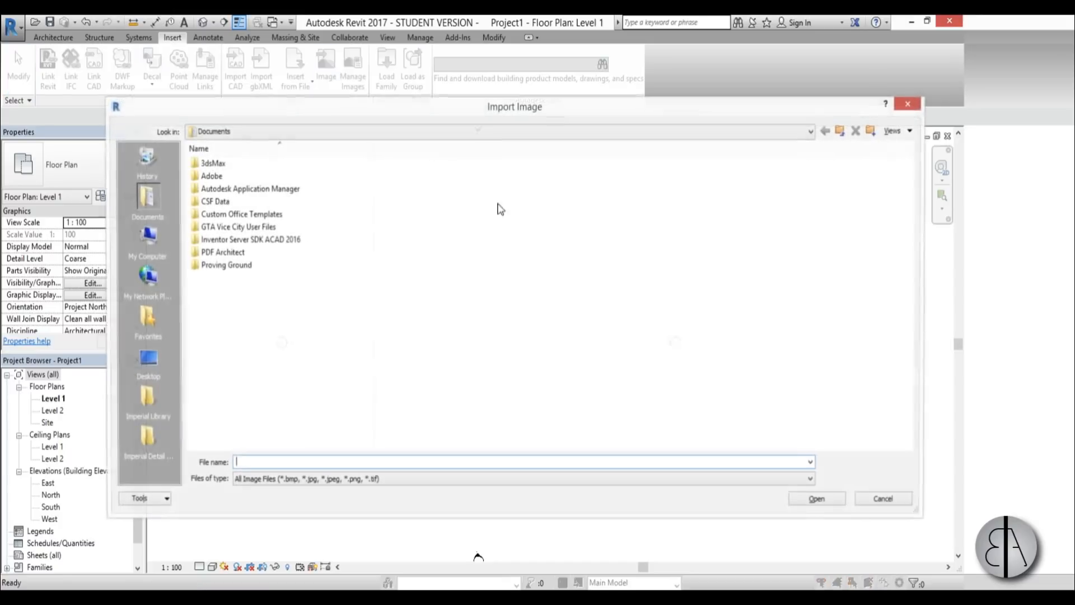
click(161, 368)
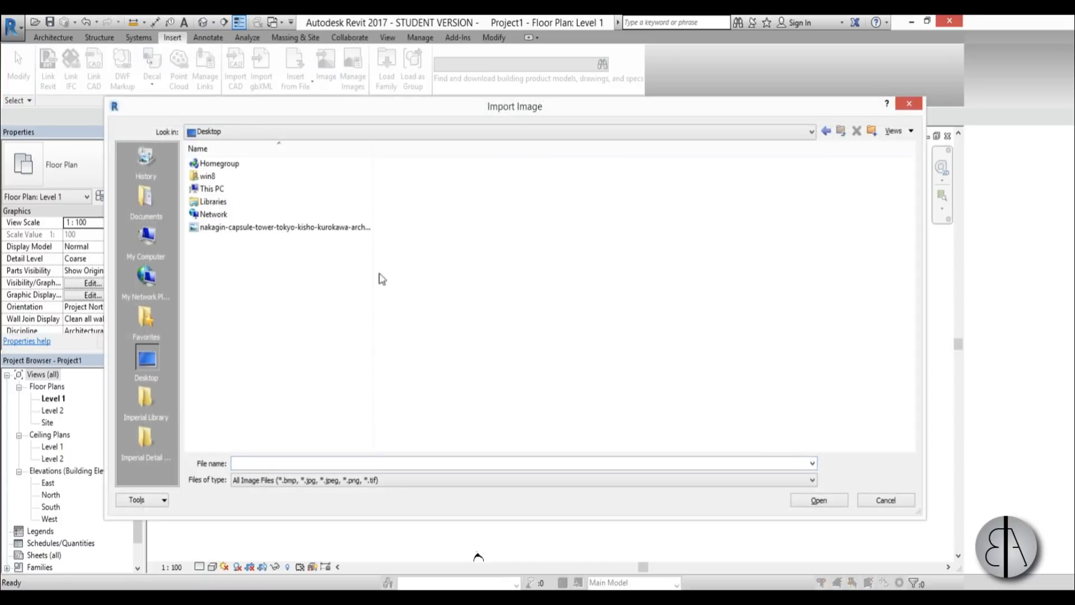
double_click(278, 229)
click(522, 331)
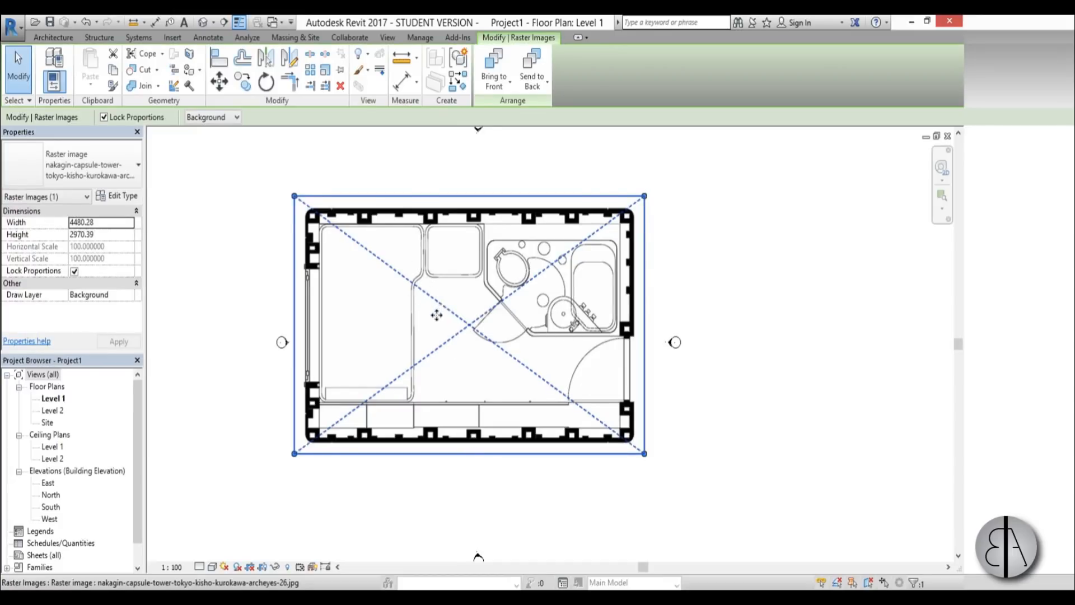
Scale the floor plan image graphically so the capsule's length between its outer wall faces is 400 cm.
key(r)
key(e)
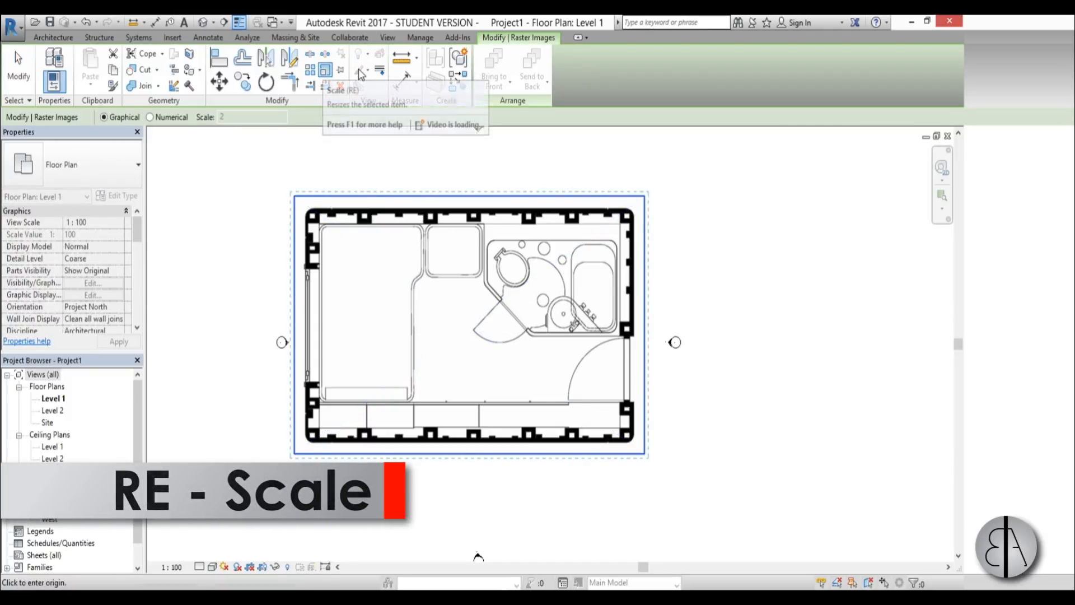
scroll(376, 334, up, 2)
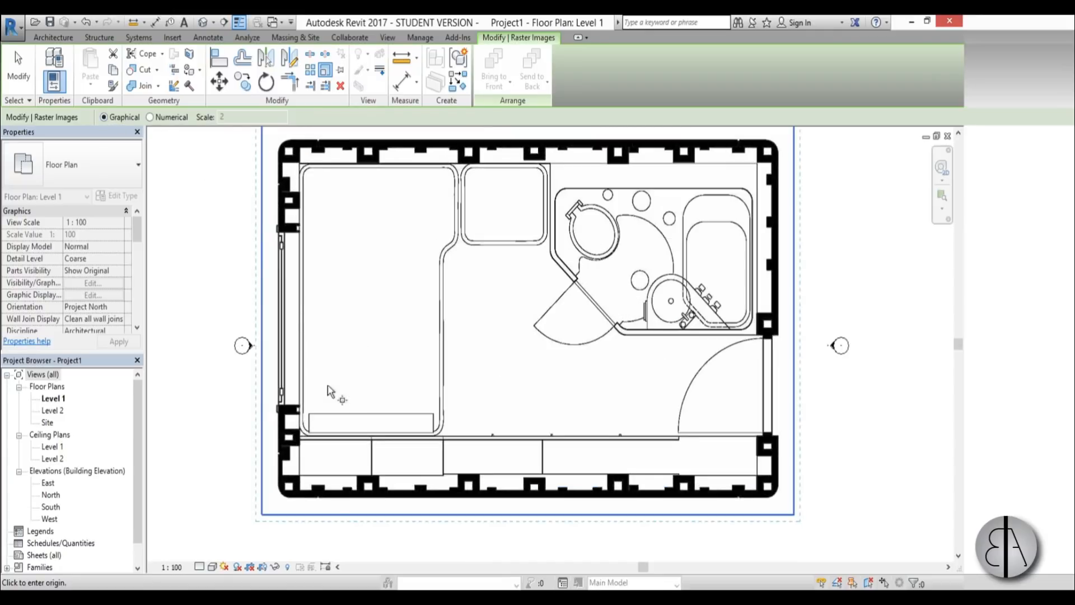
click(311, 320)
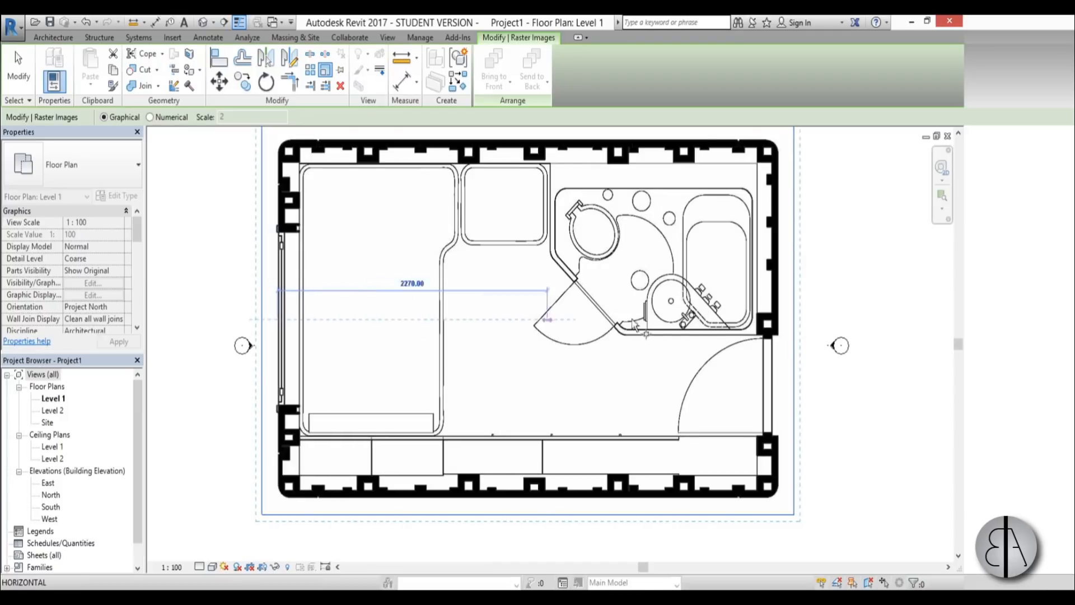
scroll(816, 323, up, 1)
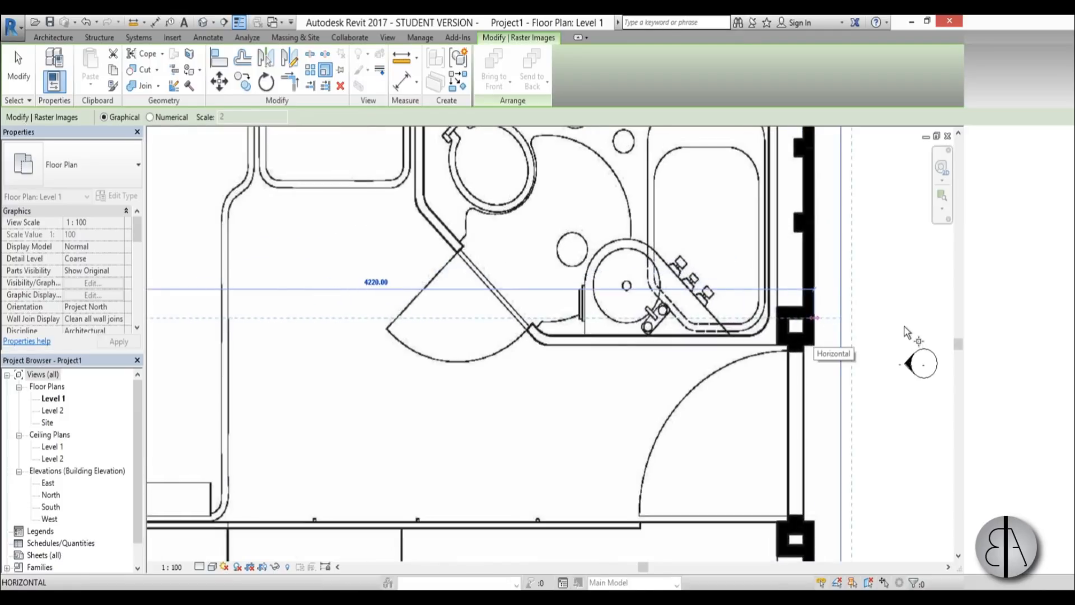
scroll(811, 297, down, 1)
scroll(749, 330, down, 1)
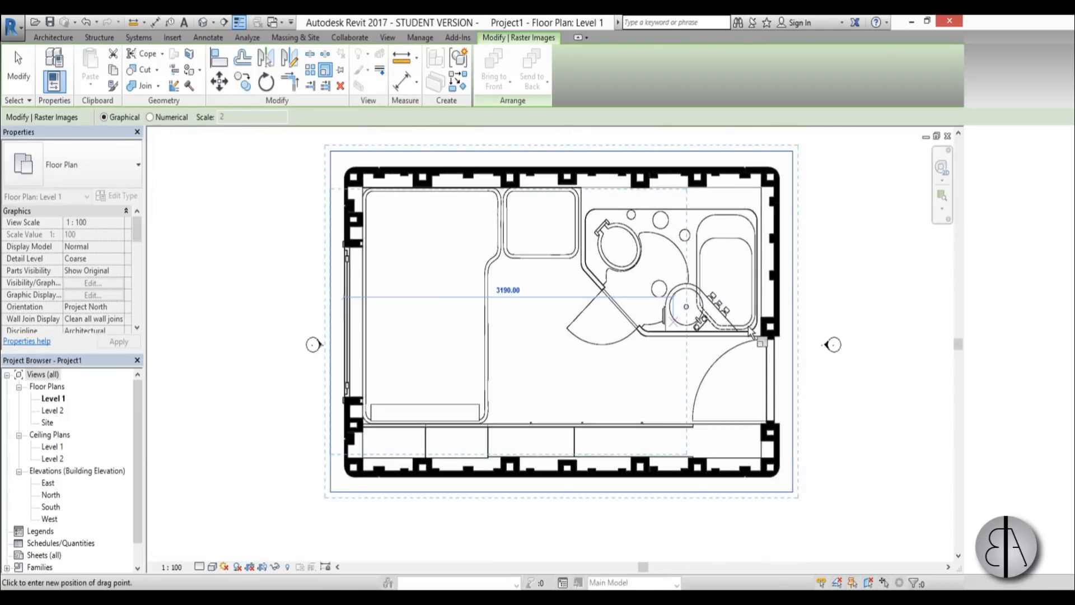
text(400)
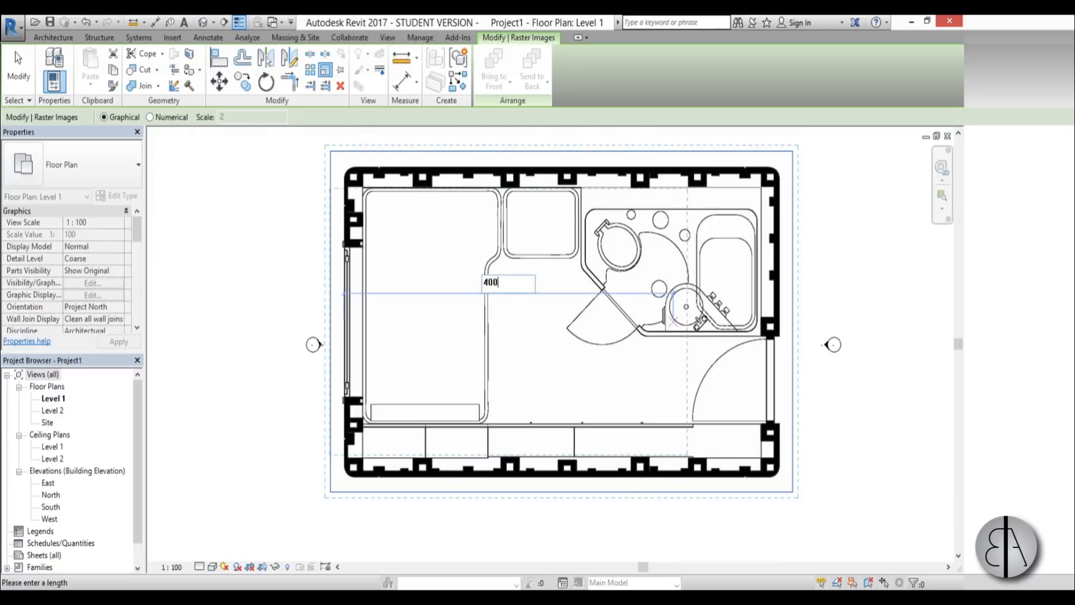
key(Return)
Move the scaled floor plan image to the middle of the area between the elevation markers and deselect it.
scroll(336, 360, up, 1)
drag(379, 316, 664, 357)
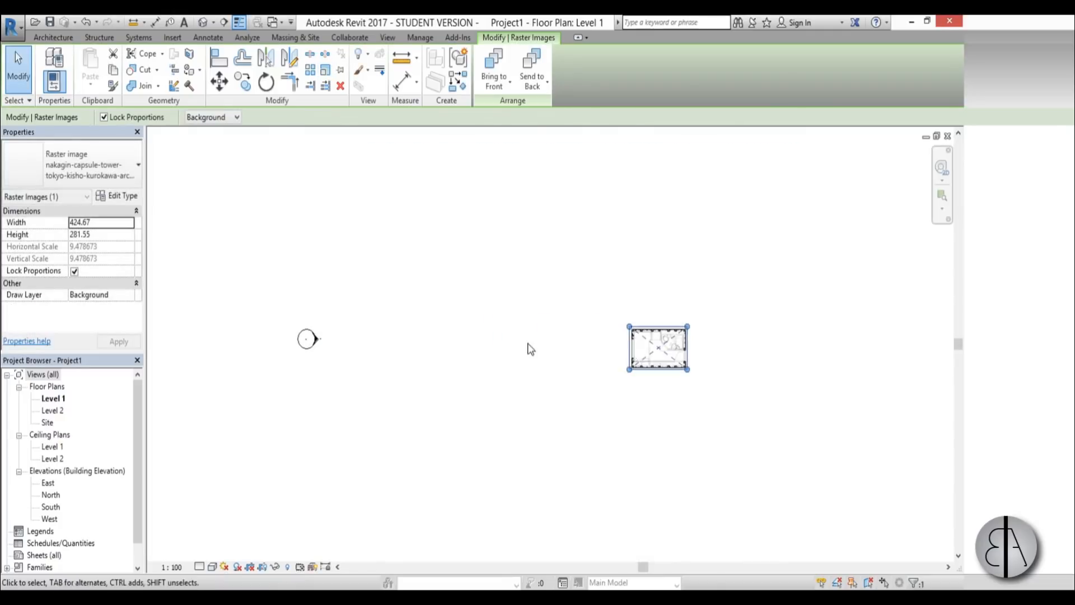
scroll(528, 343, down, 2)
middle_drag(628, 396, 573, 369)
scroll(532, 308, up, 2)
drag(582, 314, 583, 302)
scroll(600, 310, up, 3)
key(Escape)
scroll(500, 304, up, 3)
middle_drag(568, 344, 571, 345)
scroll(571, 346, up, 1)
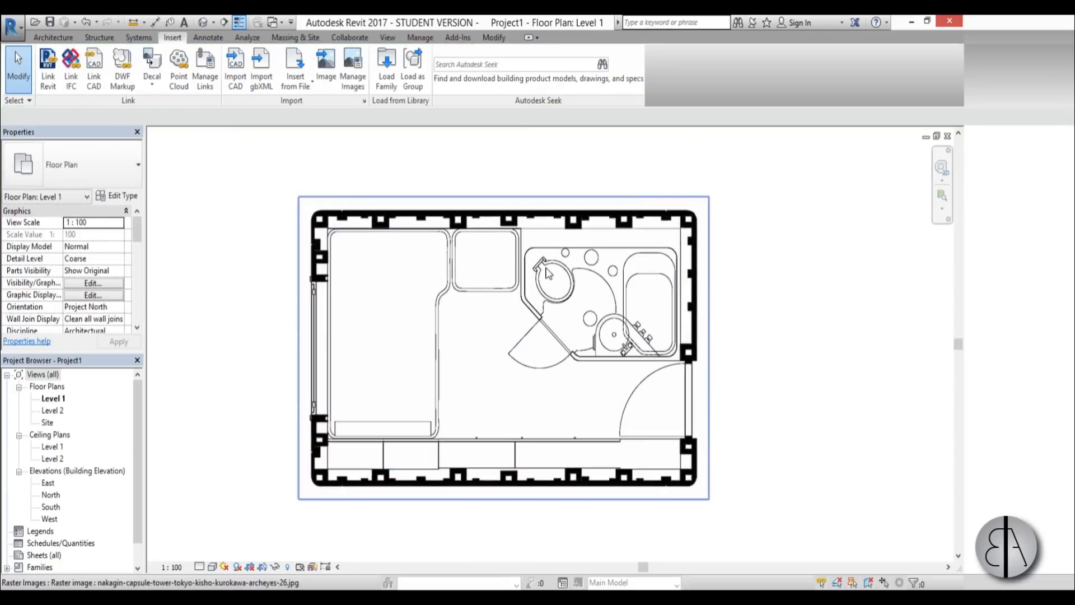
Start a Generic 150mm floor and sketch a rectangular boundary about 402 by 258 cm around the capsule's outer walls.
click(53, 38)
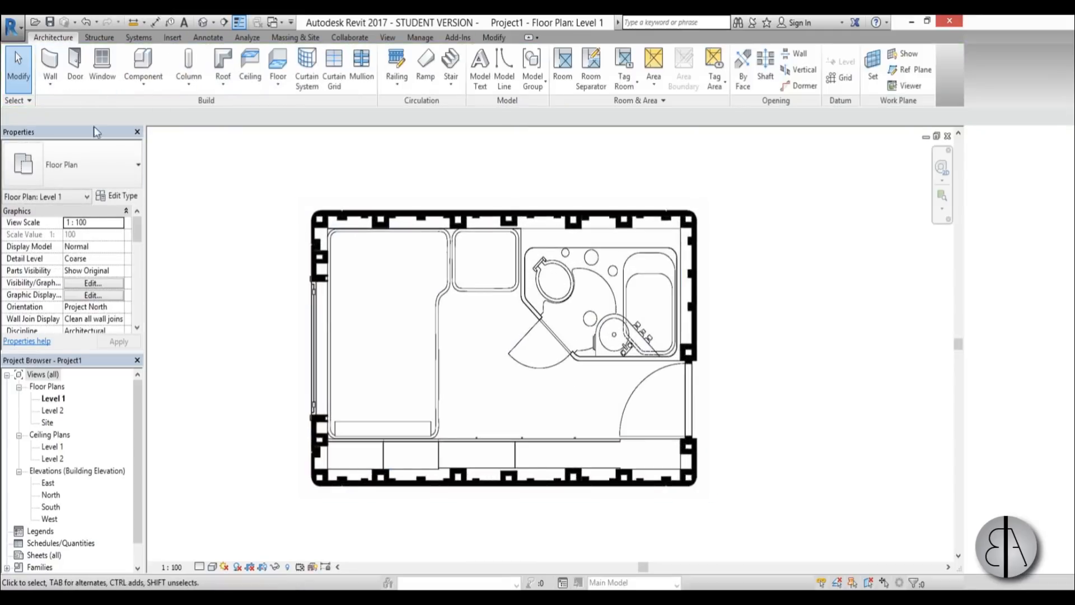
click(278, 58)
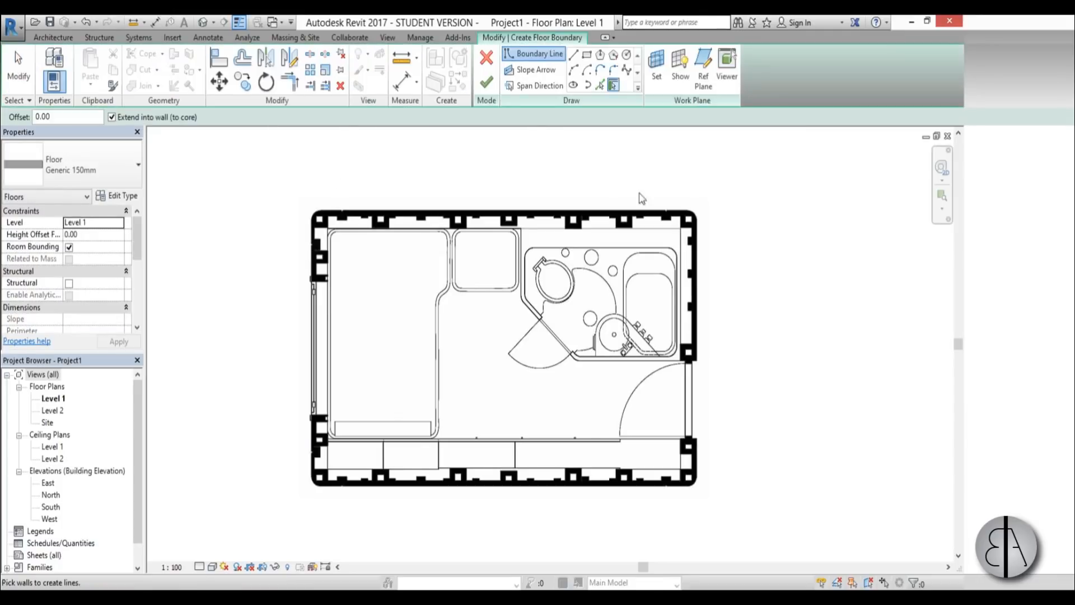
click(586, 54)
scroll(361, 232, up, 4)
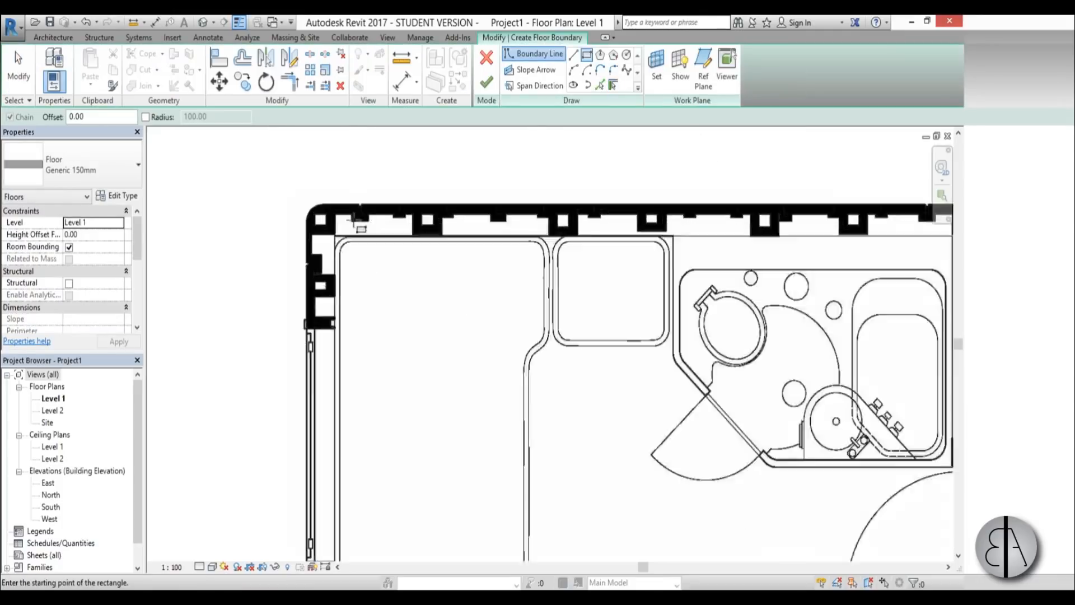
click(333, 196)
scroll(333, 197, down, 4)
scroll(840, 535, up, 5)
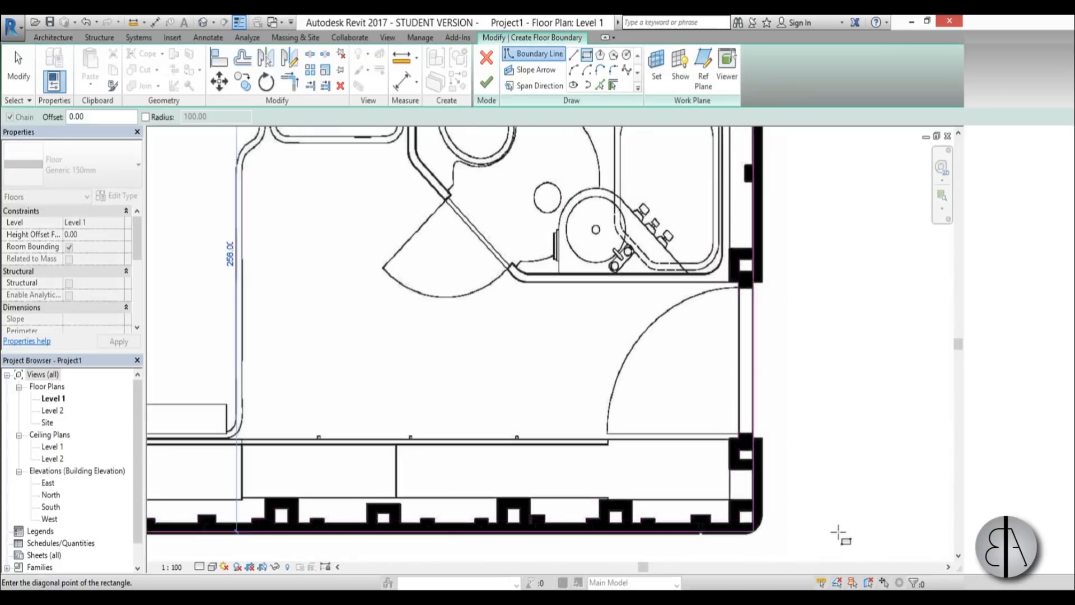
click(846, 536)
scroll(847, 539, down, 5)
key(Escape)
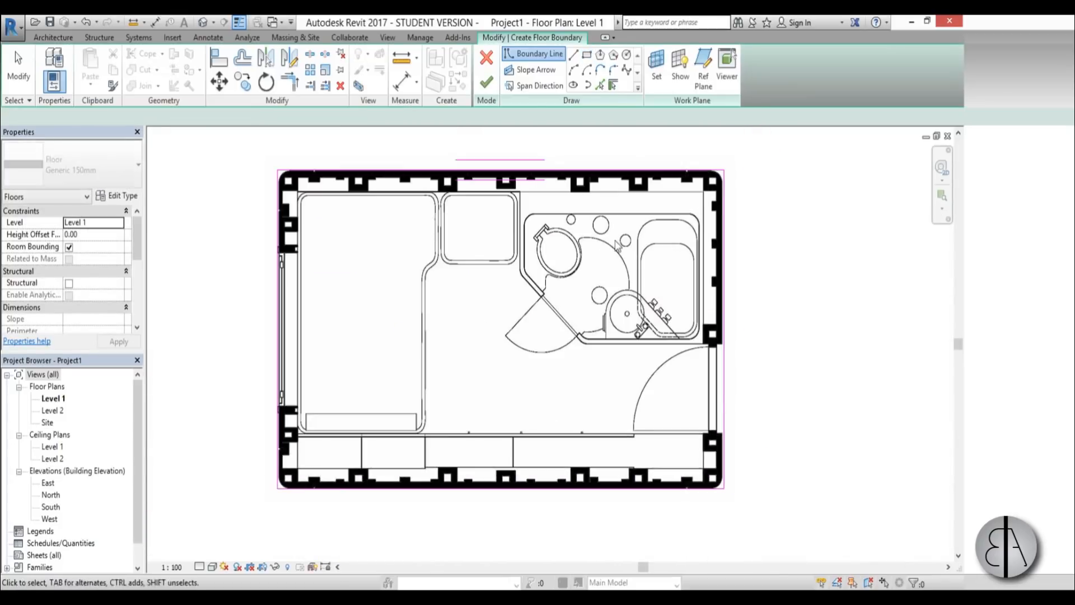
Try setting the floor boundary's overall height to 250 cm by adjusting its upper edge.
click(562, 177)
click(741, 329)
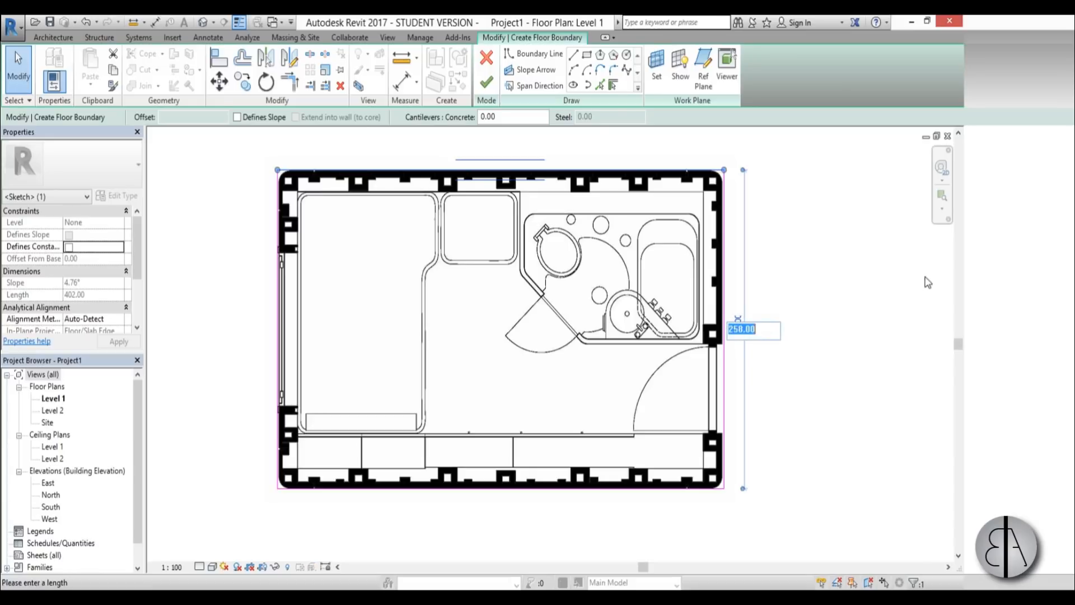
text(250)
key(Return)
click(925, 273)
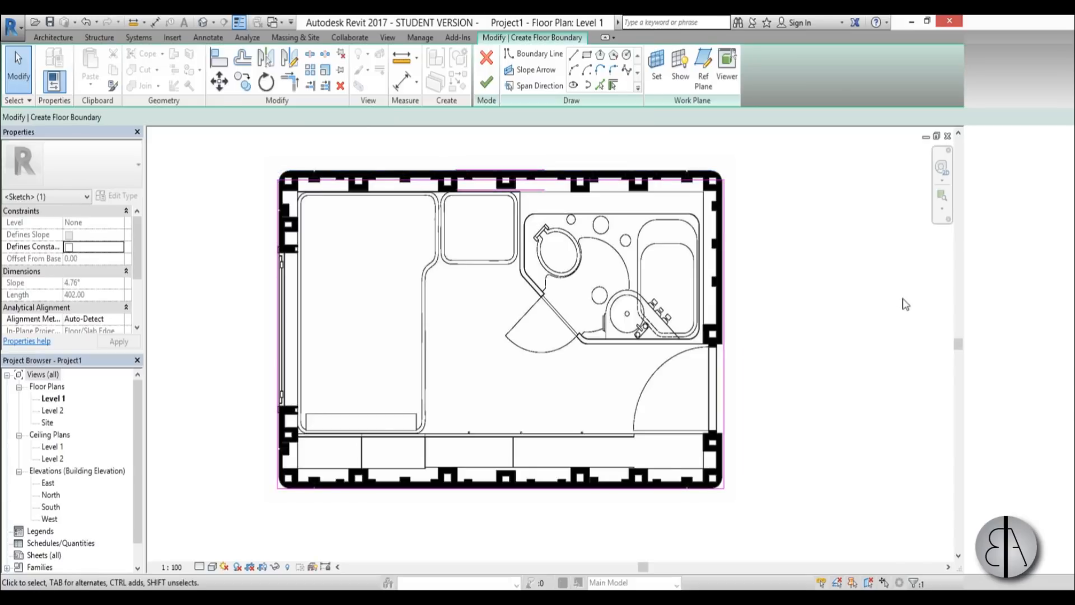
Set the floor boundary's overall width to 400 cm by adjusting its right edge.
click(723, 344)
click(500, 504)
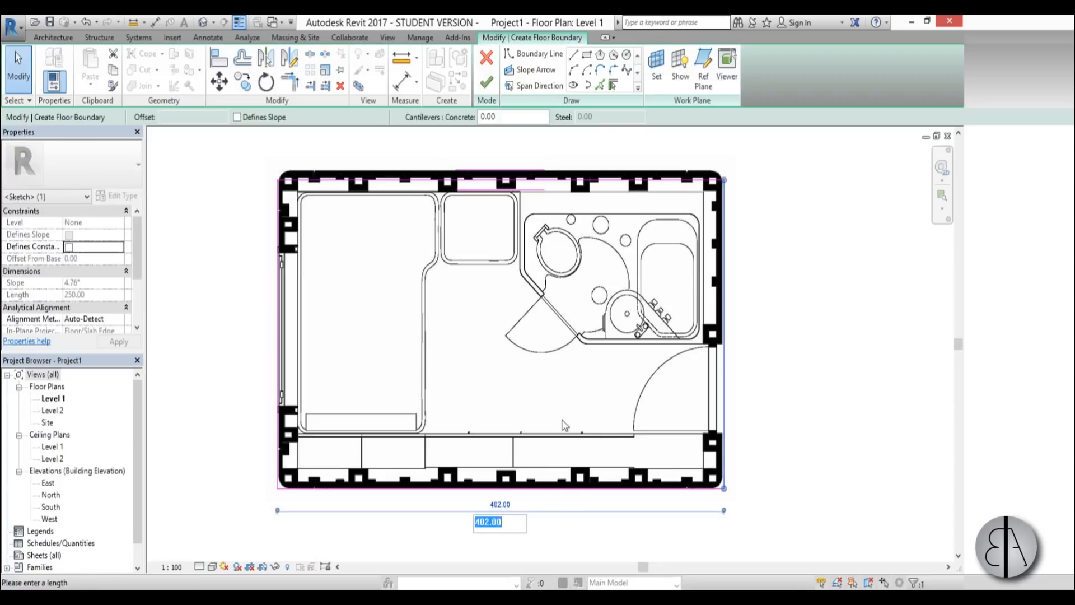
click(562, 391)
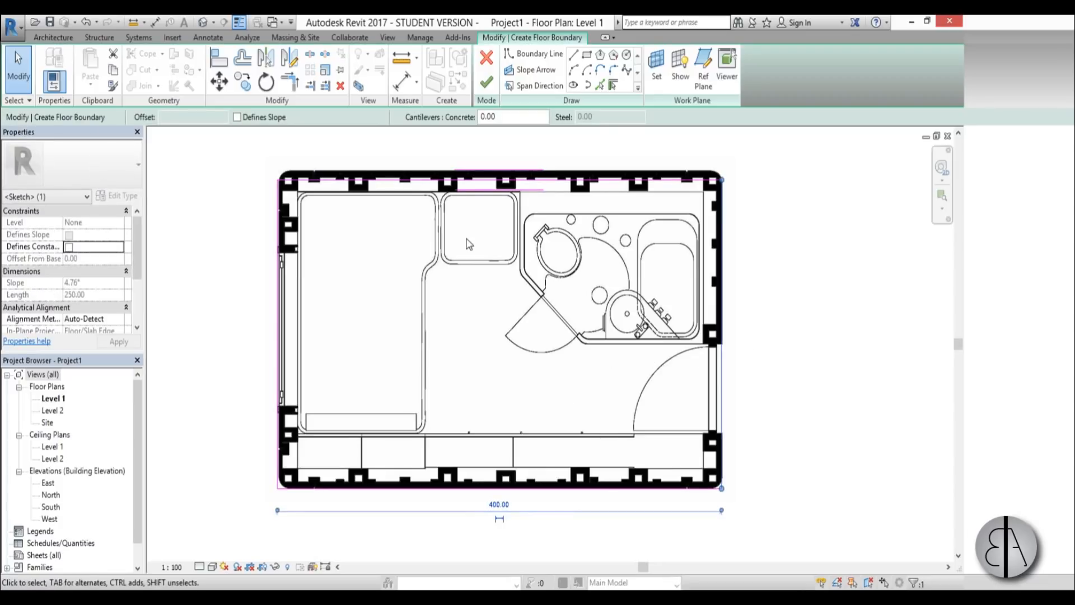
Move the boundary's upper edge out to the upper wall's outer face, making the boundary about 258 cm high.
scroll(291, 193, up, 3)
click(347, 153)
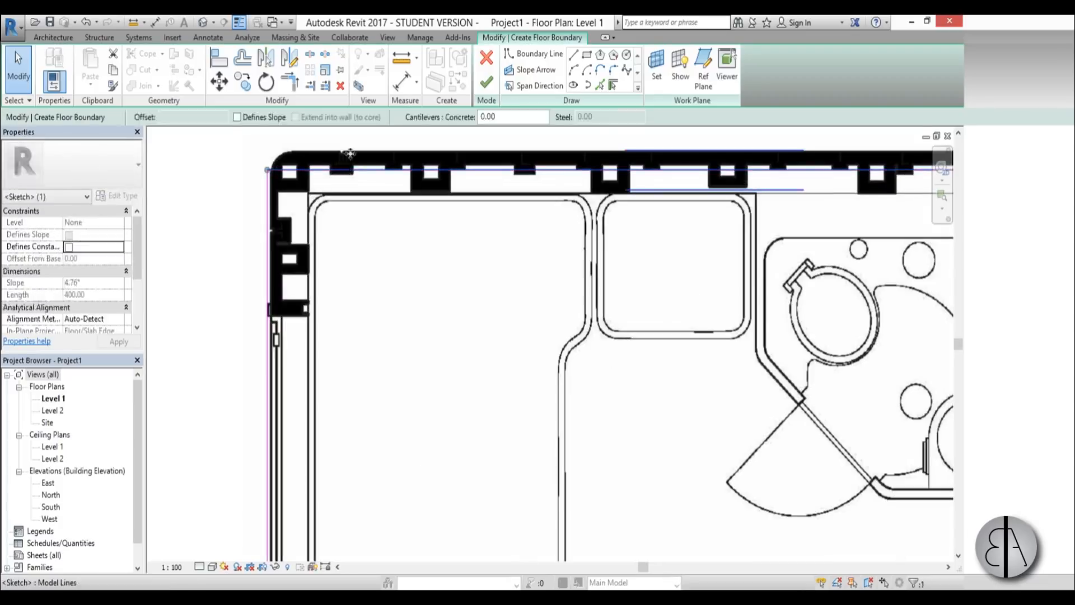
scroll(333, 171, down, 3)
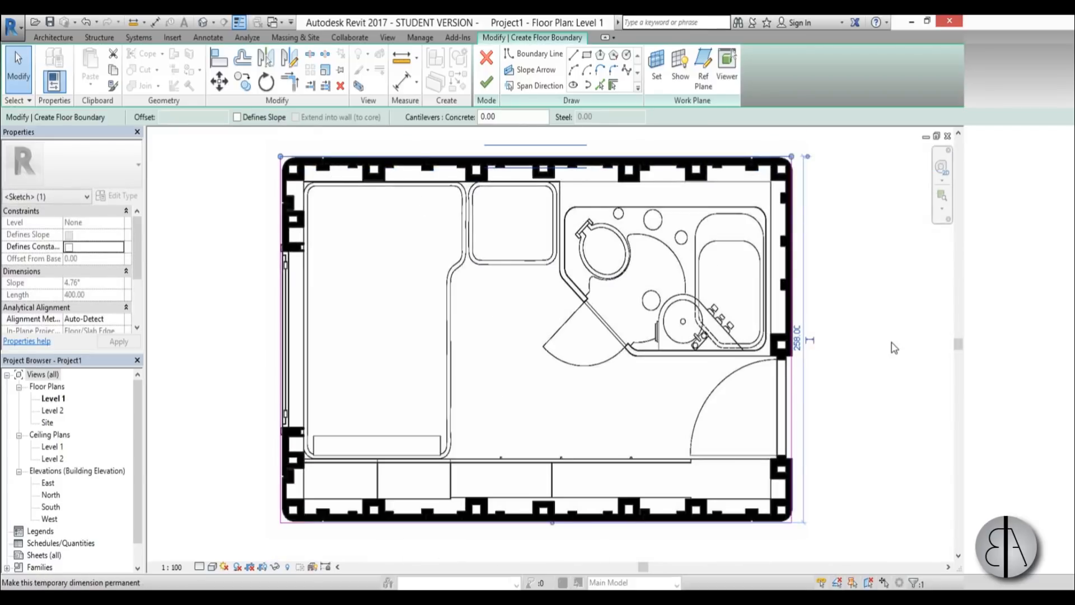
Make the temporary height dimension beside the floor boundary permanent, and delete that dimension.
click(890, 343)
click(890, 348)
click(804, 349)
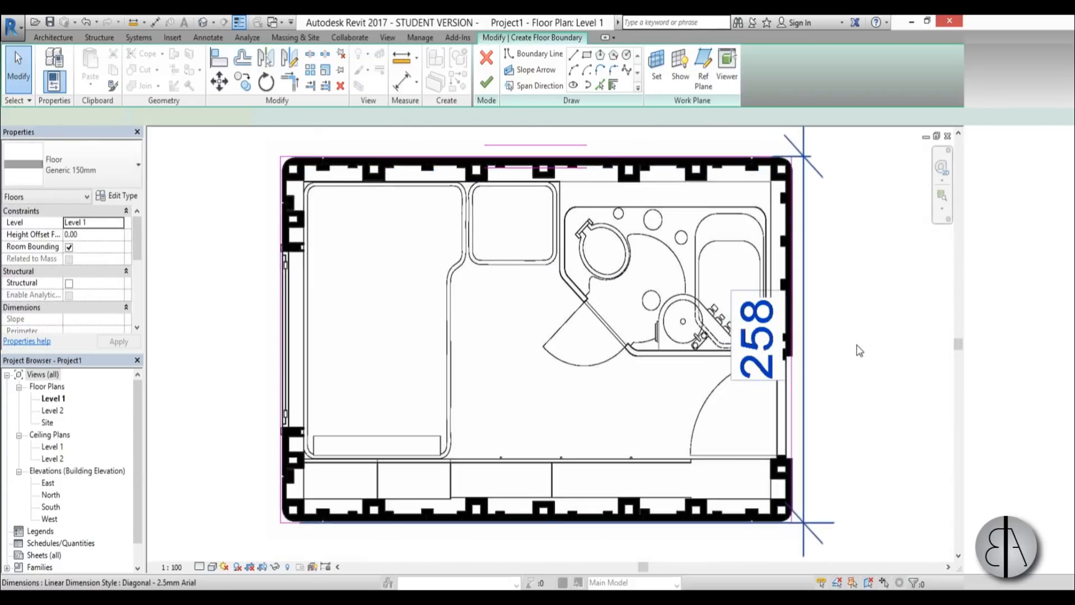
click(912, 343)
key(Delete)
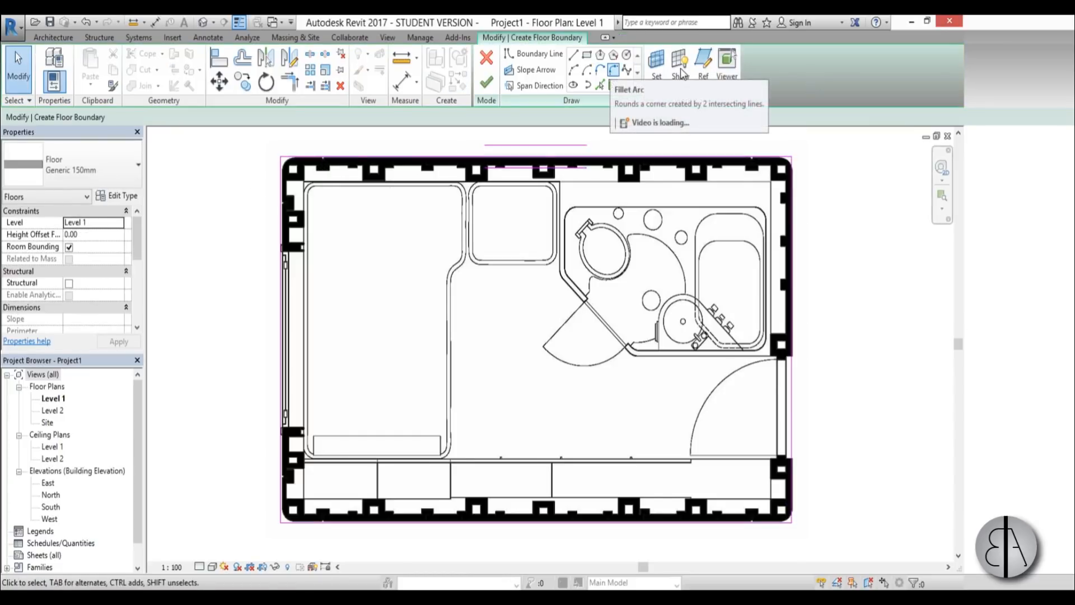
Round all four corners of the floor boundary with fillet arcs of 20 cm radius.
click(613, 70)
click(62, 116)
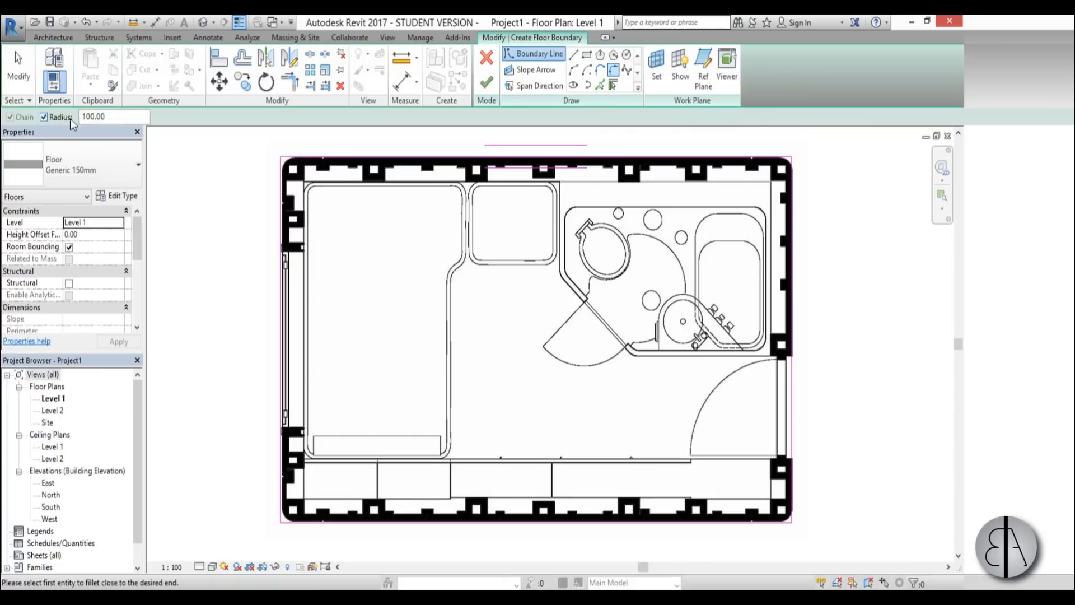
text(20.00)
click(332, 158)
click(281, 190)
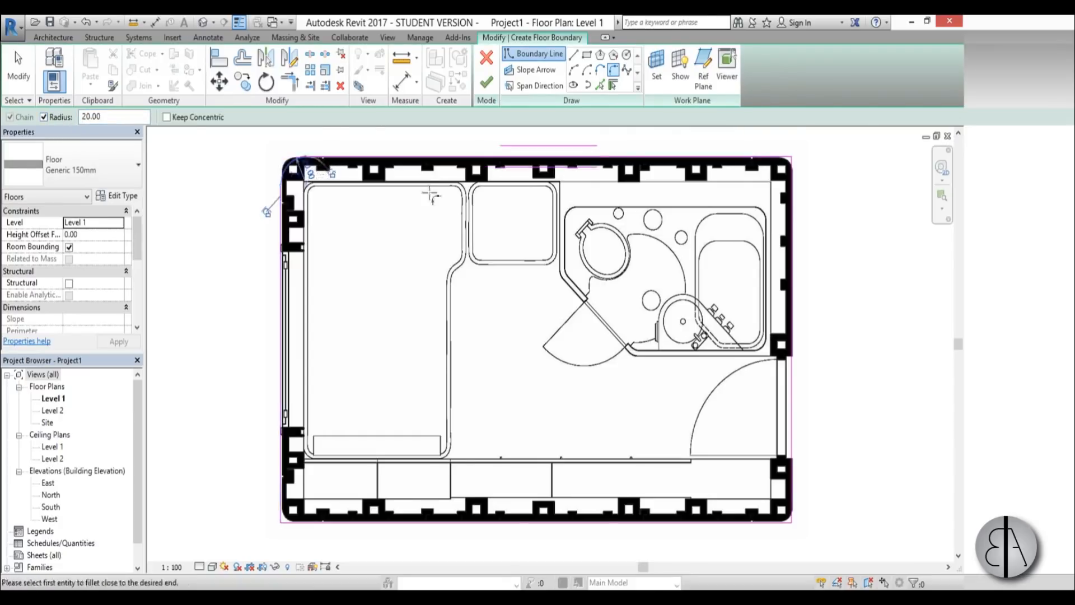
click(777, 157)
click(791, 178)
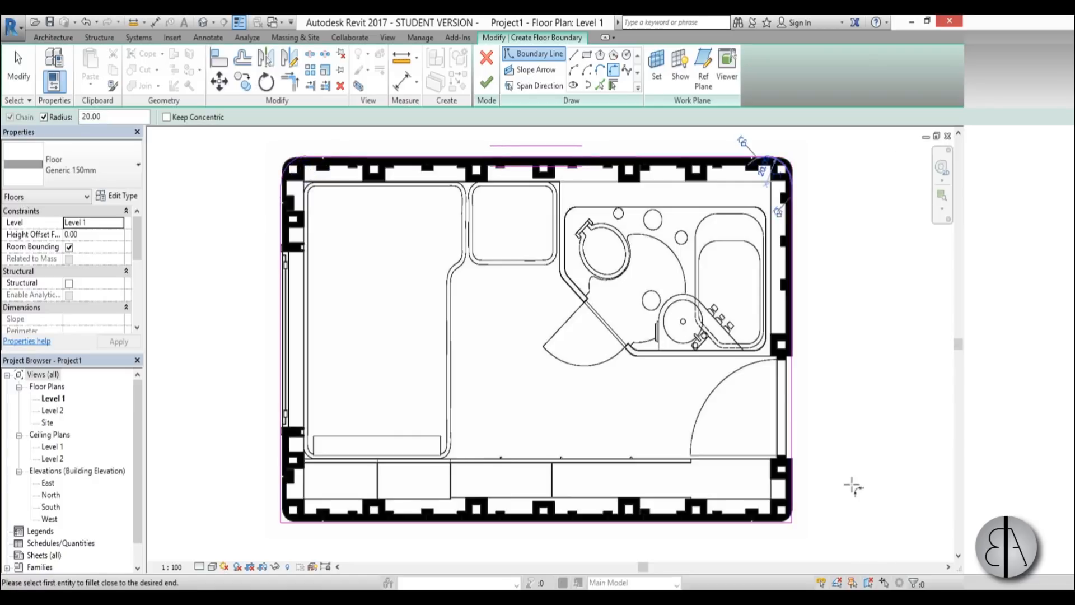
click(791, 502)
click(756, 522)
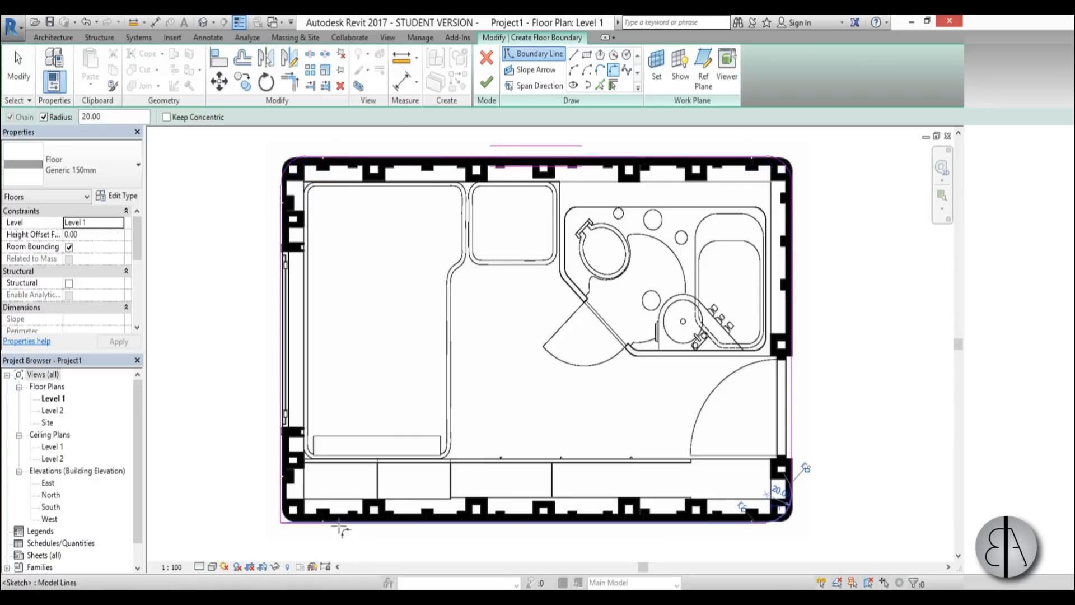
click(281, 489)
scroll(337, 459, down, 4)
scroll(448, 392, up, 1)
middle_drag(464, 383, 484, 295)
scroll(481, 311, up, 1)
scroll(436, 200, up, 1)
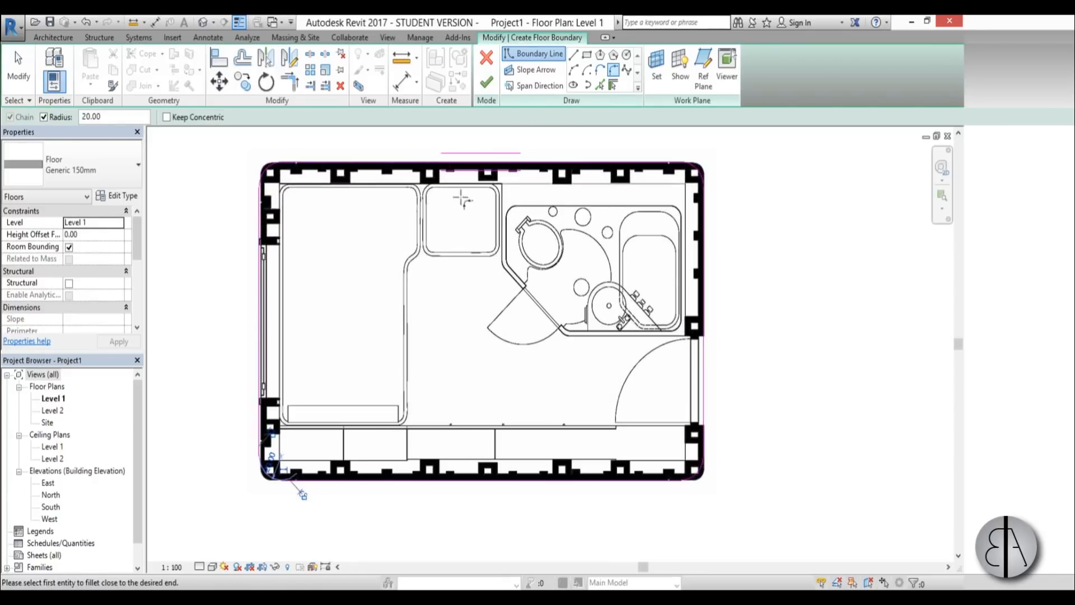
Finish the floor boundary sketch to create the Generic 150mm floor, and clear the selection.
click(486, 82)
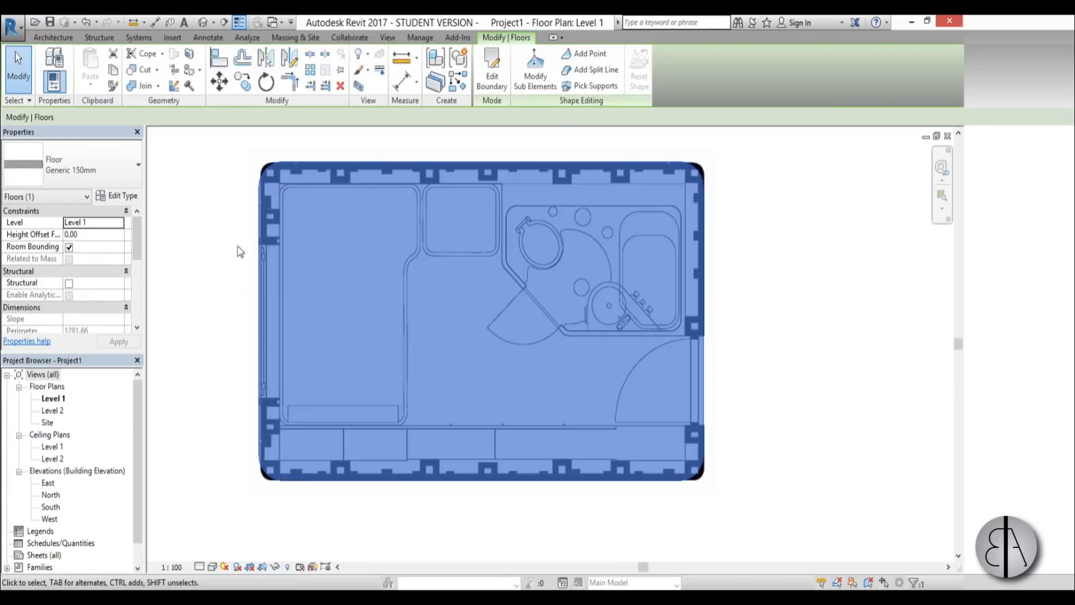
click(238, 247)
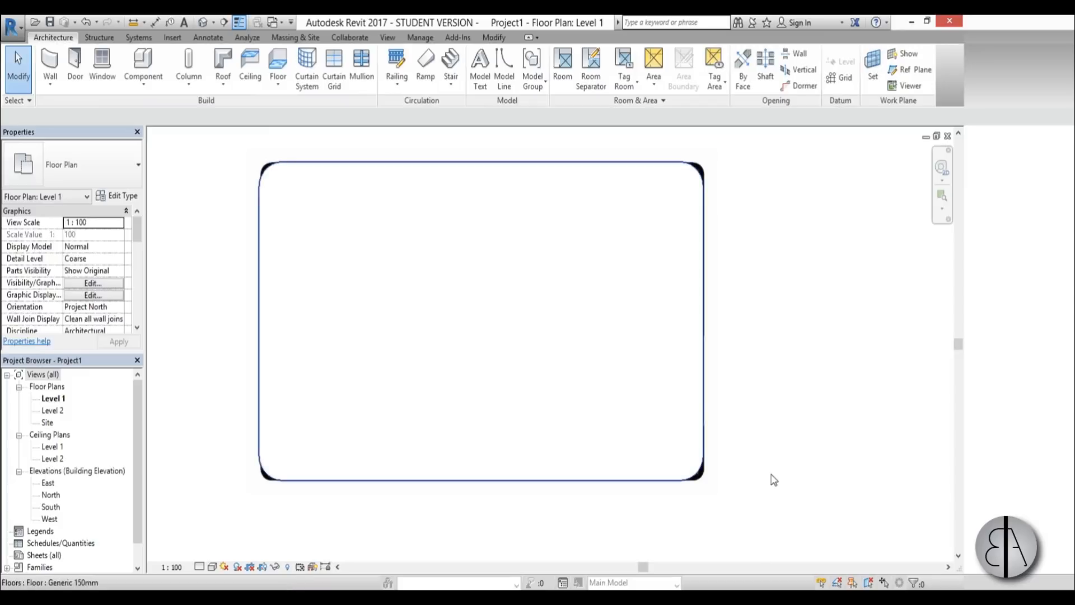
click(782, 182)
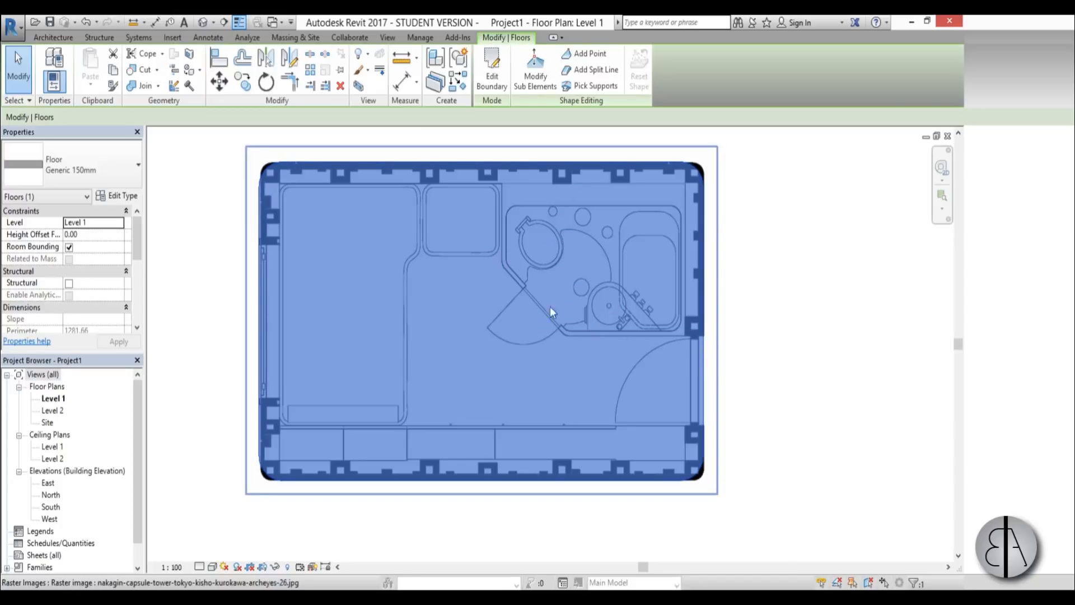
click(517, 305)
right_click(517, 304)
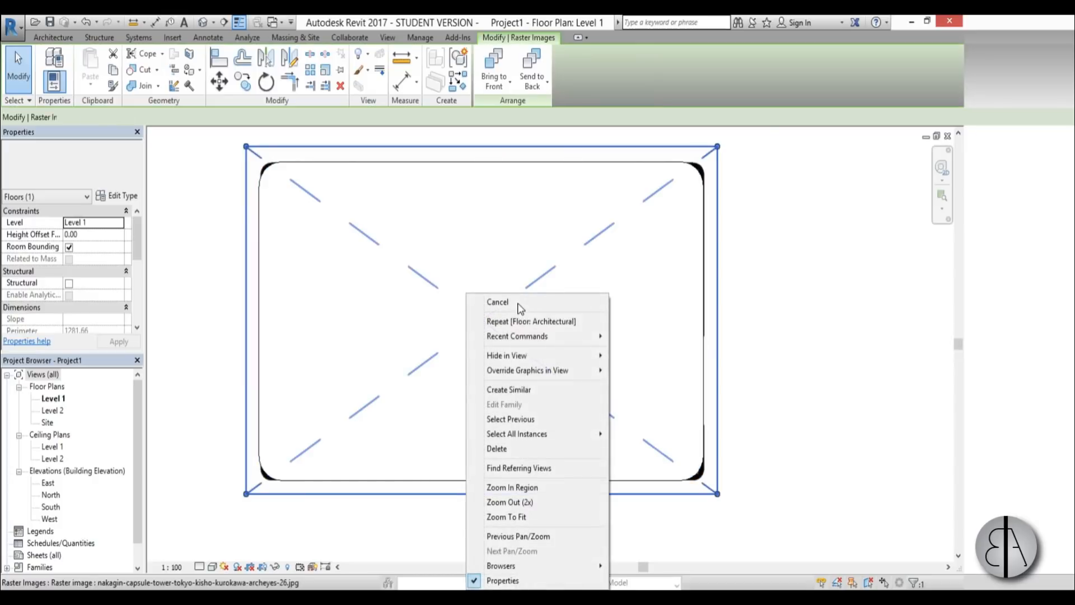
mouse_move(600, 374)
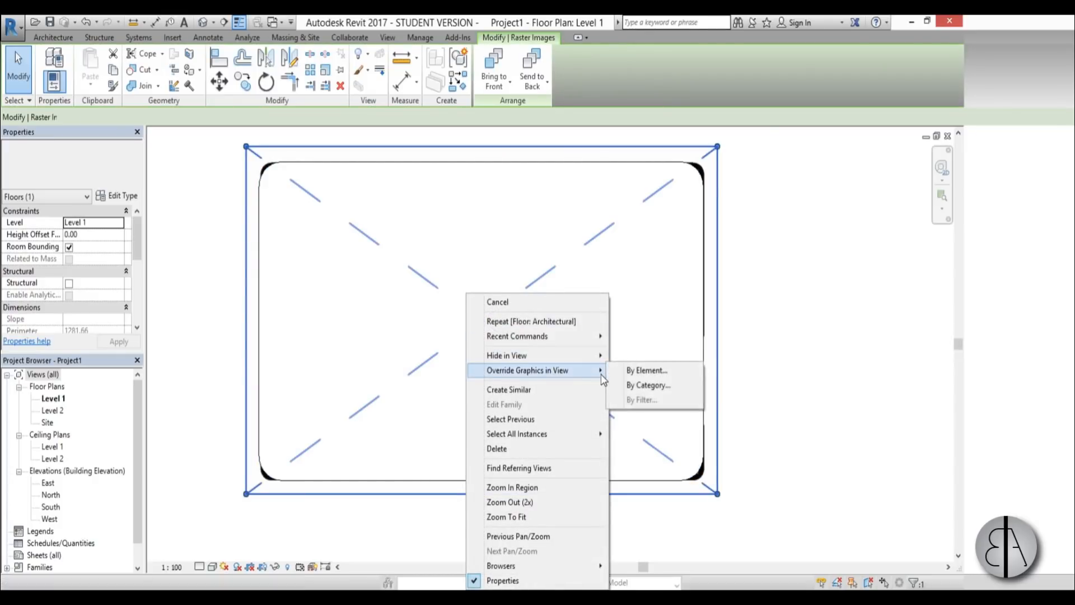
click(700, 372)
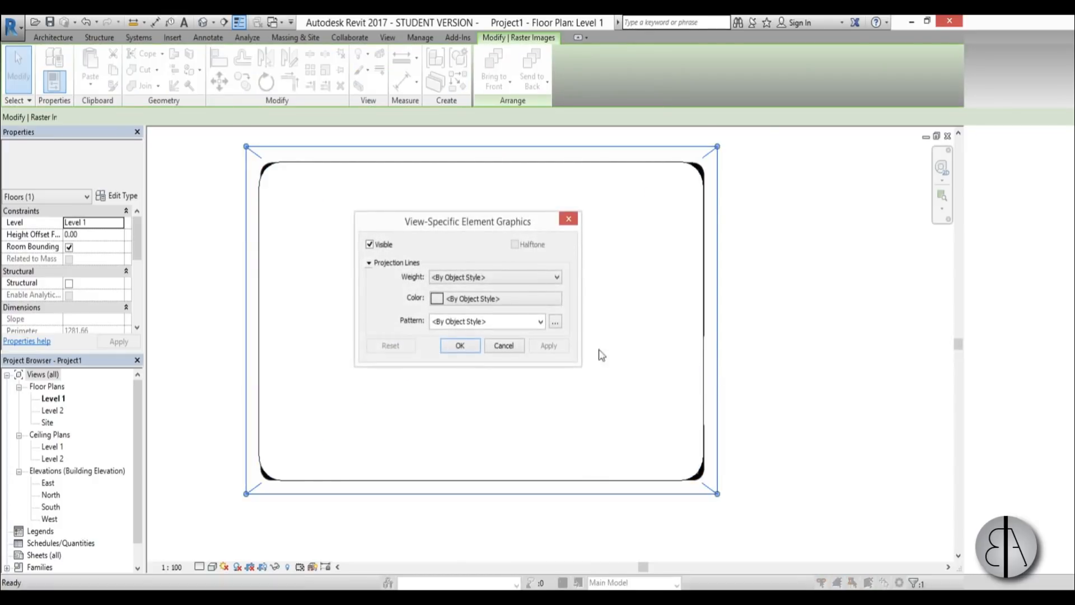
click(511, 345)
click(911, 254)
Override the floor's graphics in this view with a surface transparency of 40.
click(704, 190)
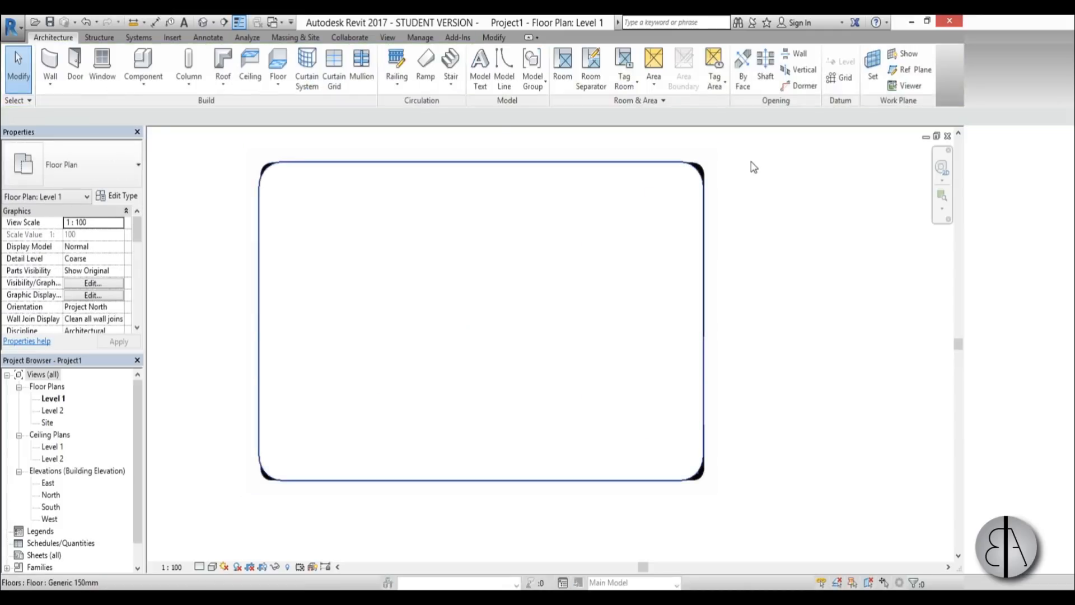
right_click(829, 256)
mouse_move(806, 333)
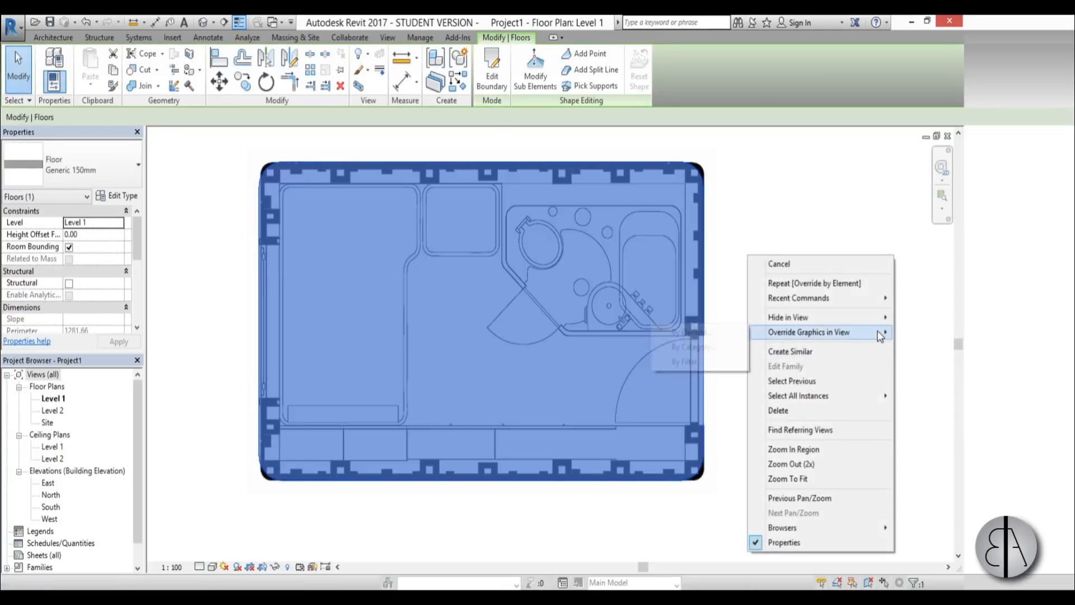
click(696, 332)
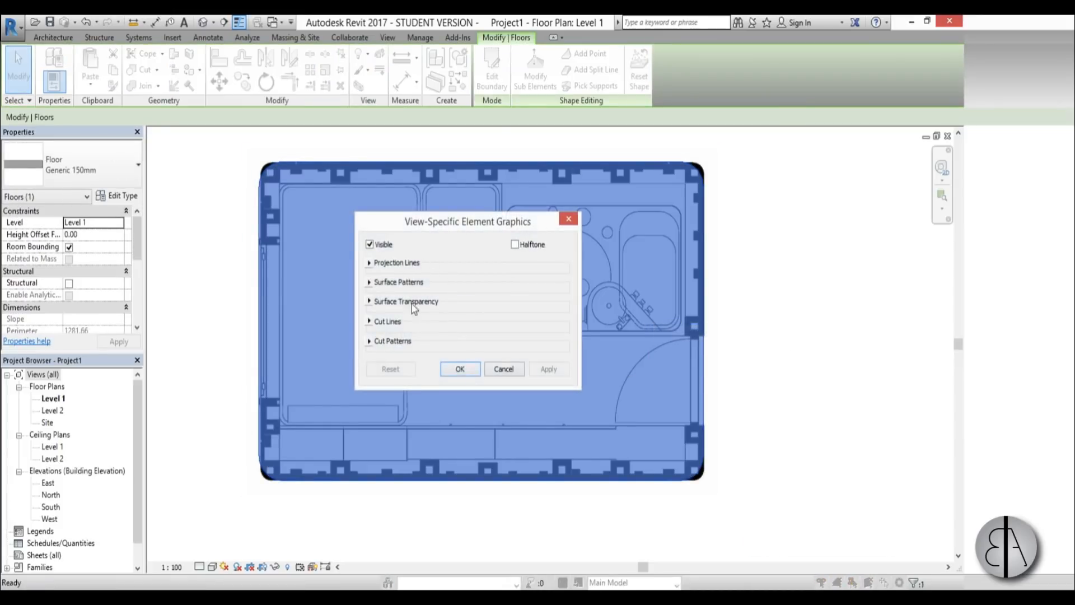
click(415, 302)
click(497, 316)
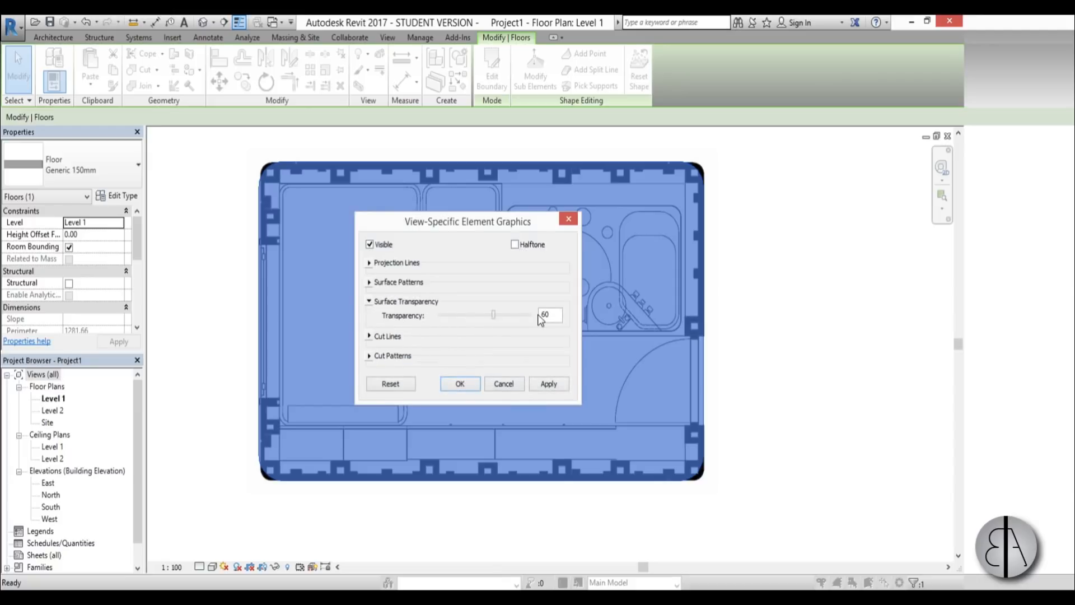
click(548, 383)
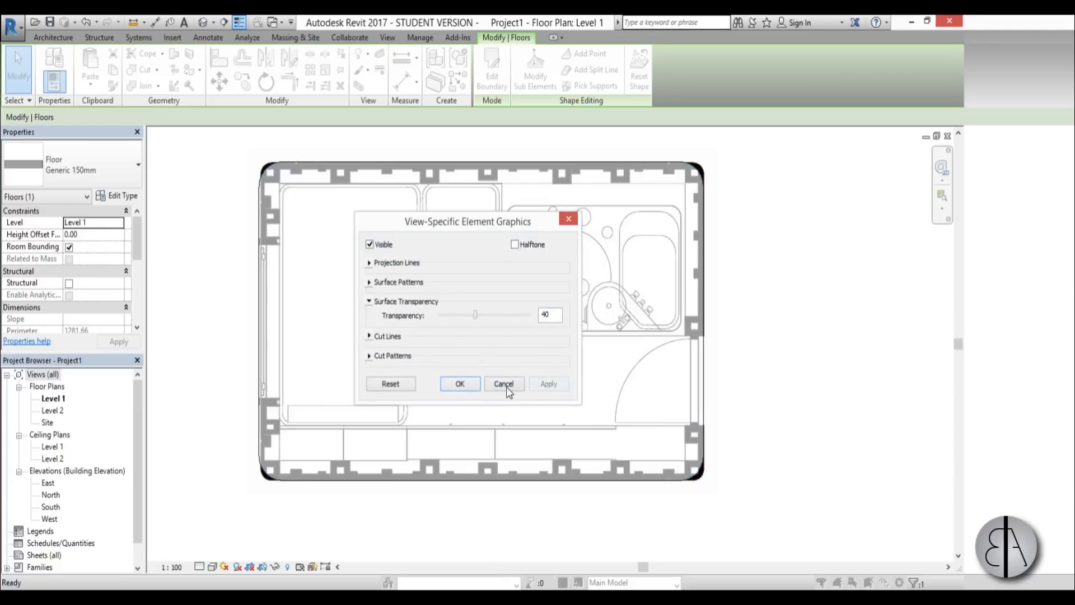
click(506, 386)
click(859, 317)
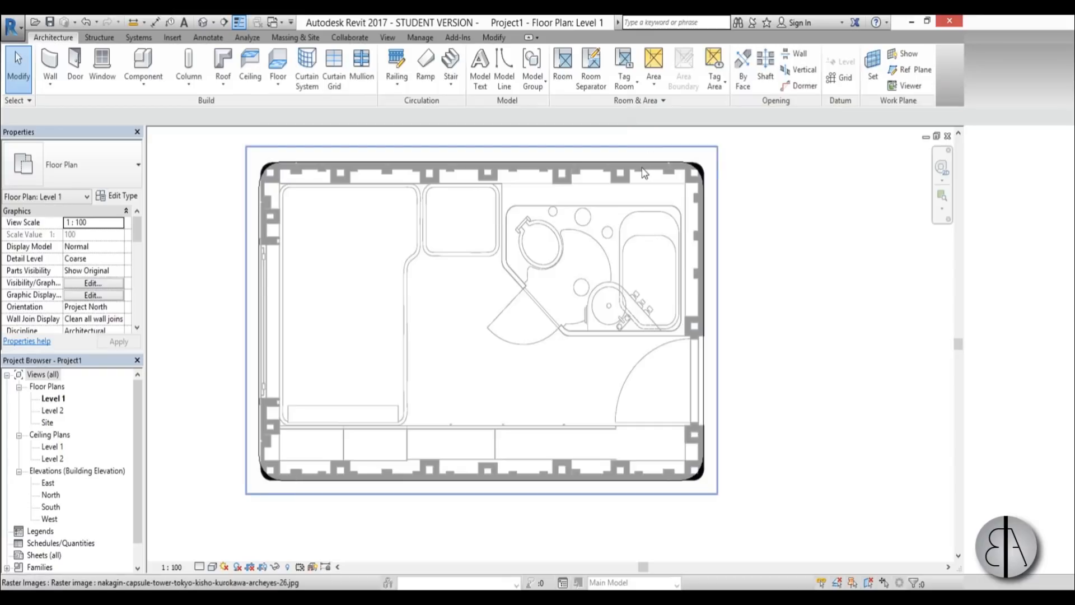
scroll(786, 168, up, 2)
scroll(736, 159, down, 3)
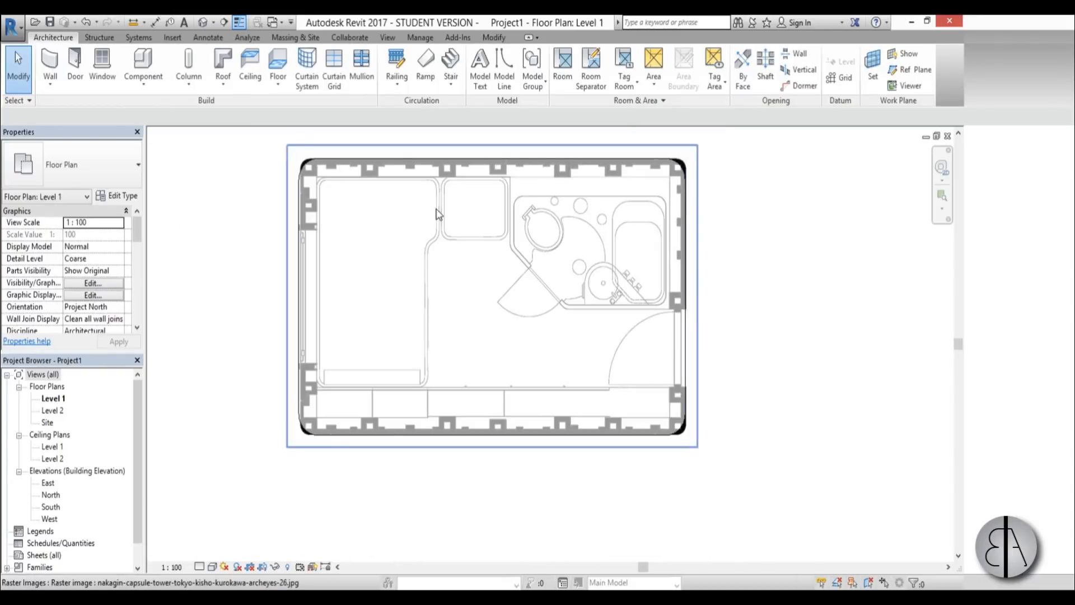
scroll(438, 223, down, 1)
scroll(448, 241, up, 2)
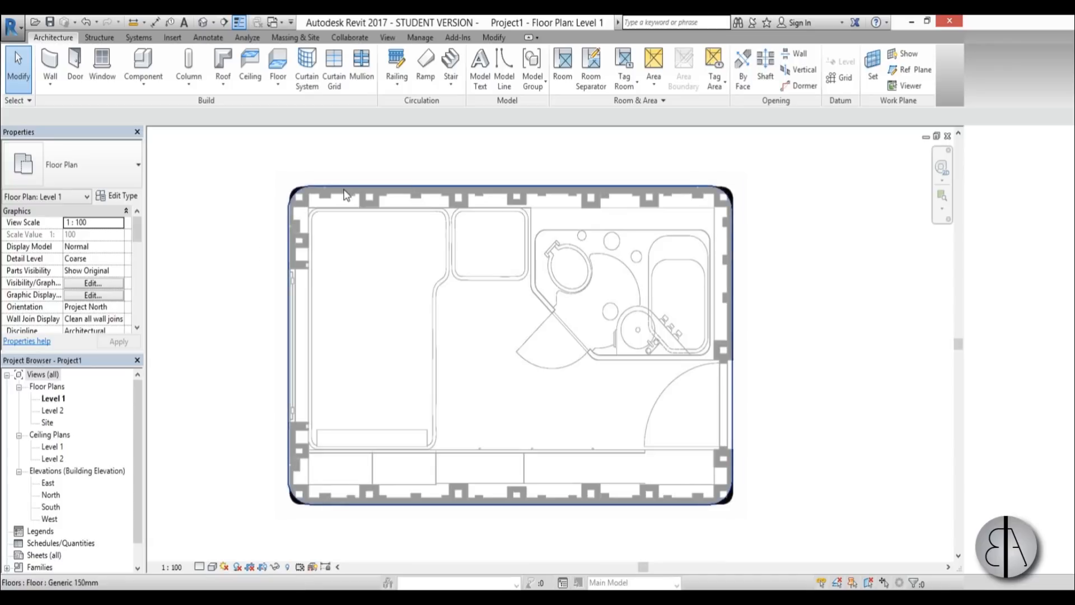
Start a wall and duplicate the Generic - 200mm wall type as Generic - 100mm.
click(50, 64)
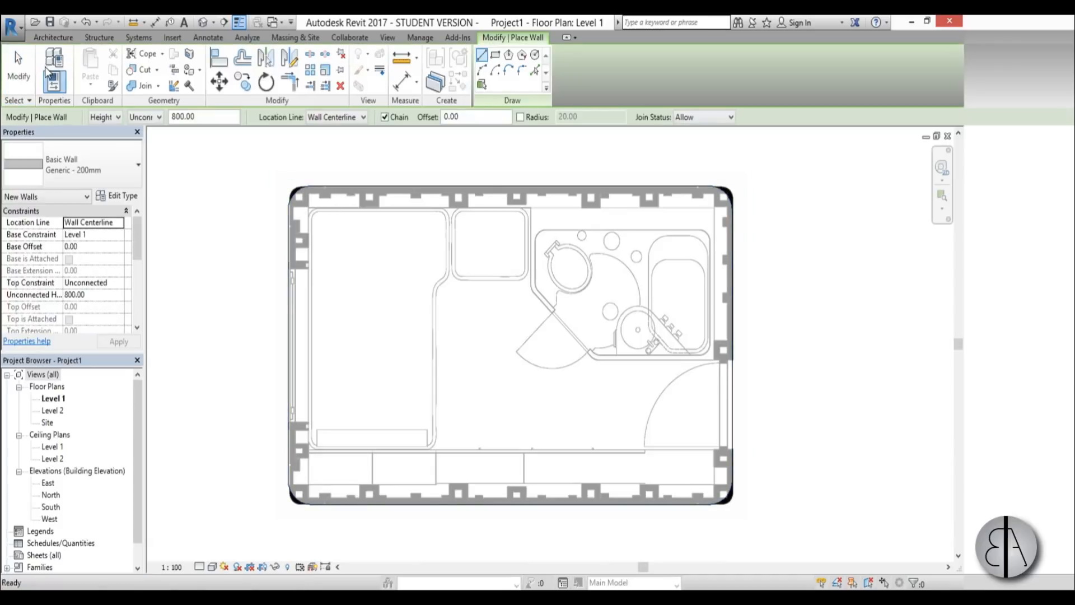
key(Escape)
key(w)
key(a)
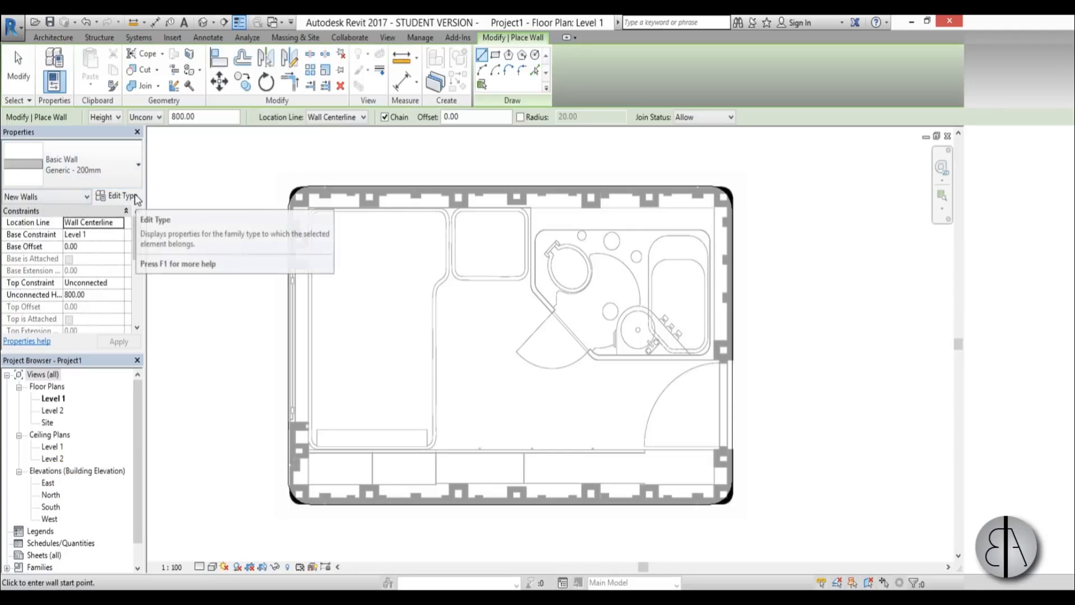
click(118, 195)
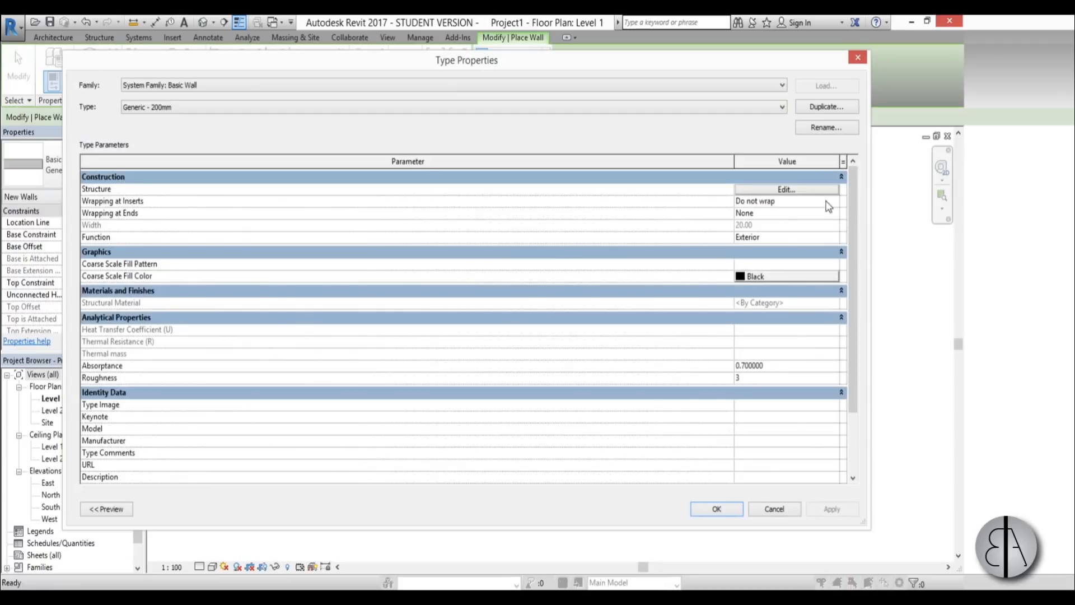
click(826, 106)
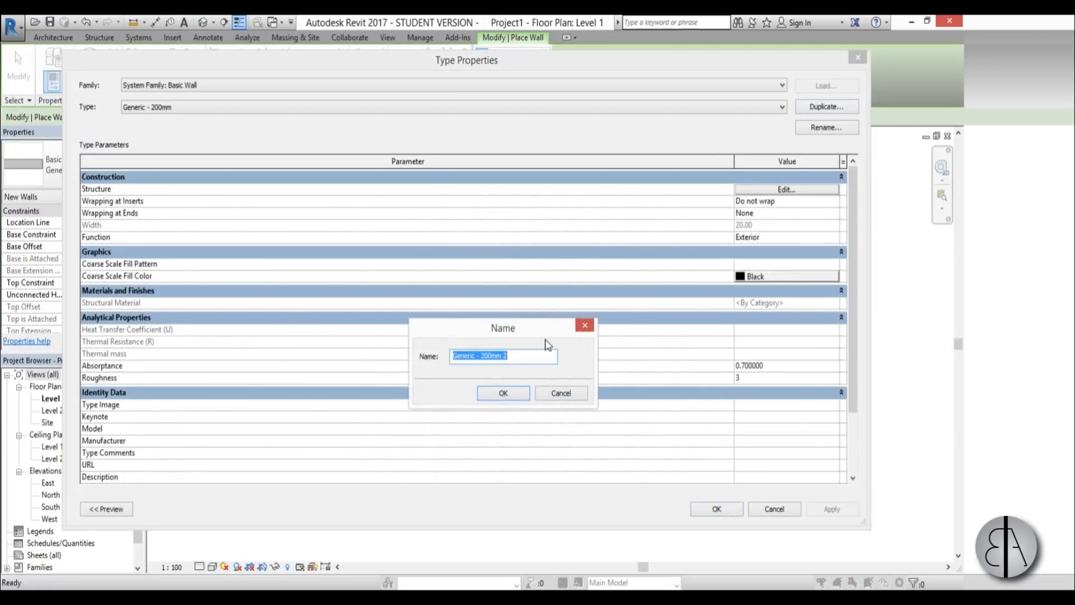
click(580, 359)
key(BackSpace)
text(1)
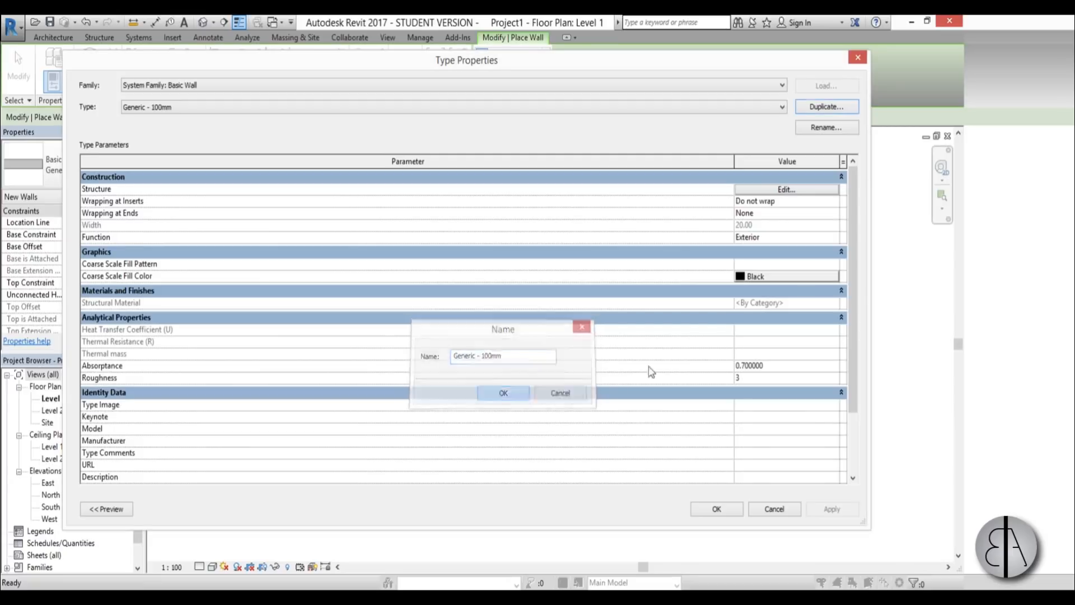
key(Return)
Set the structure layer thickness of the Generic - 100mm wall type to 10 cm.
click(786, 189)
click(531, 191)
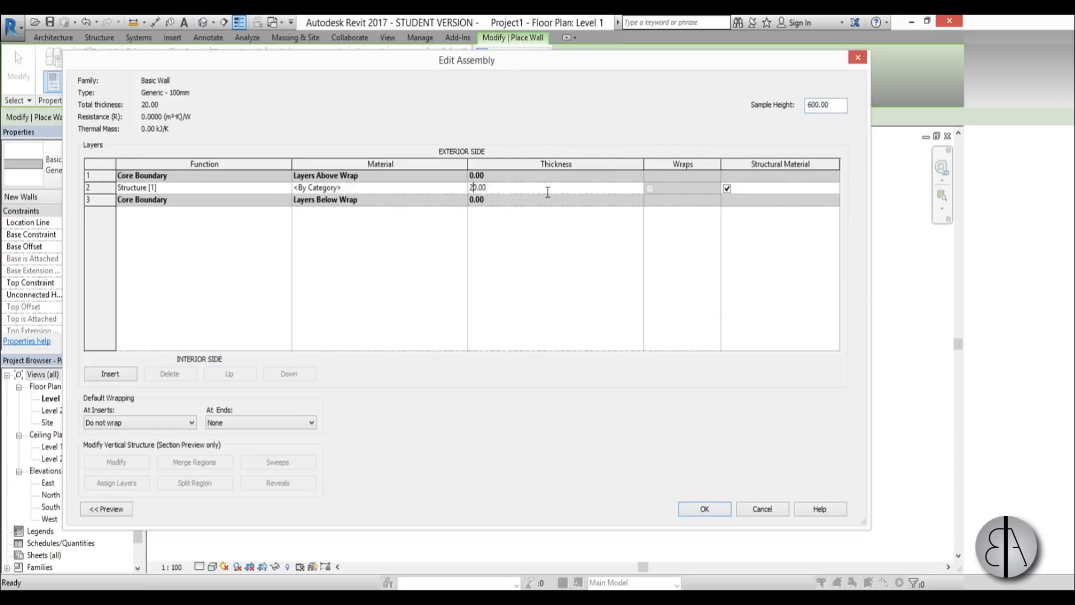
text(1)
key(Tab)
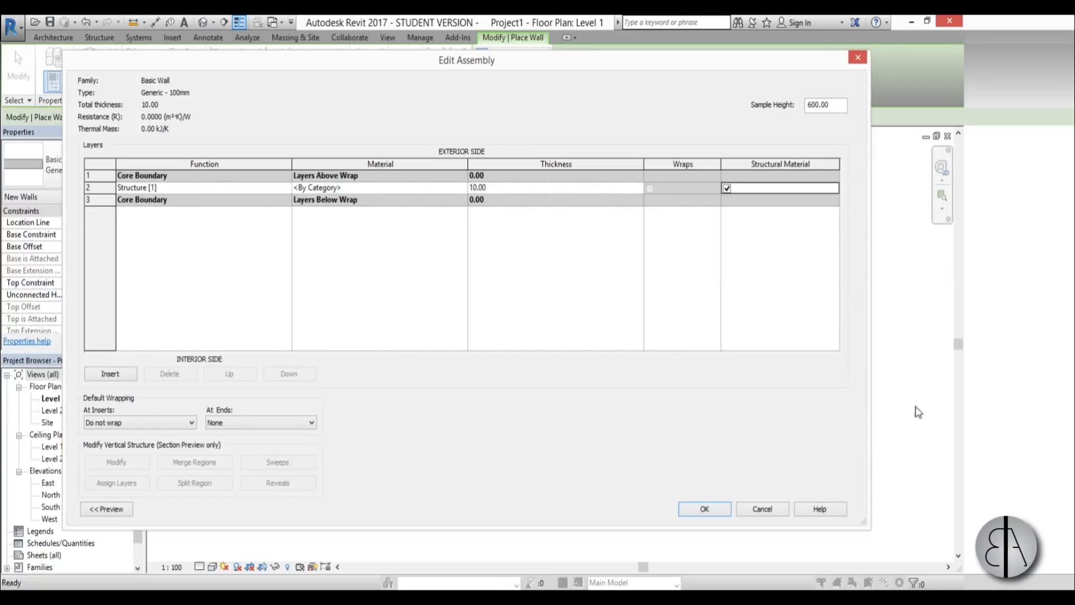
key(Return)
key(Return)
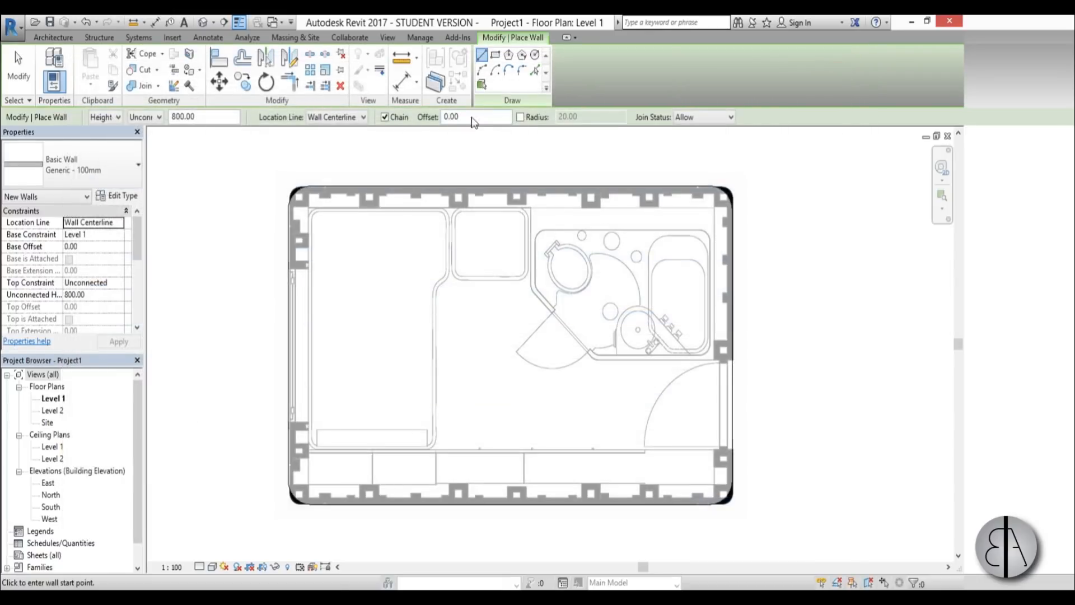
Set the new walls' height up to Level 2 and their location line to Finish Face: Exterior.
click(158, 117)
click(166, 137)
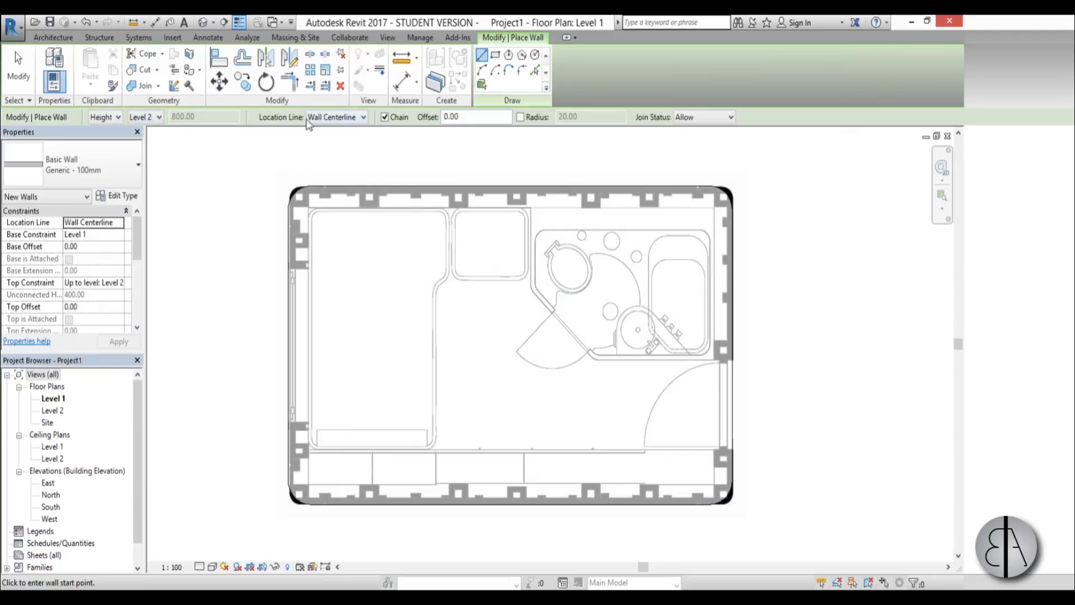
click(352, 119)
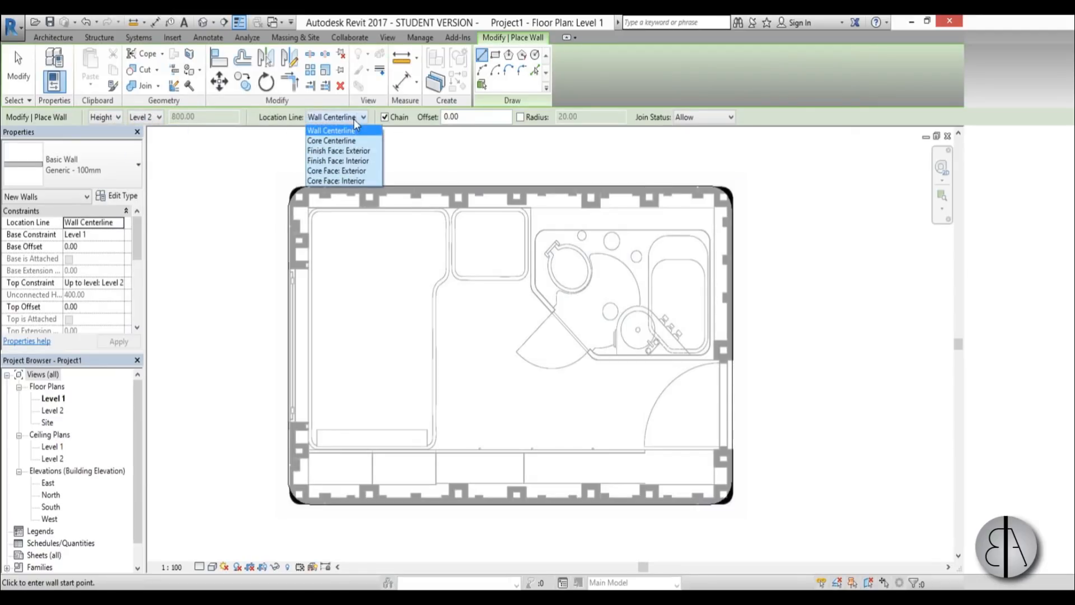
click(366, 150)
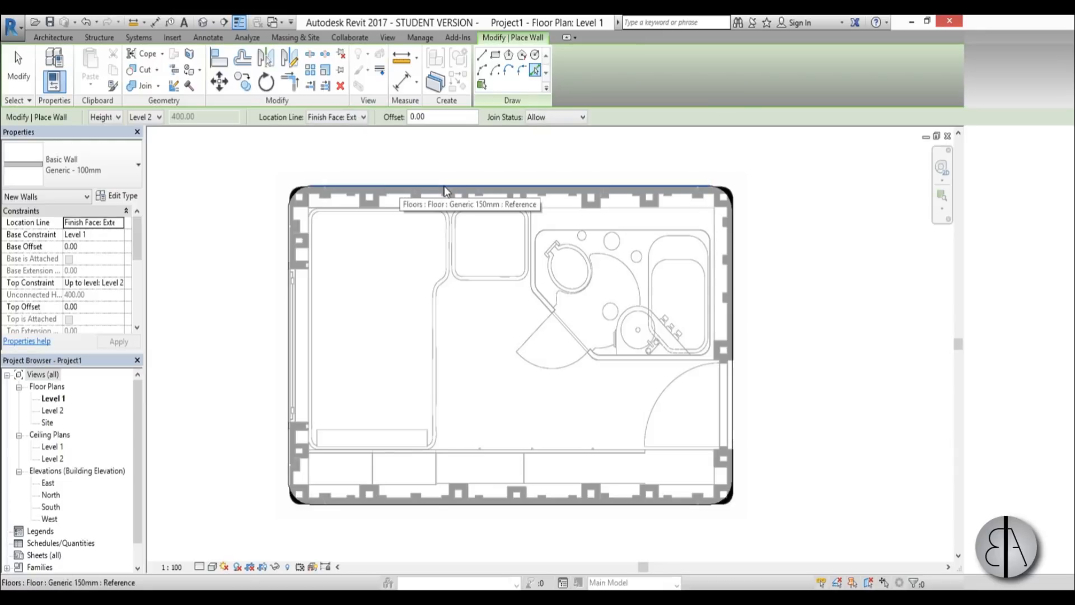
Place Generic - 100mm walls along the floor's entire outline by picking its chain of edges.
key(Tab)
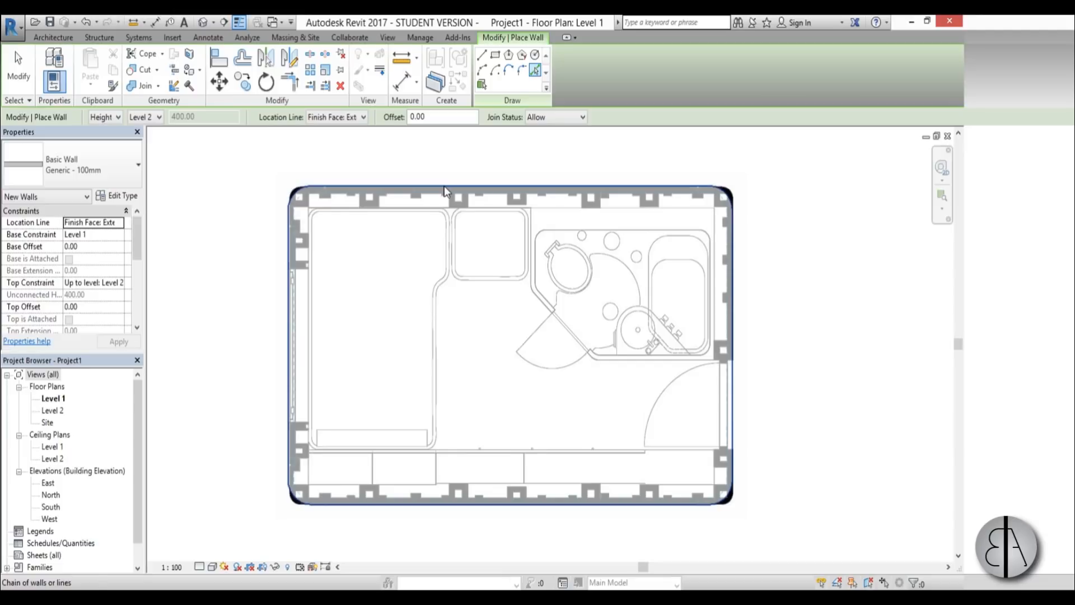
click(444, 186)
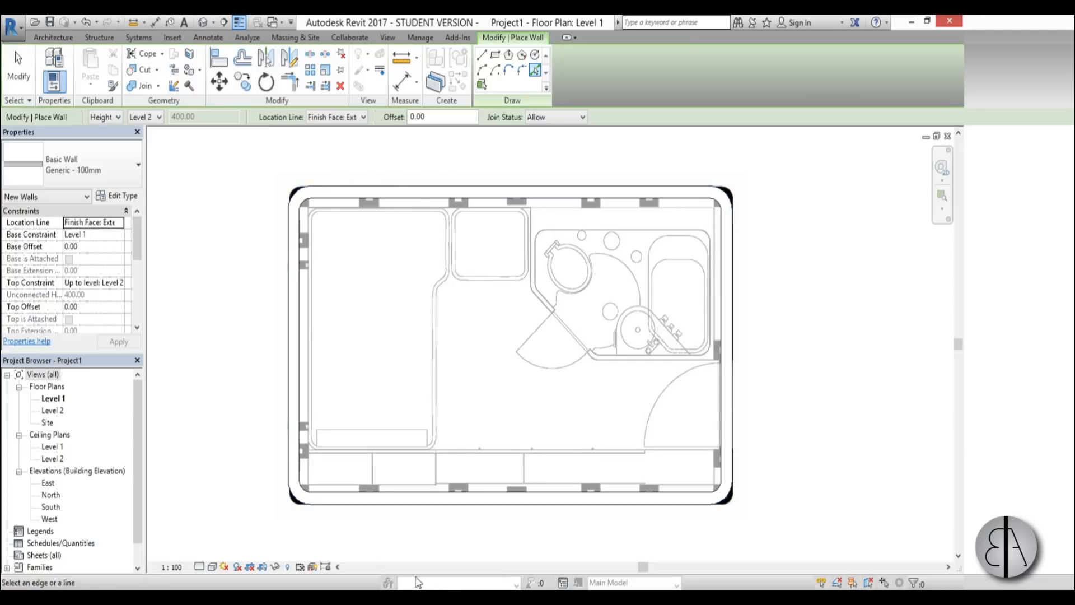
key(Escape)
key(Escape)
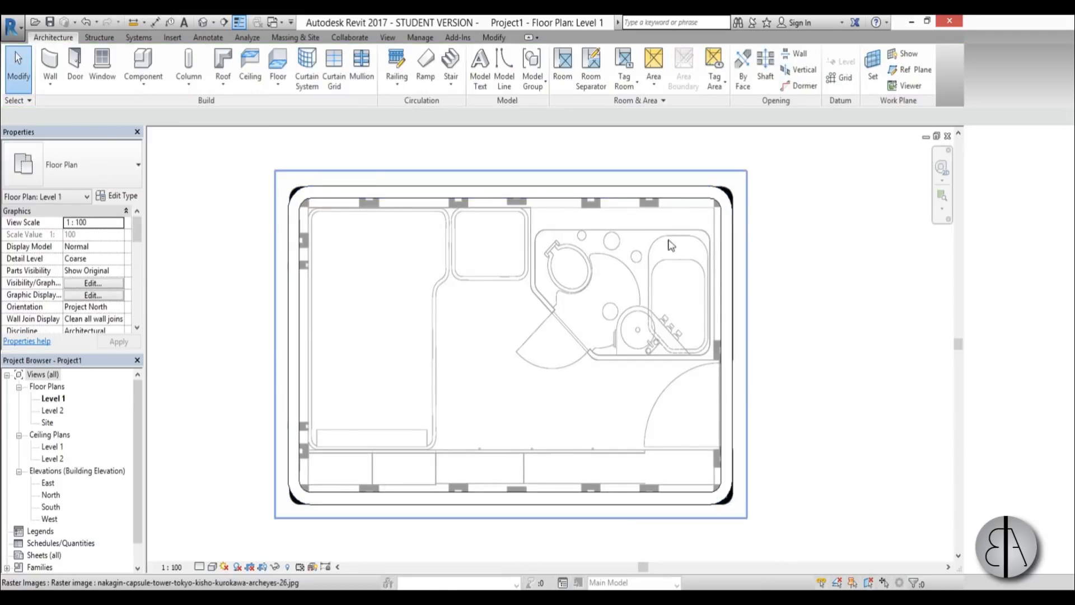
Start another wall and duplicate the Generic - 100mm wall type as Generic - 60mm.
scroll(700, 247, up, 2)
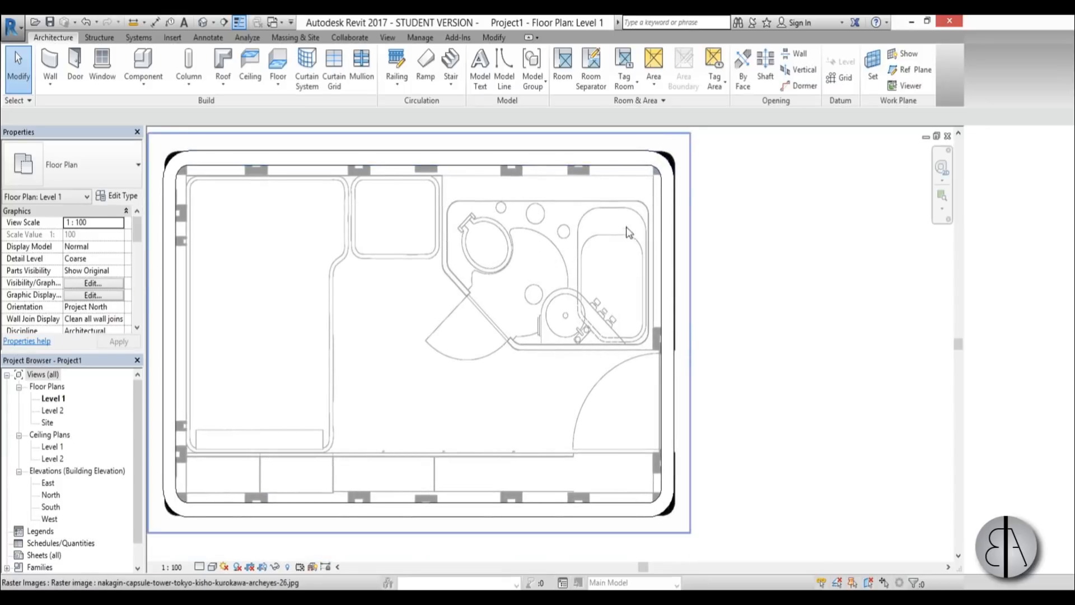
middle_drag(530, 230, 575, 237)
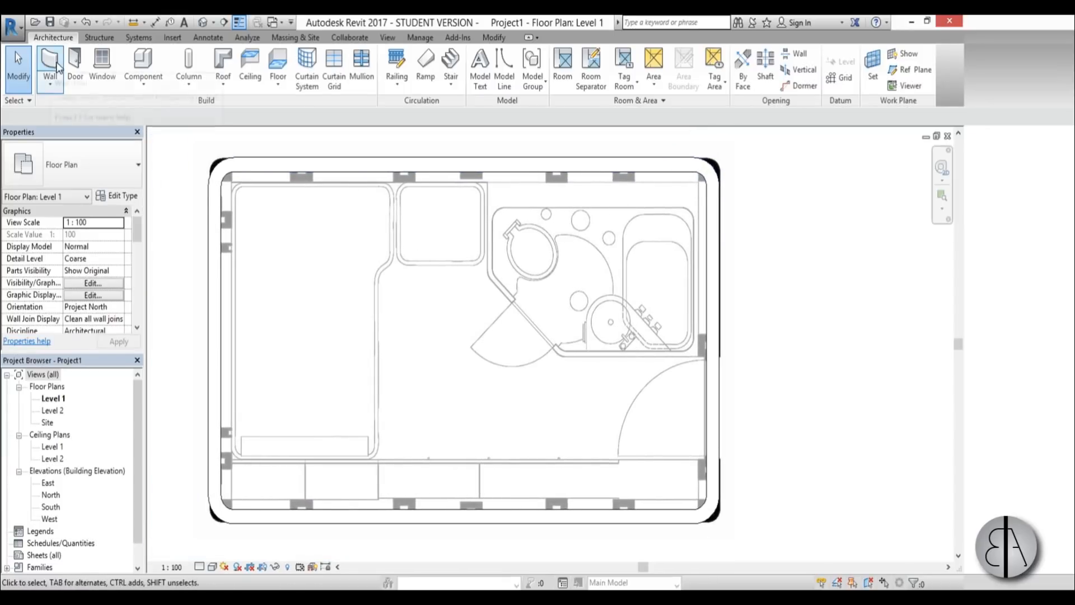
key(w)
key(a)
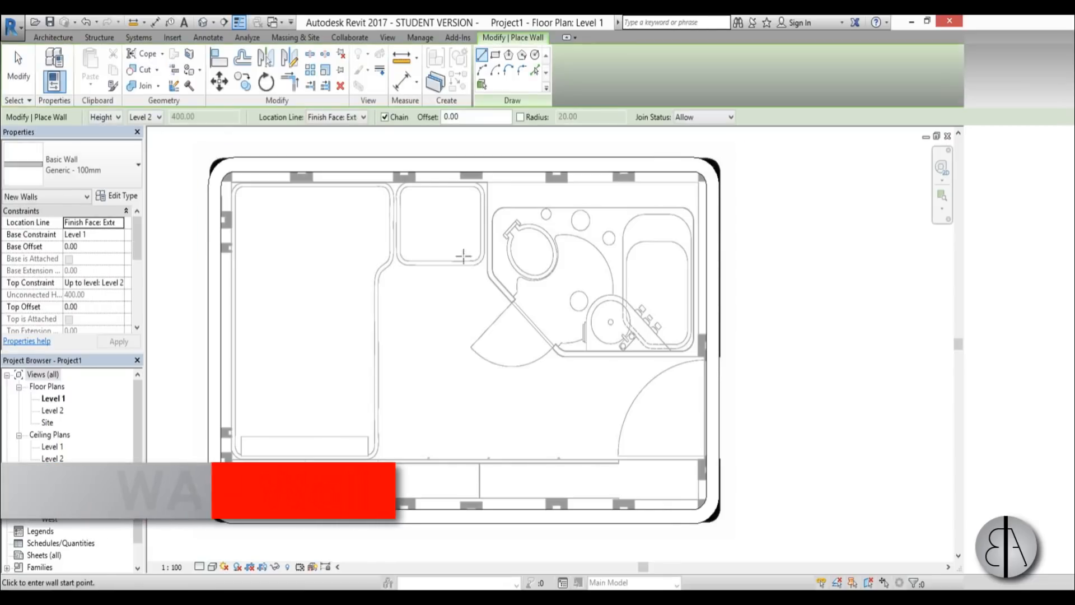
click(136, 199)
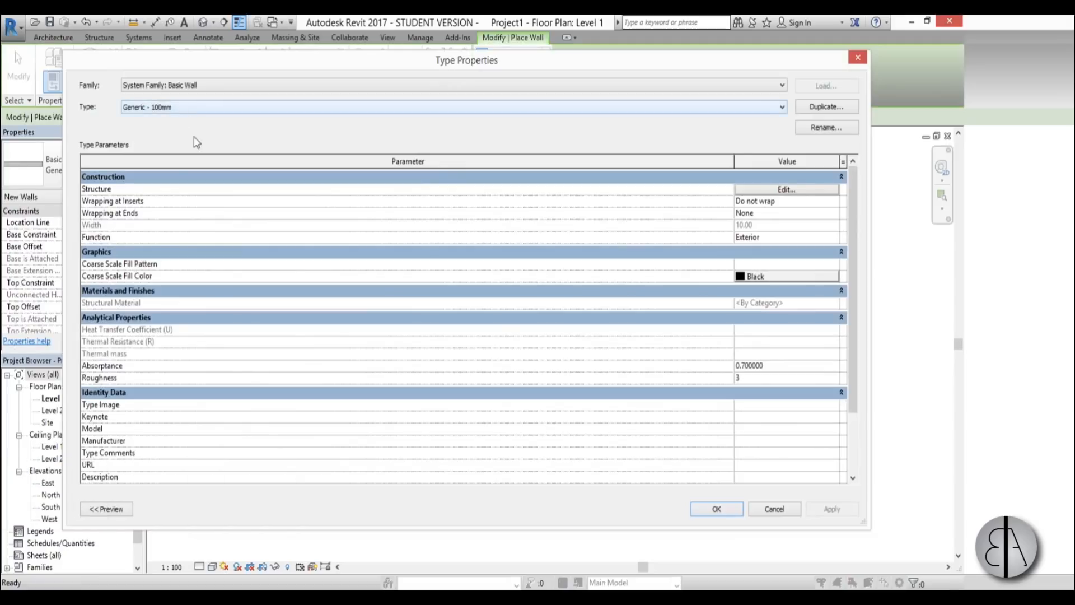
click(826, 106)
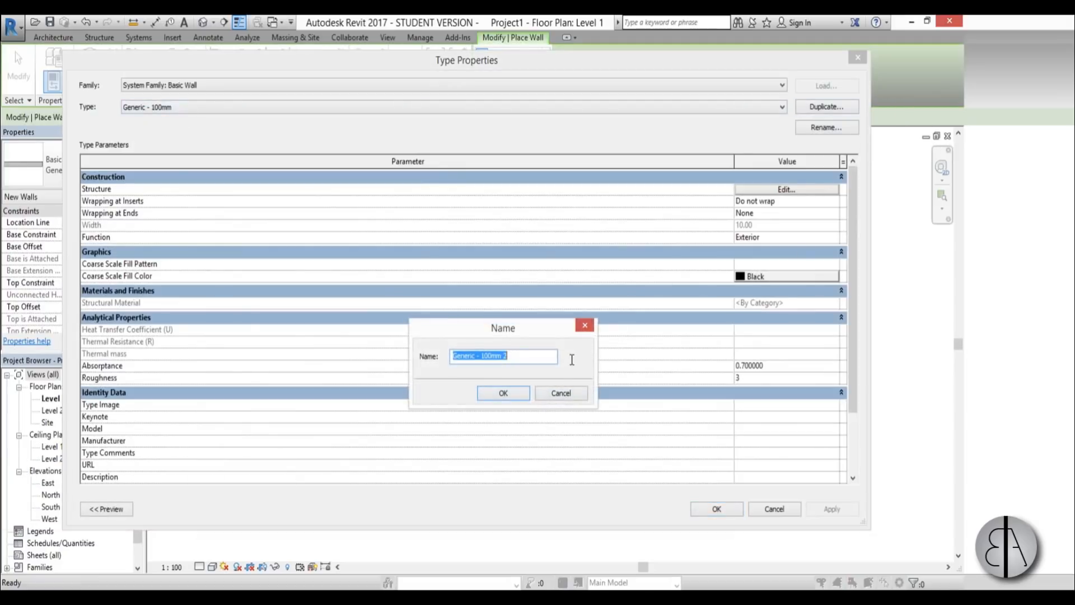
key(End)
key(Return)
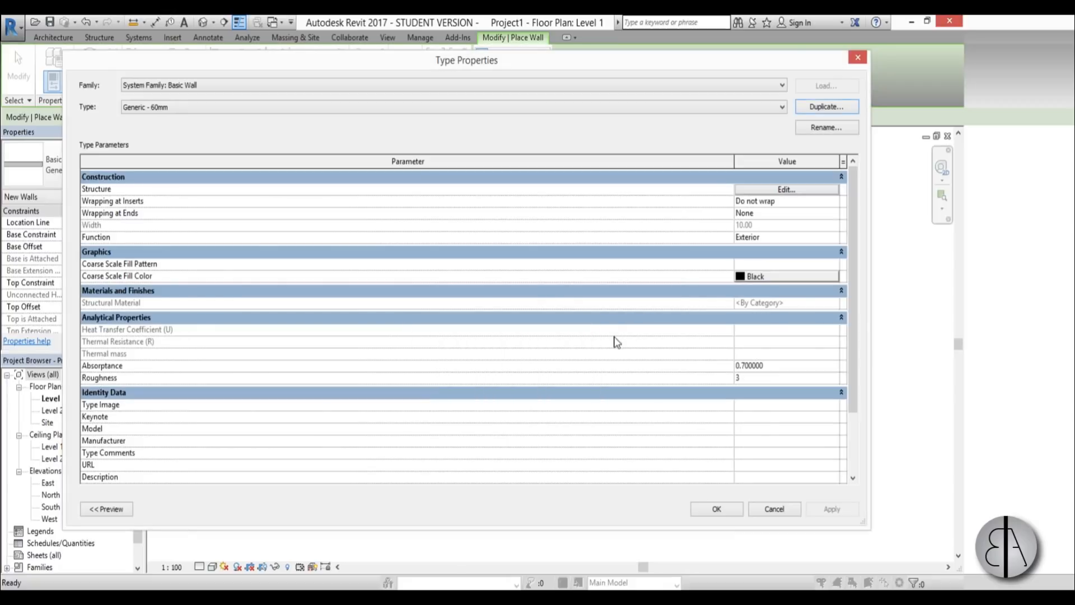
Set the structure layer thickness of the Generic - 60mm wall type to 6 cm.
click(786, 189)
click(555, 187)
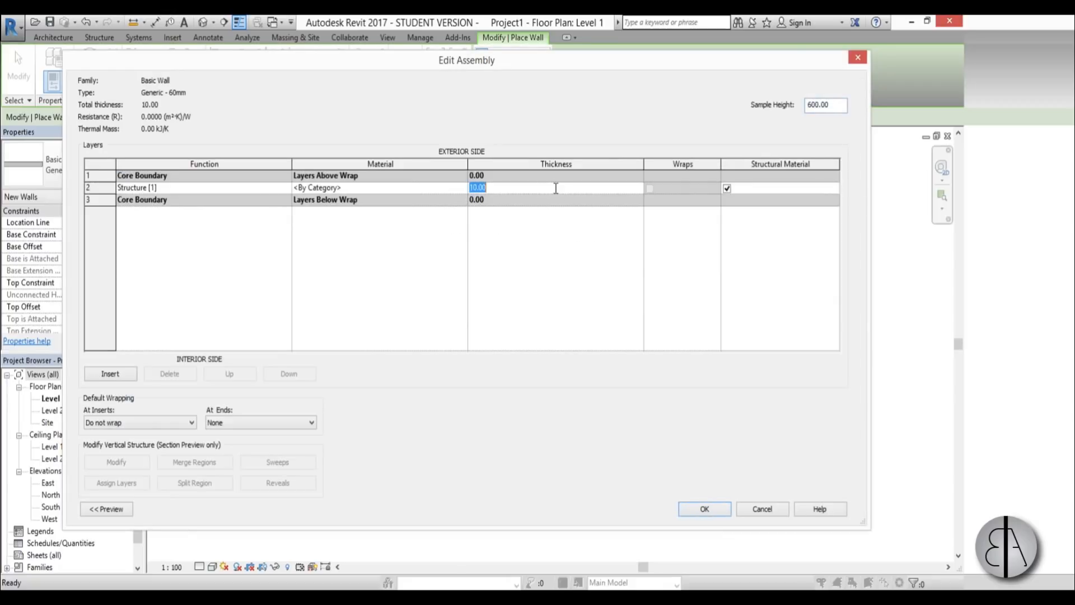
click(704, 509)
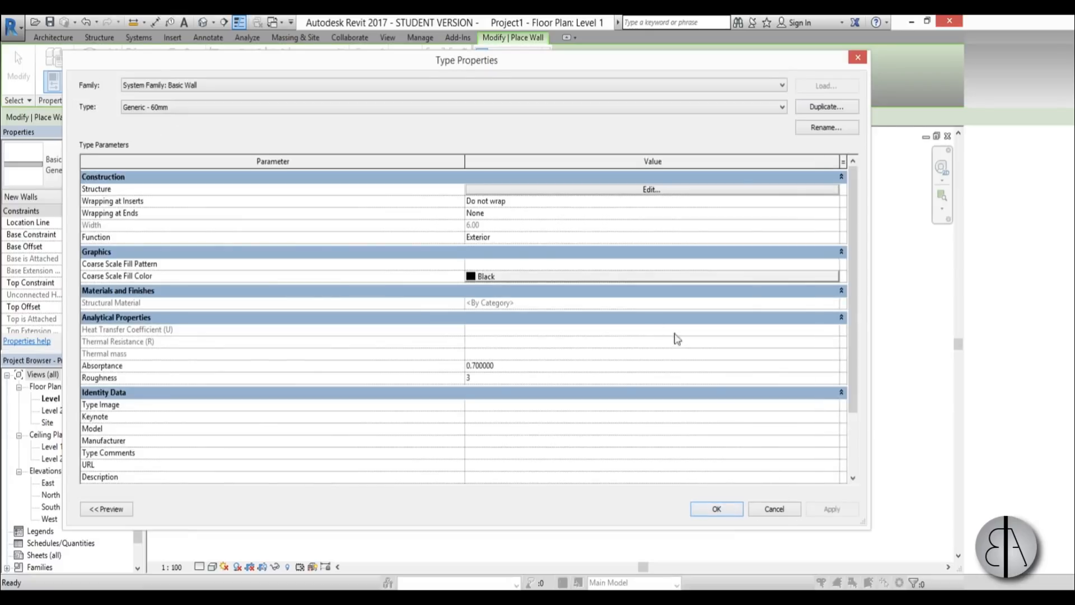
click(796, 509)
Change the new walls' location line to Wall Centerline.
scroll(541, 163, up, 4)
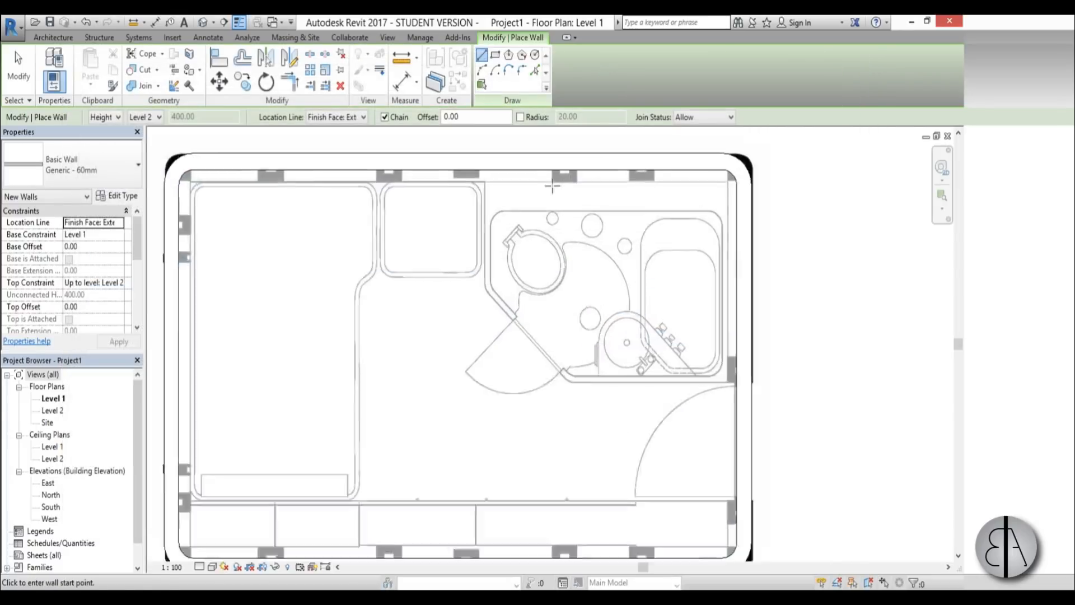
click(539, 164)
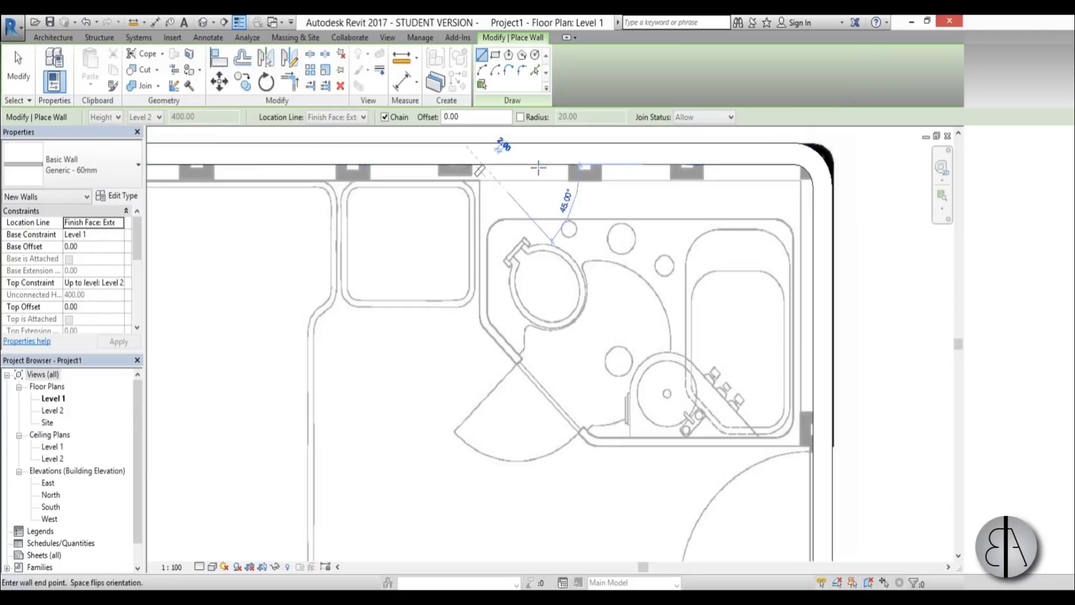
click(541, 317)
click(363, 117)
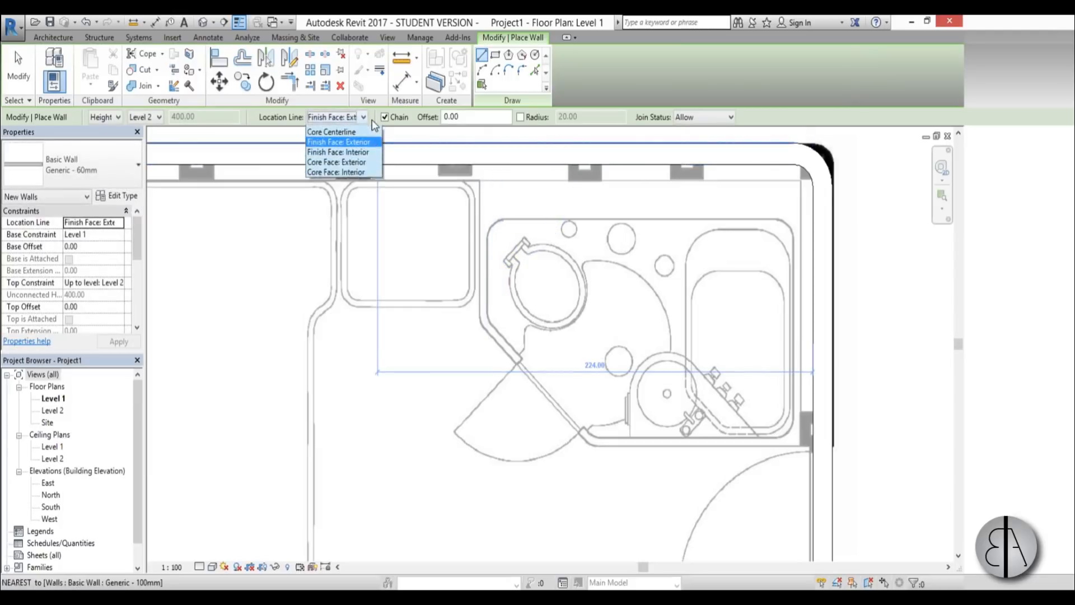
click(373, 133)
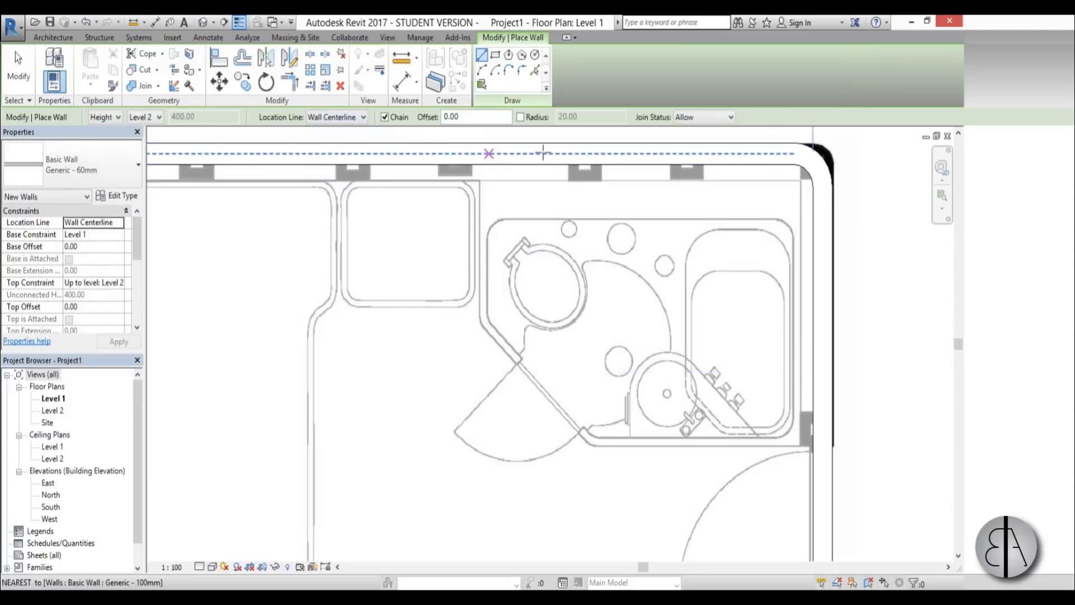
Draw the bathroom's 60 mm walls: about 78 cm down from the upper outer wall, about 78 cm diagonally at 45°, and across to the right outer wall.
click(486, 153)
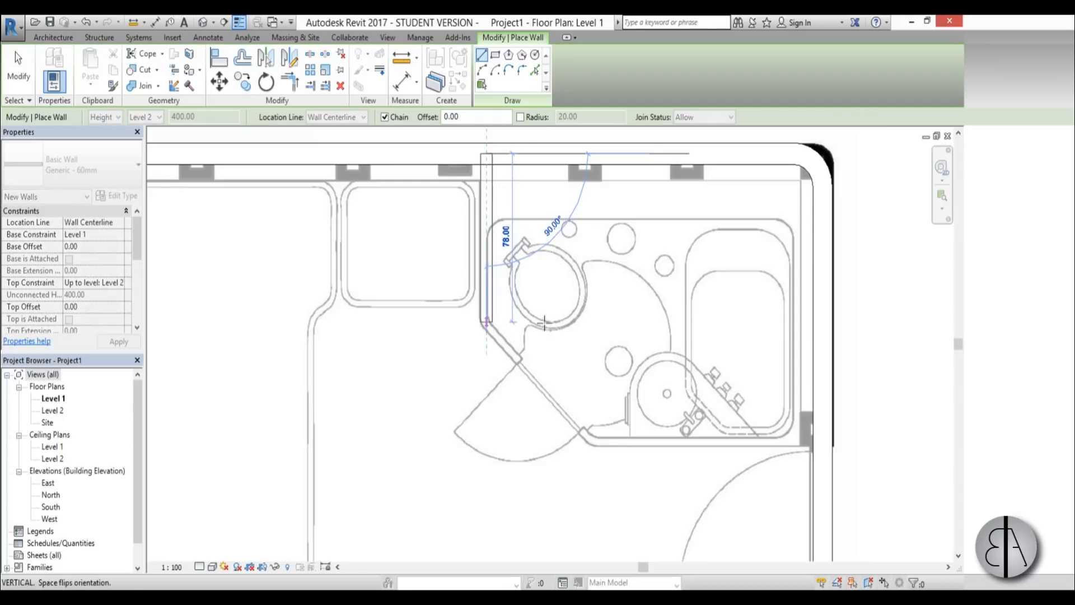
click(544, 323)
click(593, 439)
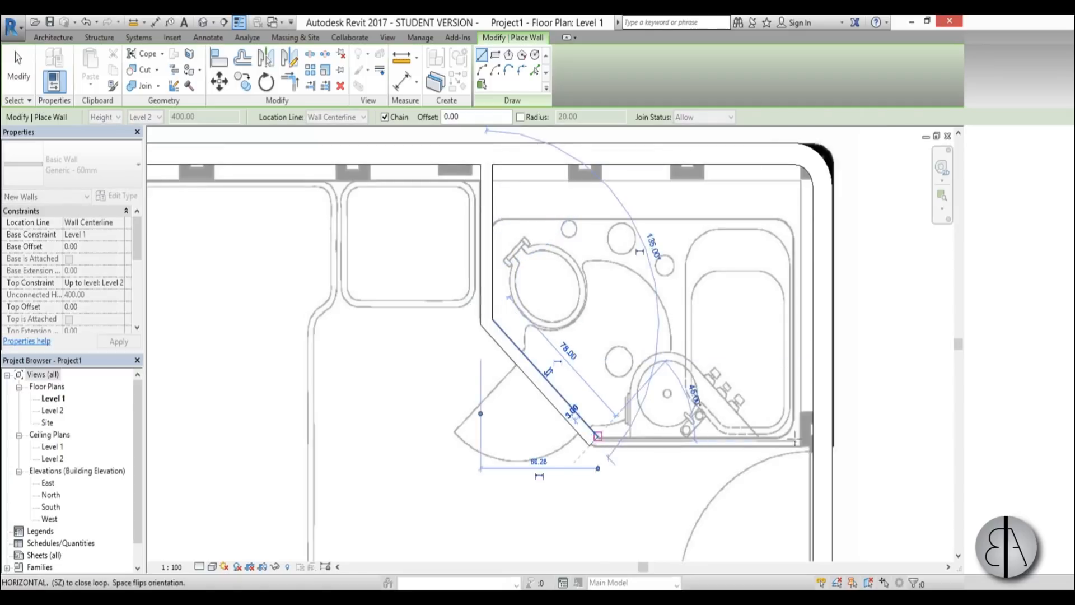
click(822, 440)
key(Escape)
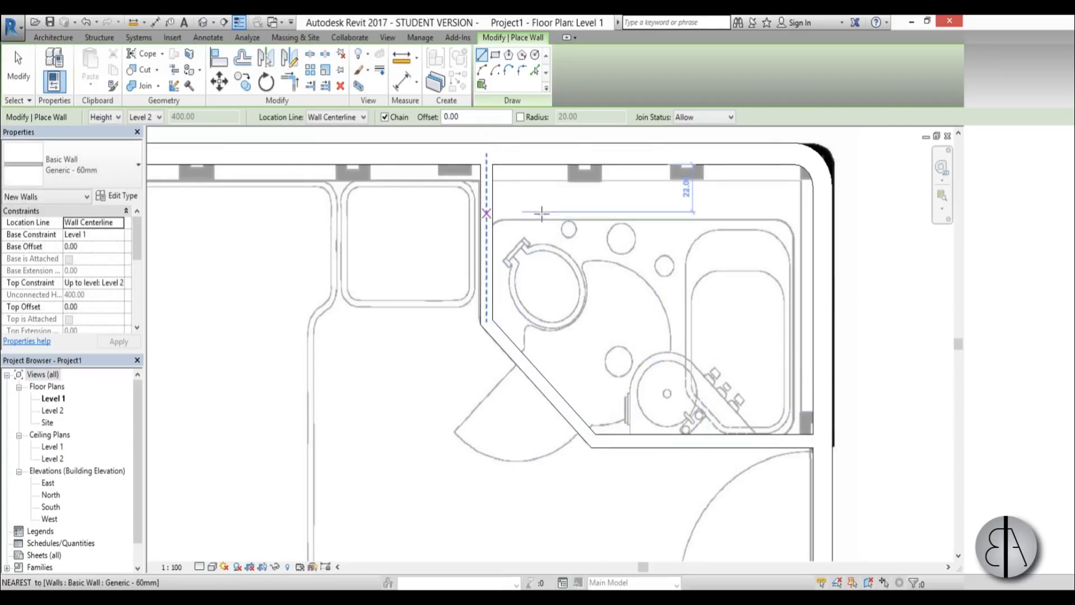
Draw a horizontal 60 mm wall across the bathroom to the right outer wall, about 22 cm below the upper outer wall.
click(485, 212)
key(Escape)
key(Escape)
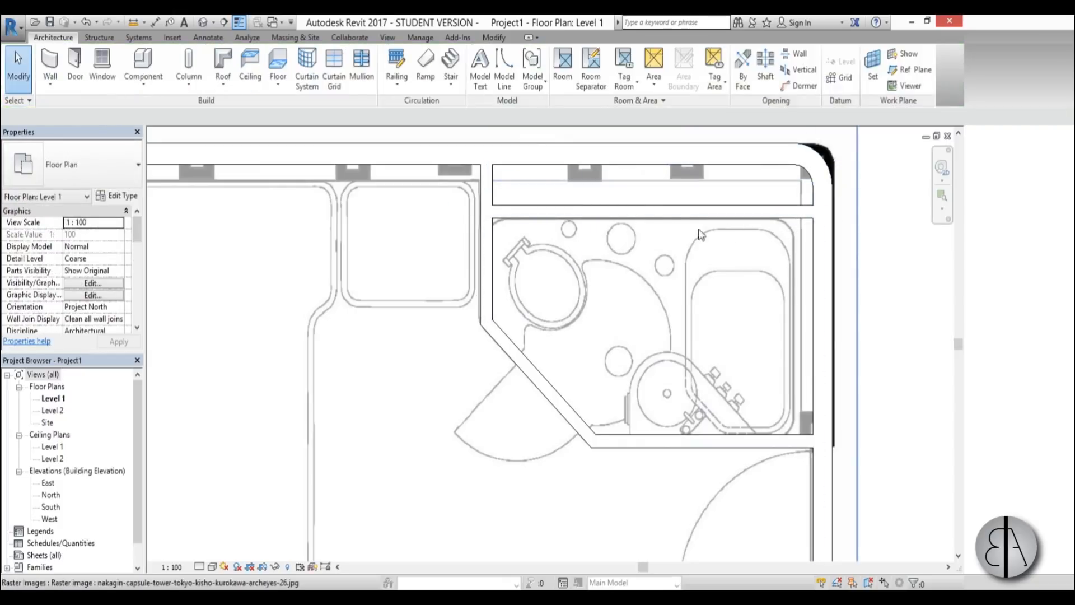
Examine the new bathroom walls and their corners against the plan image.
scroll(677, 266, down, 2)
middle_drag(671, 266, 545, 247)
scroll(492, 218, up, 2)
scroll(529, 219, up, 2)
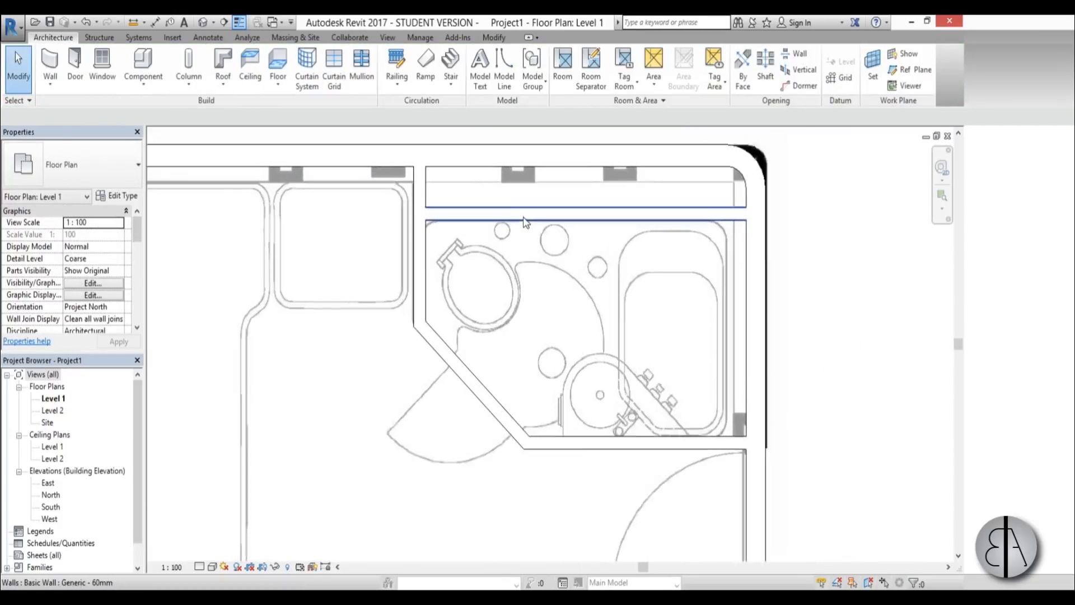
click(512, 210)
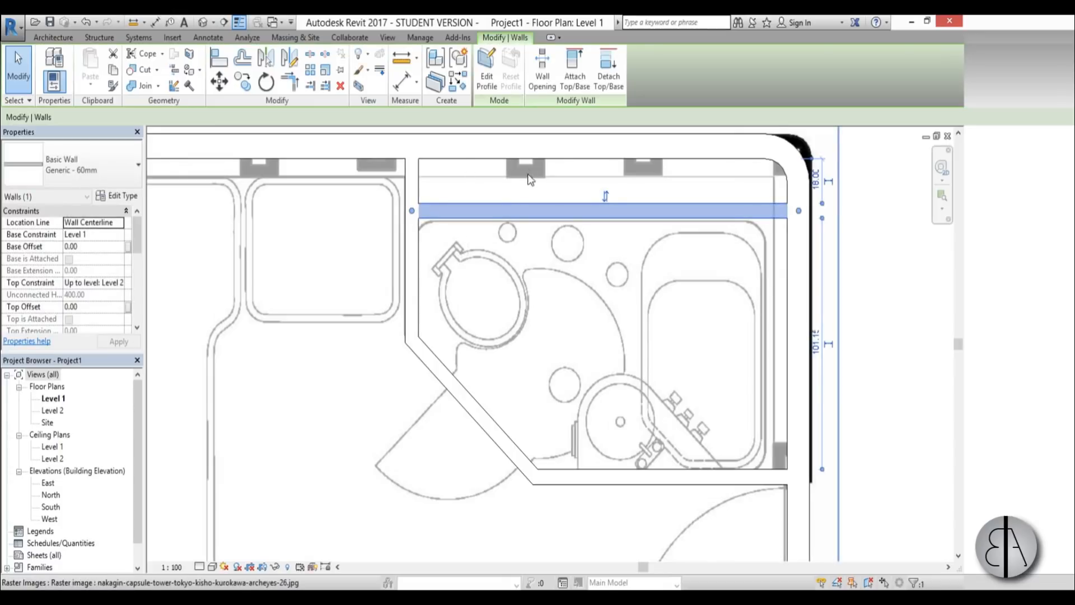
scroll(683, 317, down, 2)
key(Escape)
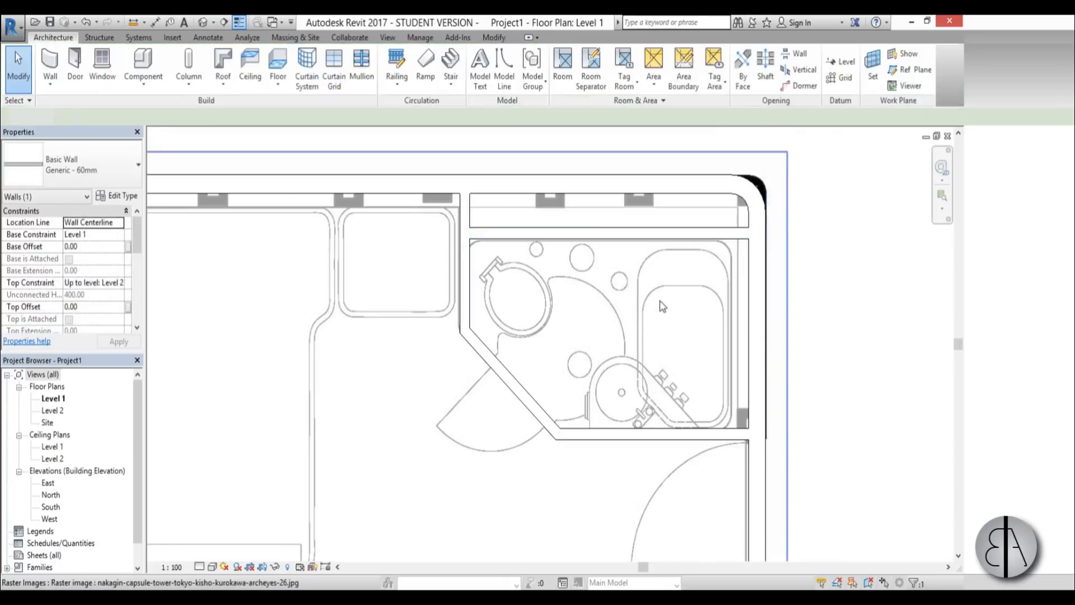
scroll(509, 356, up, 2)
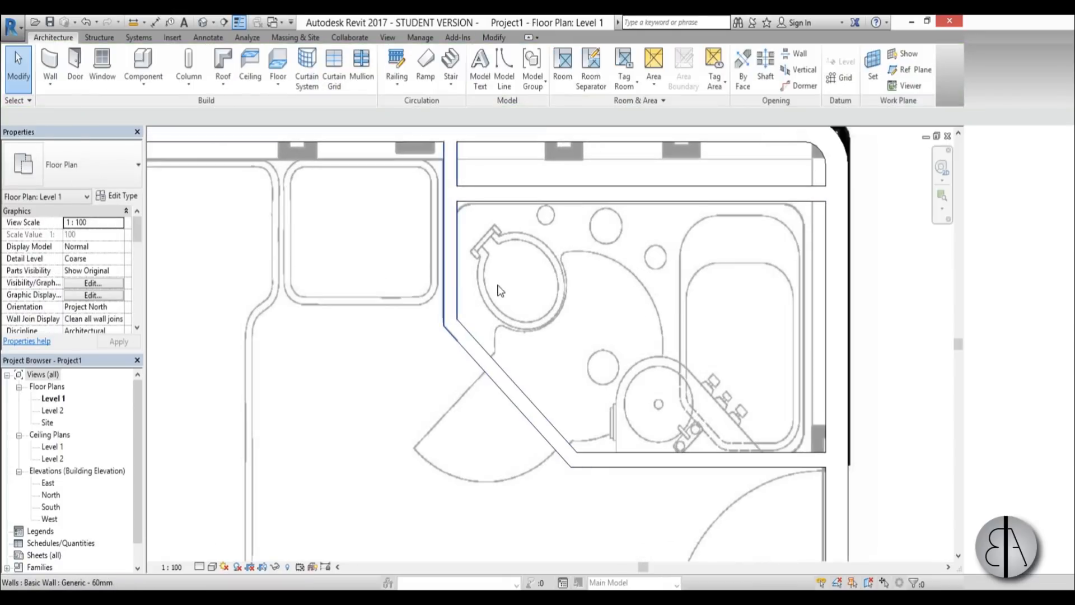
click(451, 288)
click(590, 287)
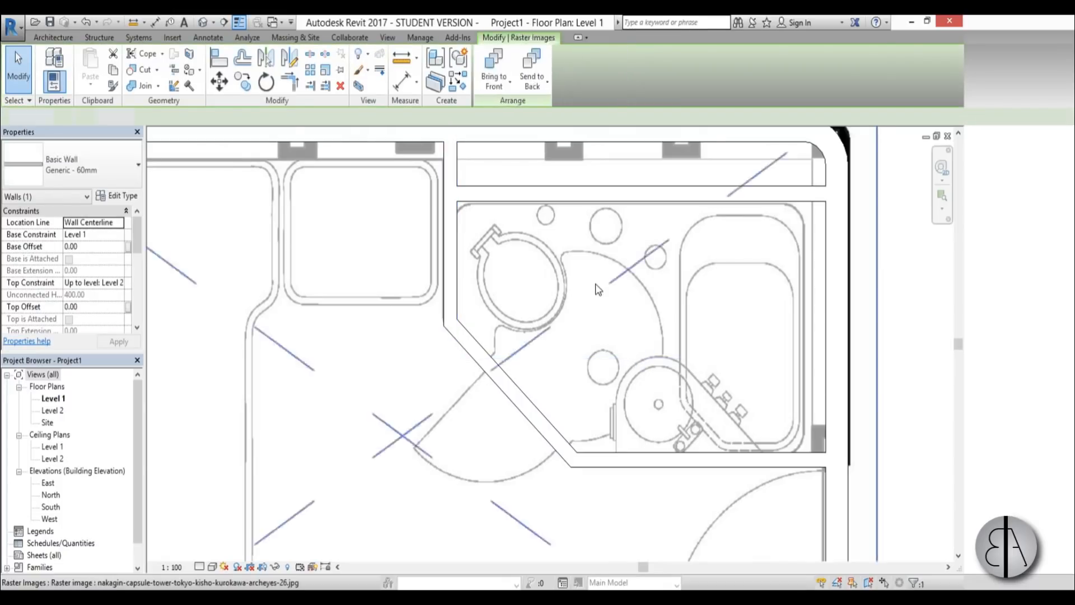
key(Escape)
Round both ends of the bathroom's diagonal wall with fillet arcs of radius 20 cm.
key(w)
key(a)
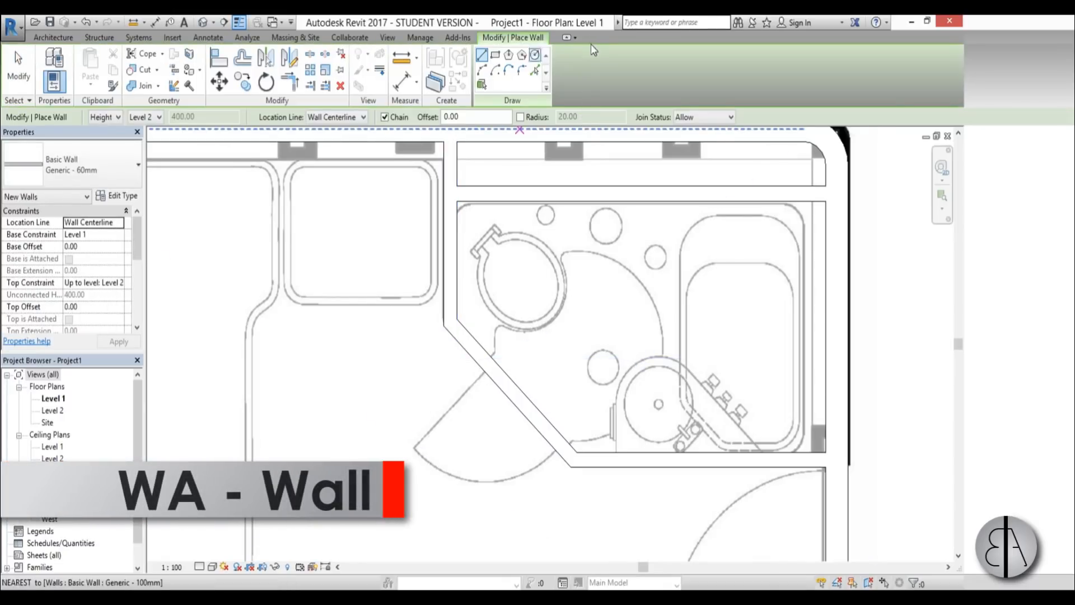
click(521, 69)
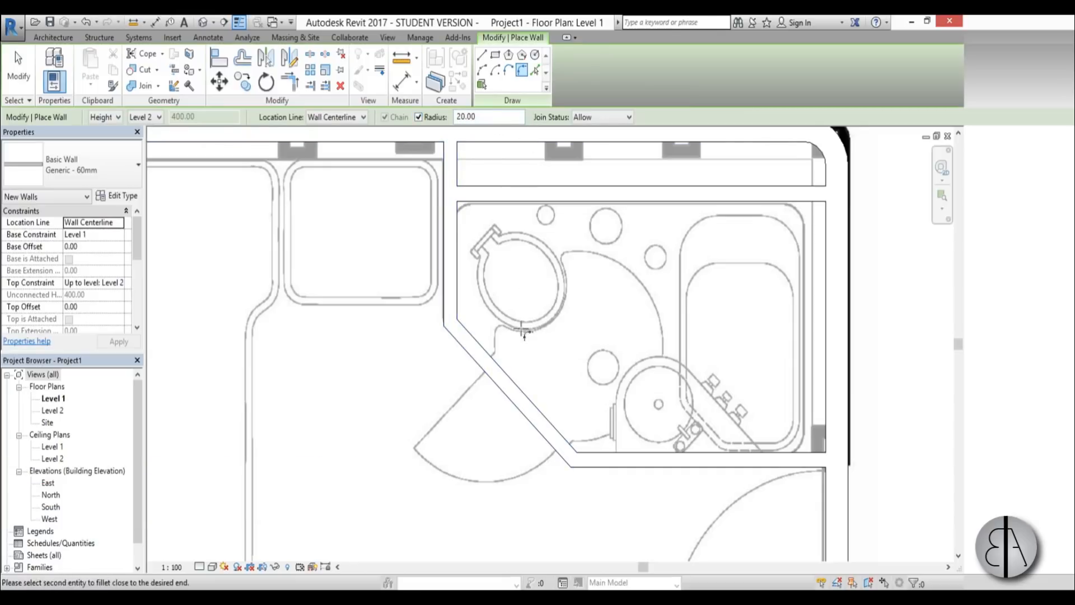
click(444, 291)
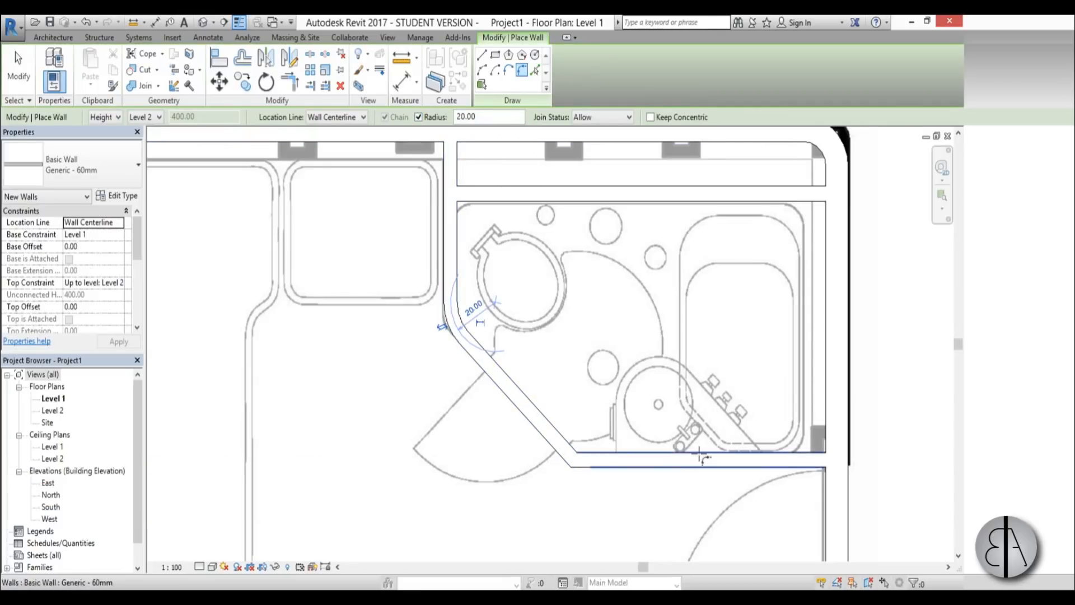
scroll(423, 312, down, 3)
key(Escape)
key(Escape)
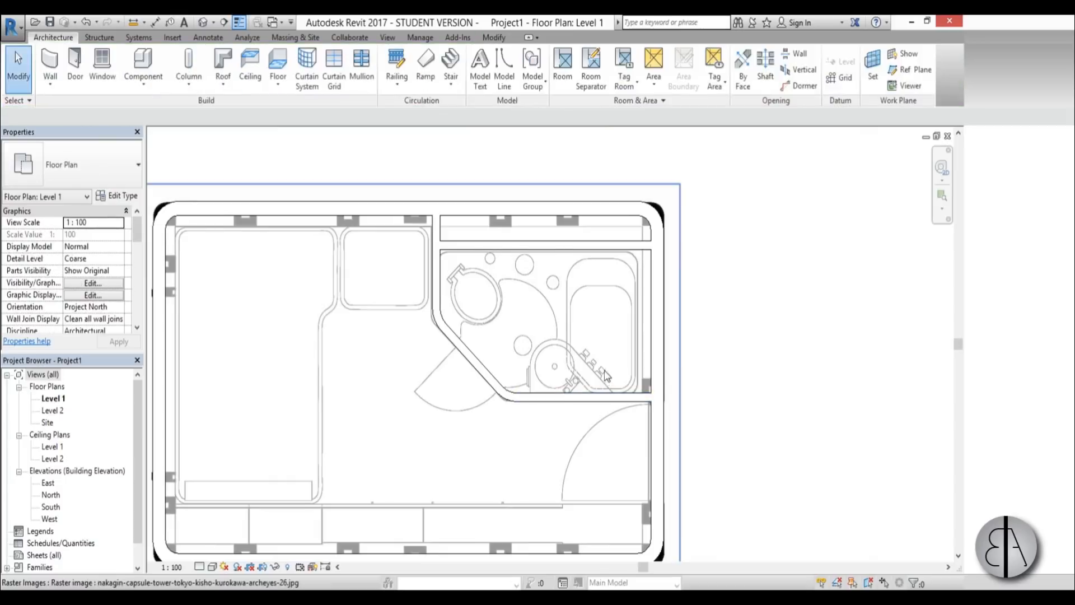
Place an M_Single-Flush 0762 x 2032mm door in the right outer wall at the plan's entrance, swinging inward.
scroll(708, 305, down, 3)
scroll(734, 360, up, 1)
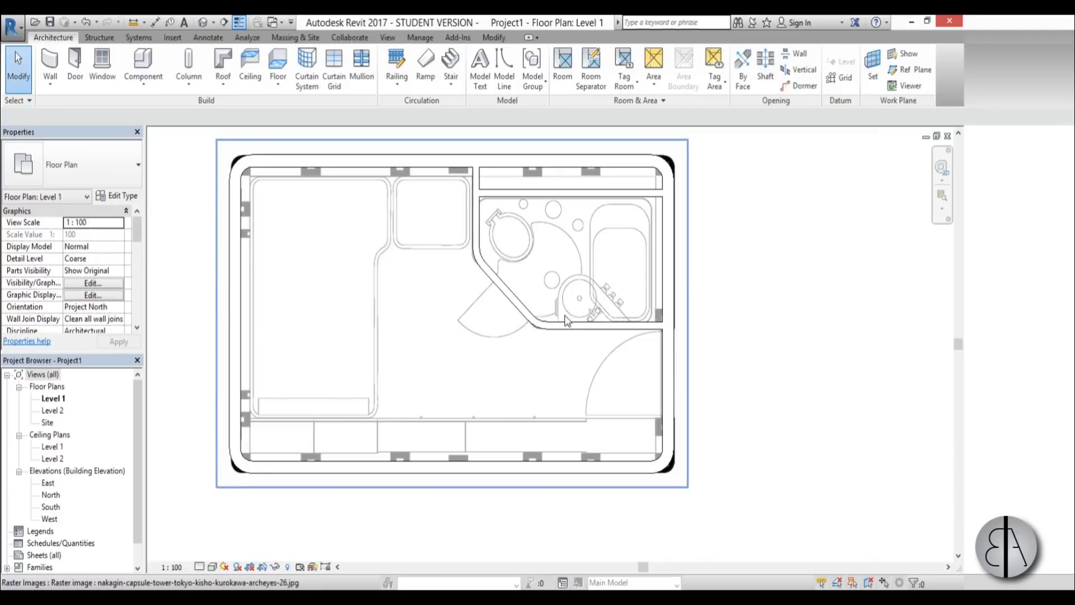
scroll(561, 368, up, 2)
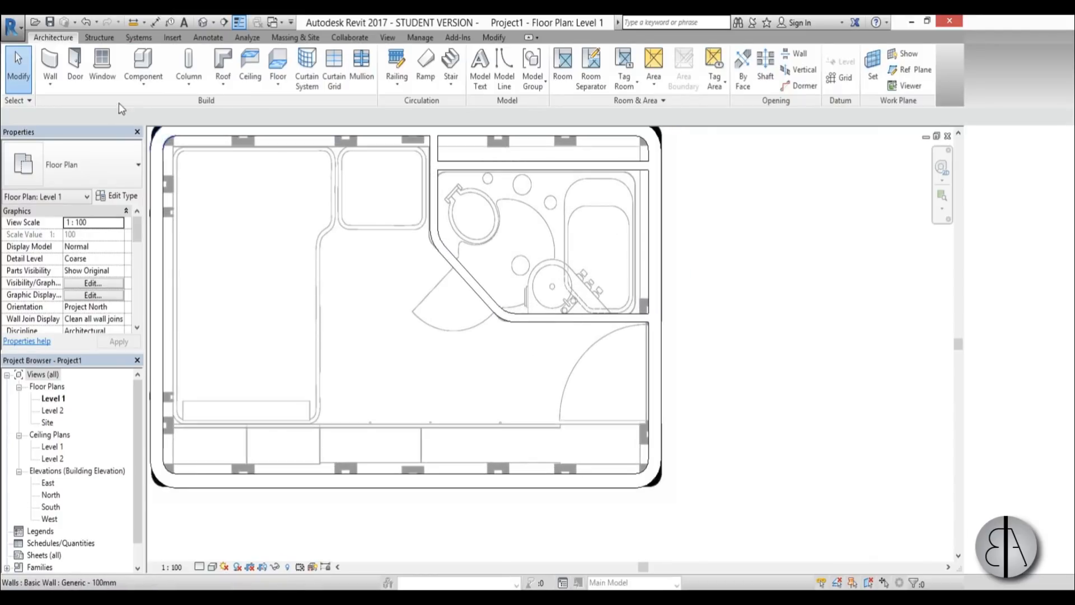
click(84, 70)
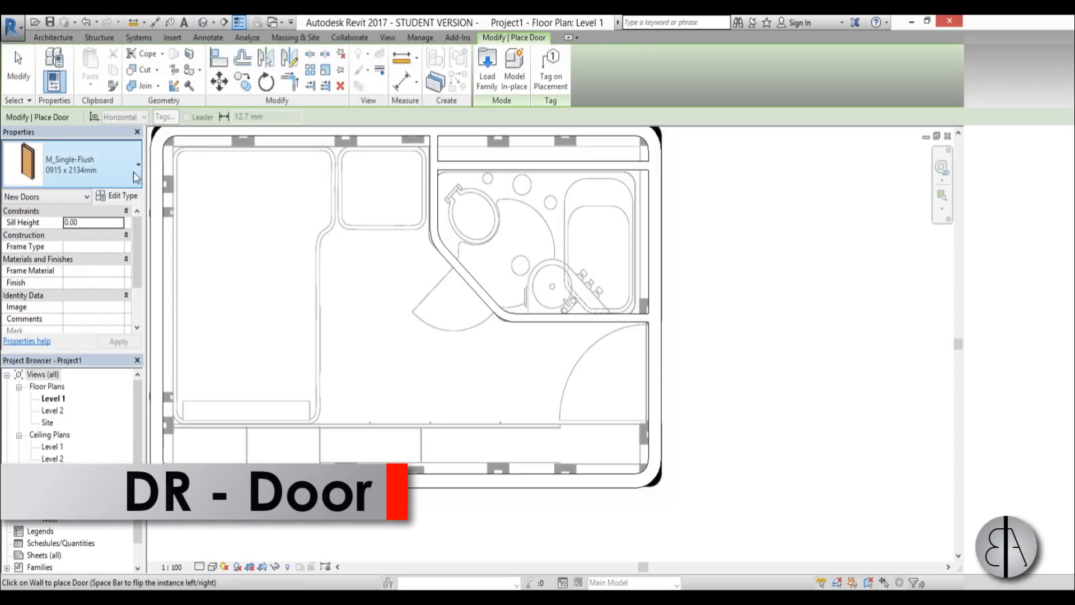
click(134, 168)
click(75, 246)
scroll(695, 379, up, 3)
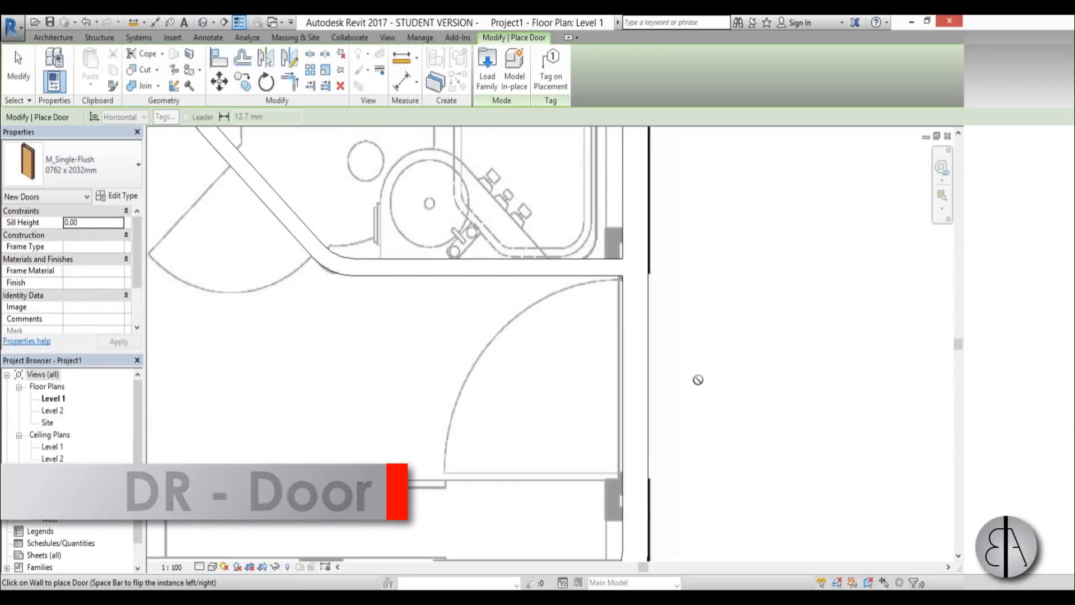
key(space)
click(701, 390)
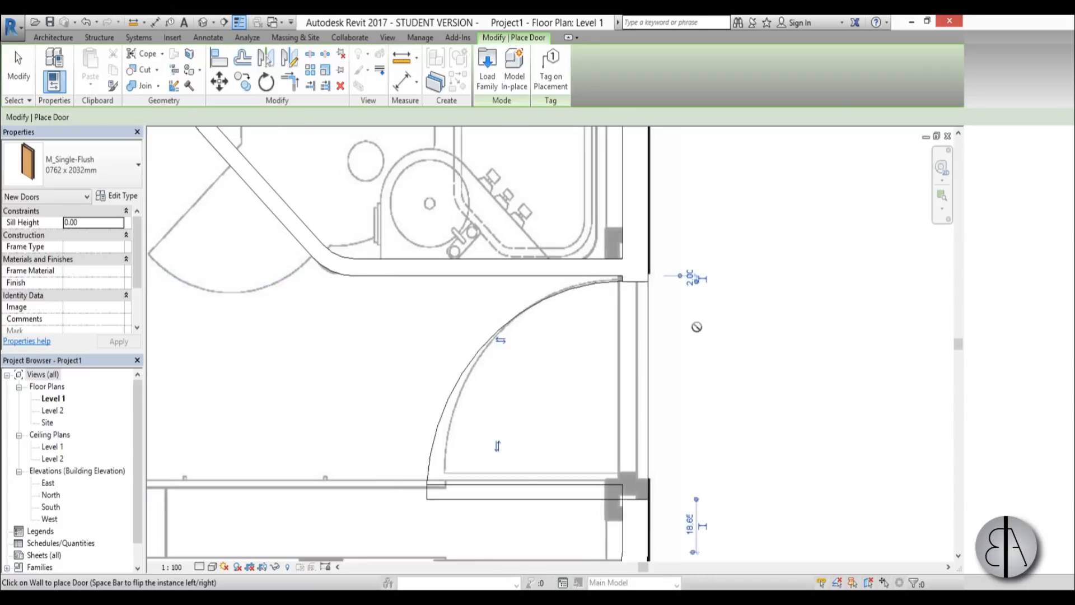
key(Escape)
Duplicate the entrance door's type as 0662 x 2032mm and set its width to 66.20 cm.
scroll(695, 327, down, 3)
scroll(660, 424, up, 3)
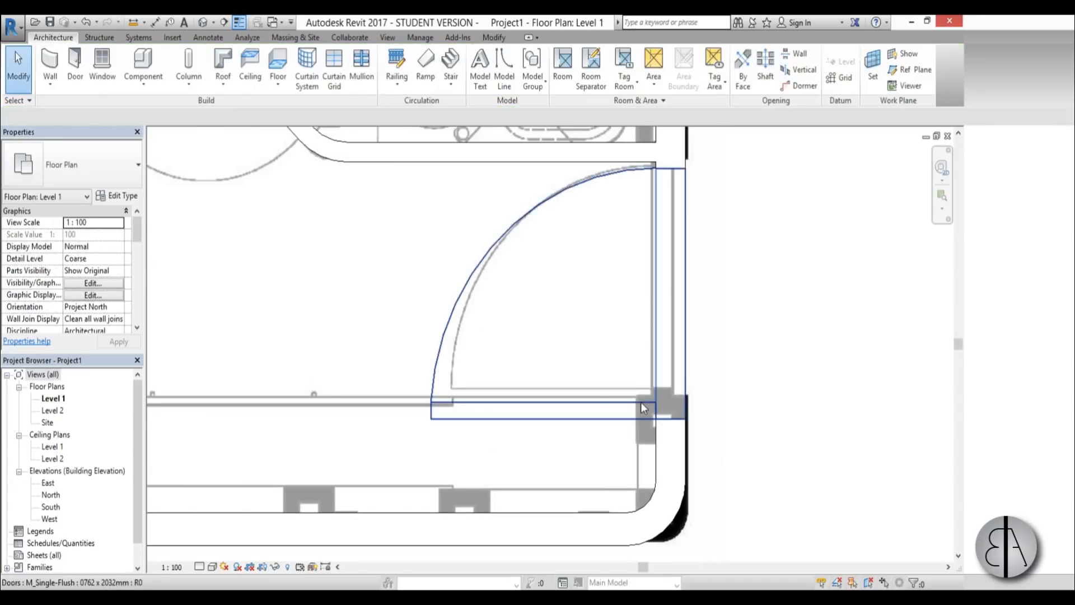
click(641, 401)
scroll(638, 336, down, 3)
scroll(638, 337, up, 2)
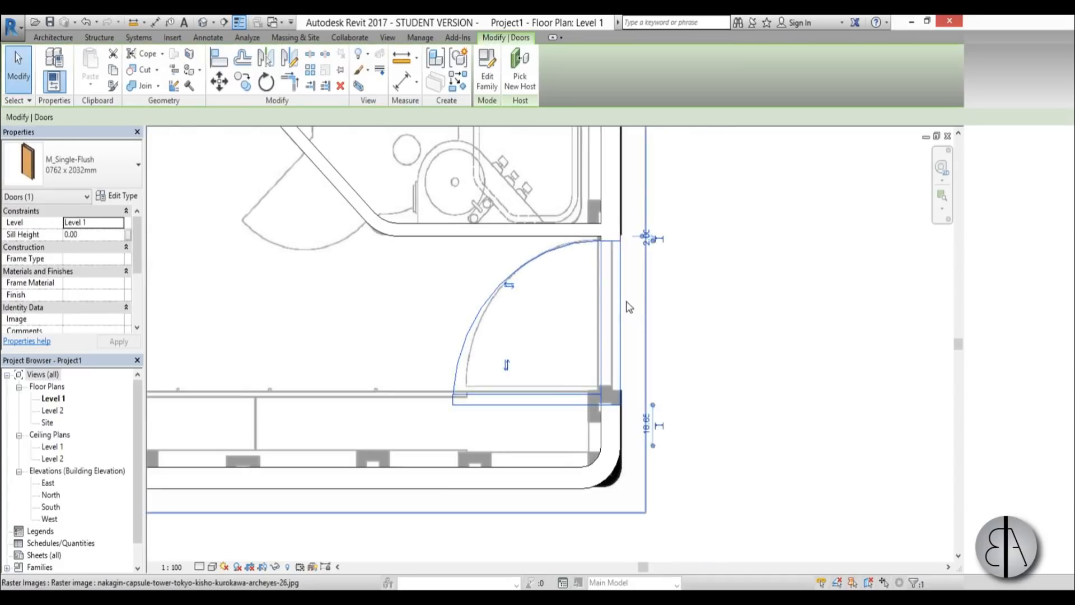
click(124, 196)
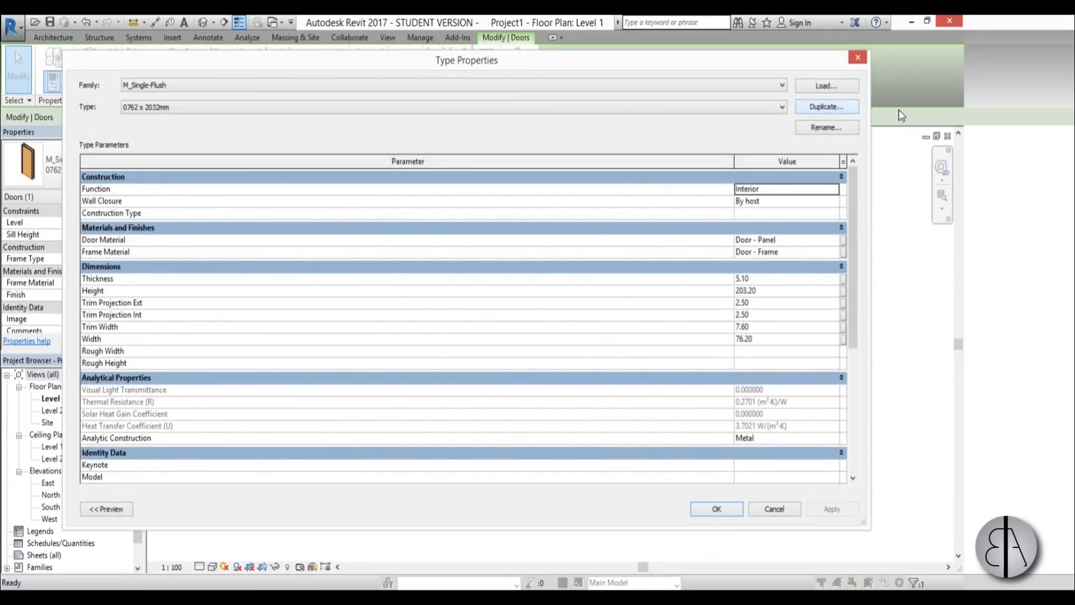
click(826, 106)
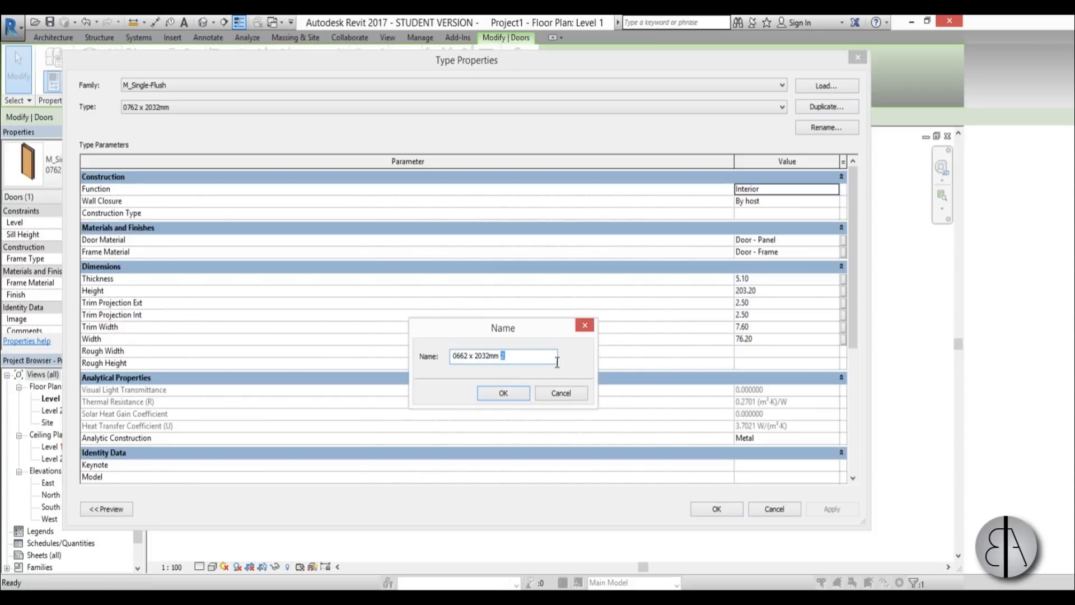
key(Return)
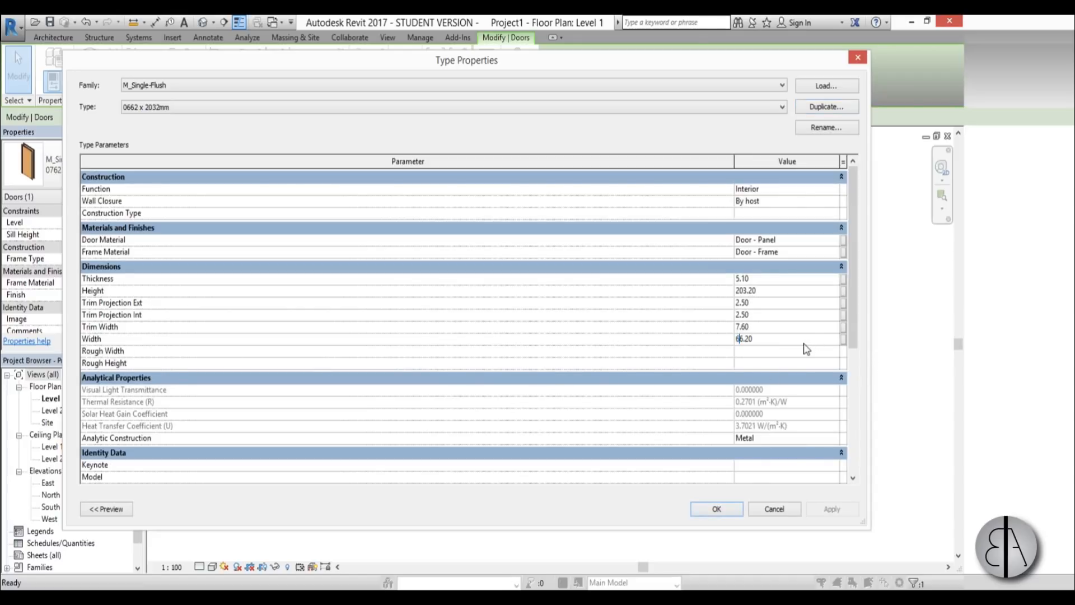
key(Return)
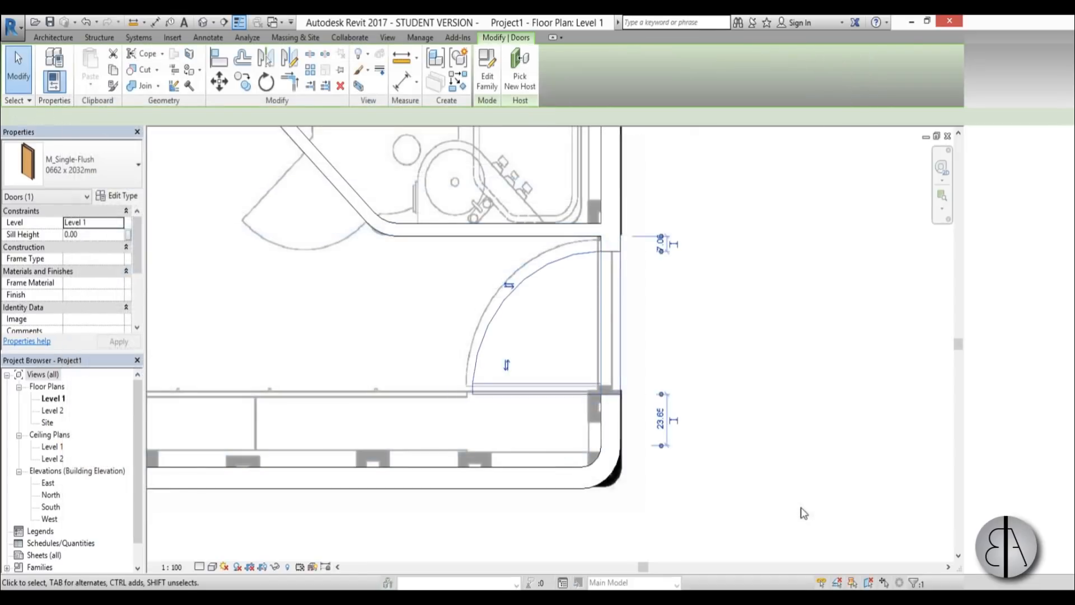
Nudge the entrance door 5 cm up toward the bathroom wall to match the plan image.
scroll(652, 269, up, 1)
key(Escape)
click(644, 253)
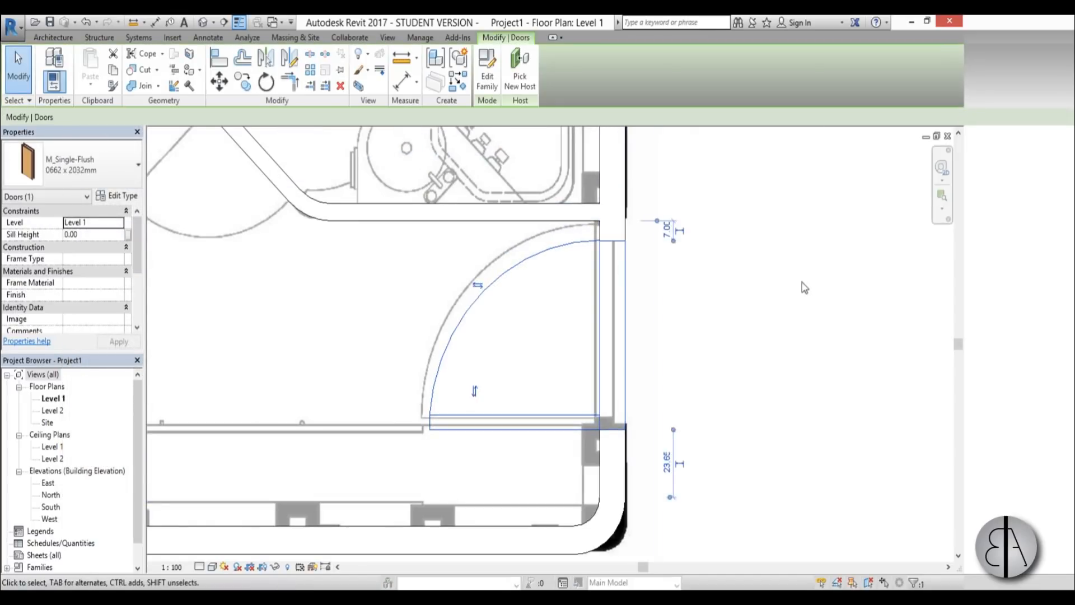
key(Up)
key(Up)
key(Up)
key(Up)
key(Up)
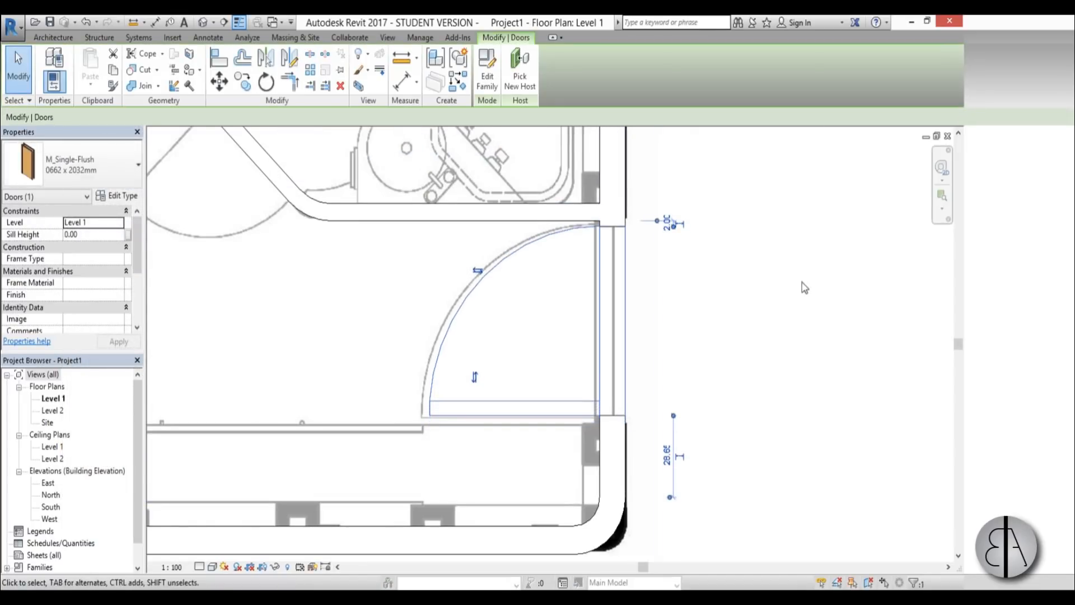
Place an M_Single-Flush 0662 x 2032mm door in the bathroom's diagonal wall, swinging out into the main room.
scroll(727, 273, down, 1)
middle_drag(426, 309, 510, 416)
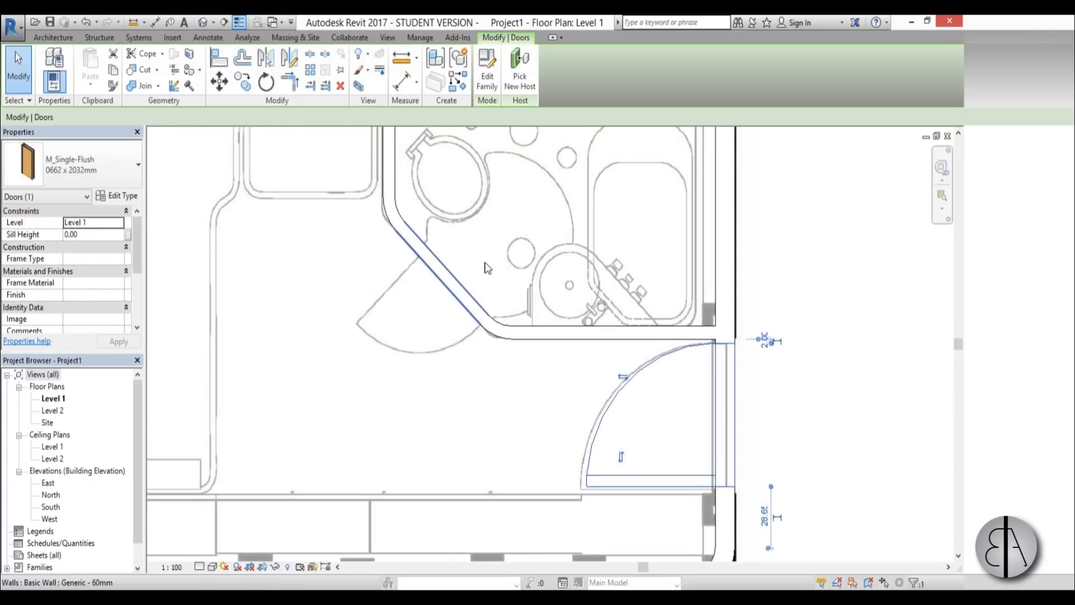
key(Escape)
key(d)
key(r)
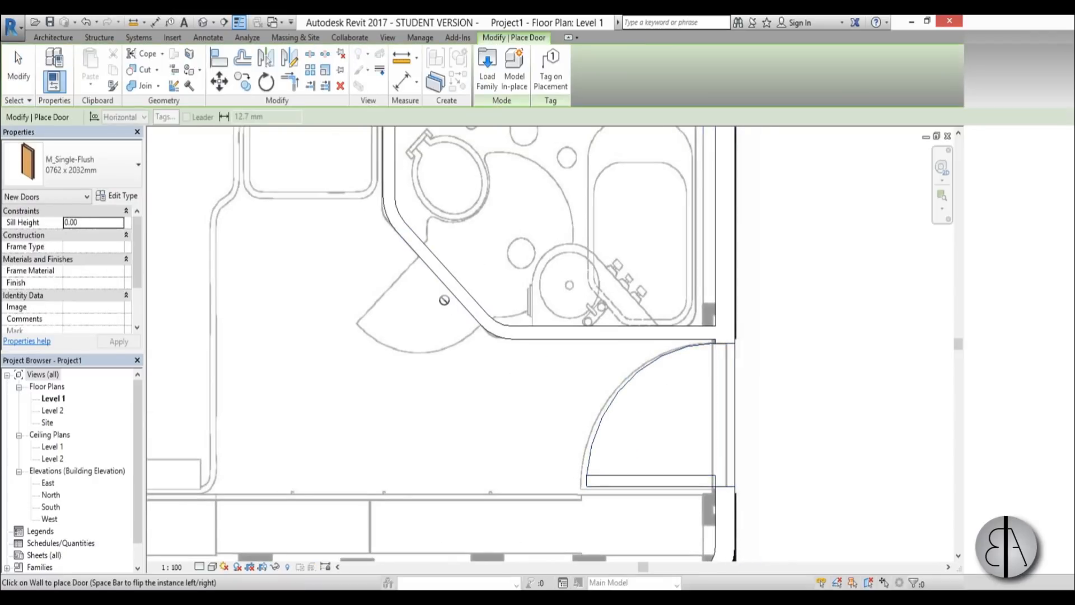
click(127, 160)
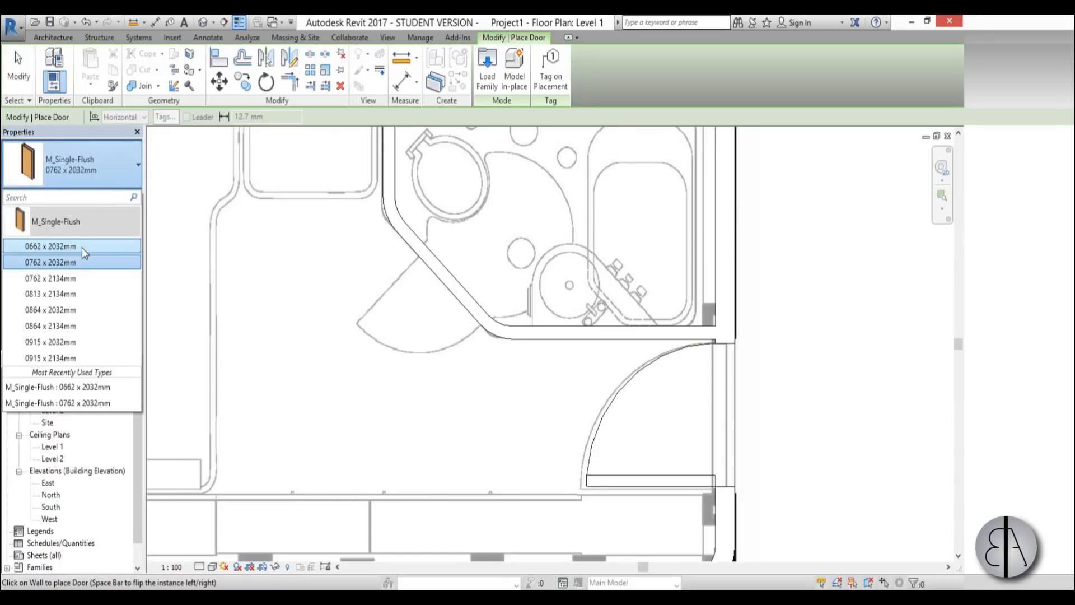
click(82, 246)
click(448, 281)
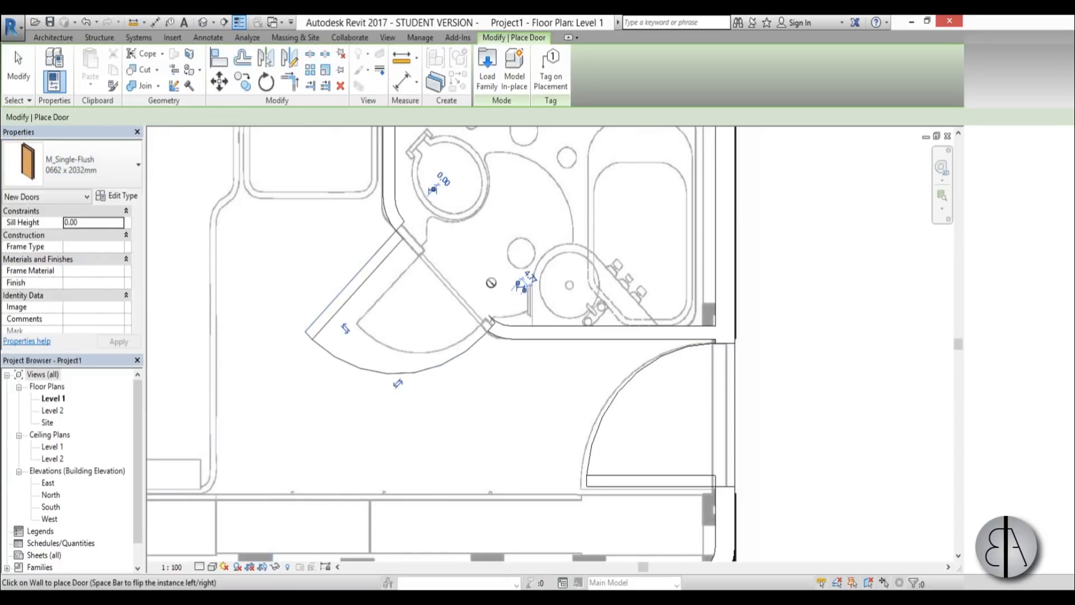
key(Escape)
key(Escape)
Measure the bathroom door opening's width along the diagonal wall on the plan image.
scroll(459, 302, up, 2)
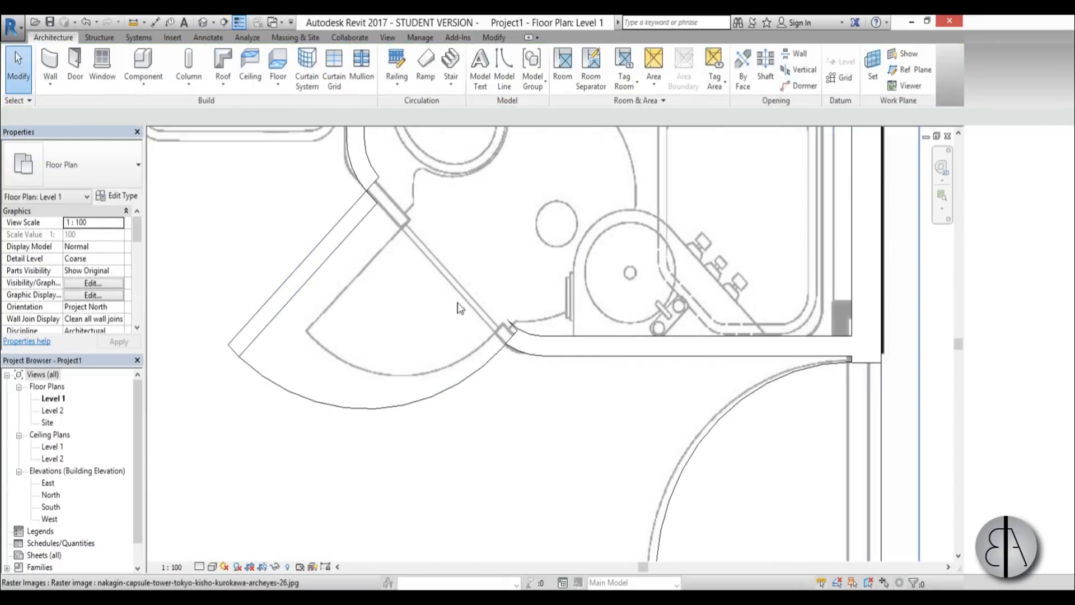
scroll(494, 317, up, 1)
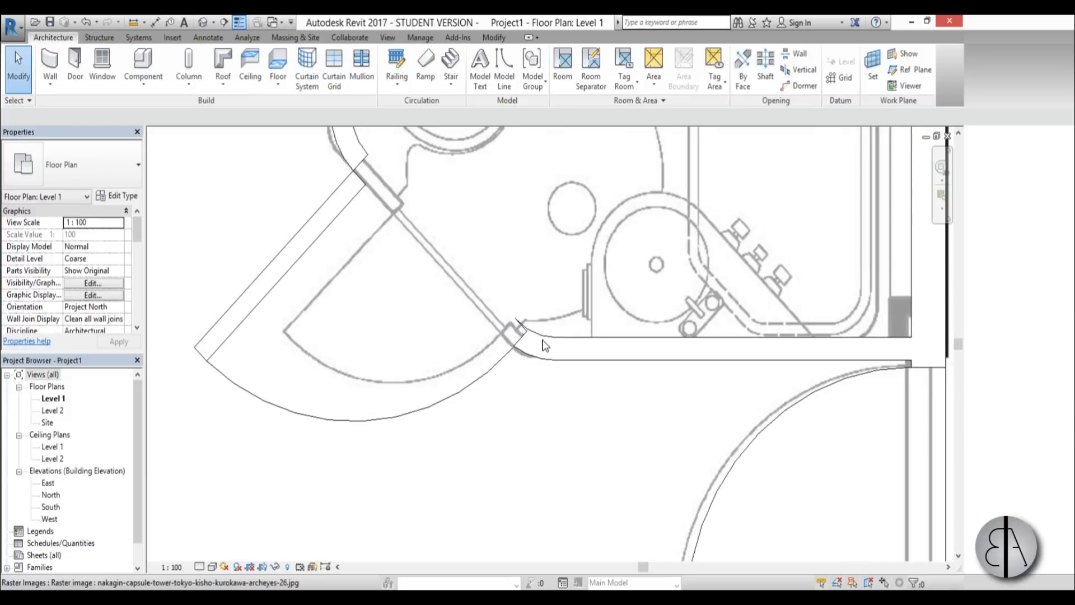
scroll(543, 345, up, 1)
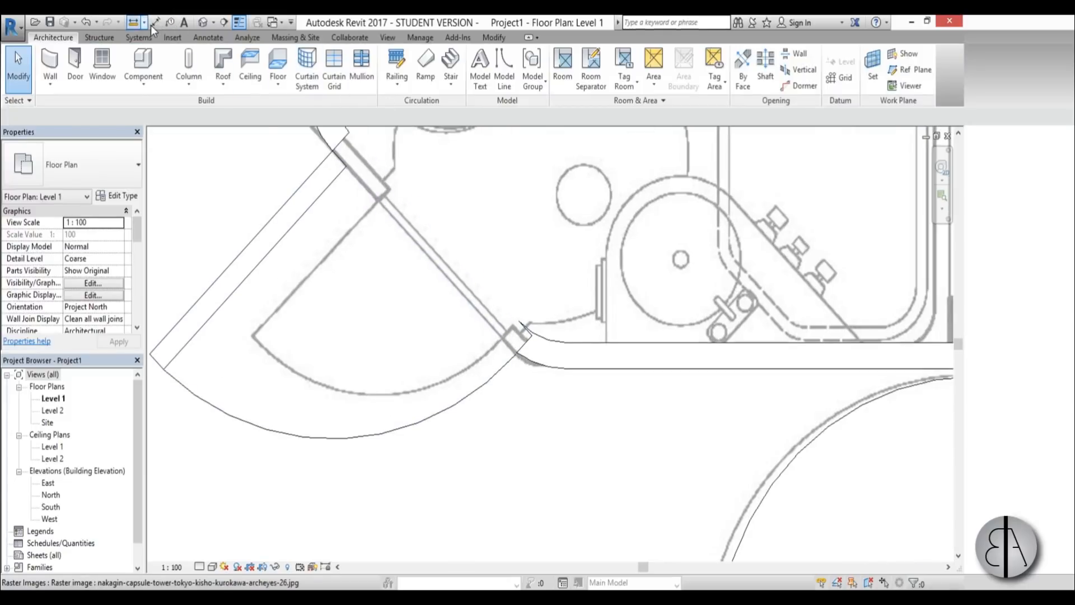
click(133, 22)
click(429, 196)
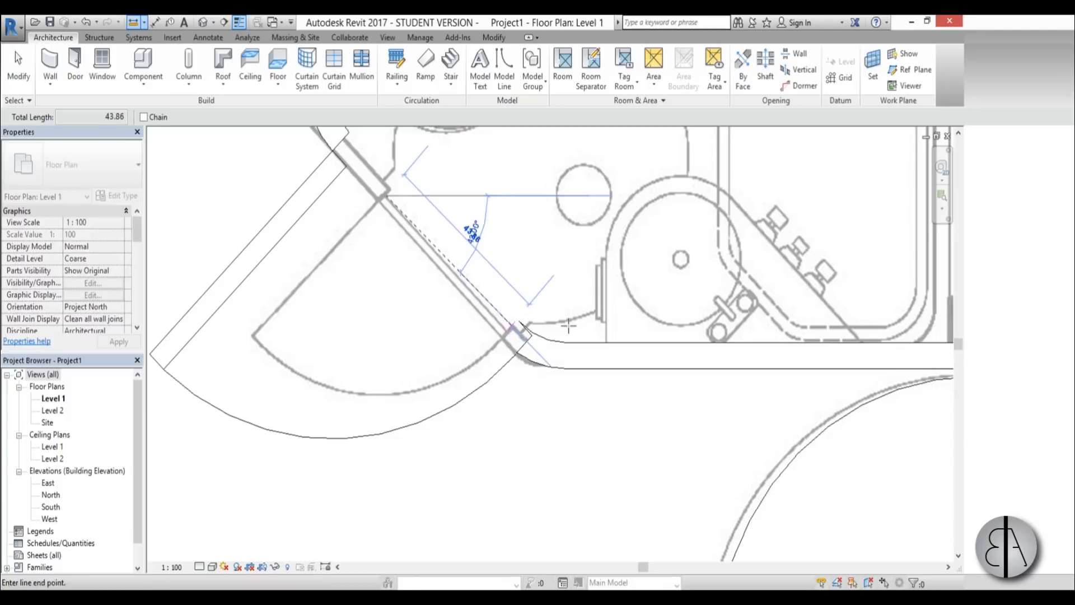
key(Escape)
key(Escape)
Duplicate the bathroom door's type as 0462 x 2032mm and set its width to 46.20 cm.
scroll(512, 308, down, 2)
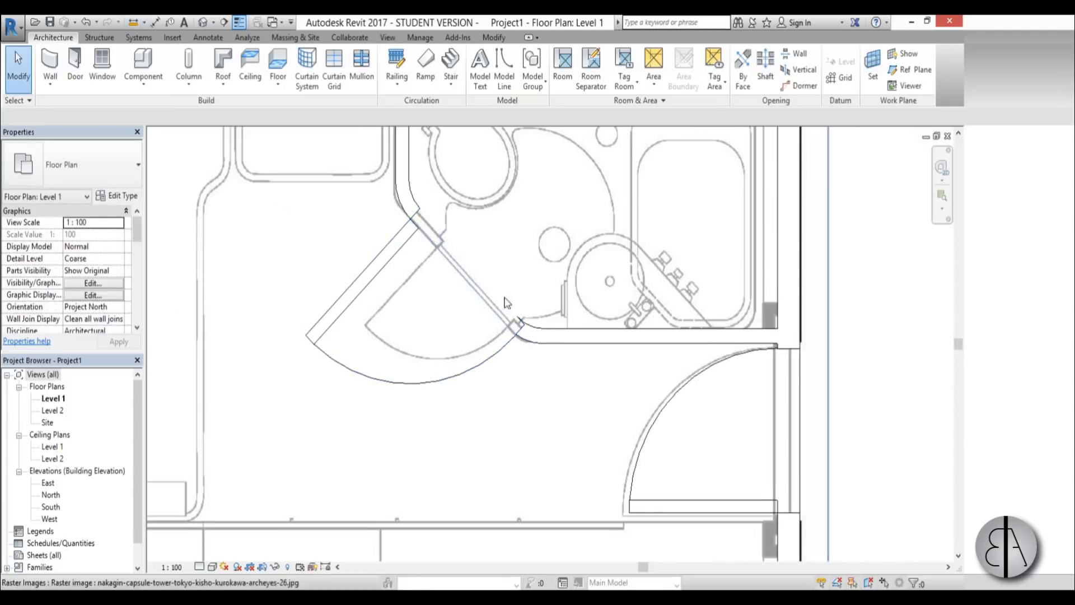
middle_drag(441, 278, 461, 331)
scroll(448, 330, up, 1)
click(448, 320)
scroll(350, 328, down, 2)
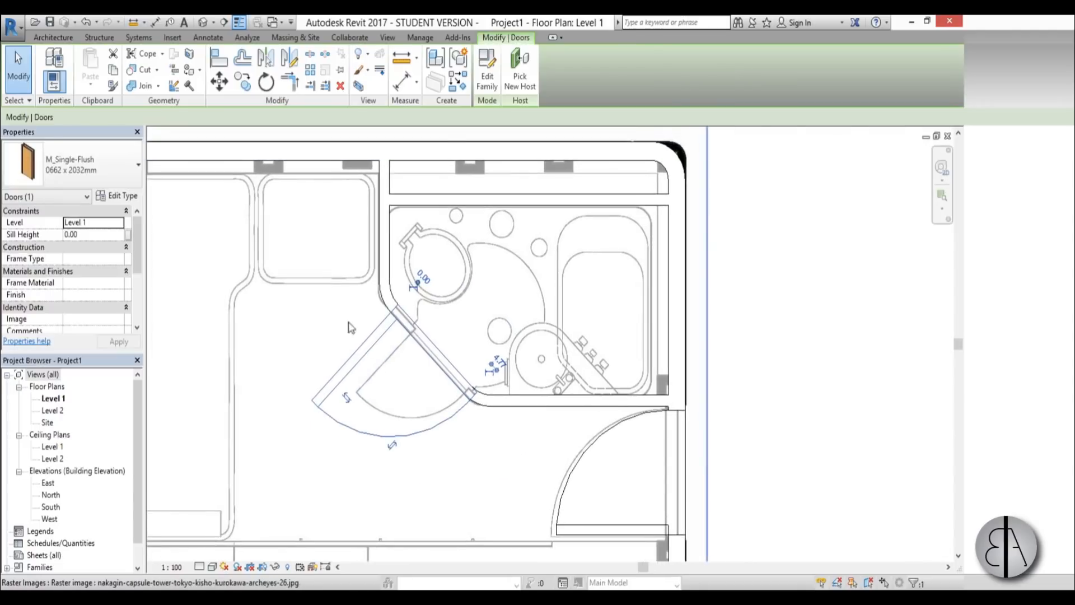
click(119, 196)
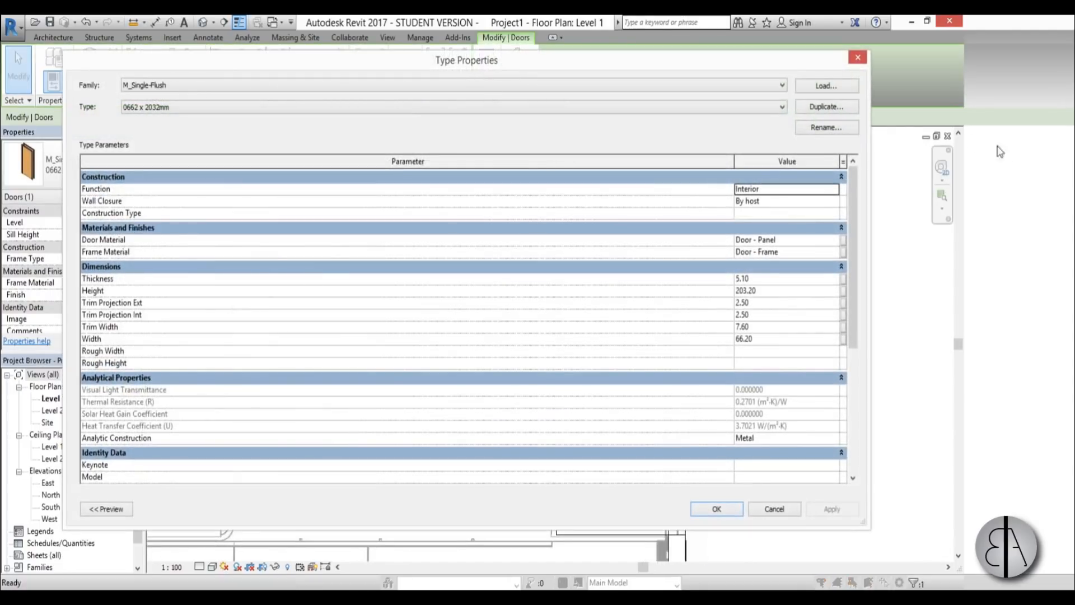
click(825, 107)
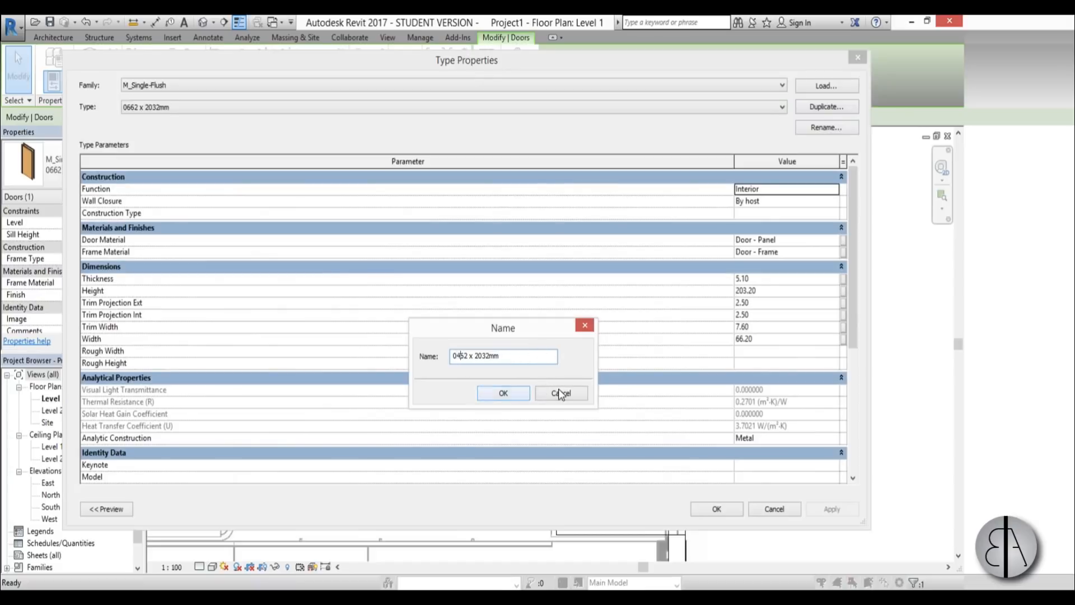
key(Return)
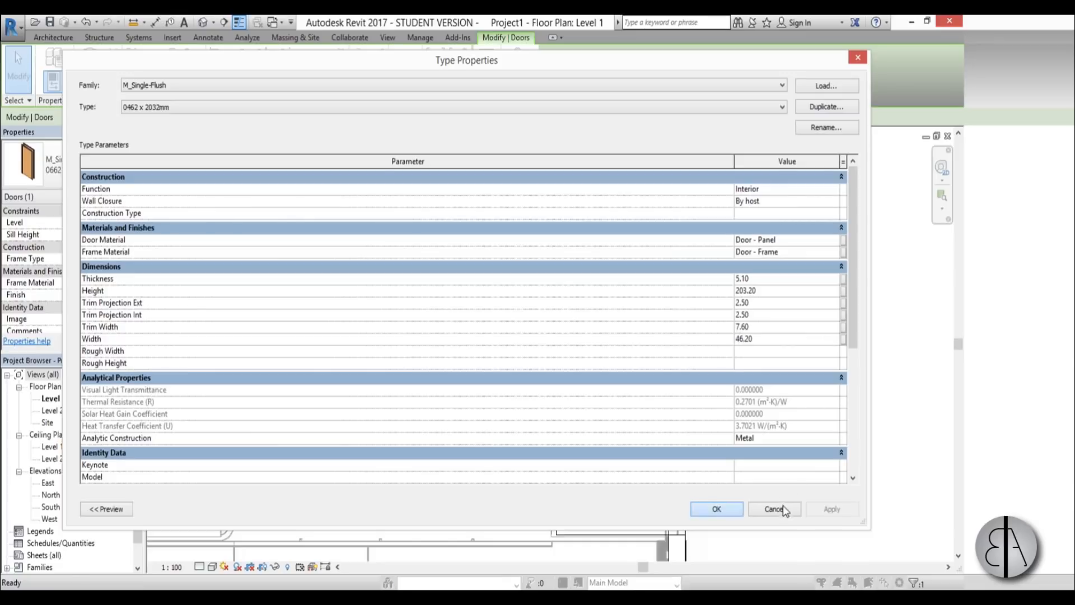
click(717, 508)
Nudge the bathroom door down along the diagonal wall to match the door on the plan image.
scroll(427, 369, up, 2)
click(429, 353)
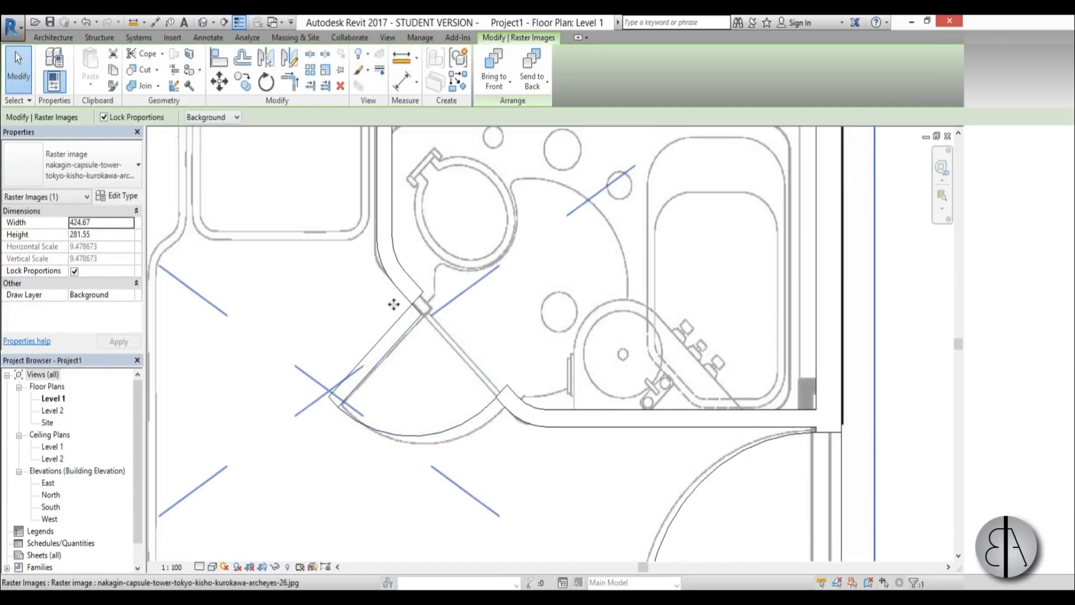
key(Escape)
click(429, 338)
key(Down)
key(Down)
key(Down)
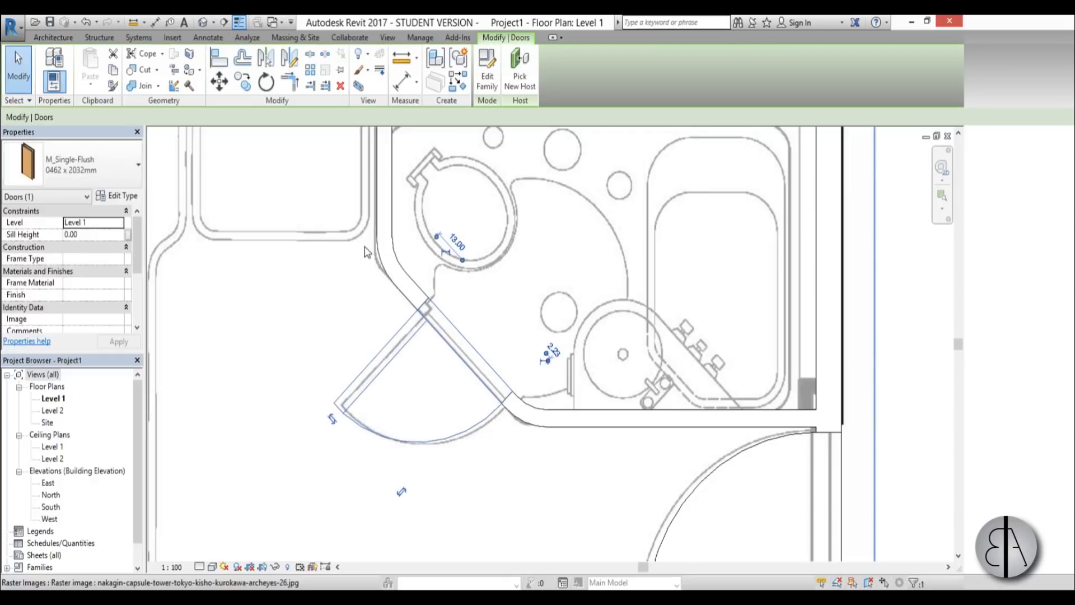
click(367, 251)
key(Escape)
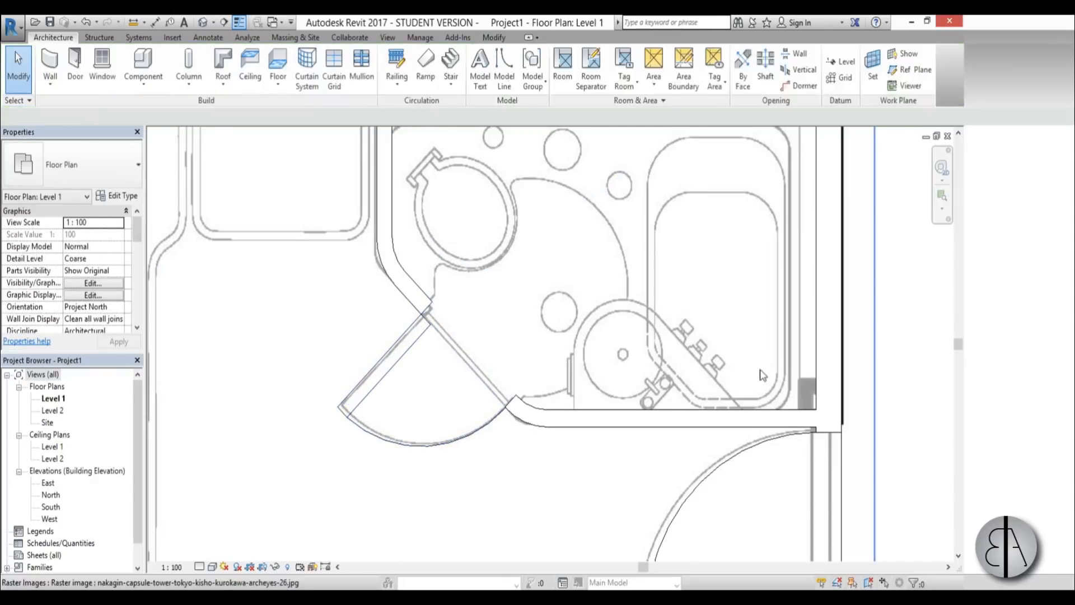
Start the Window tool and look through the window types available in the project.
scroll(762, 374, down, 3)
middle_drag(690, 360, 577, 260)
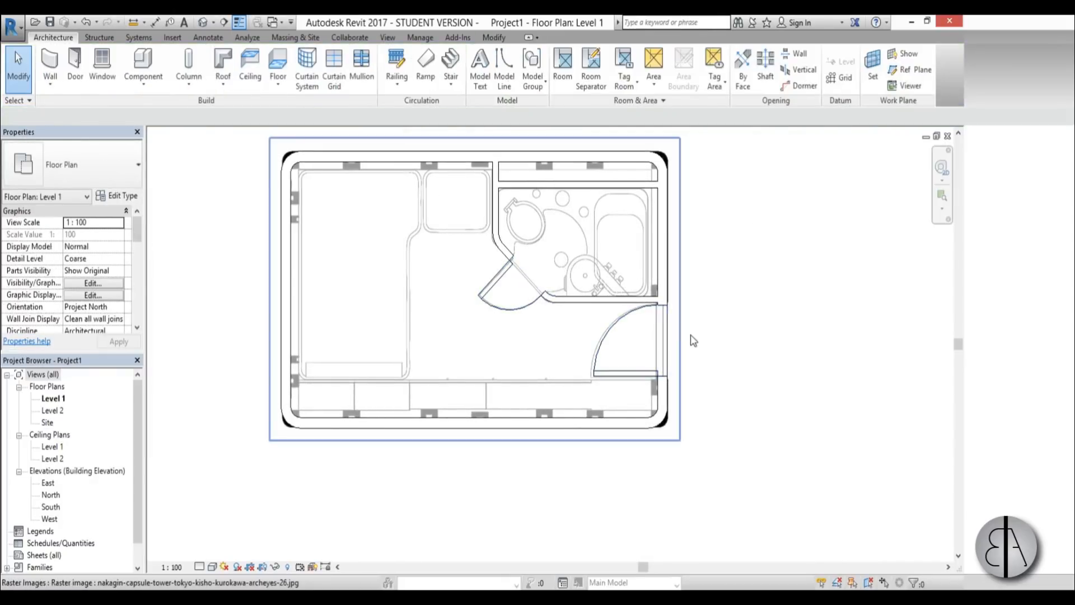
middle_drag(575, 312, 590, 341)
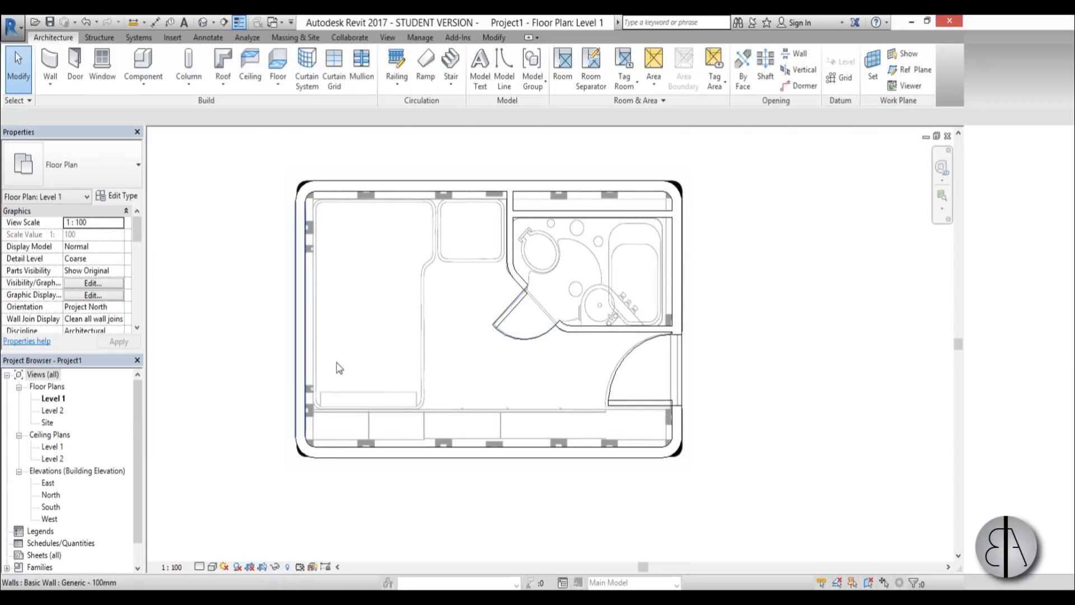
scroll(358, 314, up, 2)
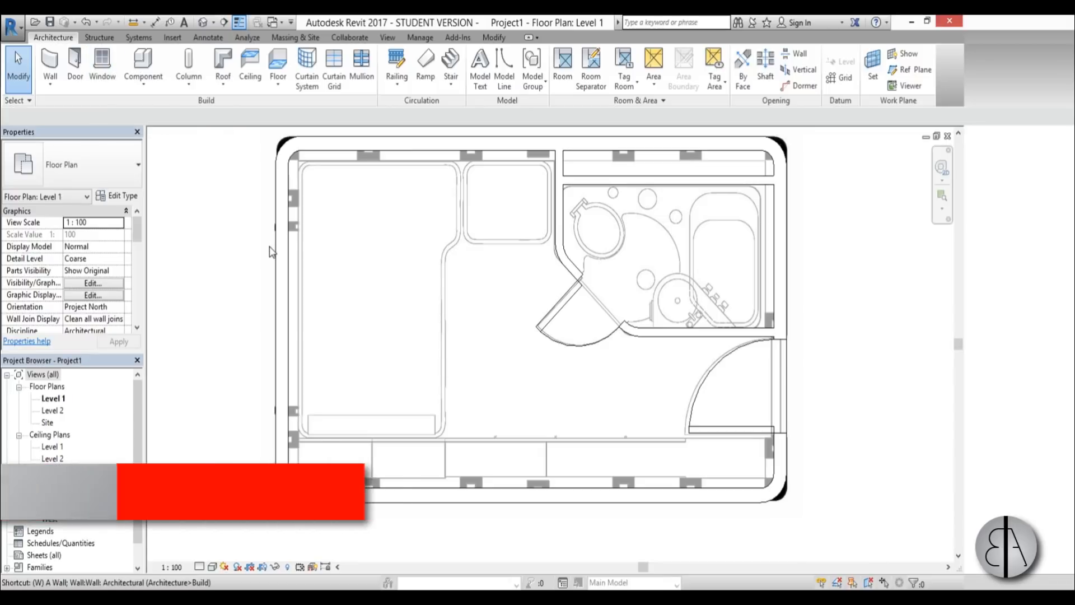
key(w)
key(n)
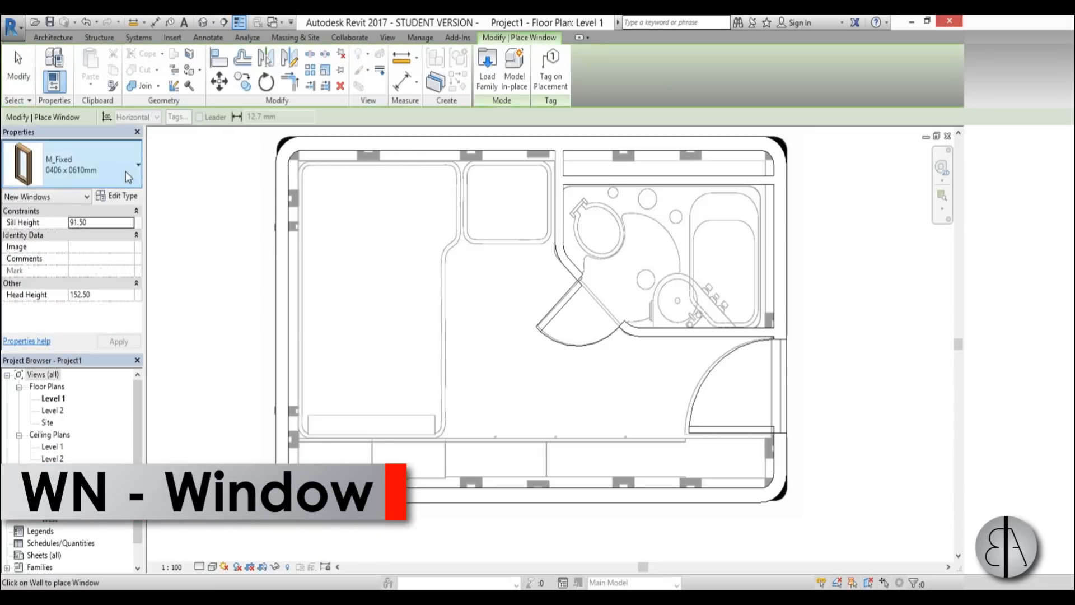
click(84, 165)
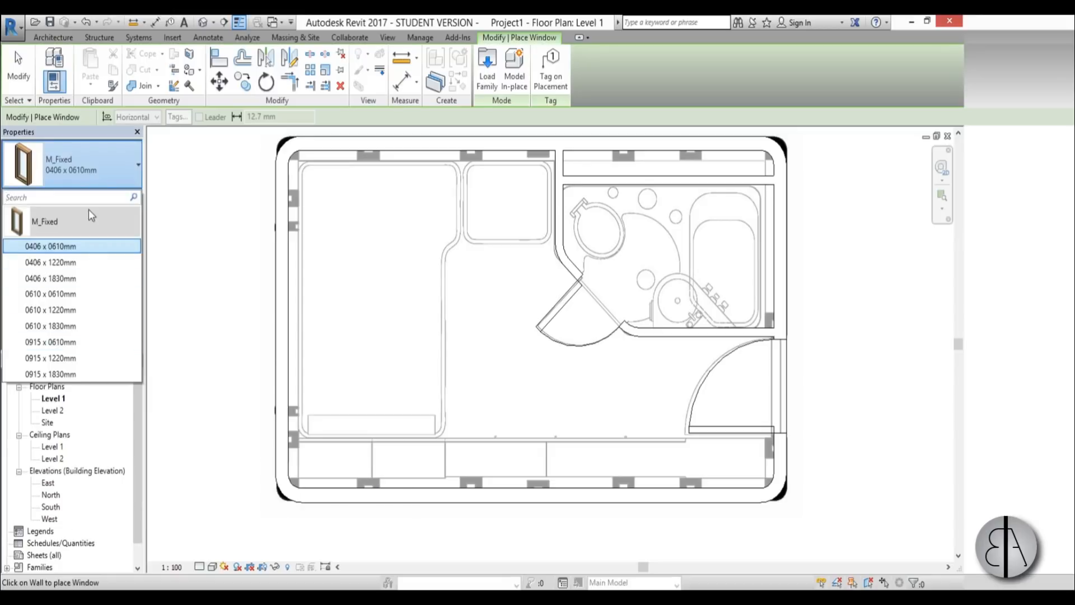
click(105, 157)
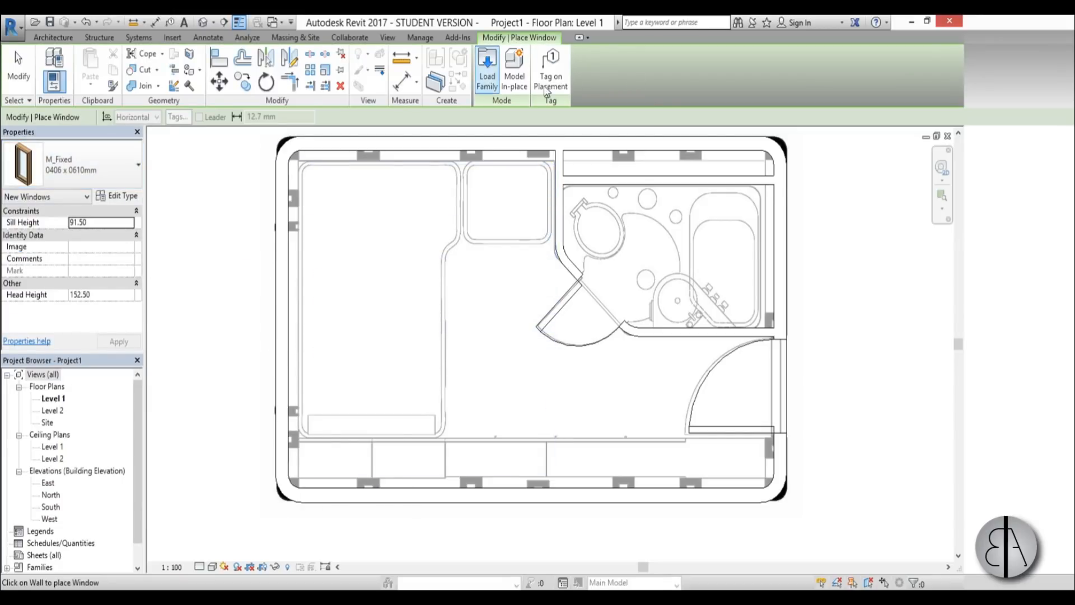
Start loading a window family and browse to the Windows folder of the US Metric library.
click(486, 70)
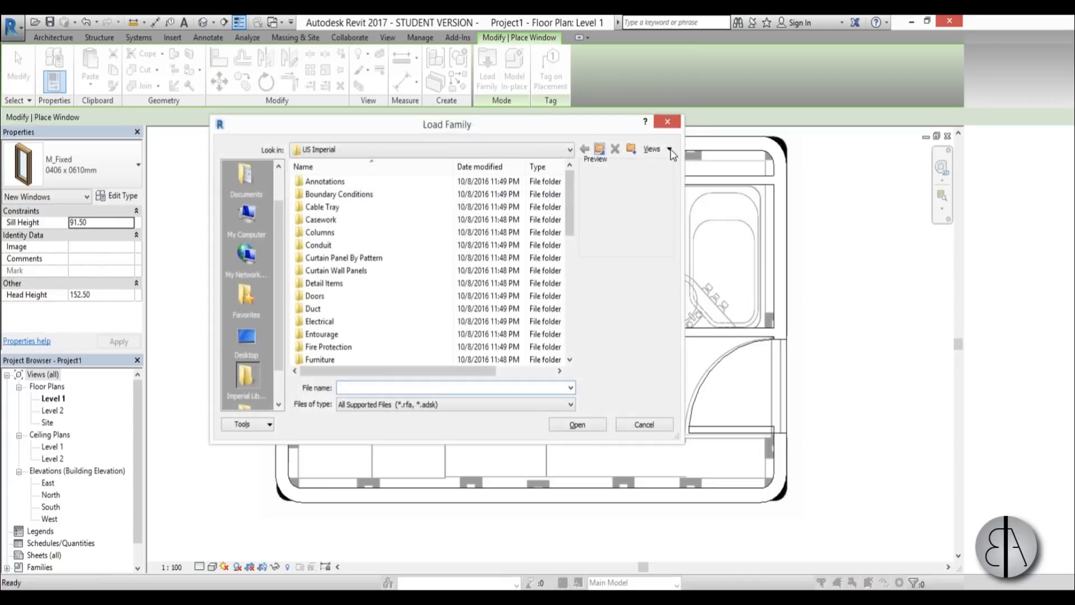
click(599, 149)
double_click(322, 207)
scroll(427, 269, down, 8)
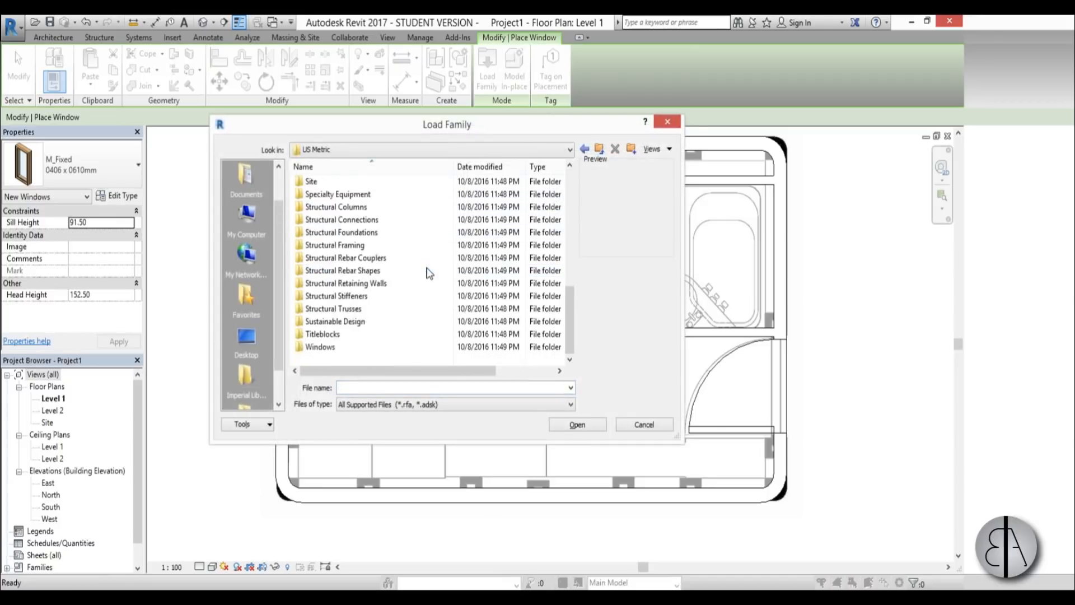
double_click(374, 347)
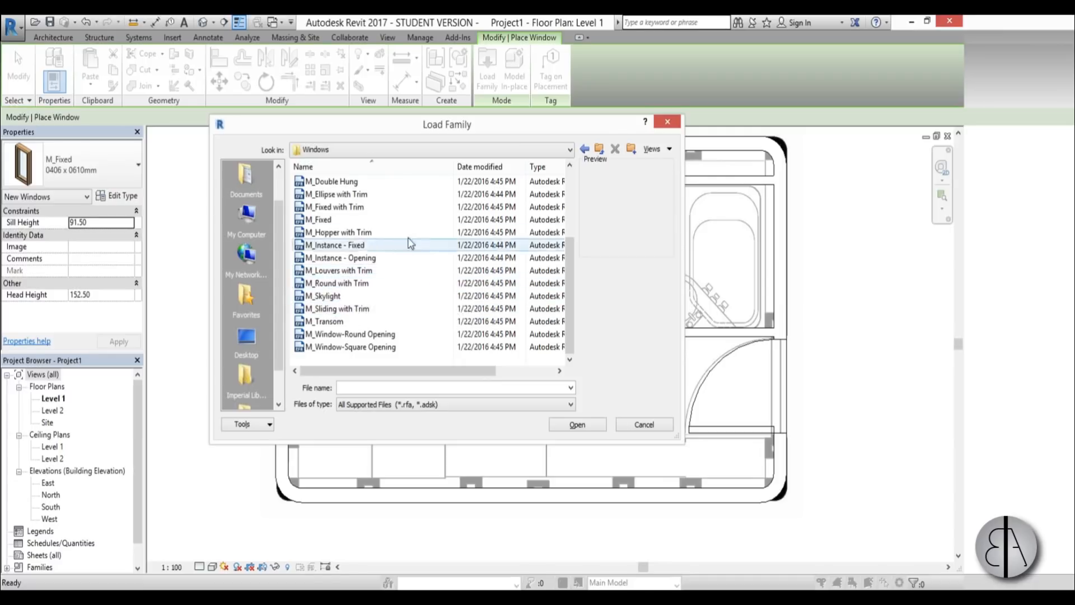
Preview the window families and load M_Round with Trim into the project.
click(387, 195)
key(Down)
key(Down)
key(Down)
key(Down)
key(Down)
key(Down)
key(Down)
key(Down)
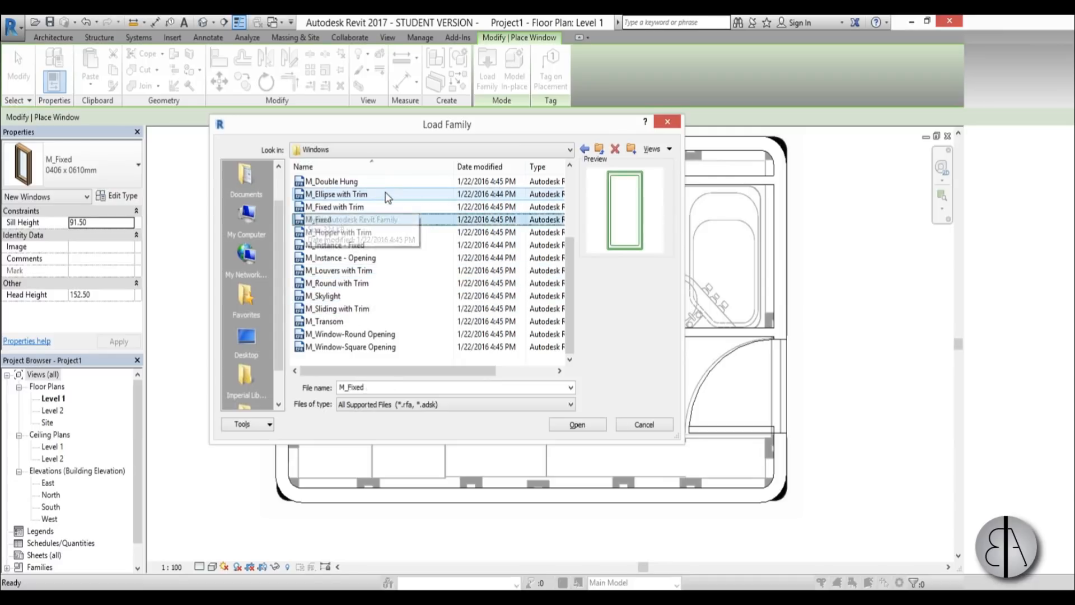
key(Up)
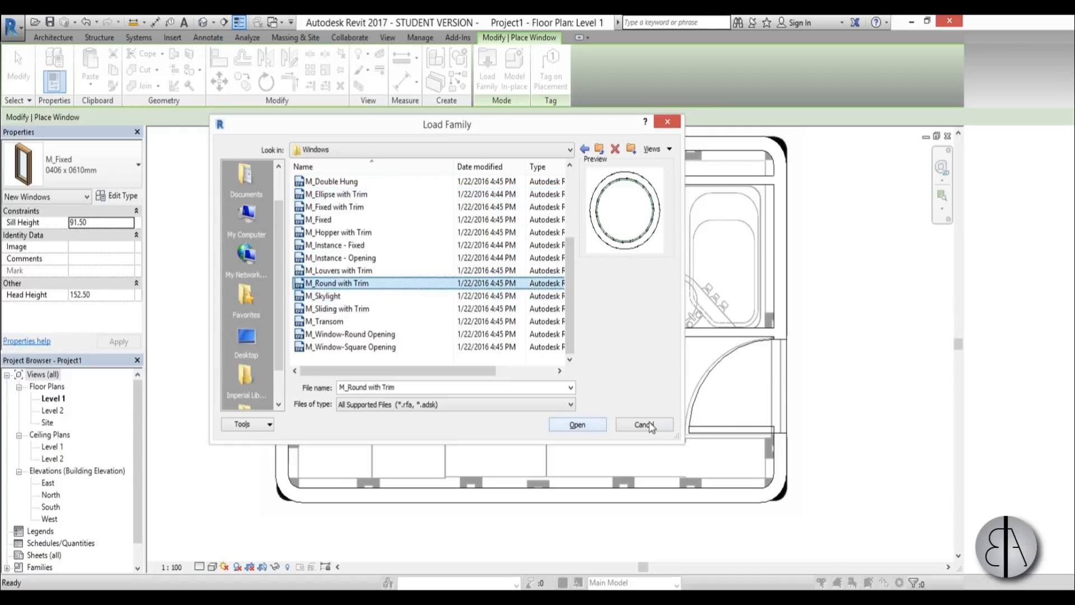
key(Return)
Place an M_Round with Trim 1525mm Diameter window in the left outer wall, near its middle.
click(92, 171)
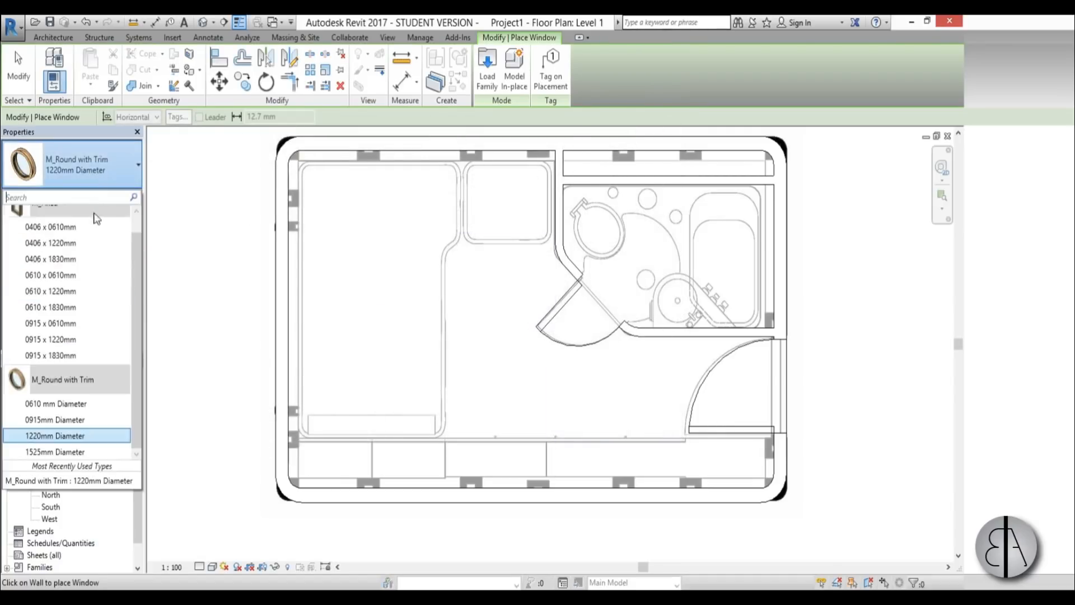
click(56, 451)
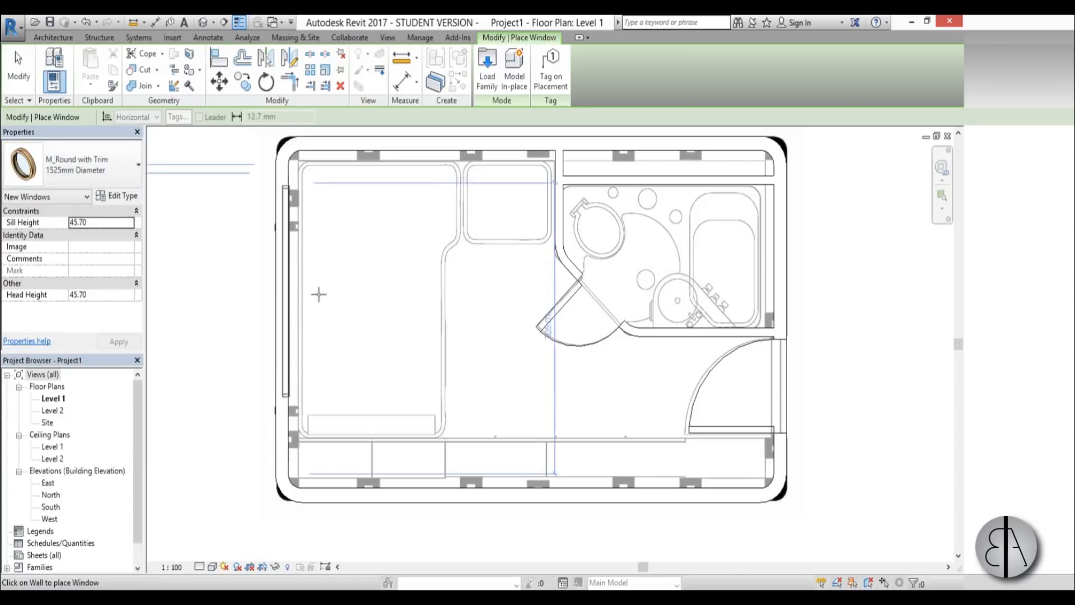
click(318, 320)
scroll(509, 275, down, 3)
key(Escape)
key(Escape)
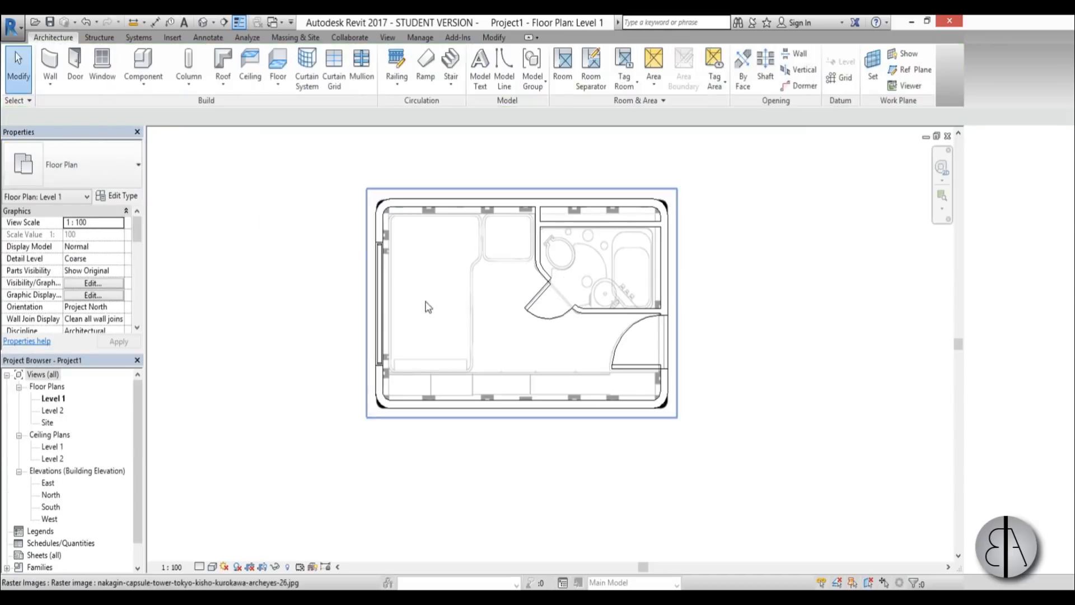
Set the distance from the round window's centre to the lower outer wall's outer face to 125 cm.
click(420, 305)
scroll(390, 314, up, 3)
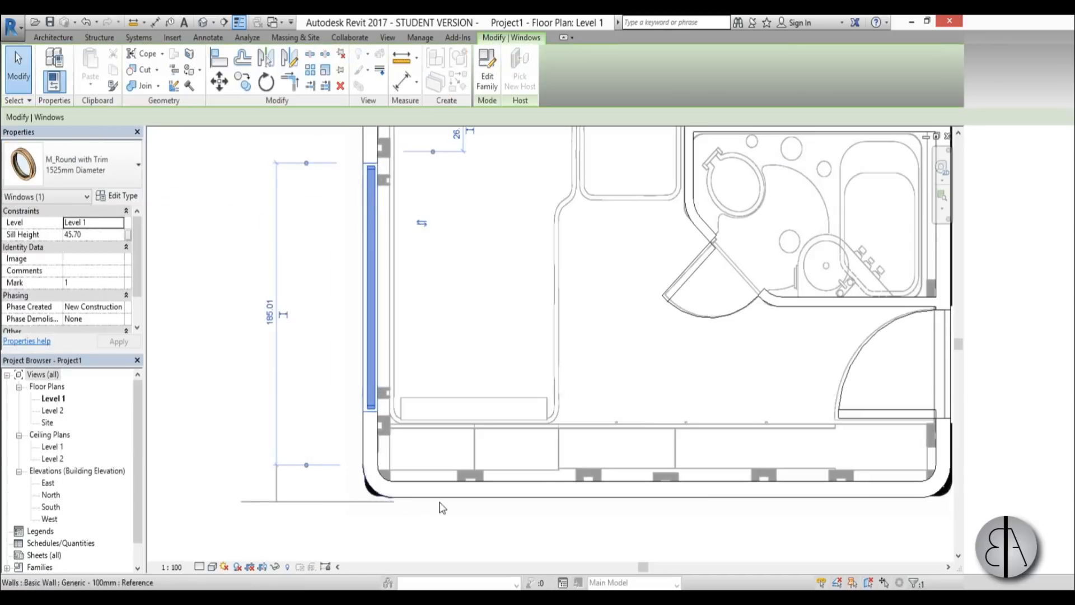
scroll(426, 482, down, 1)
drag(357, 204, 424, 313)
click(288, 402)
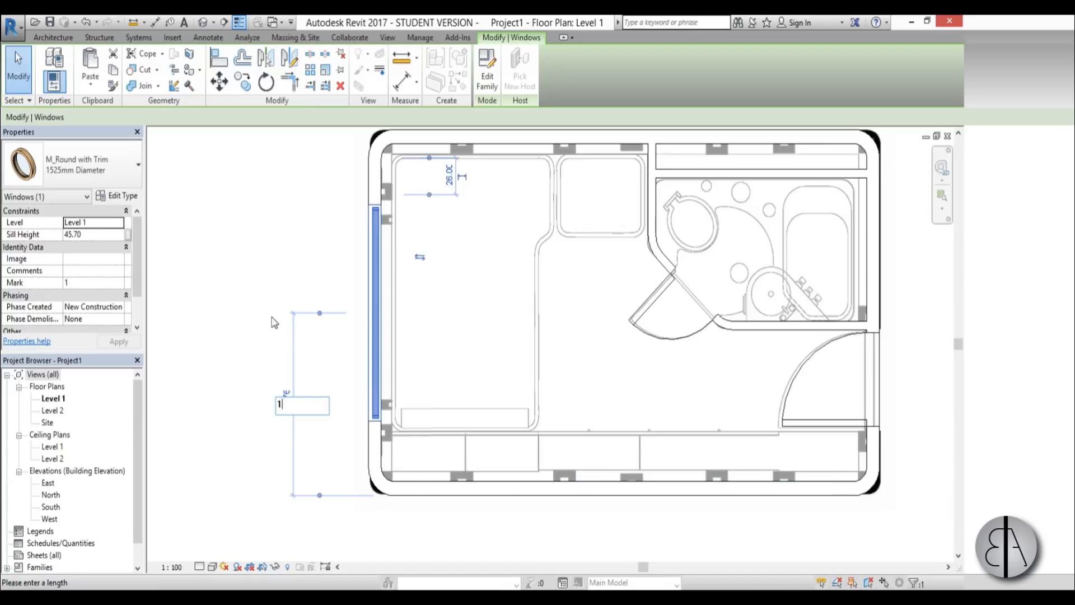
text(125)
key(Return)
scroll(430, 286, down, 1)
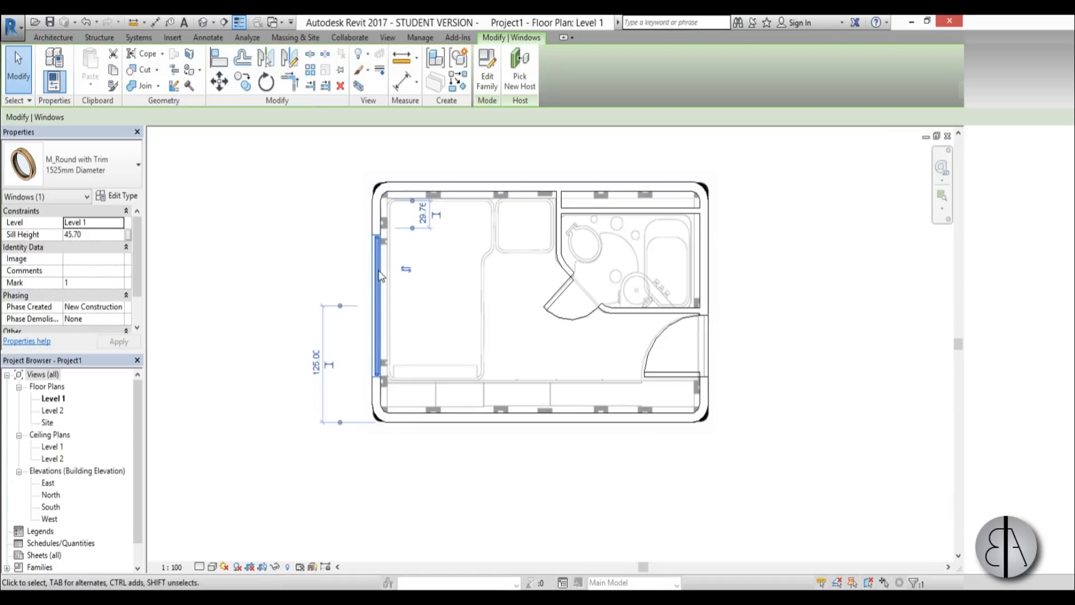
key(Escape)
scroll(432, 272, down, 1)
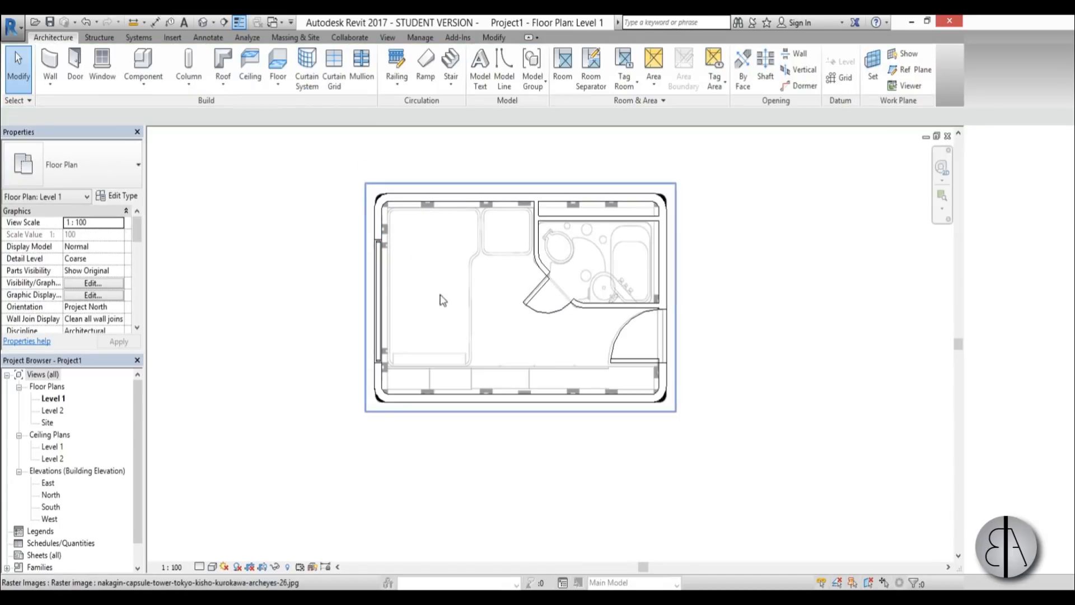
scroll(504, 308, up, 1)
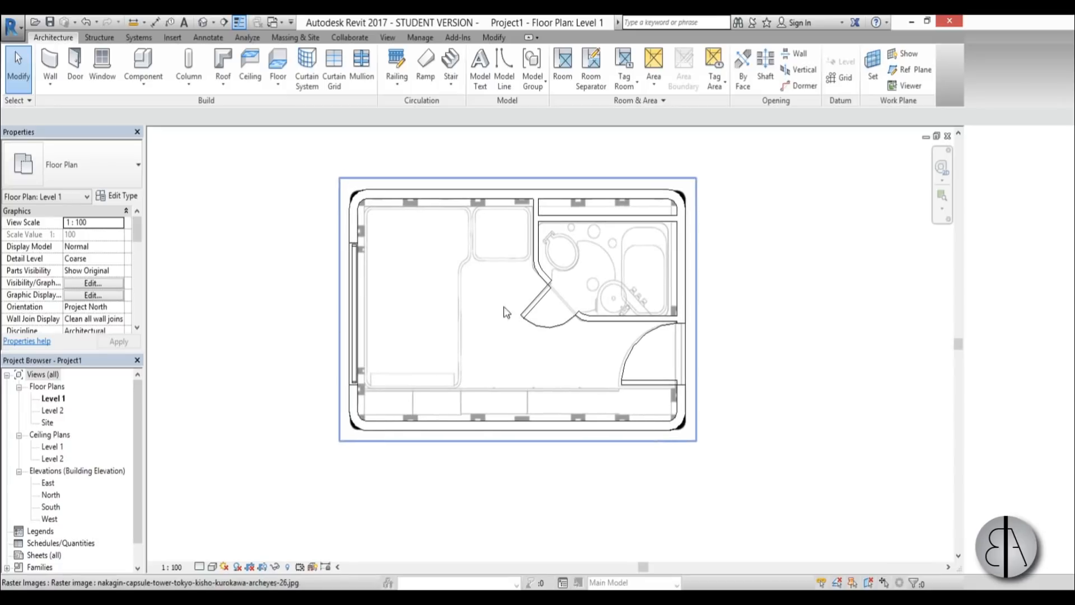
Open the 3D view and examine the capsule's entrance-door side and round-window side.
click(230, 25)
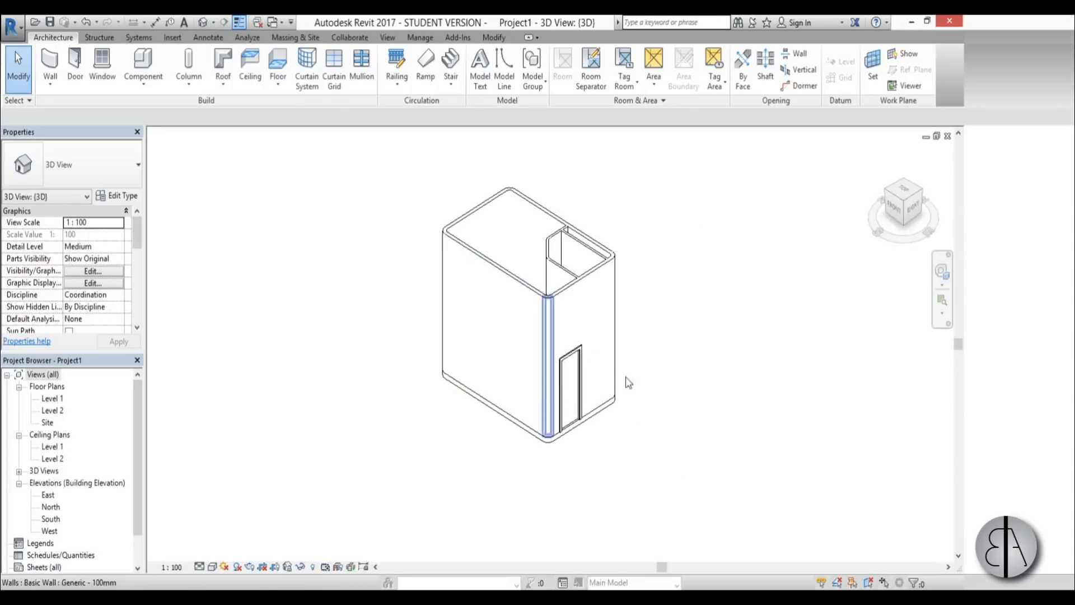
shift+middle_drag(629, 382, 182, 462)
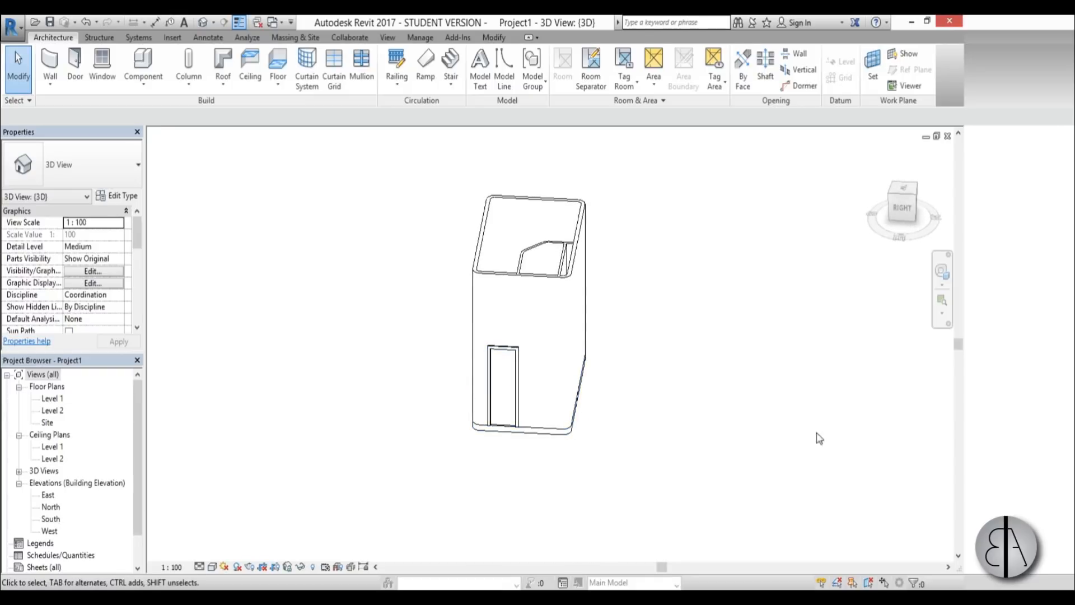
shift+middle_drag(819, 439, 353, 424)
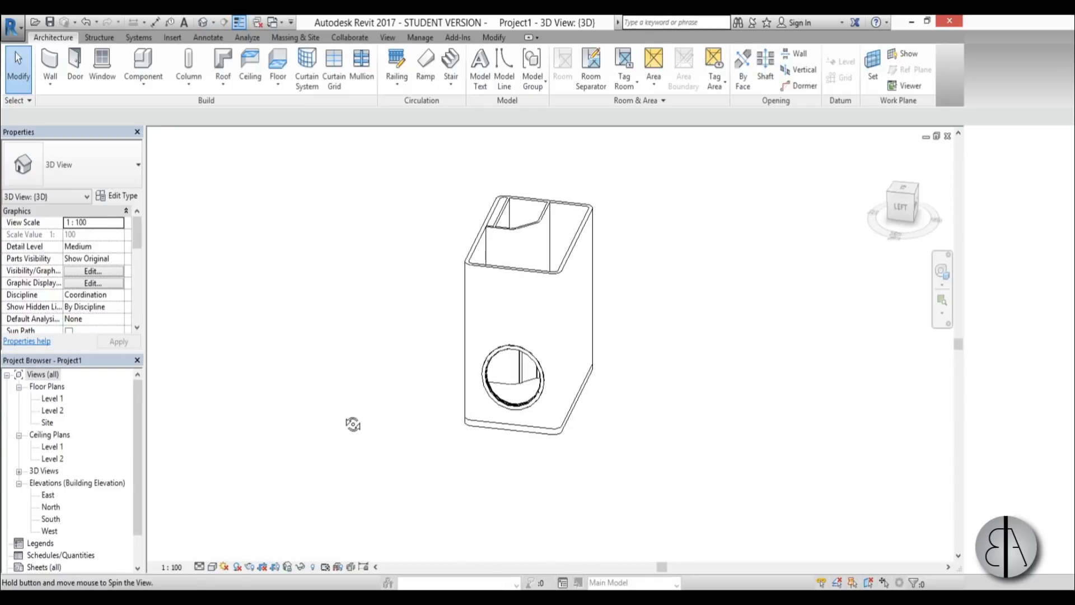
Open the South elevation and set the elevation of Level 2 to 250 cm.
double_click(56, 521)
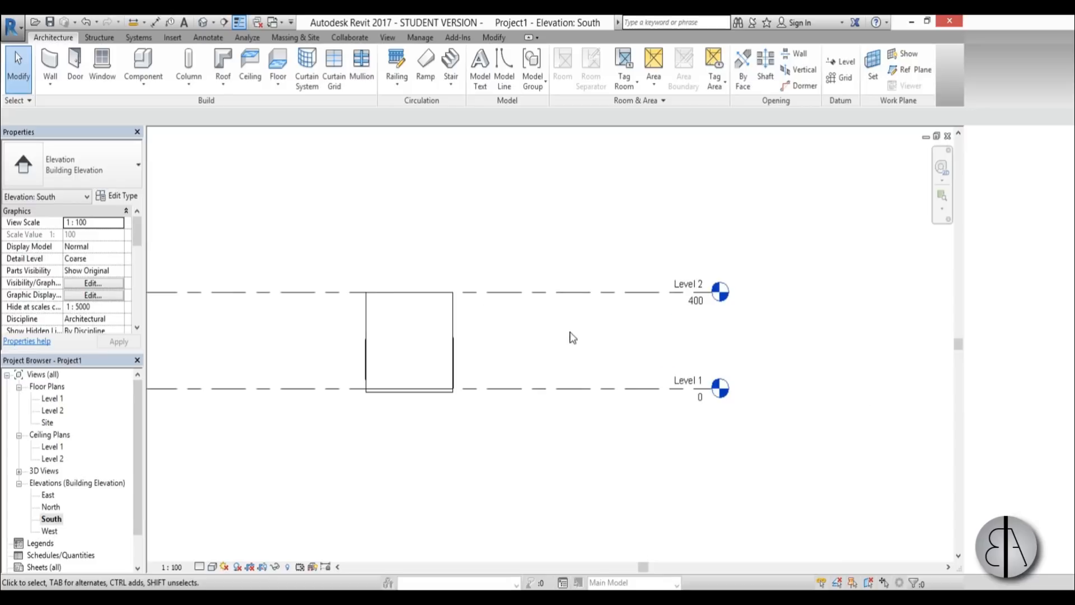
click(650, 293)
click(695, 301)
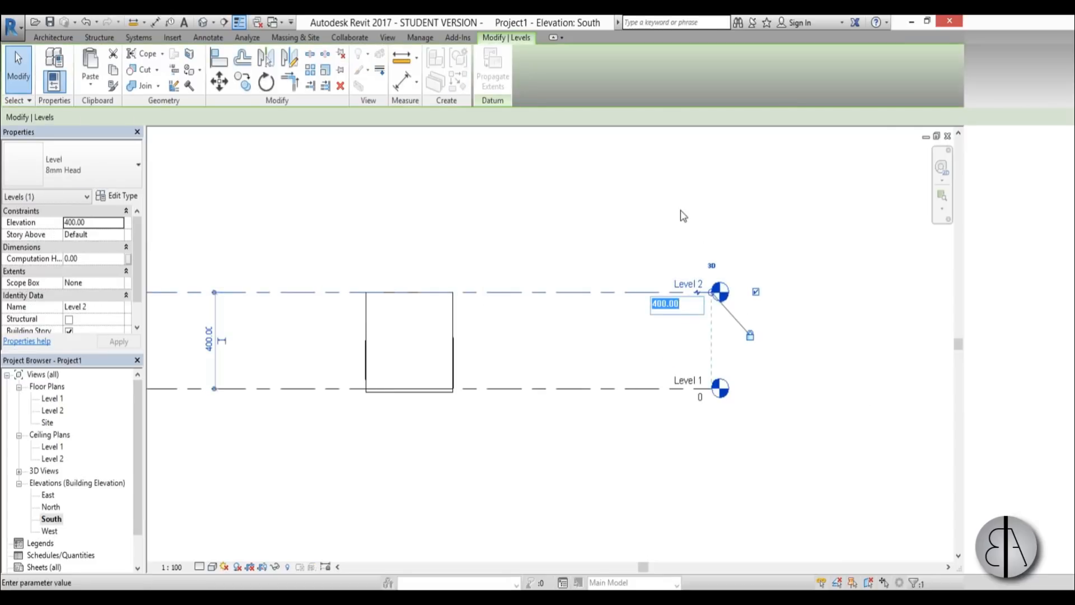
key(Return)
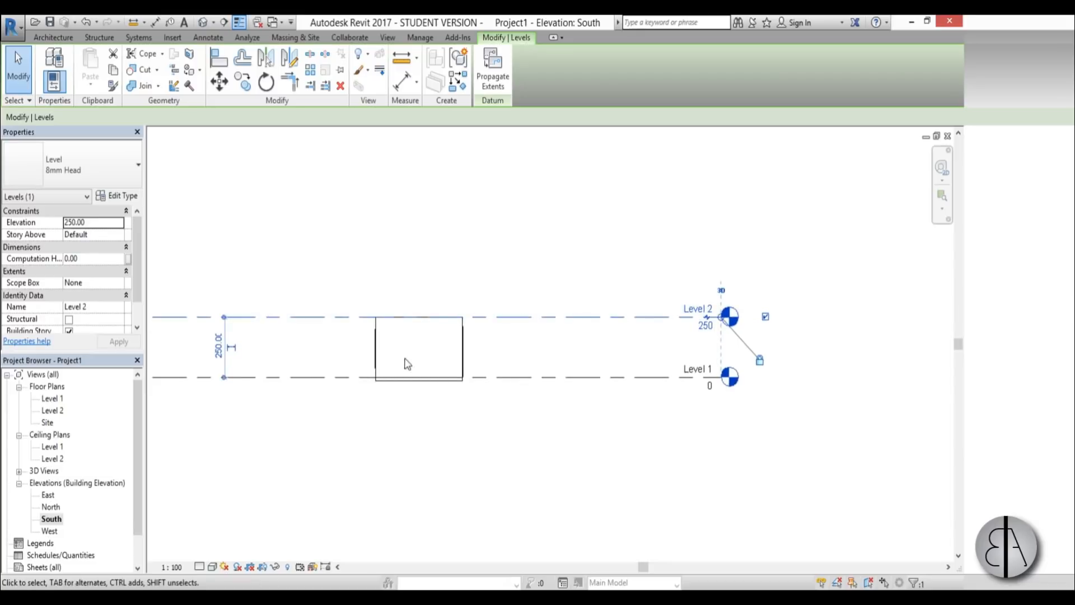
scroll(409, 362, up, 2)
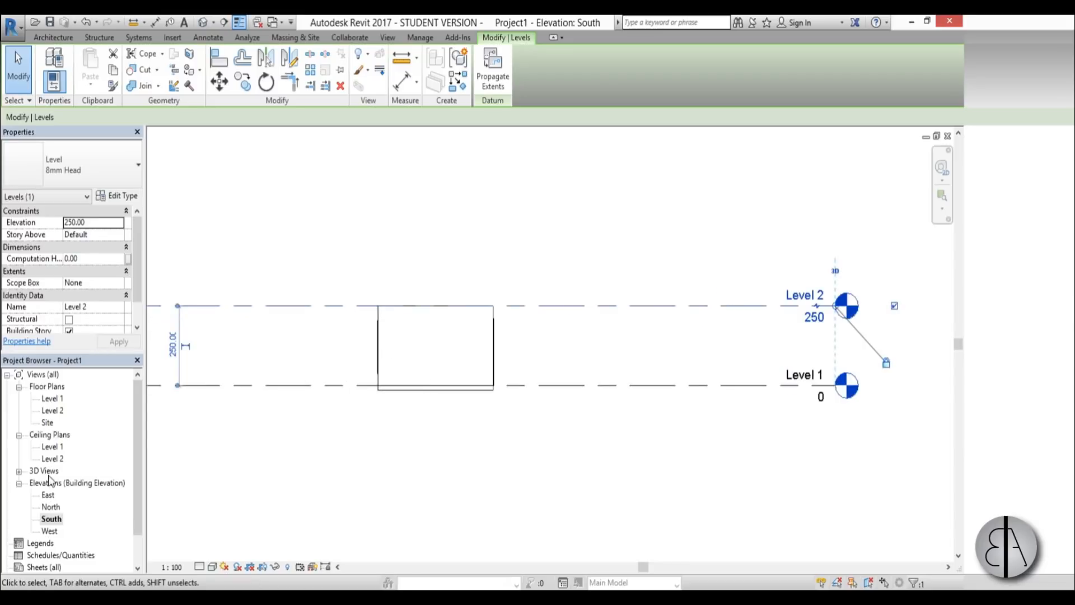
In the 3D view, copy the Generic 150mm floor and paste it aligned to Level 2 as the capsule's roof.
click(204, 22)
mouse_move(470, 392)
shift+middle_down()
mouse_move(447, 345)
mouse_move(480, 408)
shift+middle_up()
scroll(482, 414, up, 2)
click(518, 437)
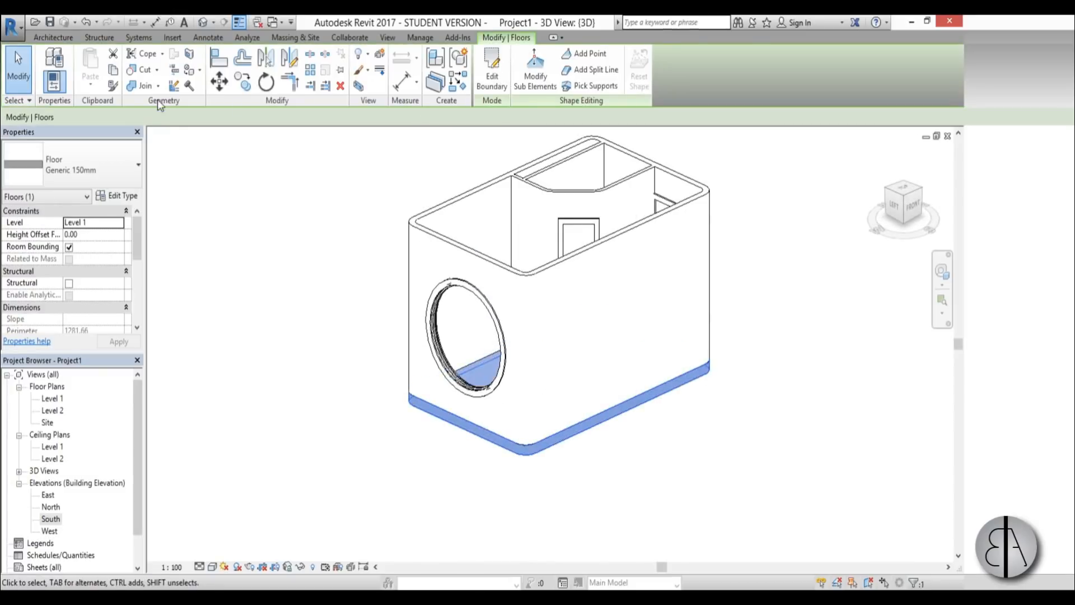
click(113, 69)
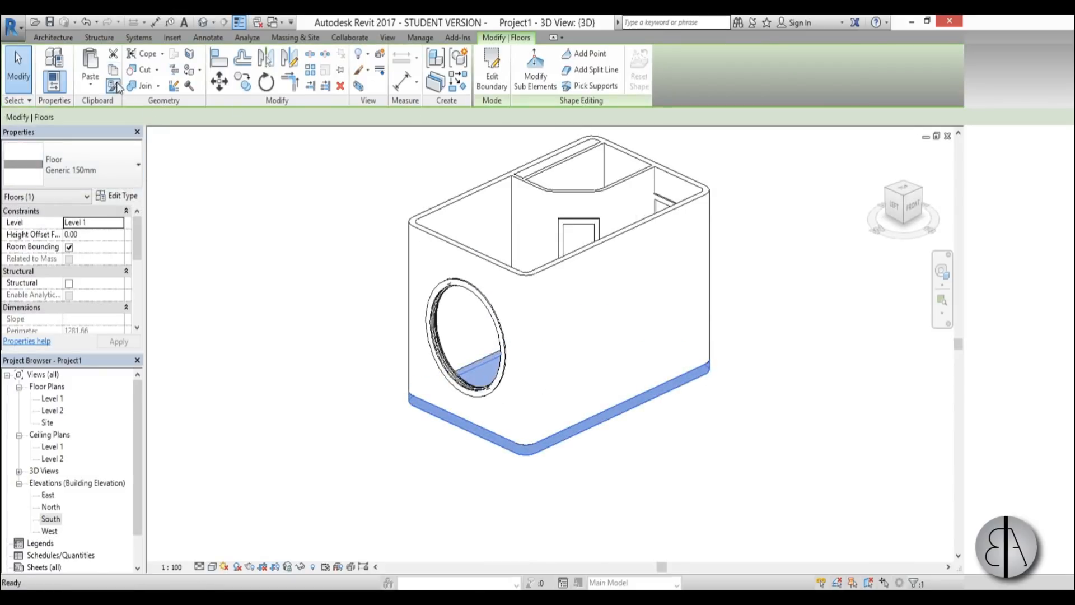
click(91, 79)
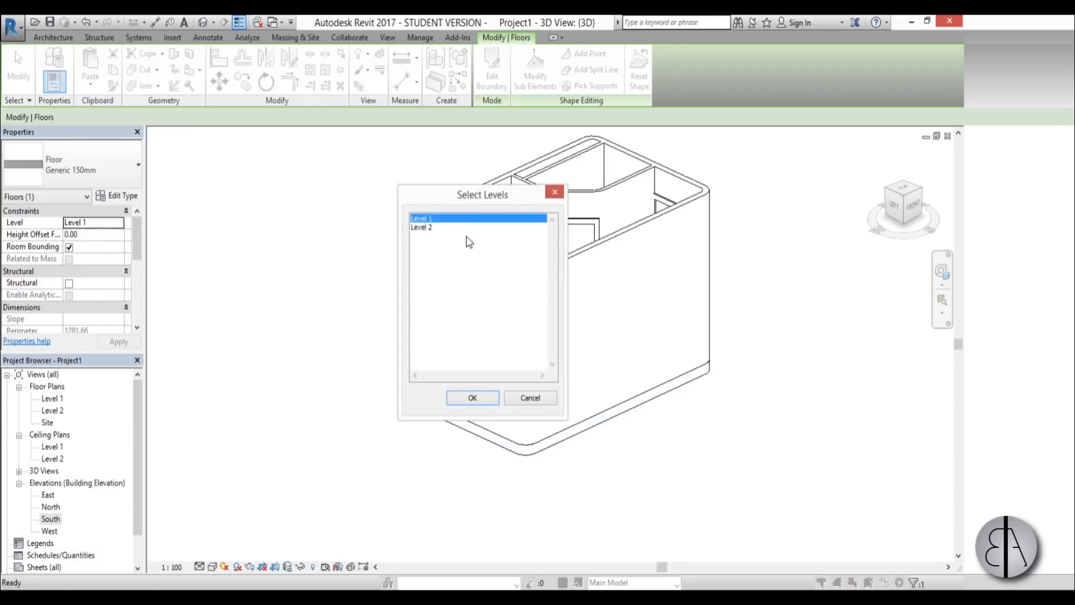
double_click(470, 227)
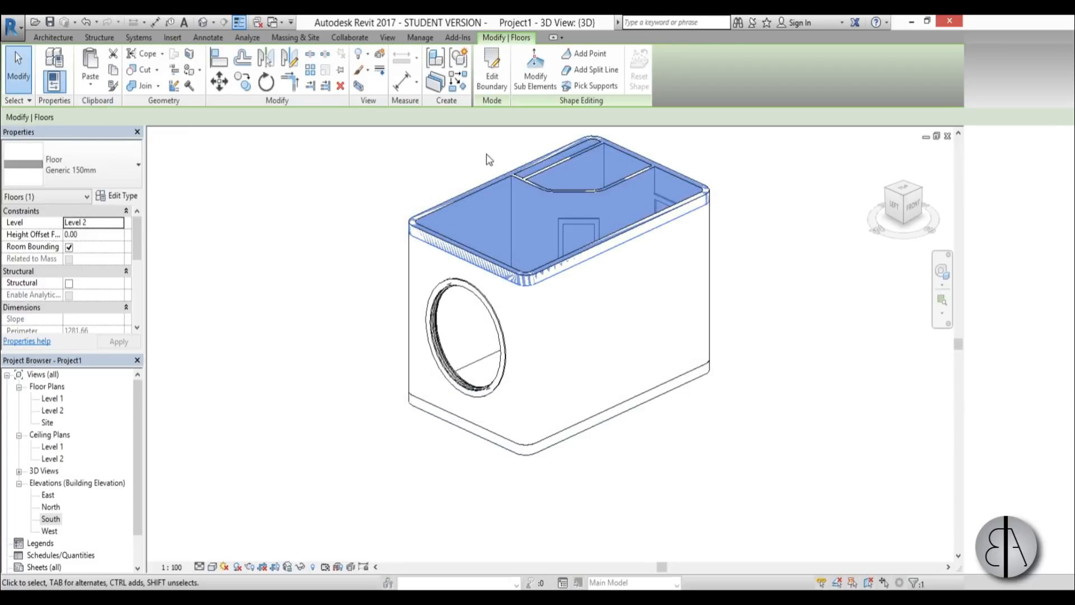
key(Escape)
Select all outer and bathroom walls and attach their tops to the floor slab at Level 2.
key(Tab)
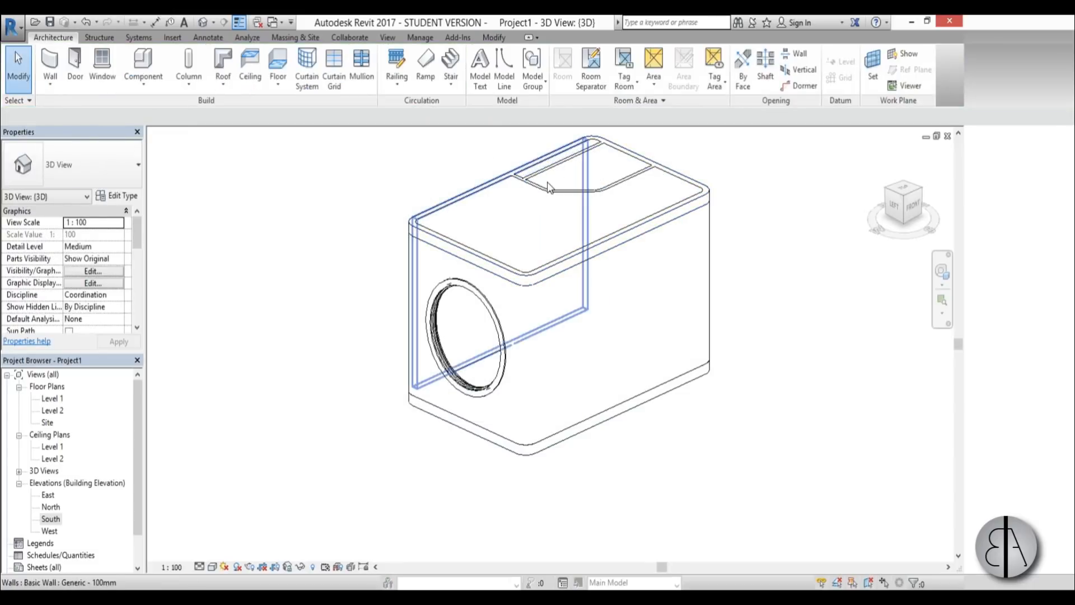
key(Tab)
click(549, 186)
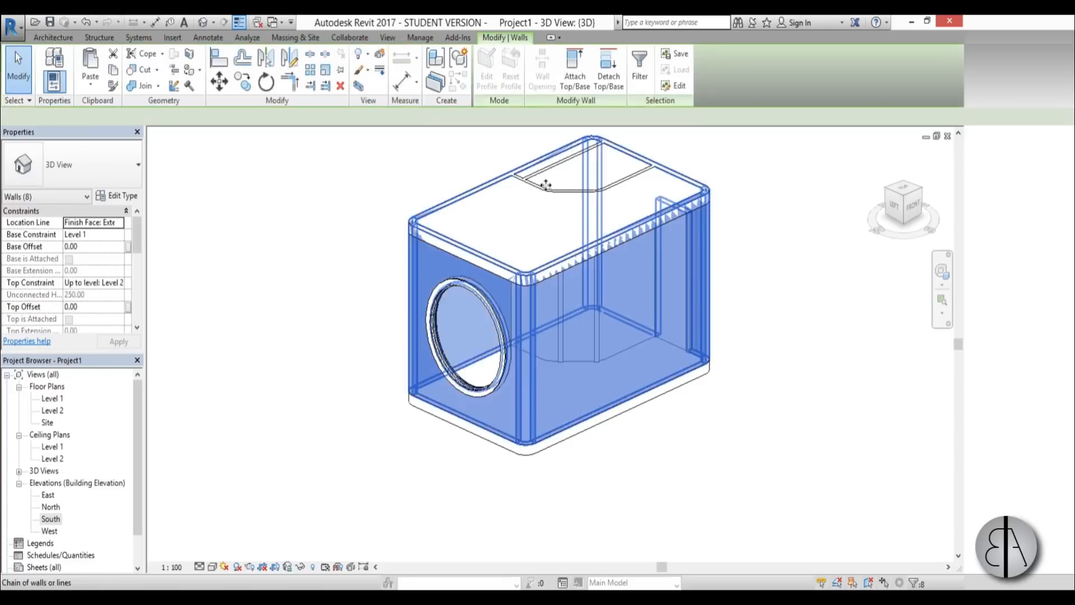
ctrl+click(617, 175)
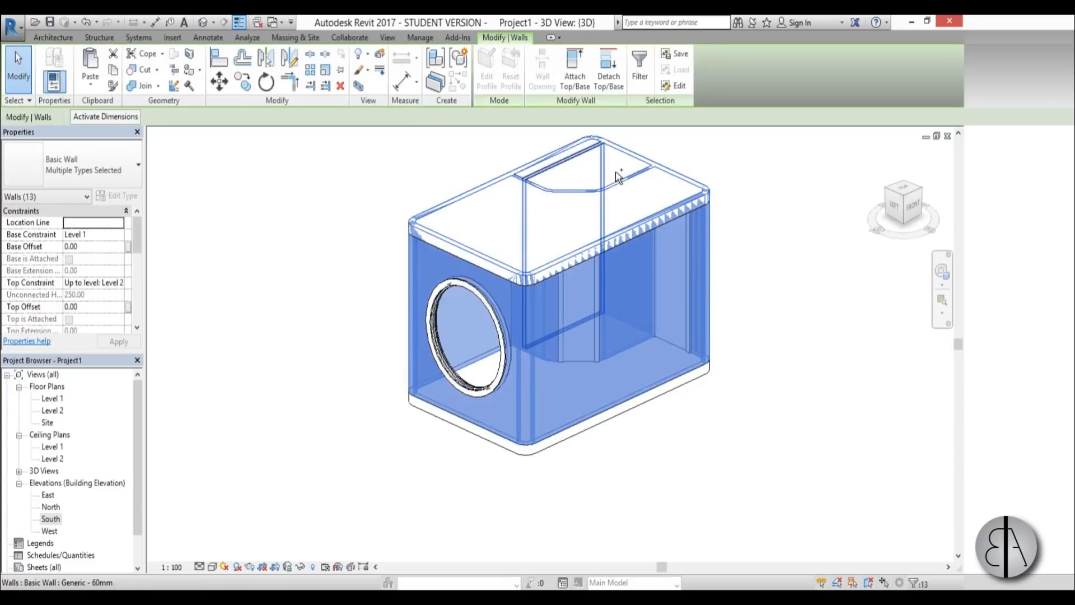
click(575, 73)
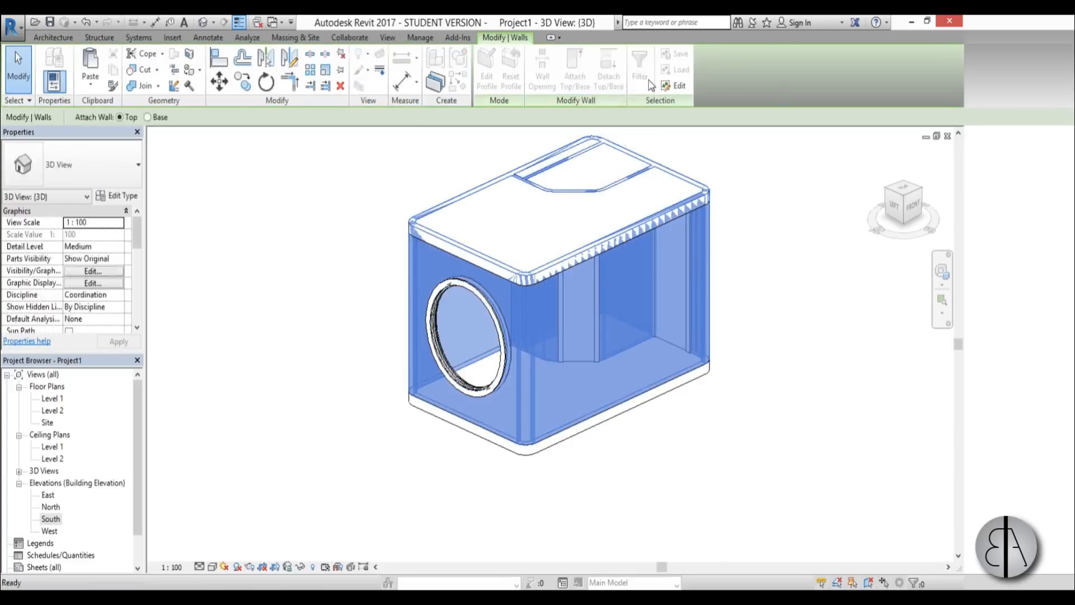
click(525, 271)
click(348, 391)
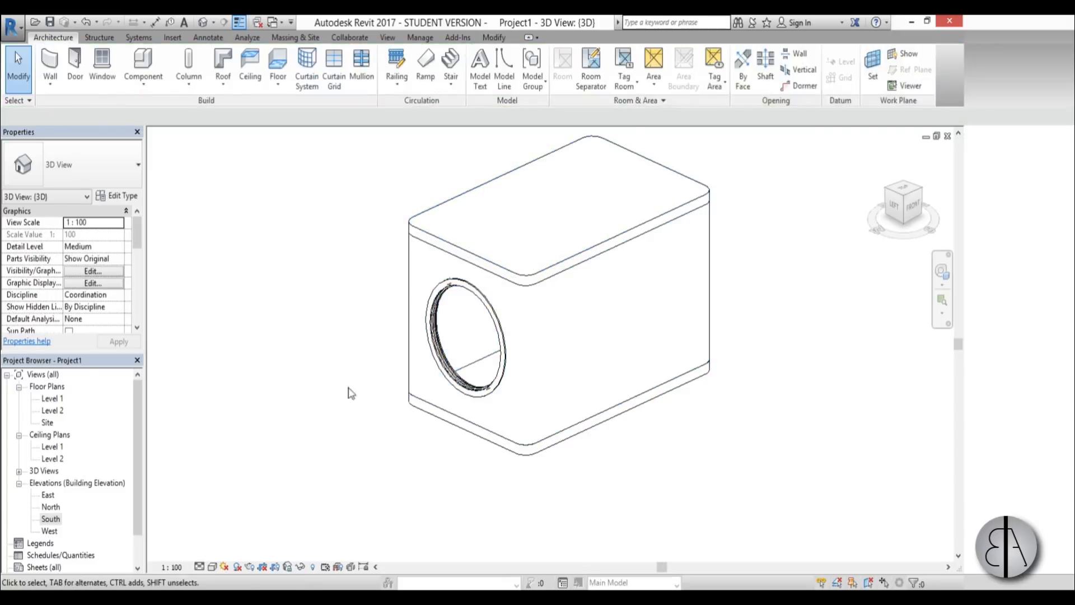
Nudge the round window down to a sill height of 41.70 cm, judging it from the left side.
shift+middle_drag(349, 391, 455, 305)
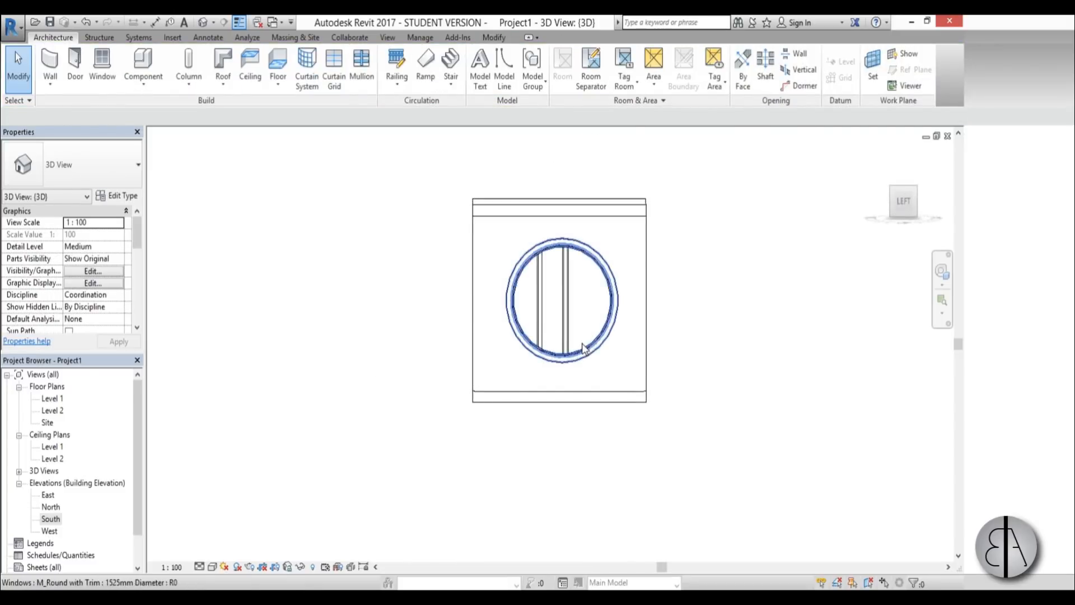
click(561, 333)
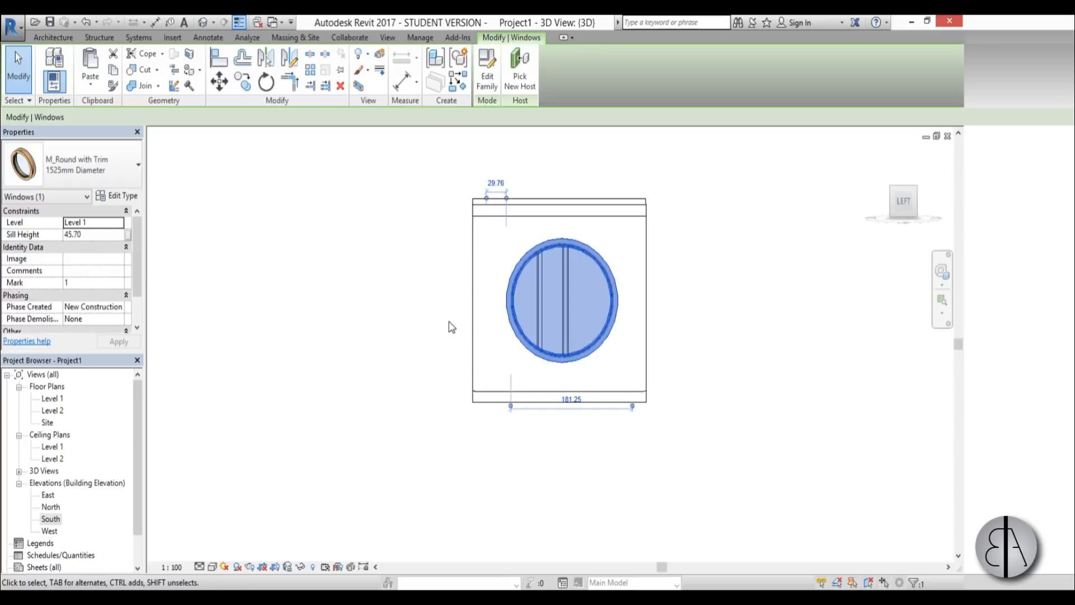
key(Down)
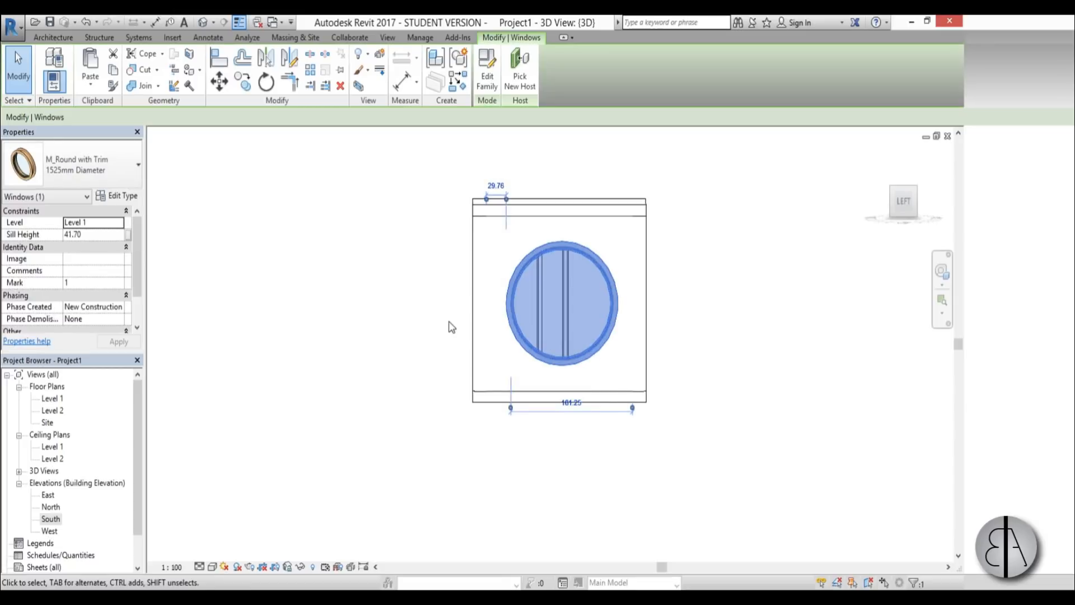
shift+middle_drag(448, 326, 560, 403)
click(443, 298)
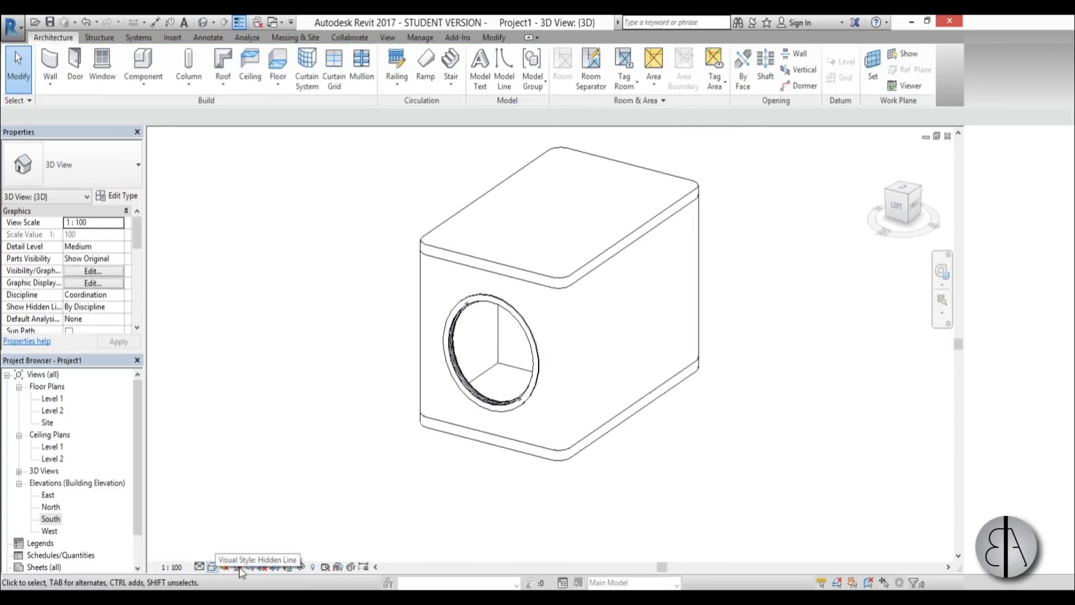
Switch the 3D view's visual style to Realistic and inspect the capsule from the round-window corner.
click(213, 566)
click(255, 540)
mouse_move(567, 457)
shift+middle_down()
mouse_move(749, 317)
mouse_move(569, 355)
mouse_move(636, 451)
mouse_move(561, 479)
shift+middle_up()
middle_drag(526, 392, 469, 372)
scroll(469, 372, up, 2)
scroll(462, 410, down, 3)
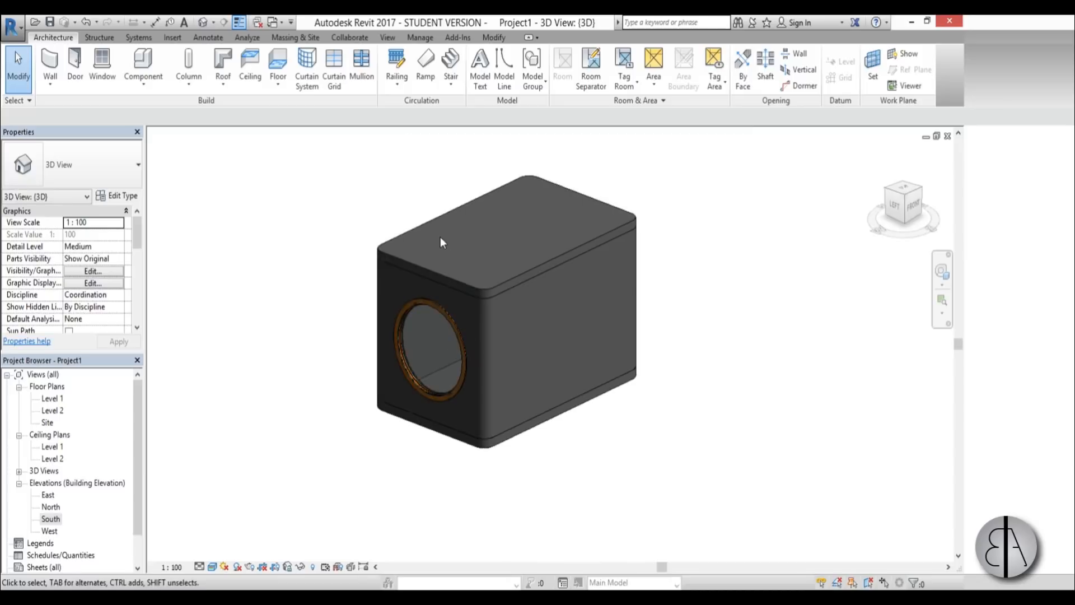
scroll(495, 233, up, 2)
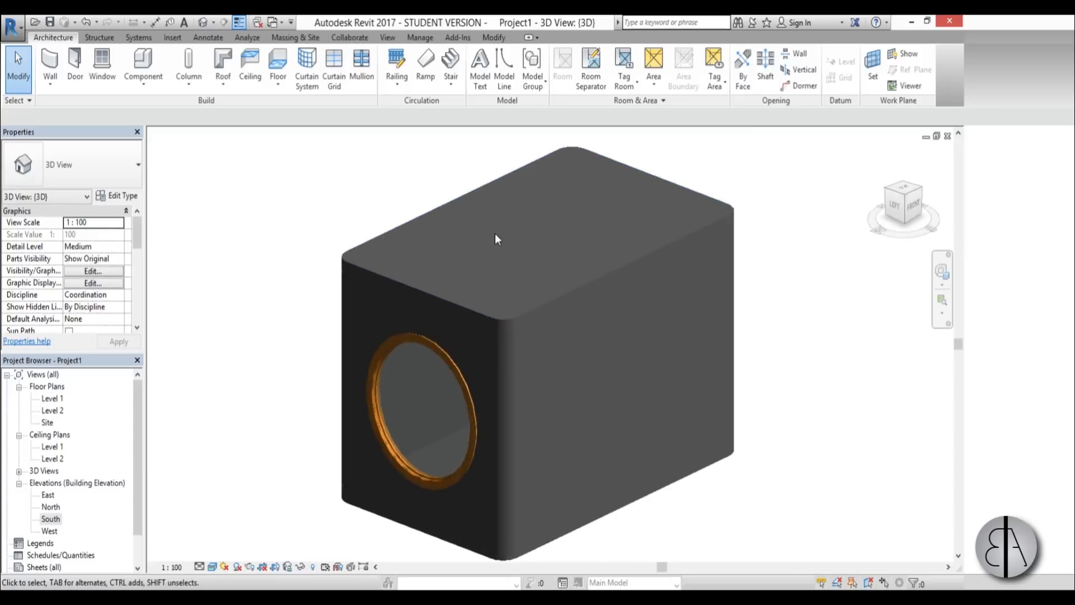
click(444, 231)
click(383, 301)
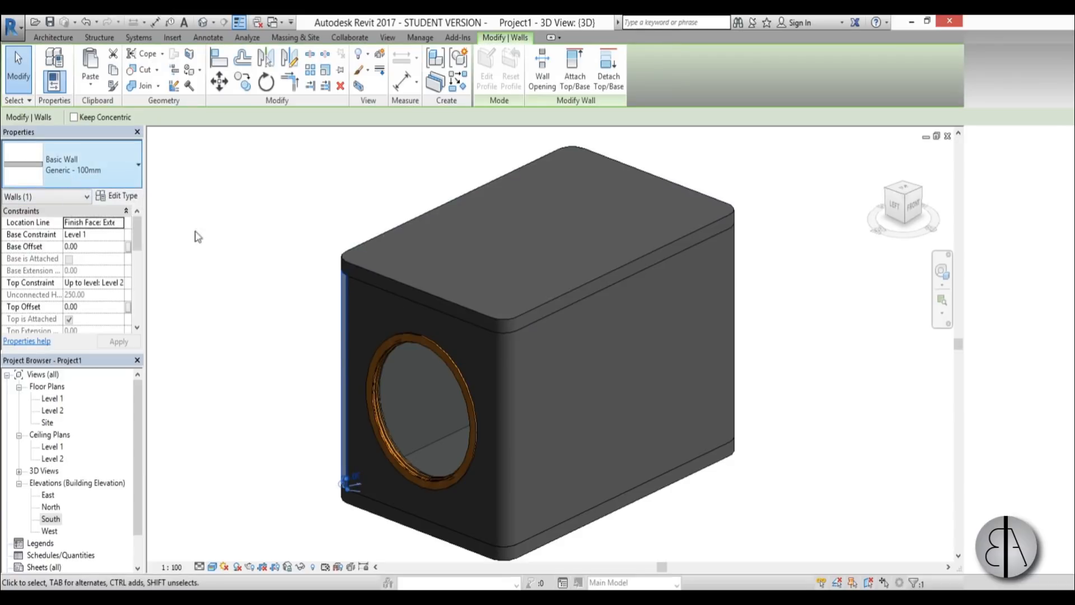
key(Escape)
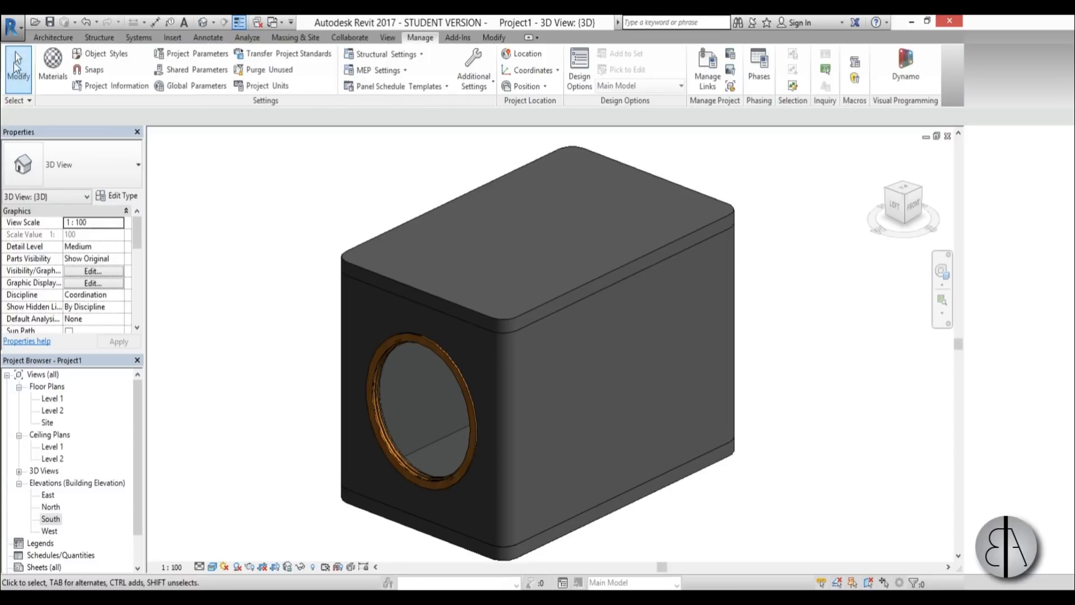
Open the project materials, search for "def" and select the Default material.
click(53, 65)
click(247, 51)
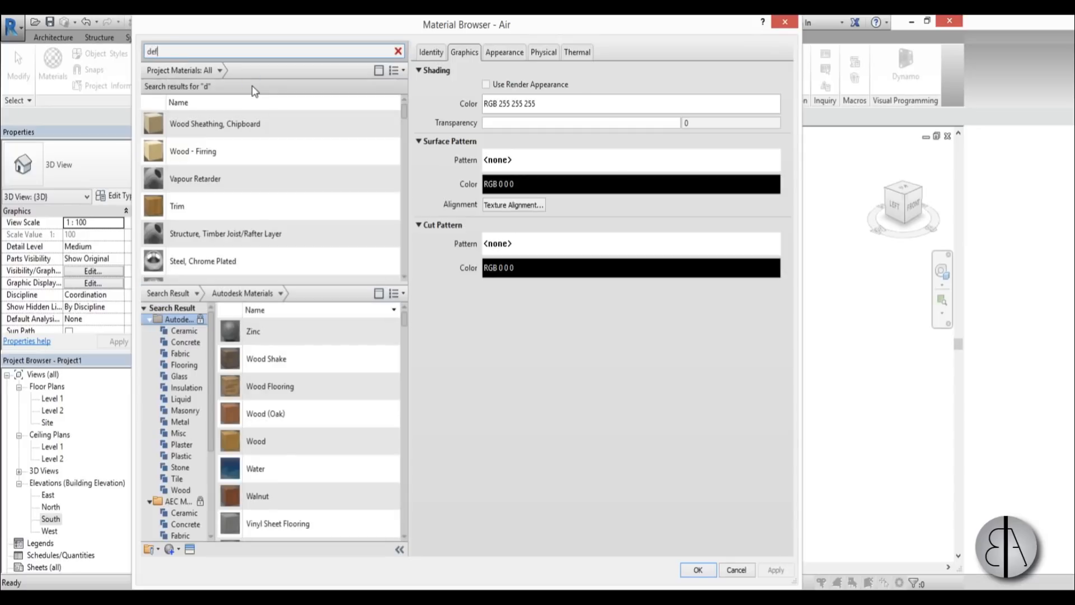
scroll(334, 190, down, 5)
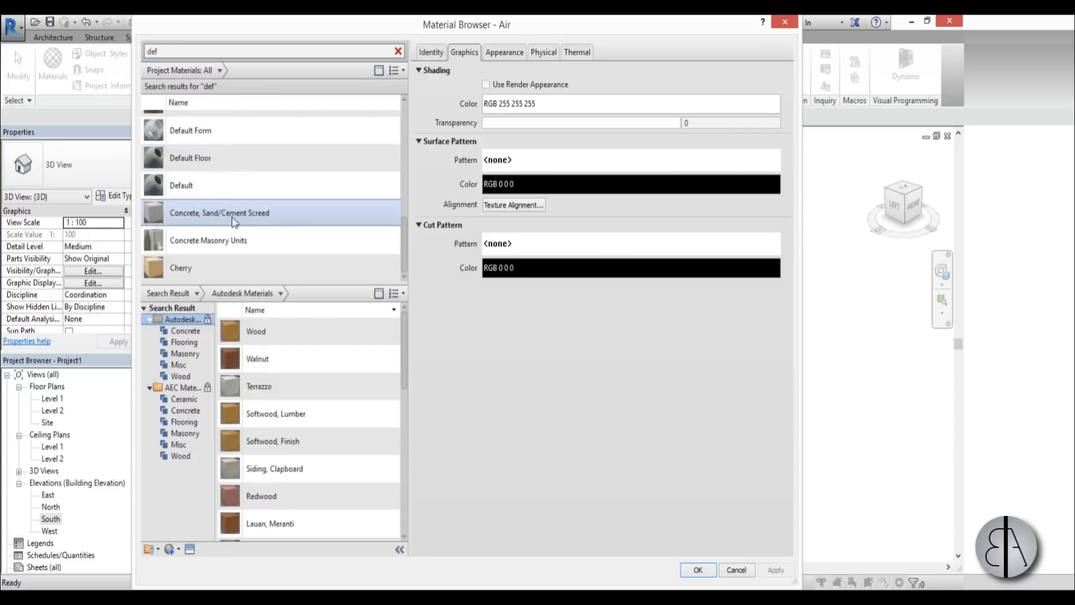
click(188, 184)
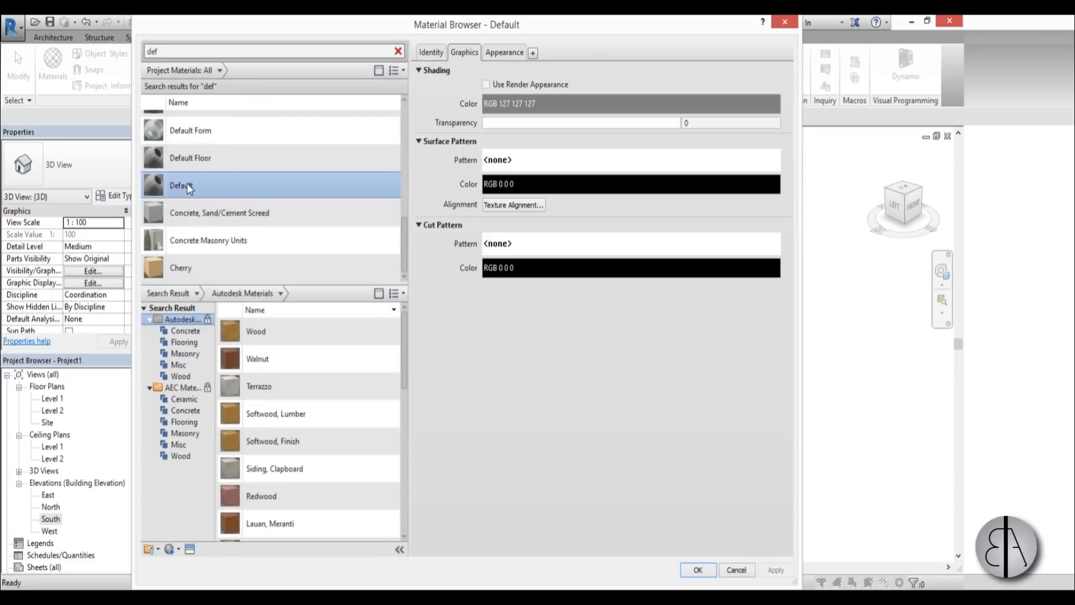
Set the Default material's appearance colour to white, RGB 255 255 255, and apply the change.
click(620, 105)
key(Return)
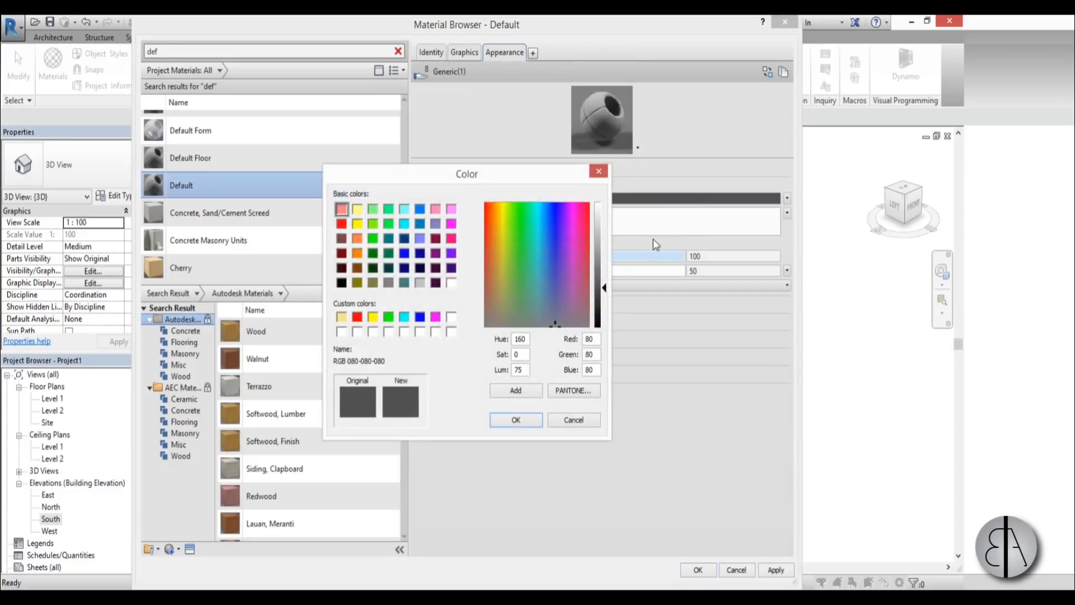
key(Return)
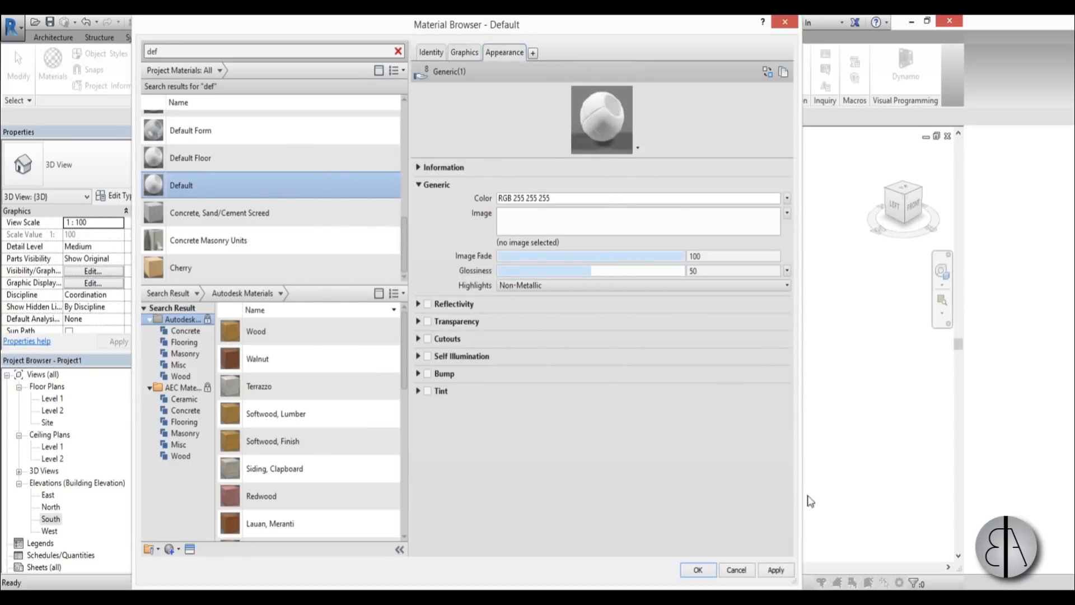
click(776, 570)
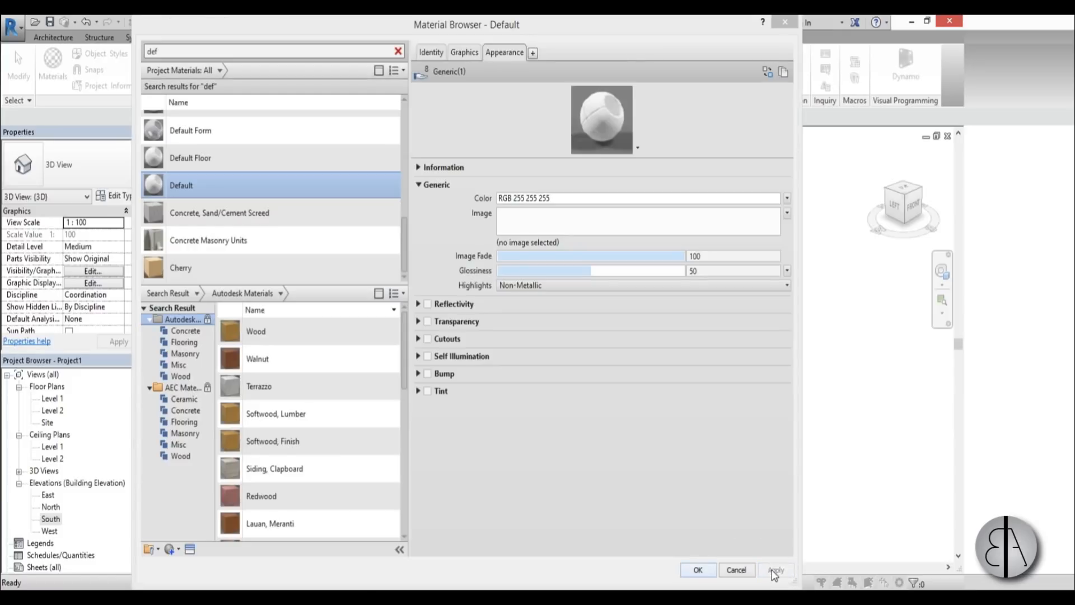
click(698, 569)
Assign the Door - Handle material to the sash in the round window's type properties.
shift+middle_drag(445, 203, 455, 354)
click(453, 353)
scroll(473, 344, up, 5)
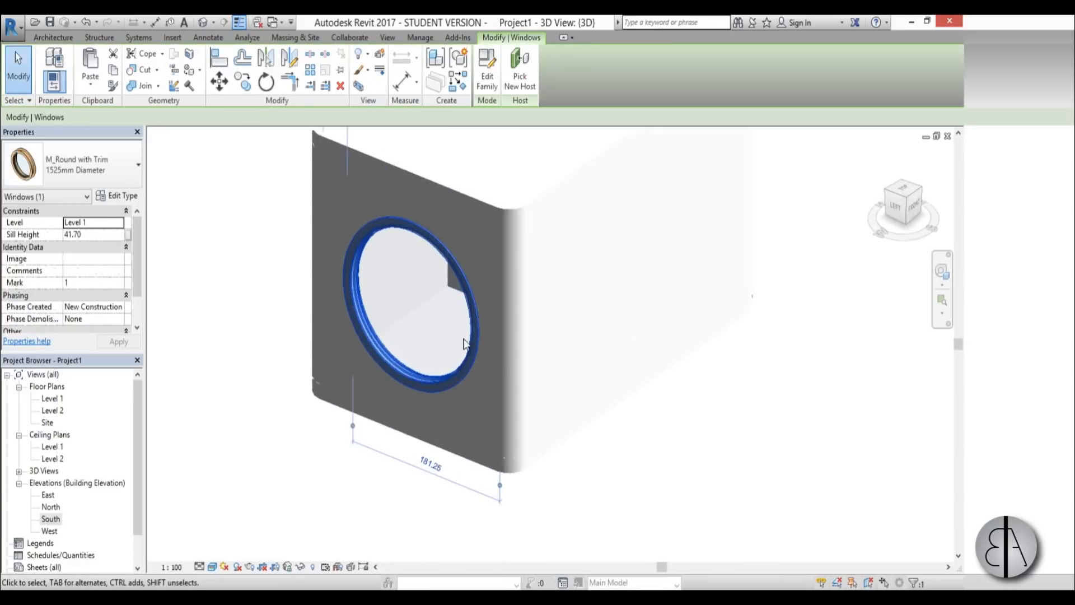
click(115, 196)
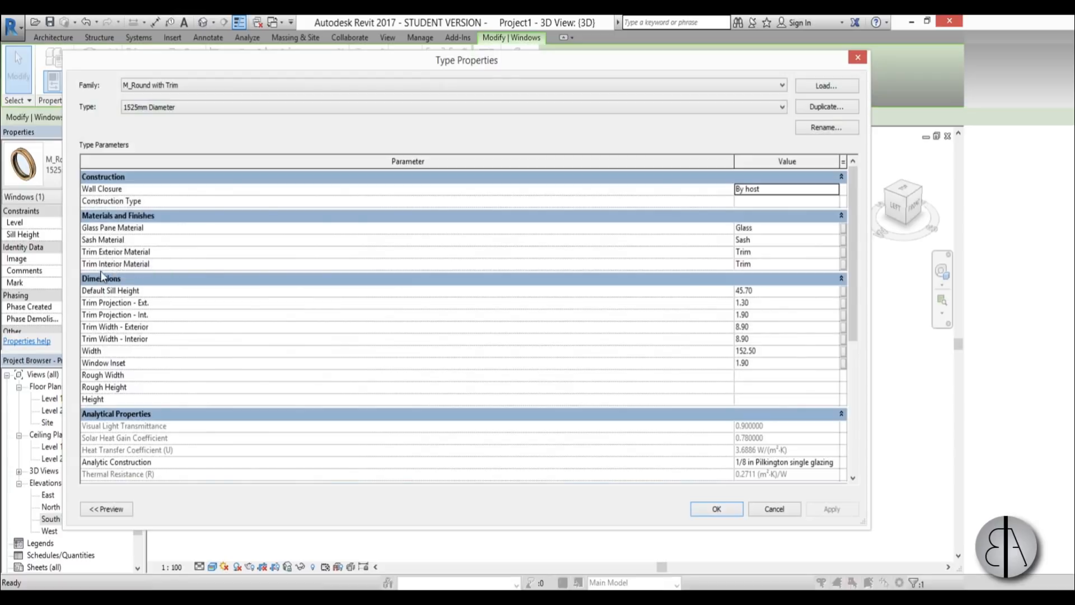
click(837, 239)
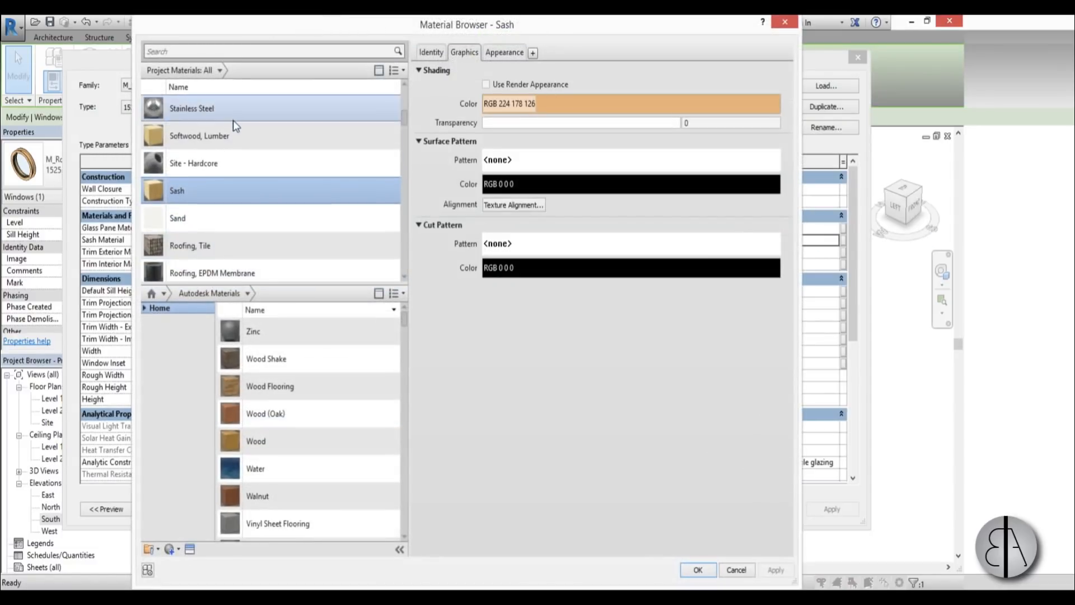
scroll(233, 124, down, 10)
scroll(234, 173, down, 3)
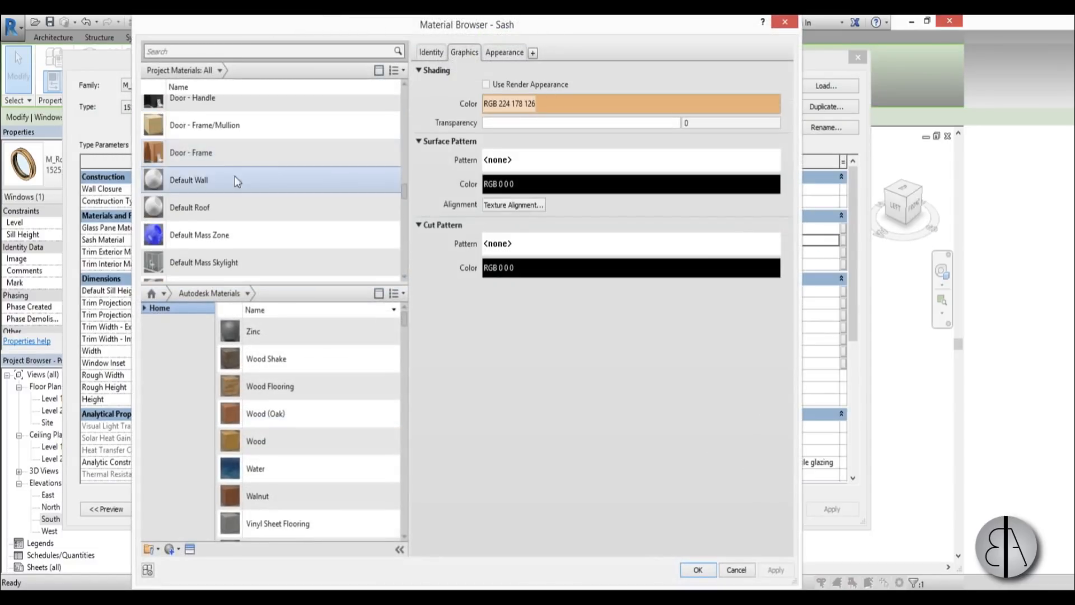
scroll(234, 175, up, 2)
click(234, 181)
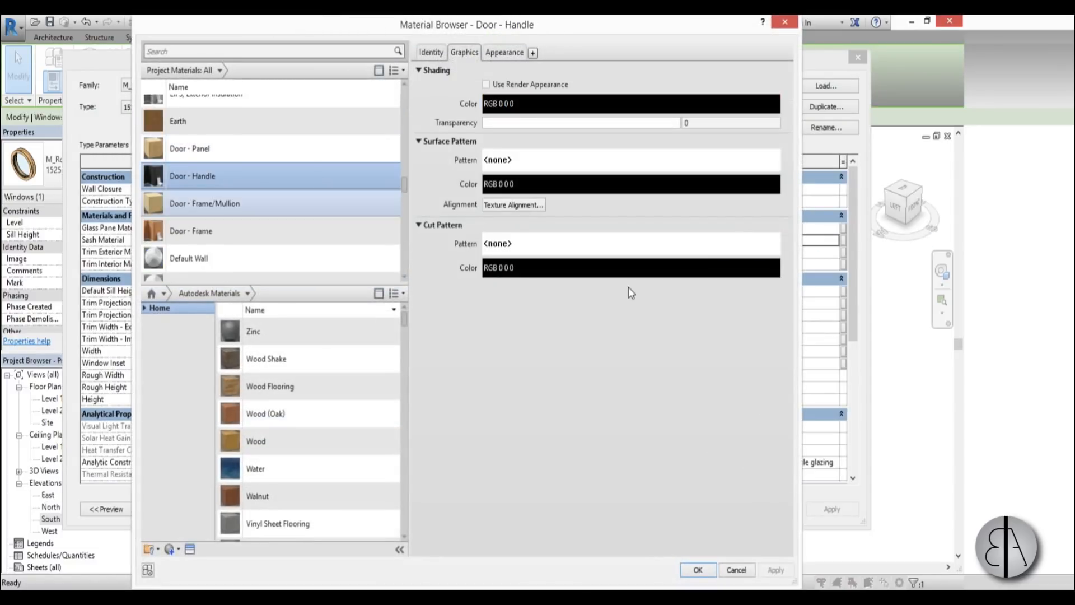
key(Return)
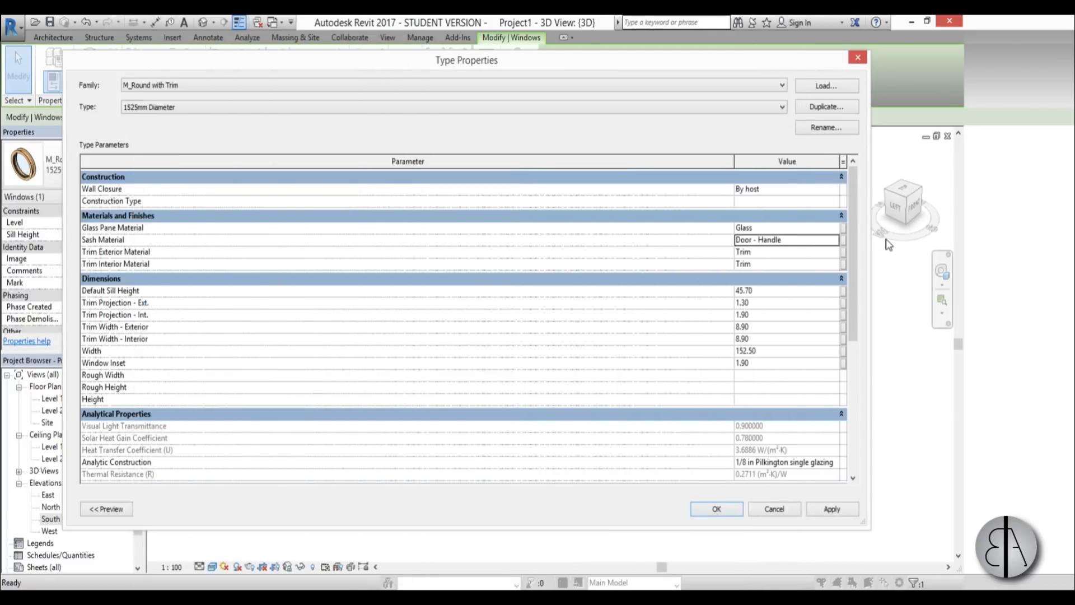
Copy the Door - Handle material to the round window's exterior and interior trim and apply the type changes.
key(ctrl+c)
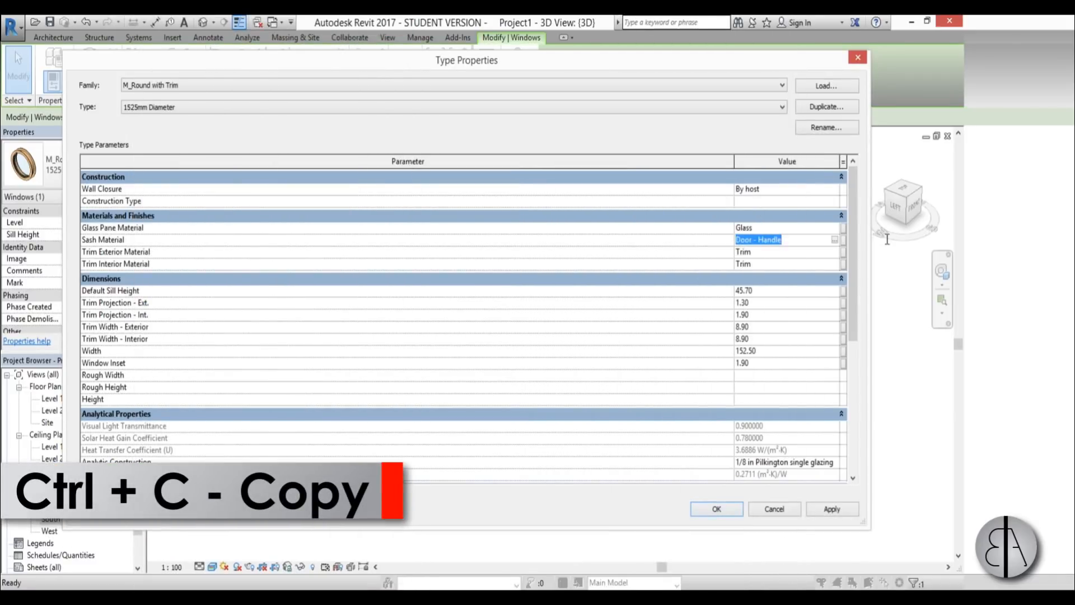
key(ctrl+v)
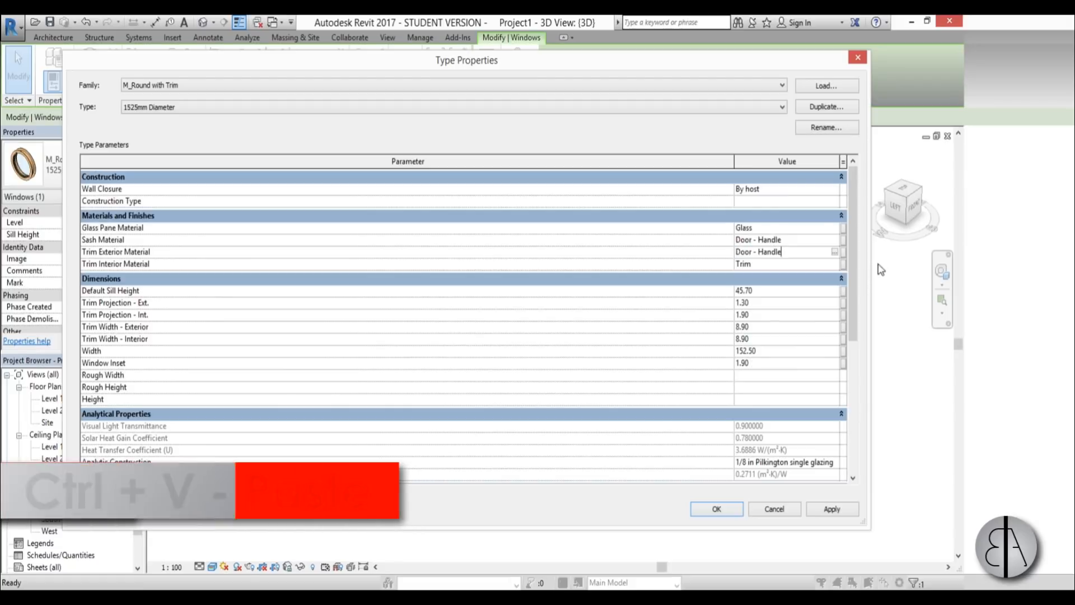
key(Tab)
key(ctrl+v)
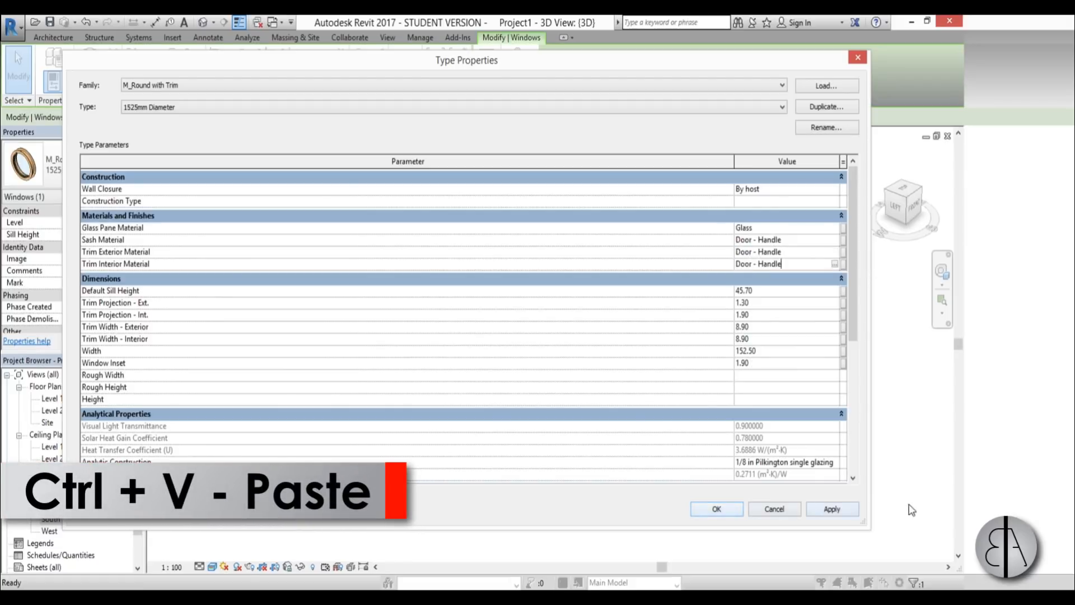
click(835, 510)
click(716, 508)
click(741, 486)
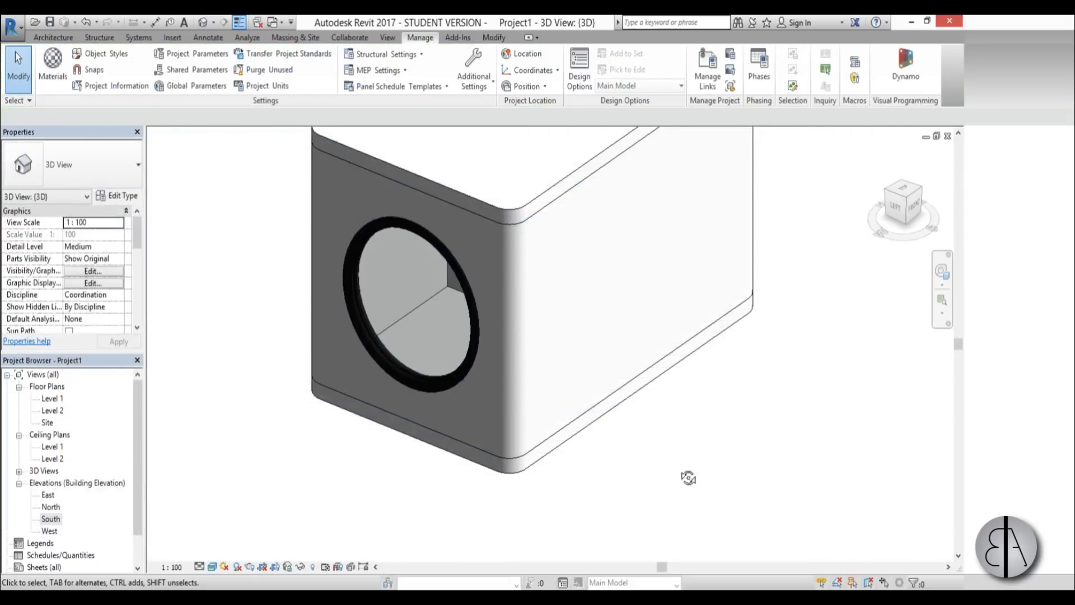
Set the door and frame materials of the 0662 x 2032mm flush door type to Door - Handle.
shift+middle_drag(688, 478, 462, 390)
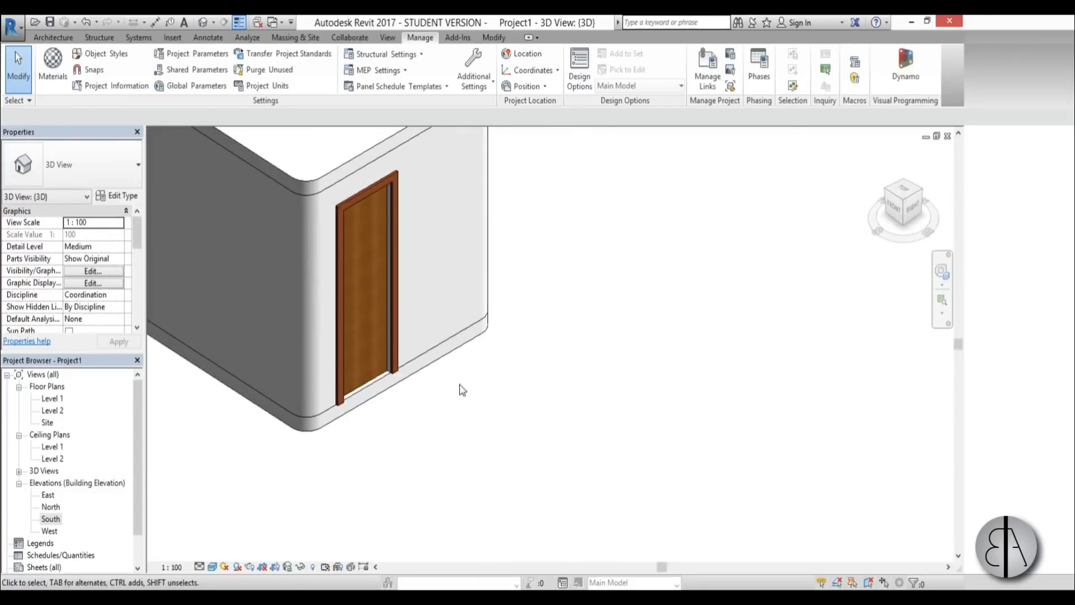
click(444, 361)
click(136, 197)
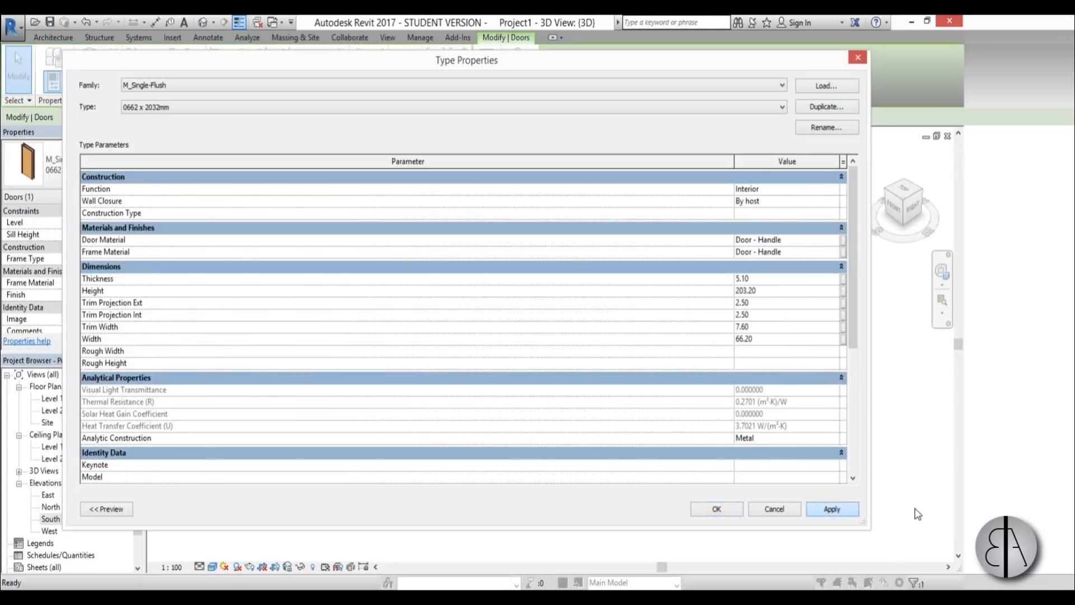
click(794, 515)
click(714, 480)
Set the door and frame materials of the 0462 x 2032mm door, reached through the round window, to Door - Handle.
shift+middle_drag(715, 480, 784, 420)
scroll(425, 249, up, 4)
click(419, 256)
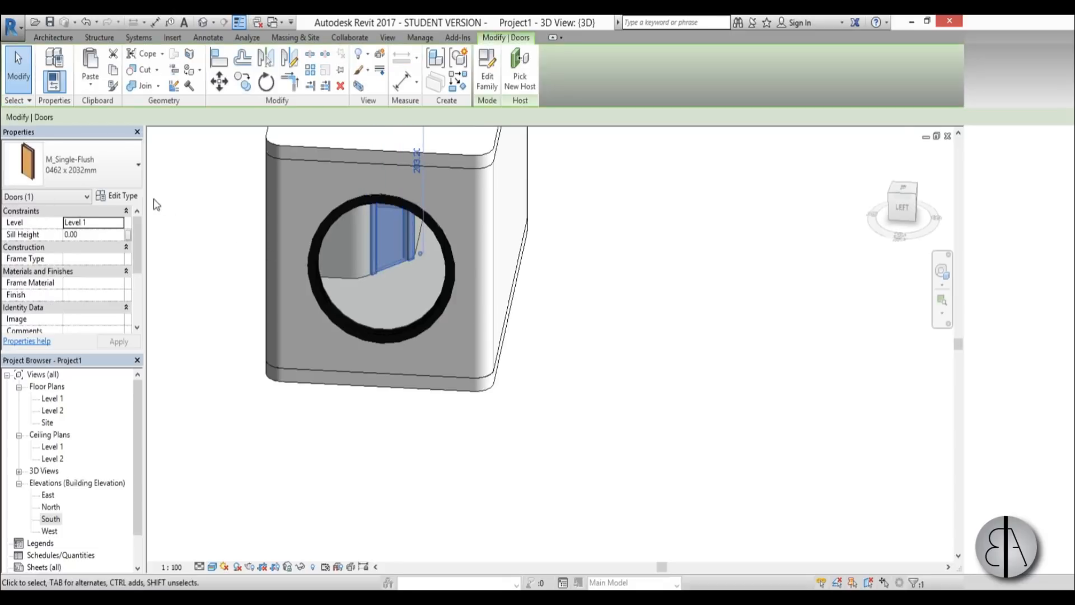
click(137, 196)
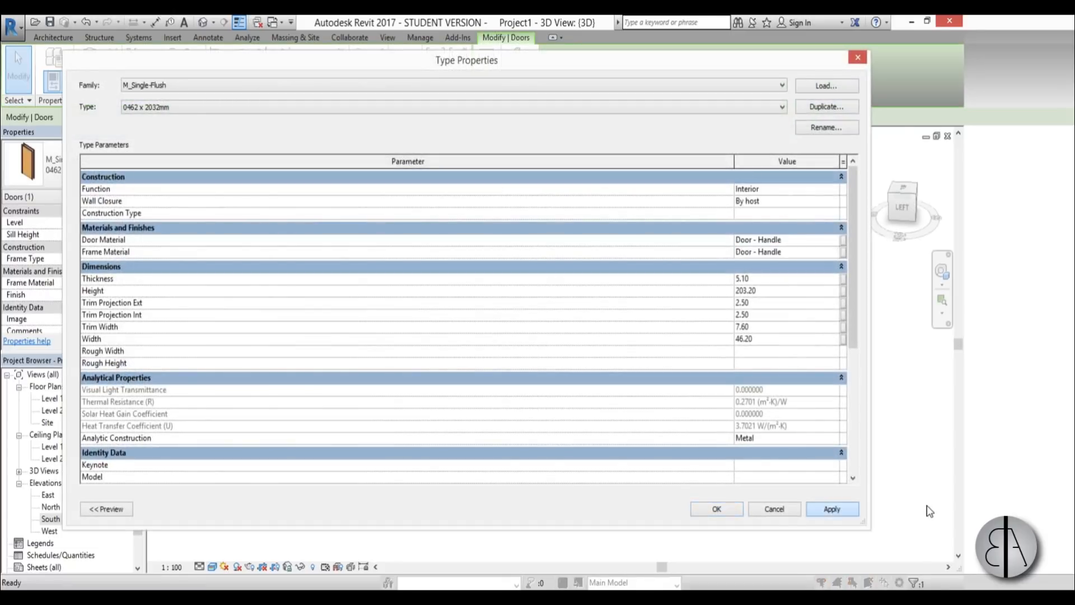
click(794, 510)
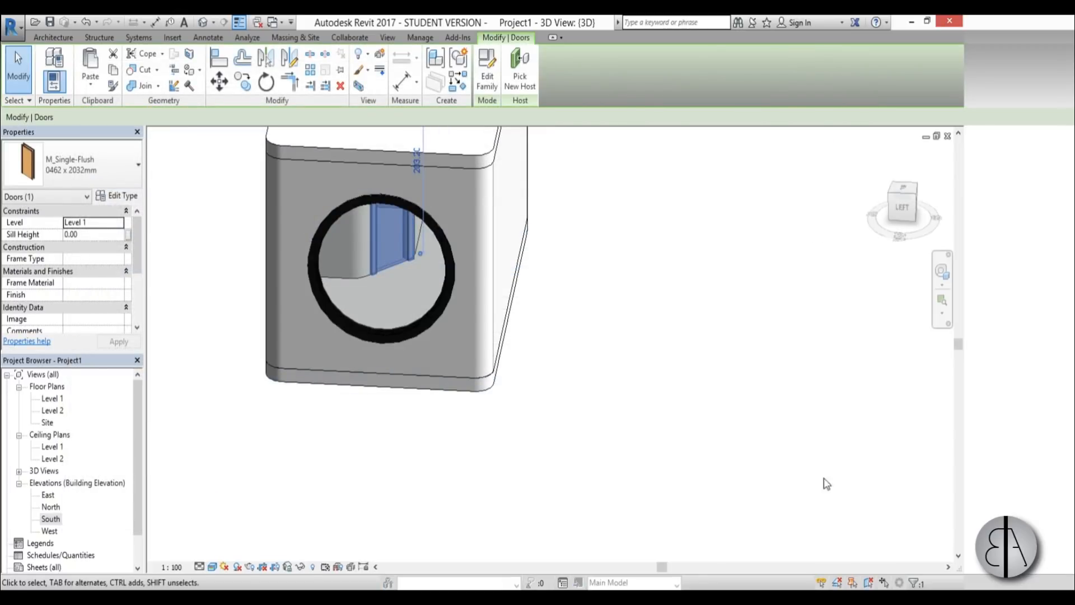
click(827, 483)
Save the project to the Desktop as capsule and close it.
shift+middle_drag(826, 484, 798, 430)
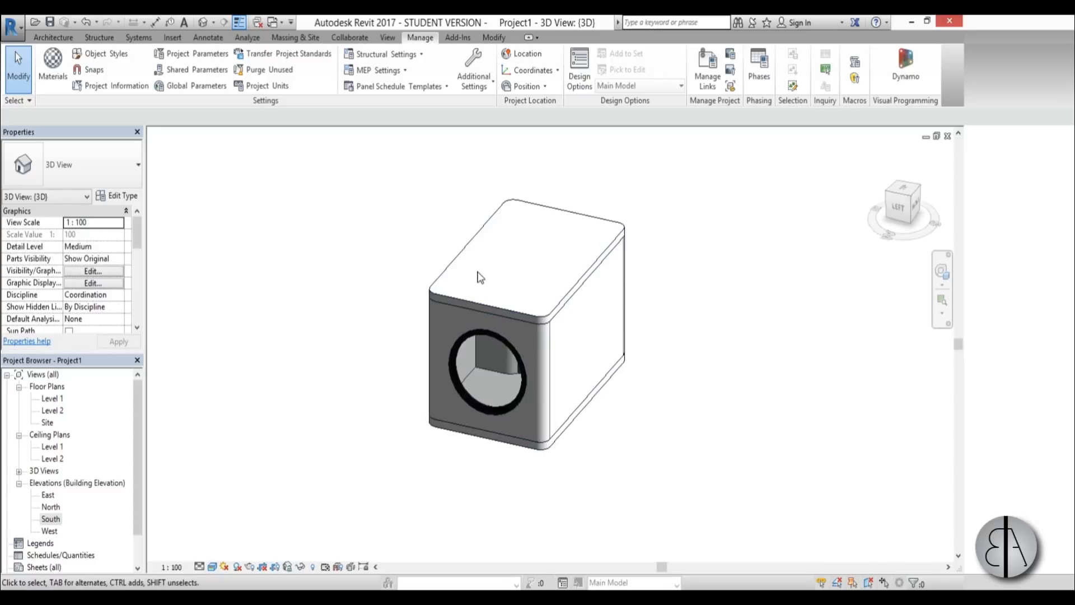
click(55, 25)
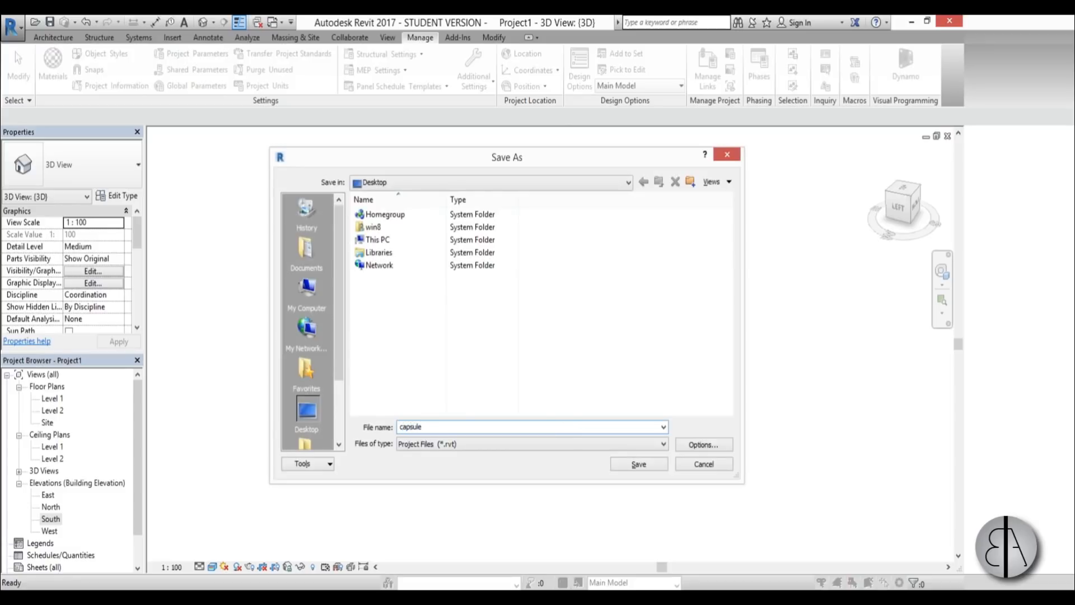
key(Return)
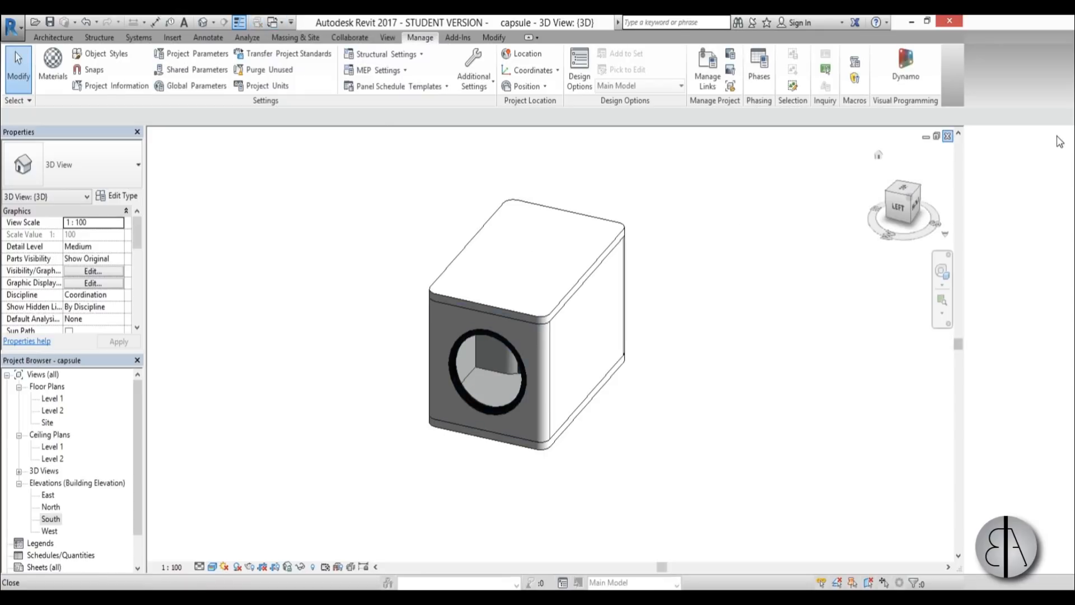
click(947, 136)
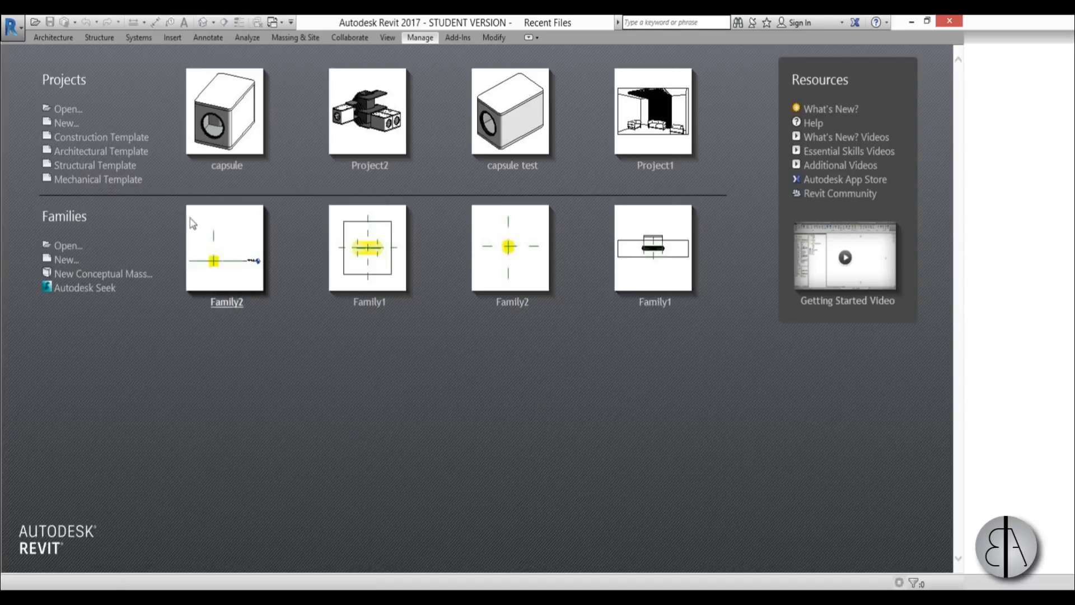
Create a new project from the Architectural Template and set its length units to centimetres.
click(114, 150)
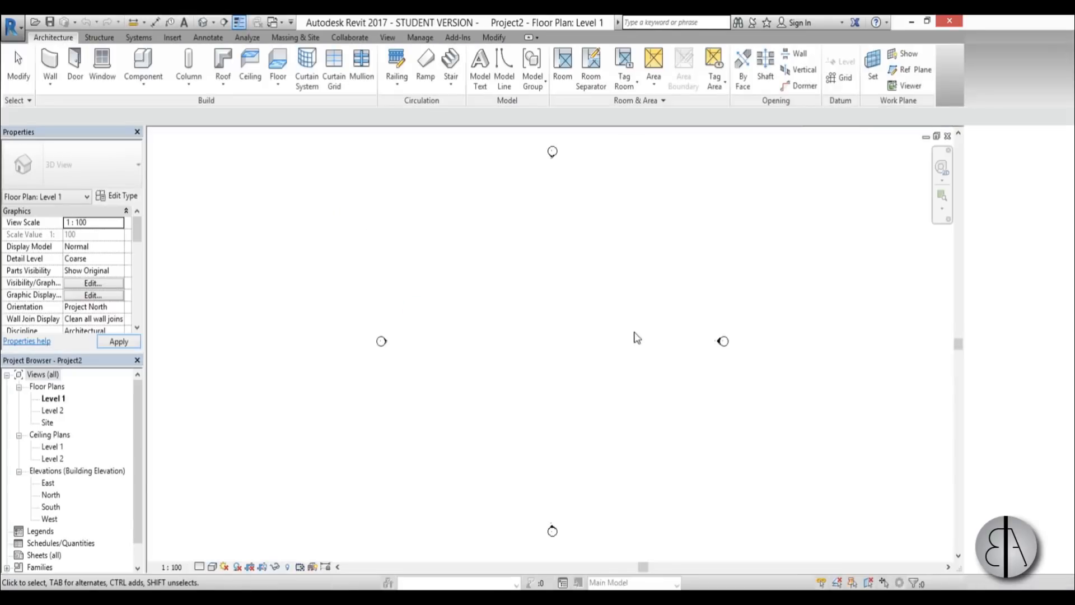
key(n)
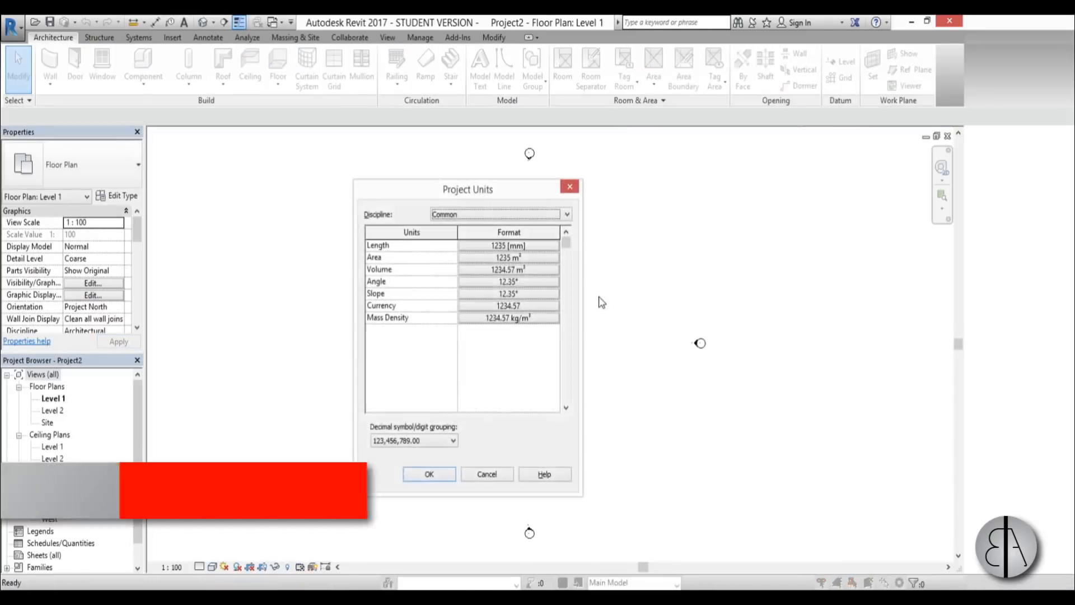
click(523, 245)
click(442, 273)
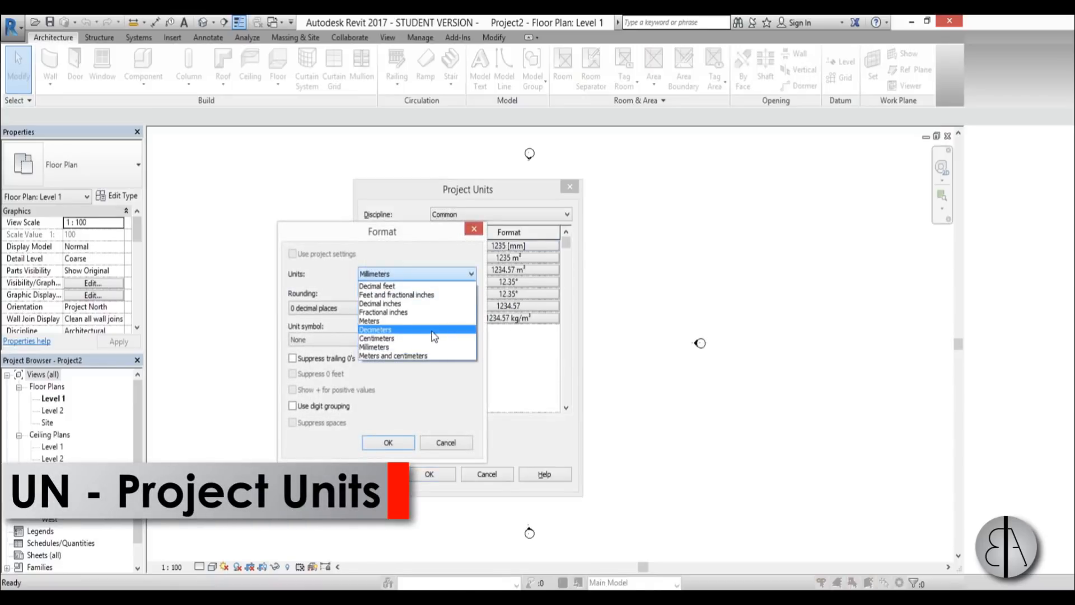
click(430, 338)
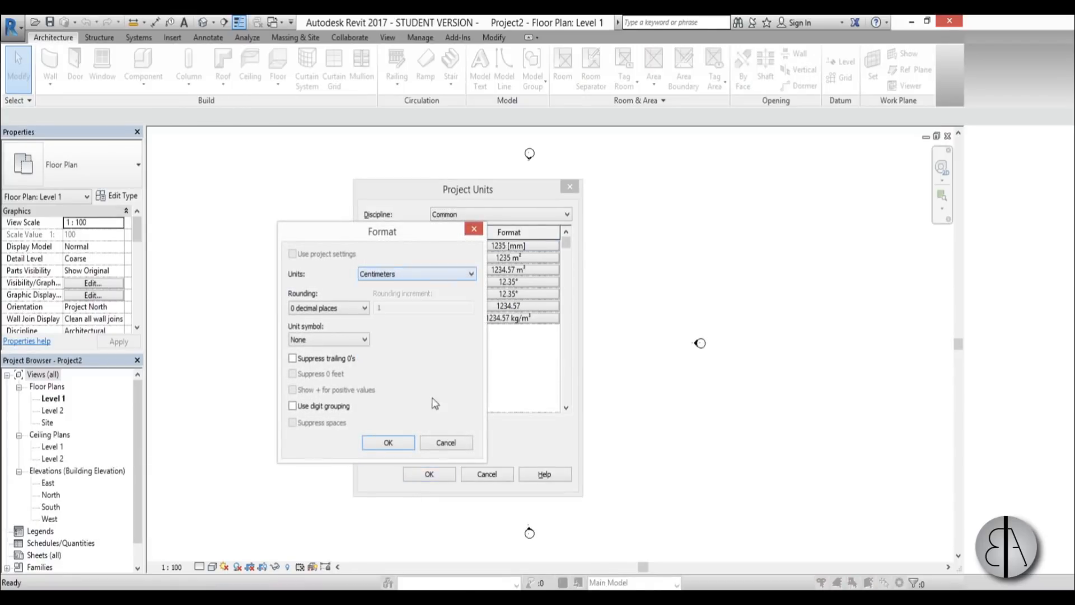
click(431, 447)
click(477, 476)
Set the elevation of Level 2 to 270 cm in the South elevation view.
scroll(616, 402, up, 1)
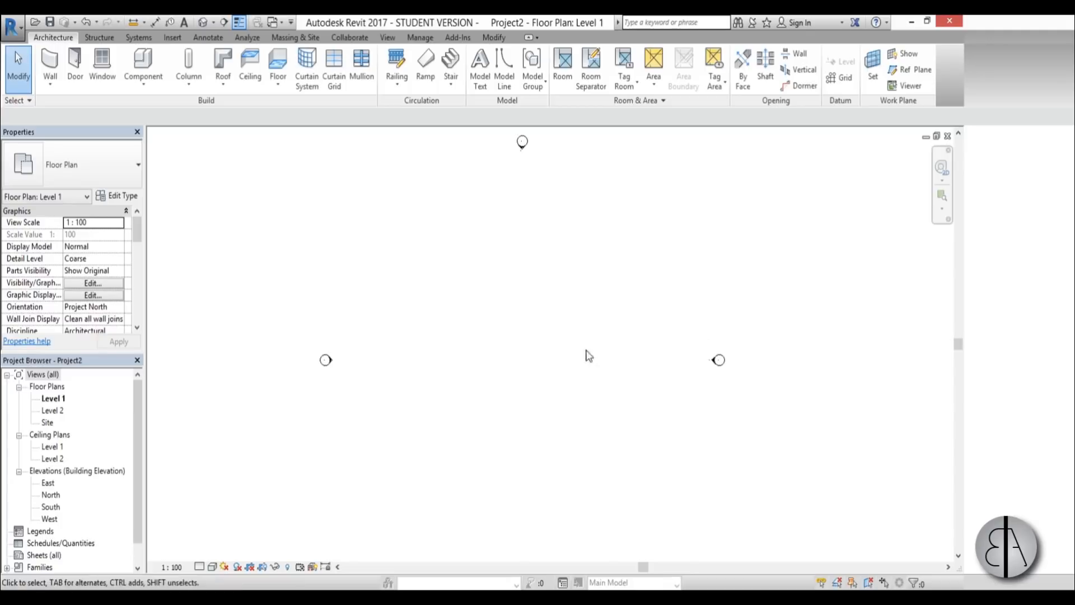
double_click(49, 506)
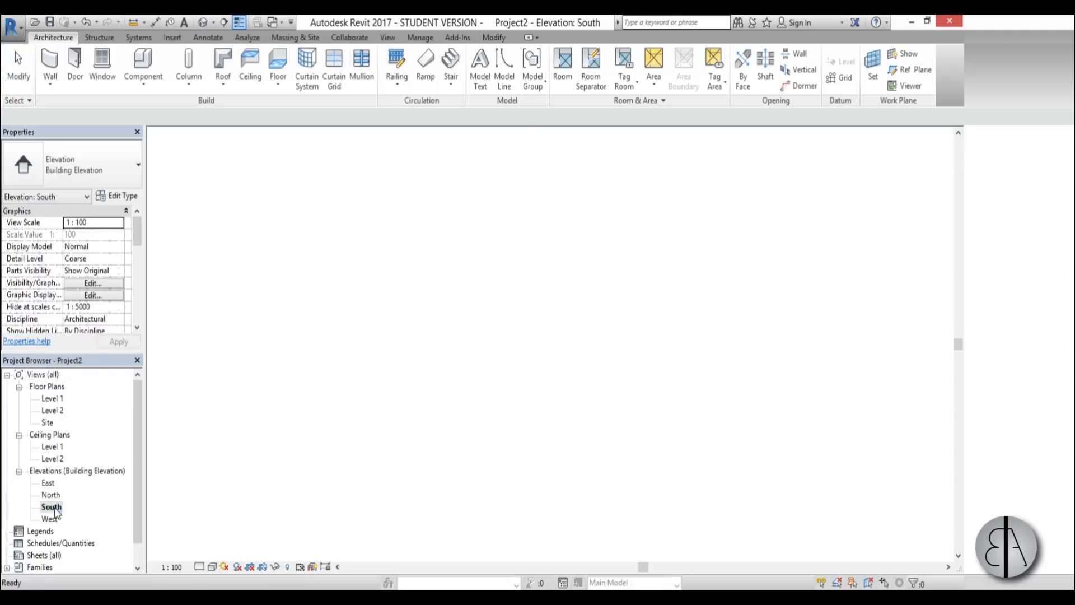
scroll(412, 308, down, 1)
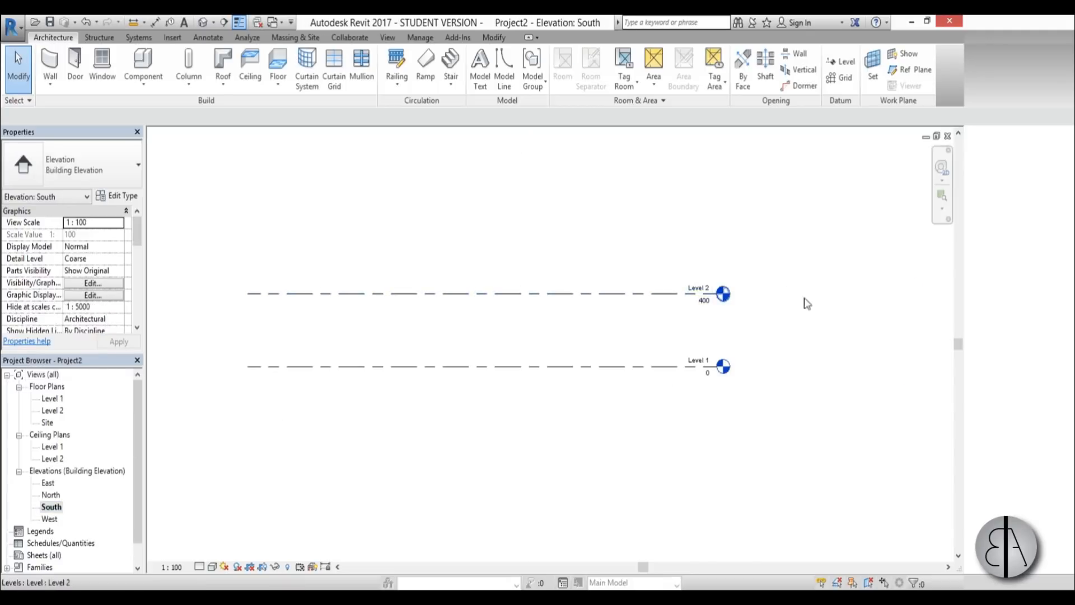
click(761, 301)
scroll(784, 307, up, 2)
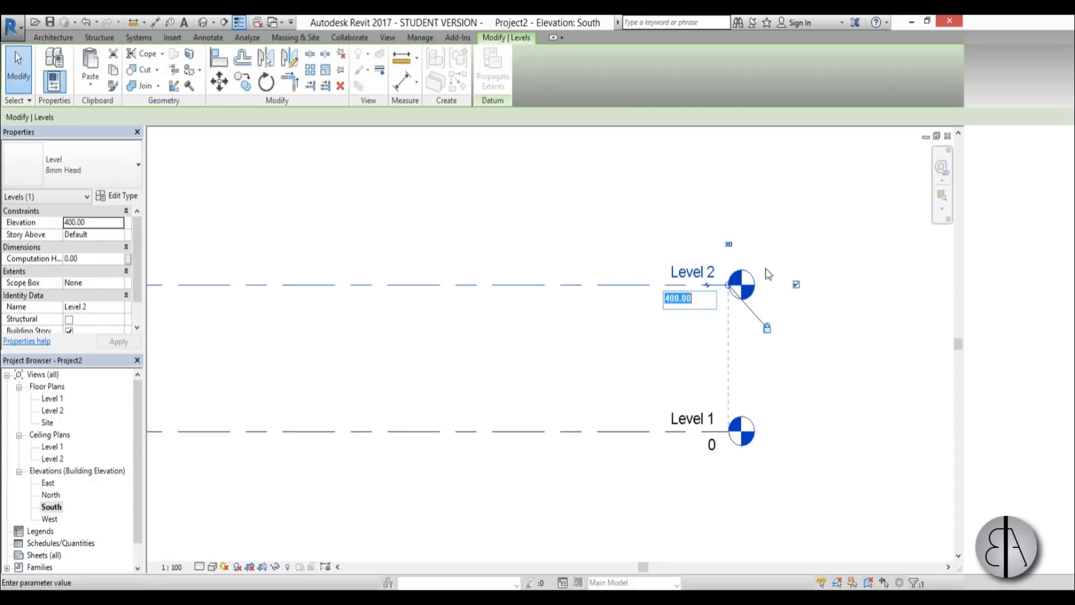
scroll(760, 263, down, 1)
key(Return)
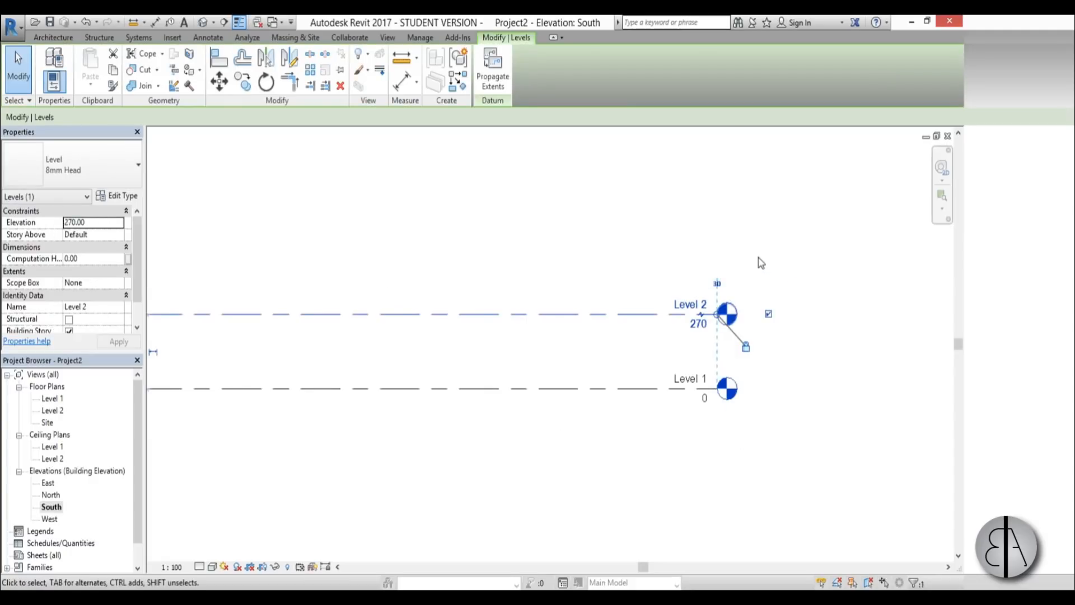
scroll(727, 260, down, 1)
key(Escape)
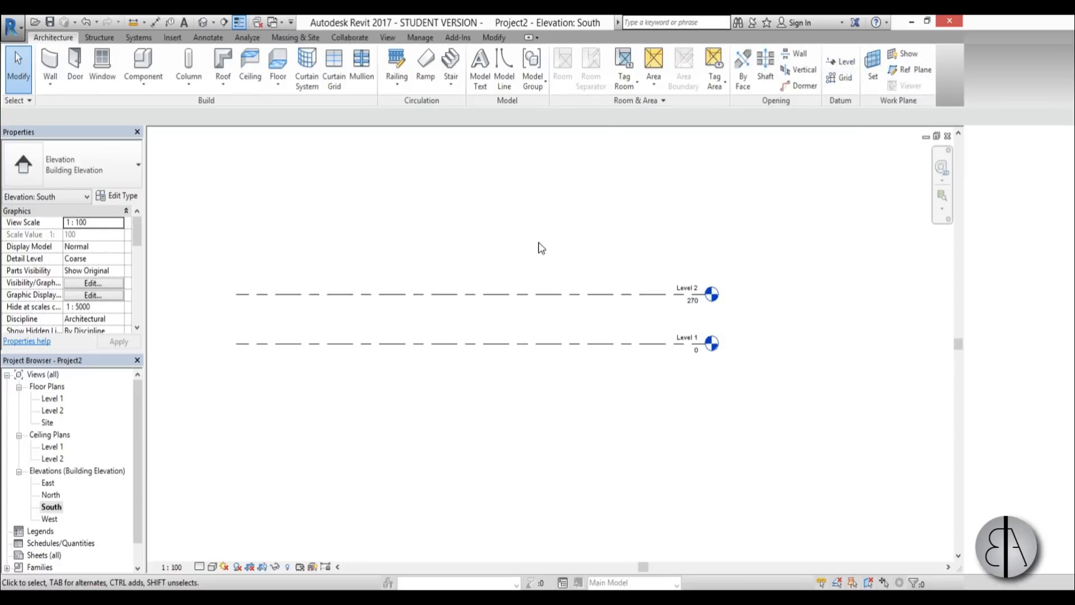
Add a new level offset 270 cm above Level 2 by picking the Level 2 line.
key(l)
key(l)
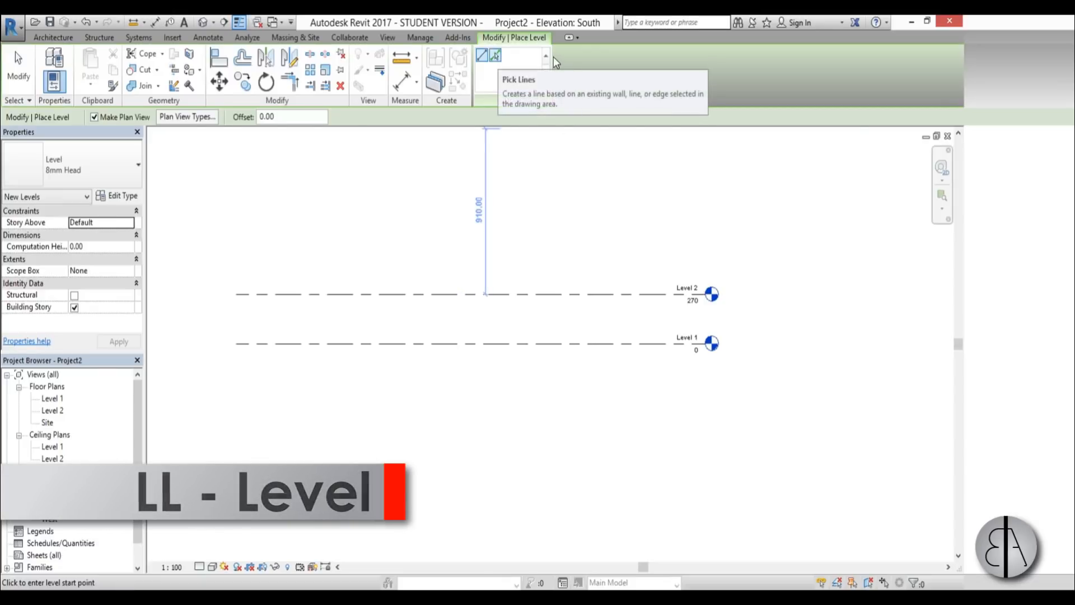
click(495, 56)
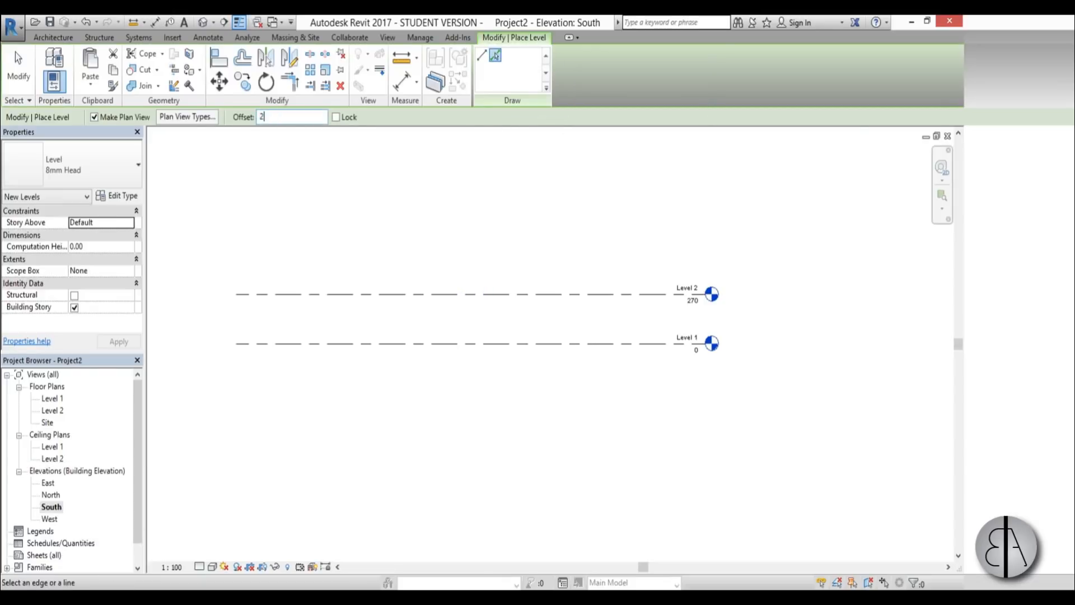
click(423, 293)
key(Escape)
key(Escape)
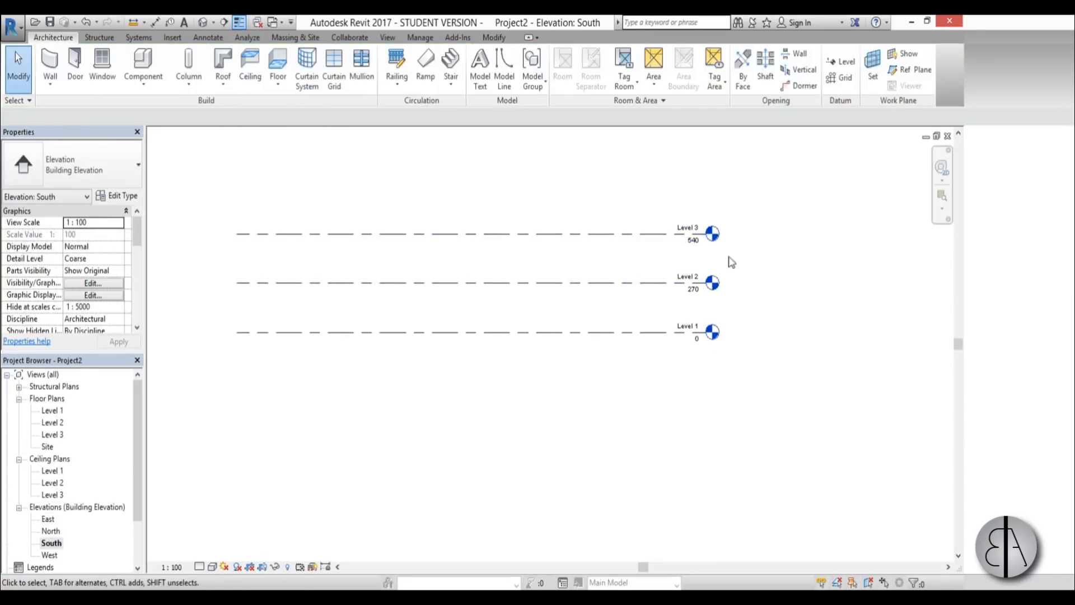
Check the spacing of the three levels in the South elevation and open the Level 1 floor plan.
scroll(727, 262, up, 4)
middle_drag(709, 264, 753, 257)
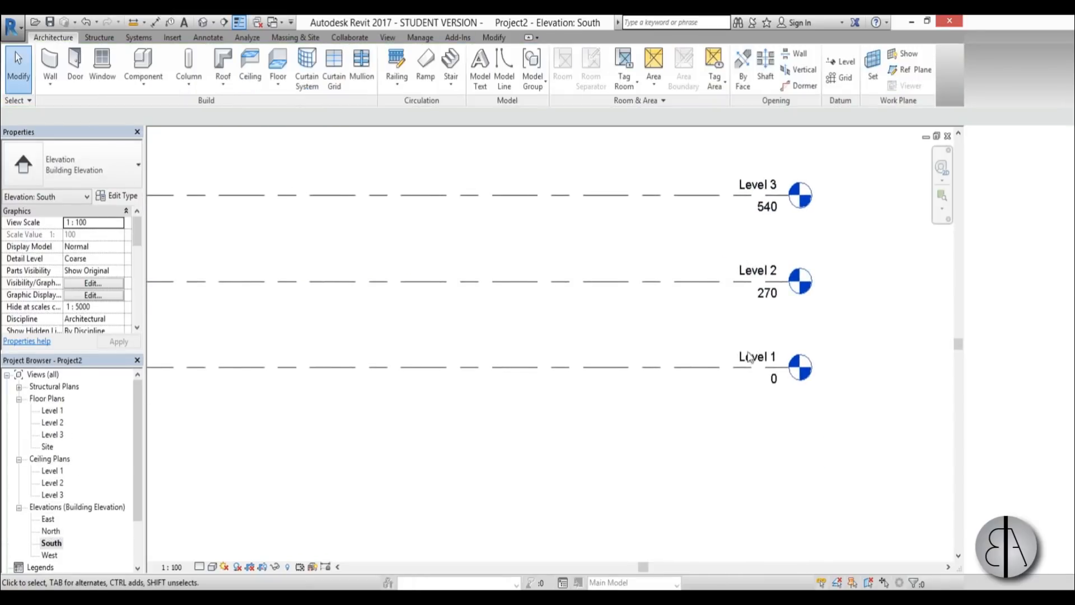
middle_drag(544, 259, 583, 302)
scroll(520, 317, down, 2)
middle_drag(521, 317, 565, 305)
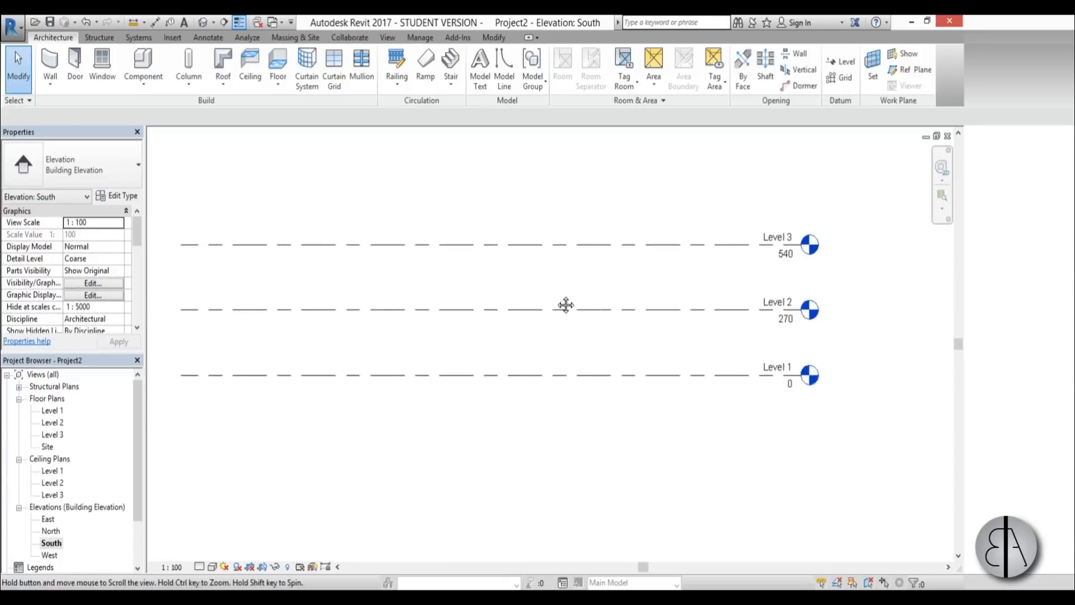
double_click(52, 411)
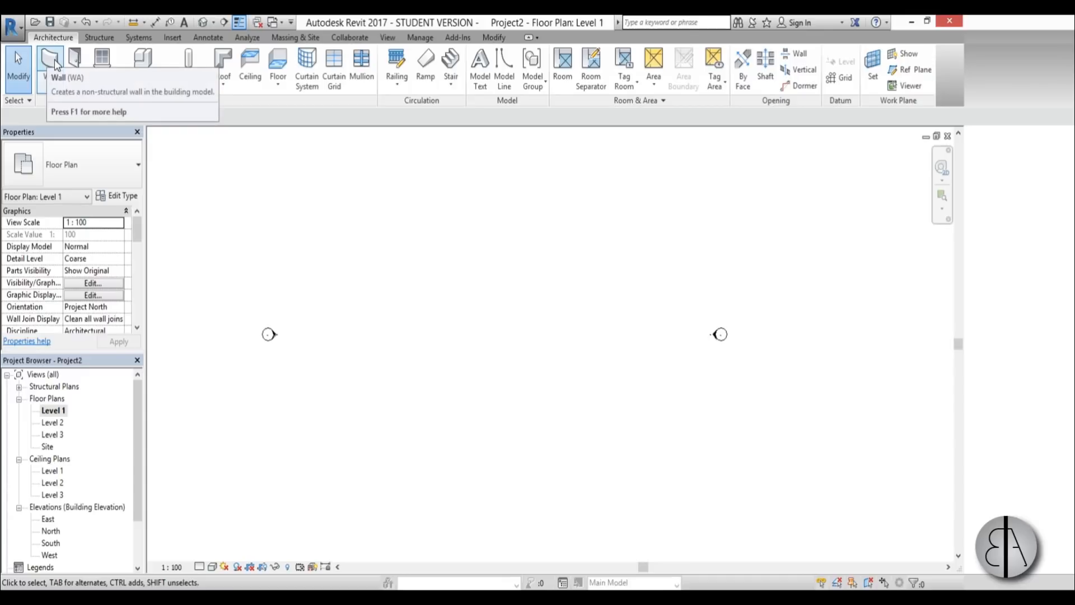
Draw a rectangular box of Generic - 200mm walls between the elevation markers on the Level 1 plan, about 370 cm wide overall.
key(w)
key(a)
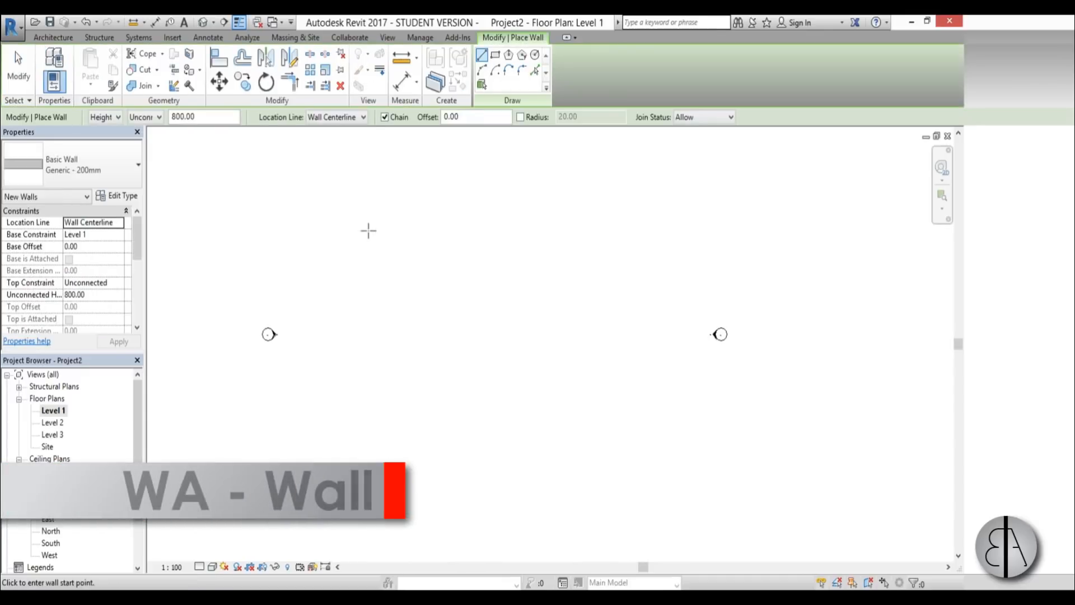
click(495, 54)
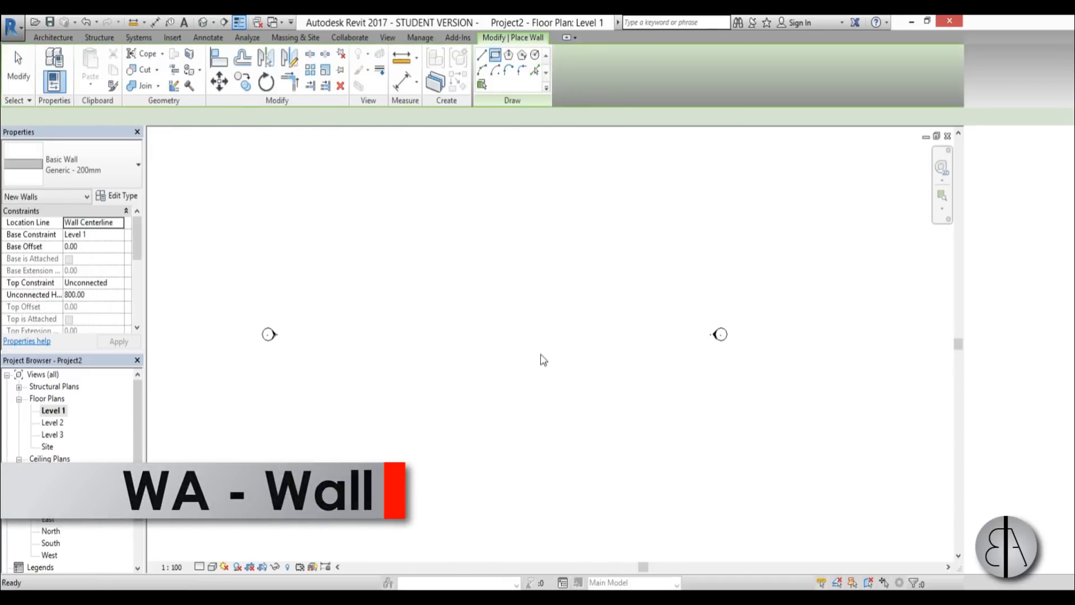
click(489, 311)
click(522, 346)
key(Escape)
key(Escape)
scroll(573, 313, up, 5)
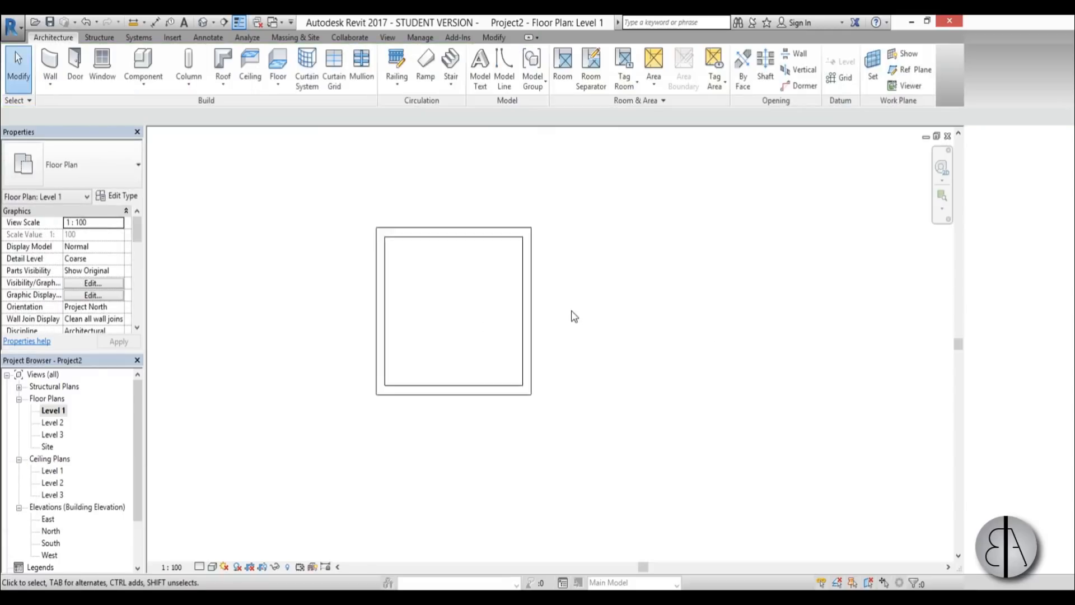
Measure the wall box's width between its outer faces and set it to 250 cm by moving the east wall.
click(527, 316)
scroll(575, 420, up, 3)
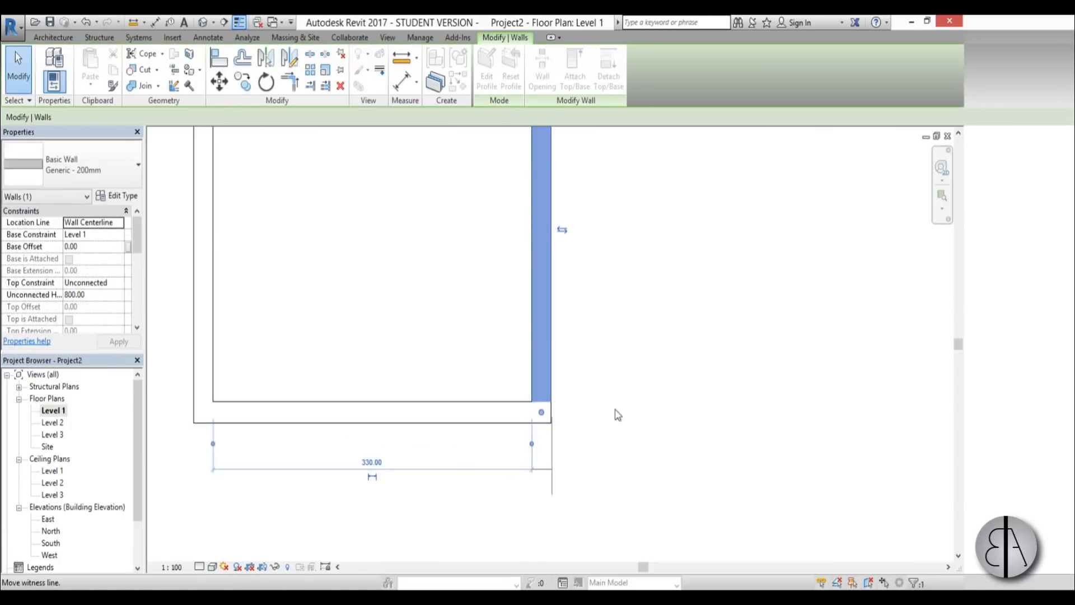
drag(617, 414, 615, 386)
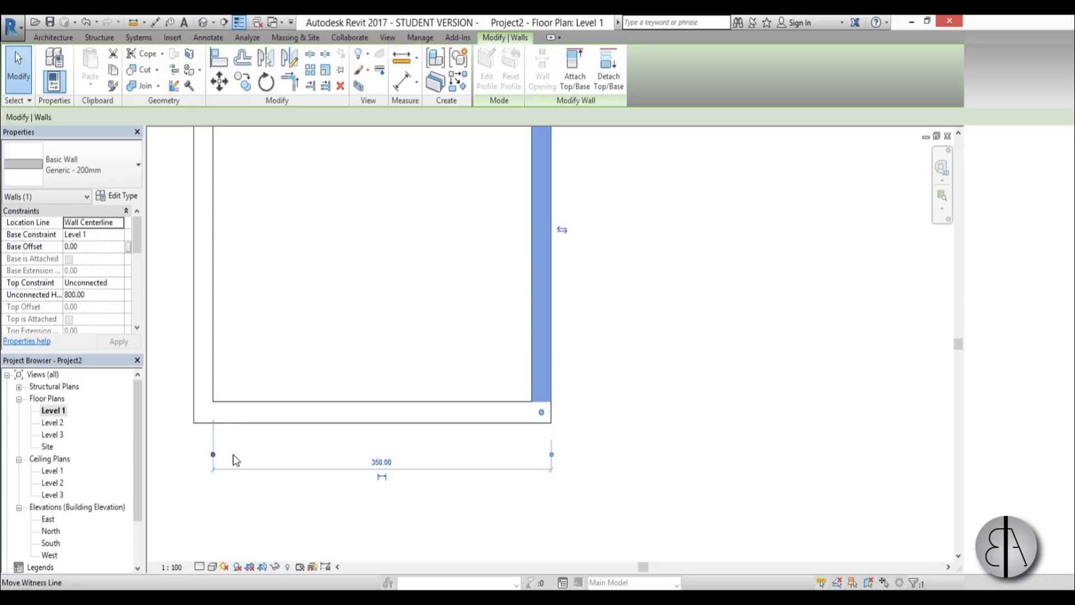
drag(236, 460, 251, 388)
click(431, 428)
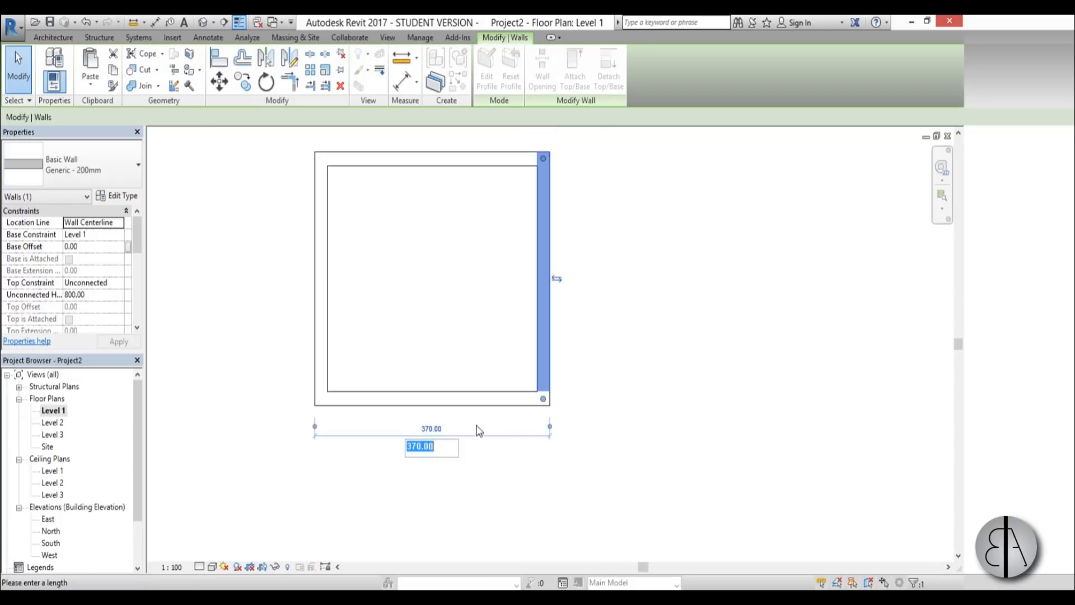
key(Return)
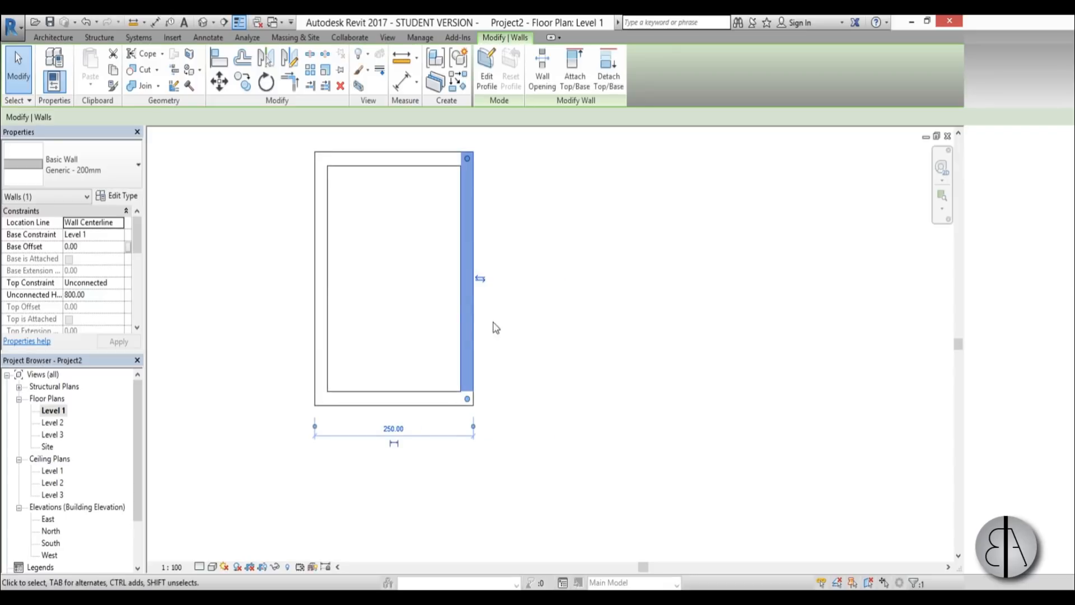
Measure the wall box's depth between its outer faces and set it to 250 cm by moving the north wall.
middle_drag(482, 315, 553, 391)
click(515, 308)
click(500, 238)
drag(553, 242, 586, 230)
drag(560, 467, 583, 489)
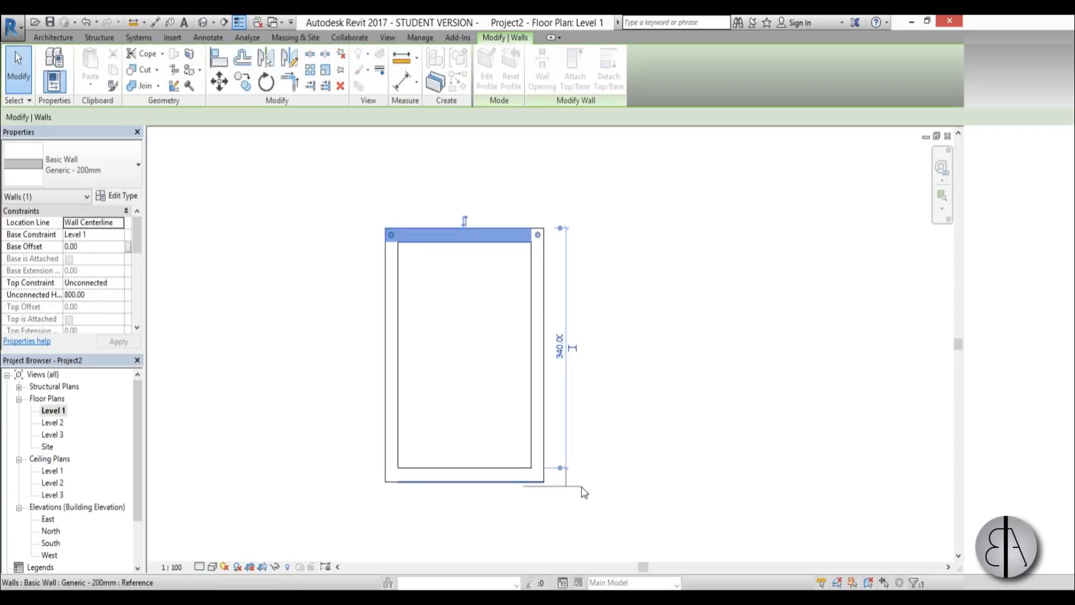
click(560, 348)
text(250)
key(Return)
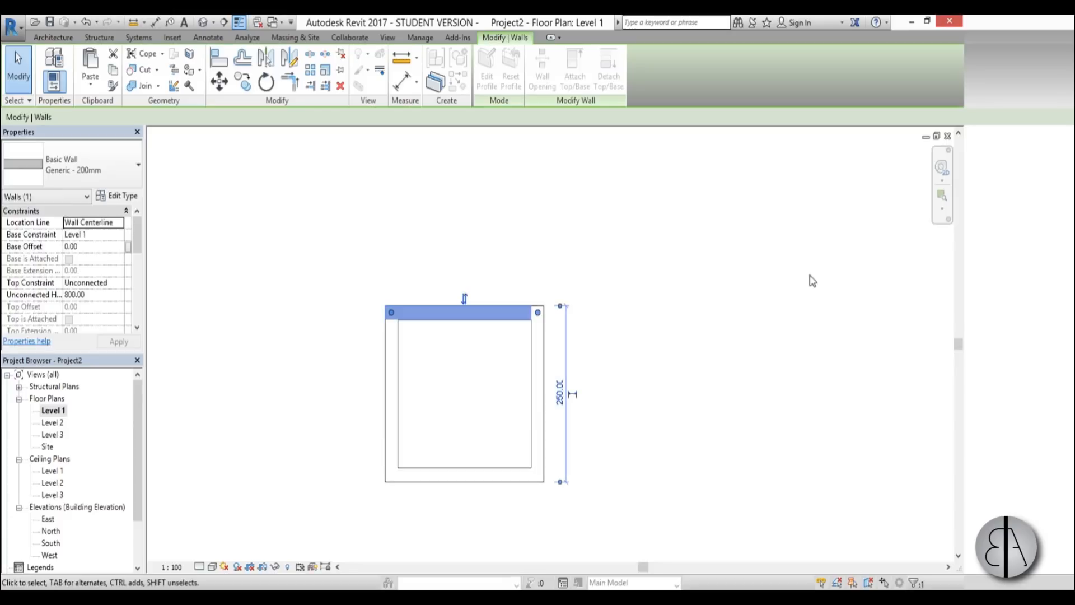
click(813, 258)
scroll(552, 294, down, 3)
middle_drag(598, 393, 606, 356)
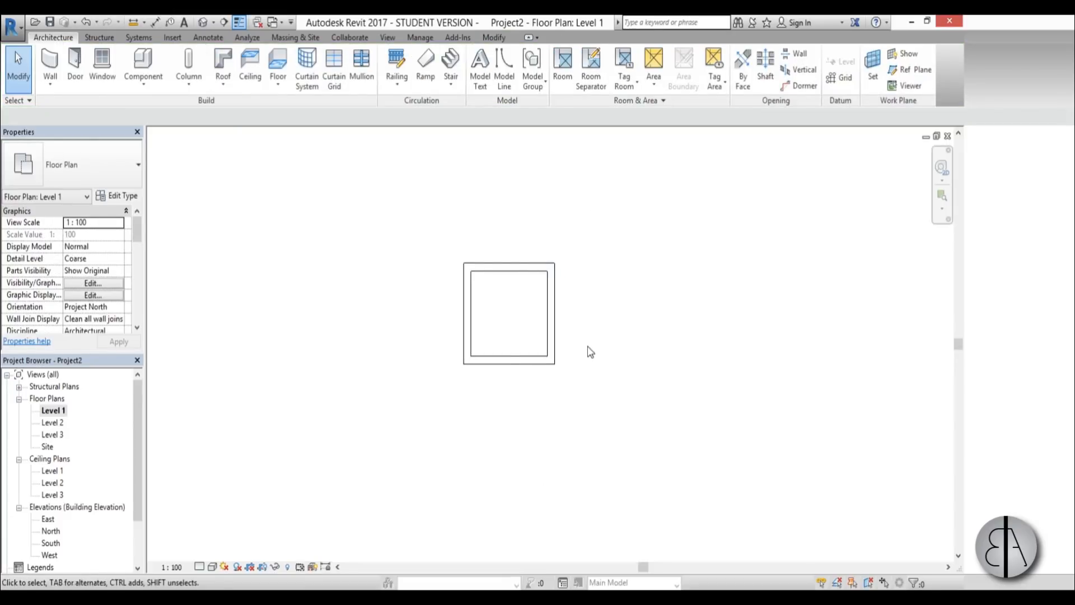
Start a Cast-In-Place Monolithic Stair with 15 desired risers and a run width of 125 cm.
scroll(587, 350, up, 2)
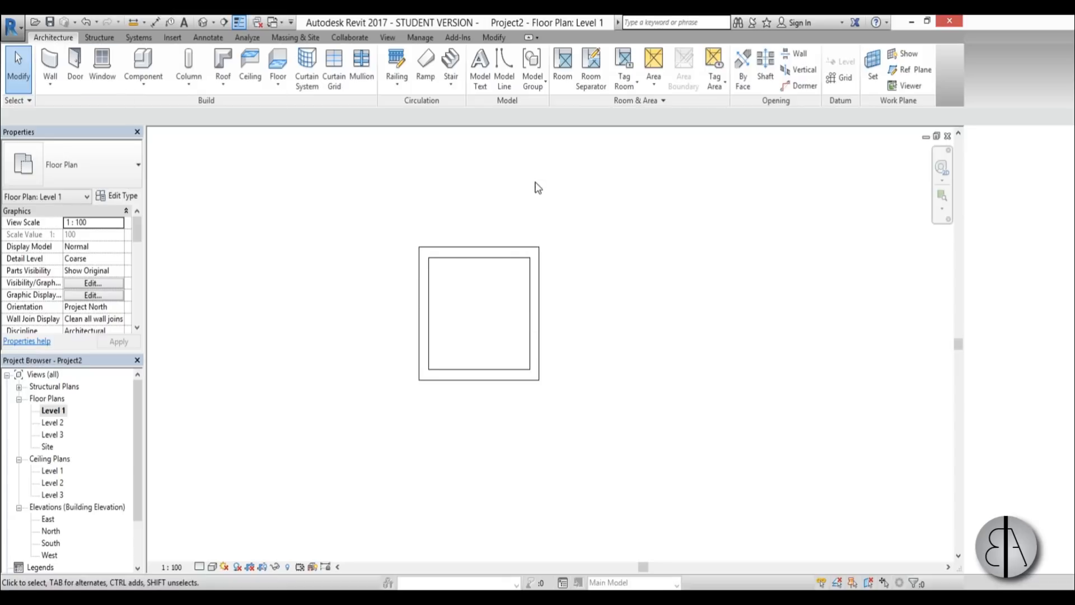
scroll(468, 198, down, 1)
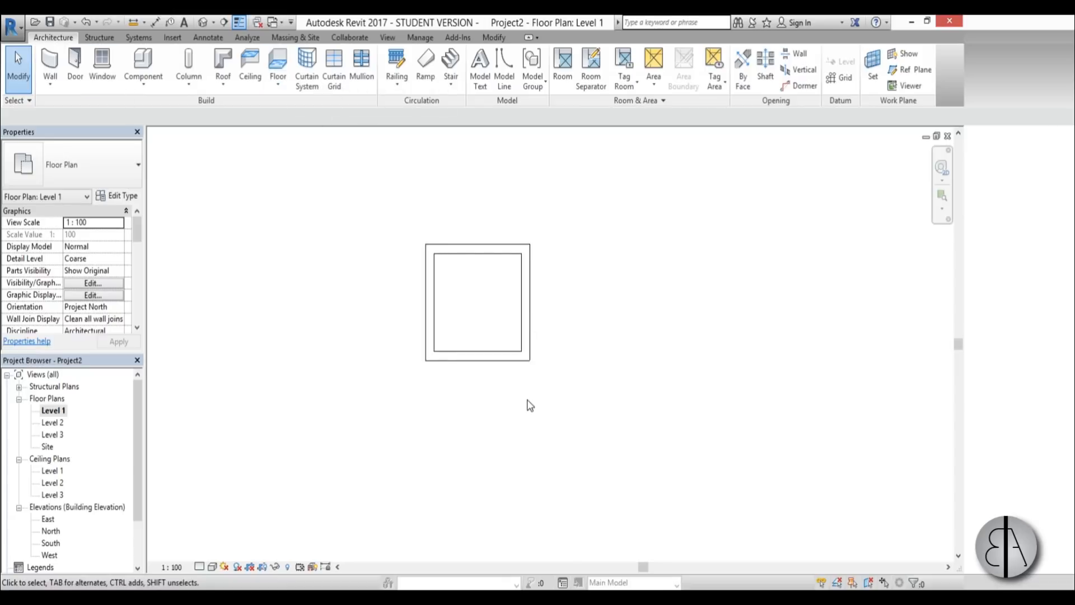
scroll(530, 405, down, 1)
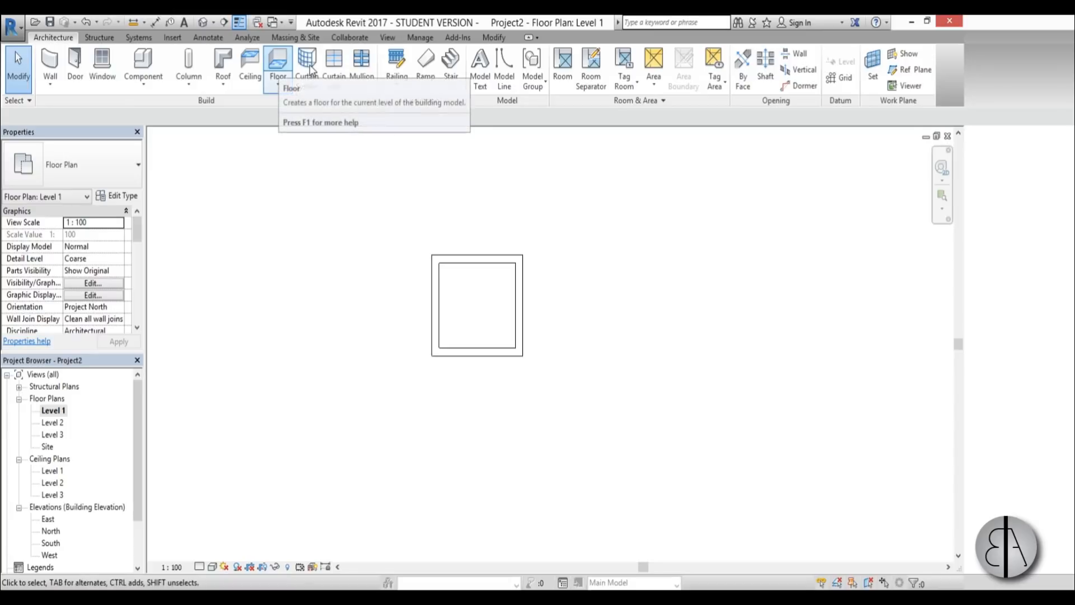
click(451, 63)
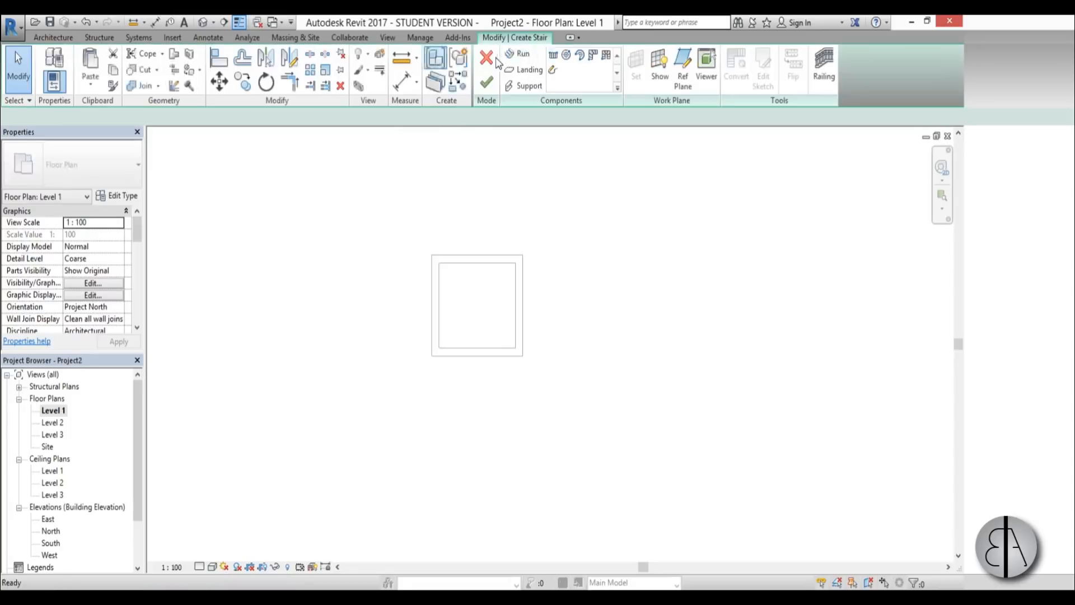
click(93, 175)
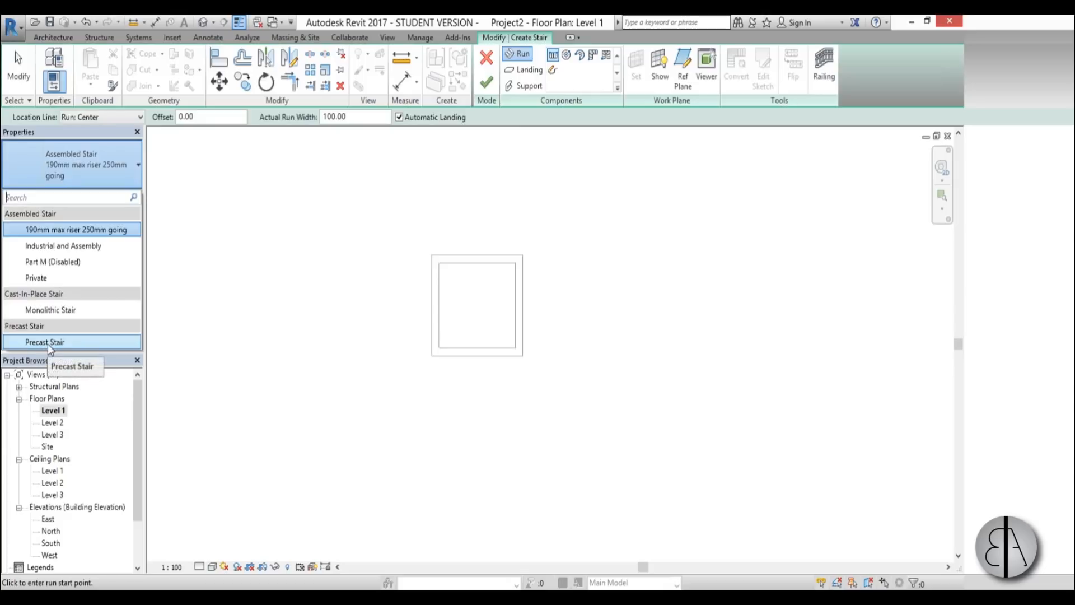
click(38, 311)
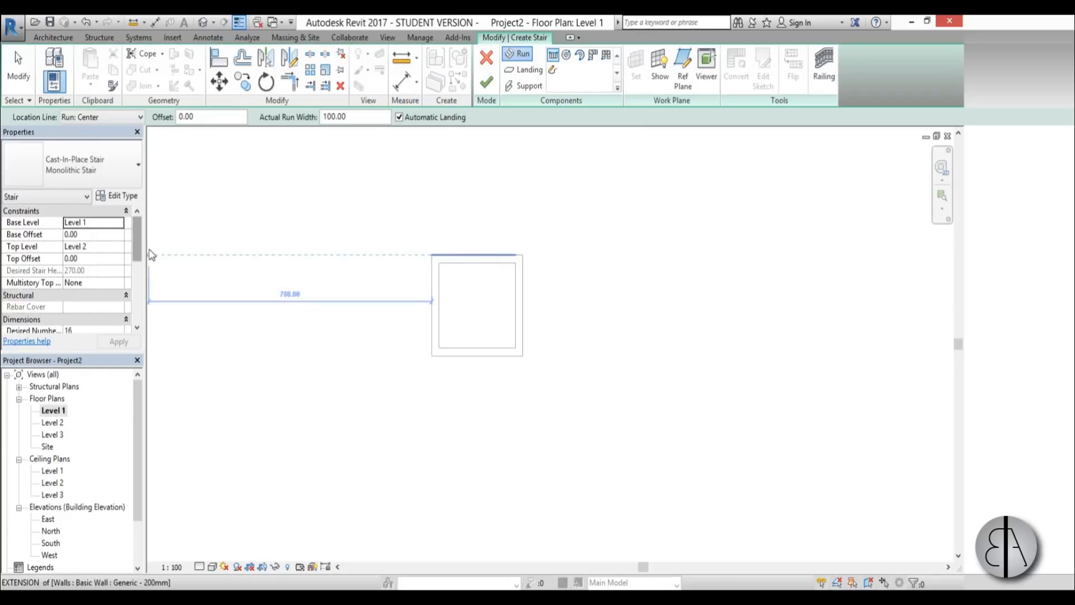
scroll(84, 259, down, 3)
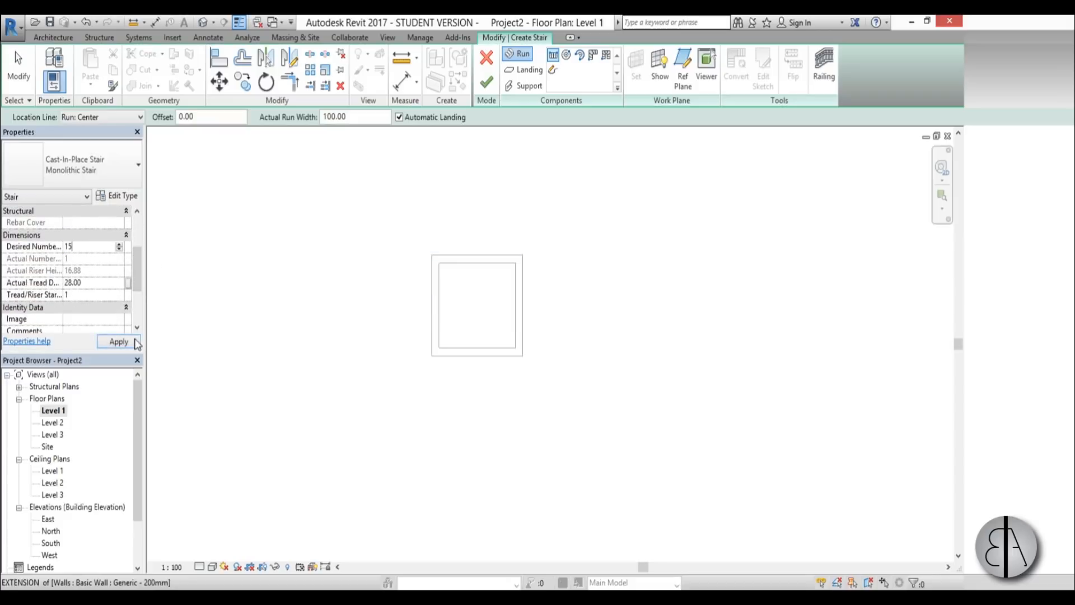
click(134, 340)
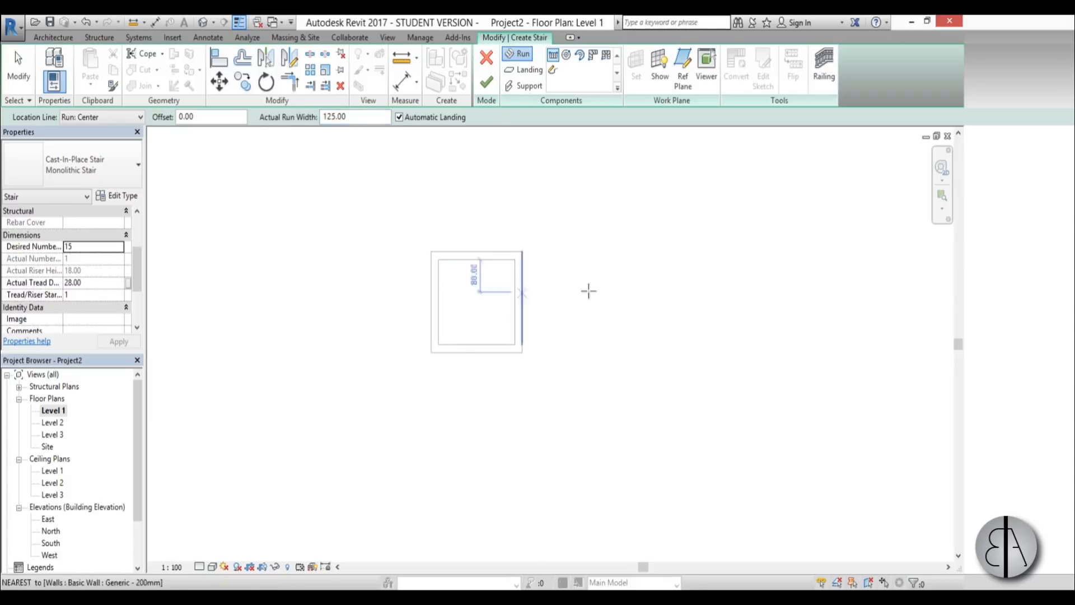
Sketch three stair runs of five risers each with automatic landings, wrapping the south, west and north sides of the wall box.
scroll(554, 324, up, 1)
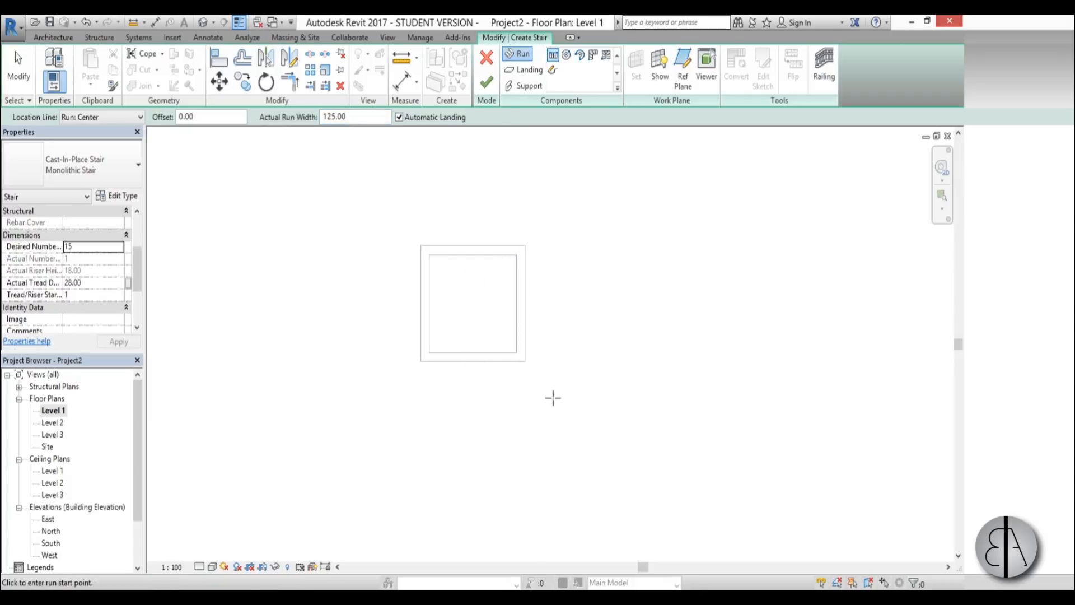
click(553, 402)
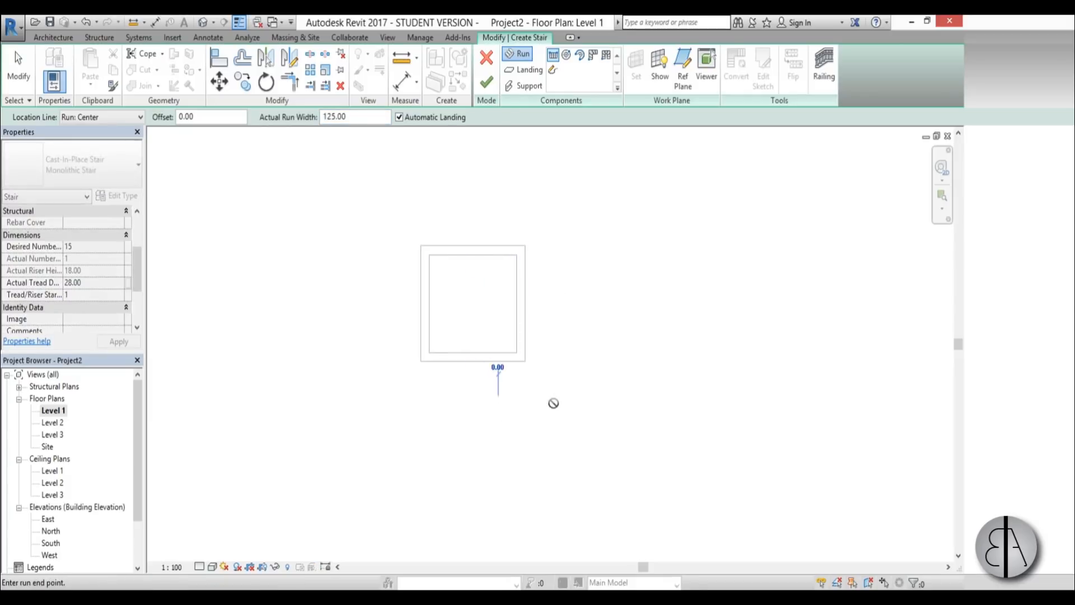
click(497, 402)
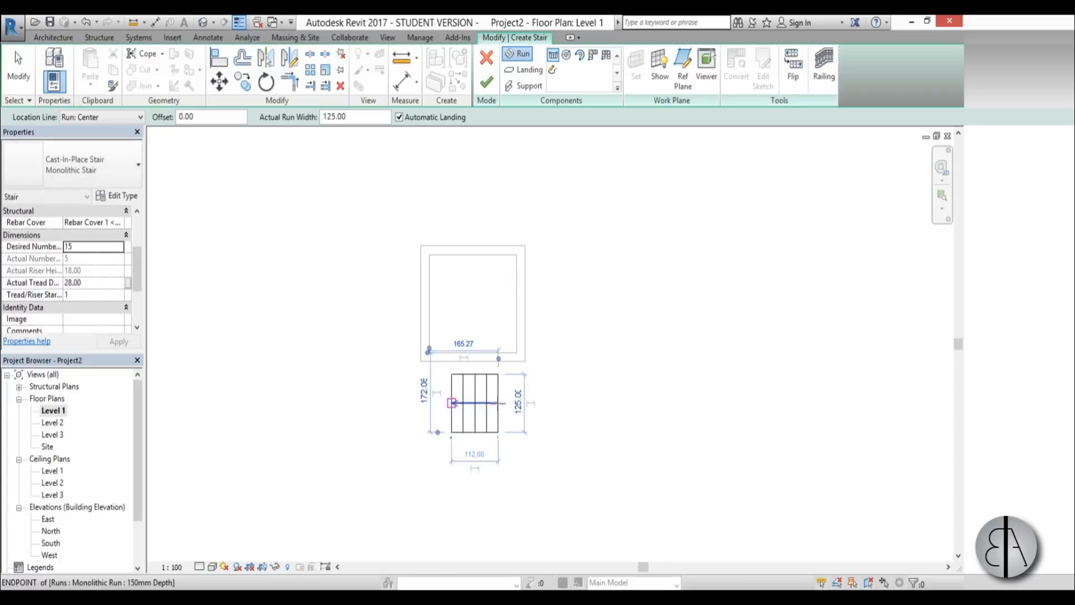
click(422, 336)
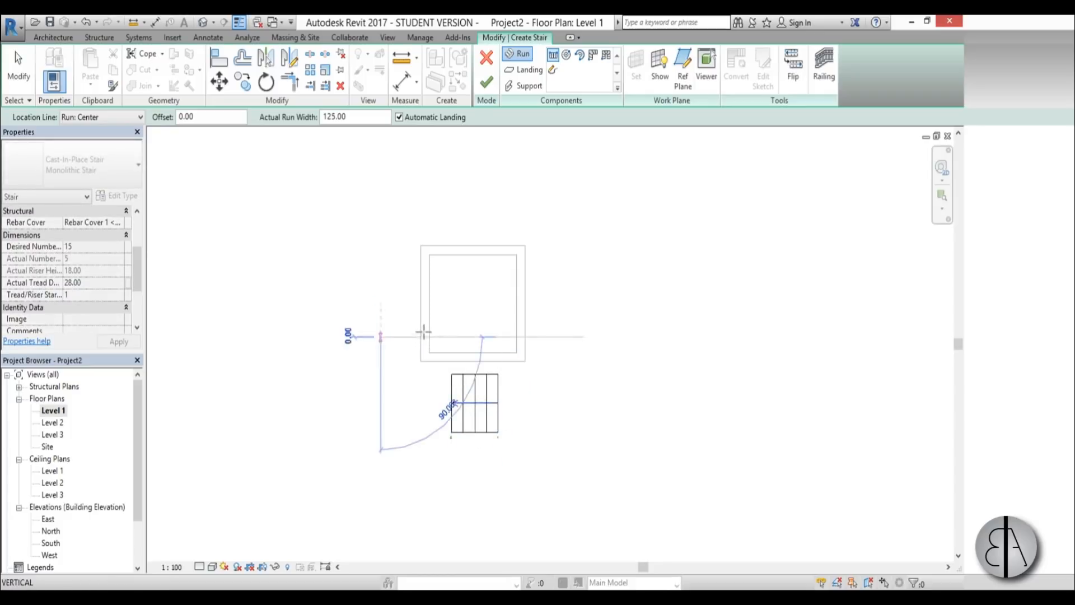
click(424, 290)
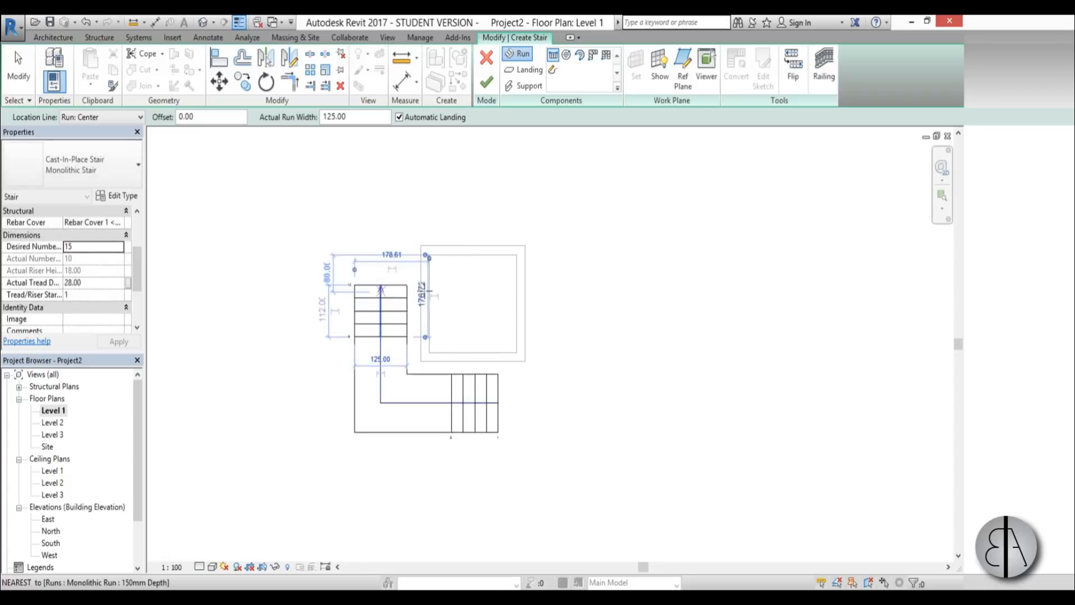
click(487, 209)
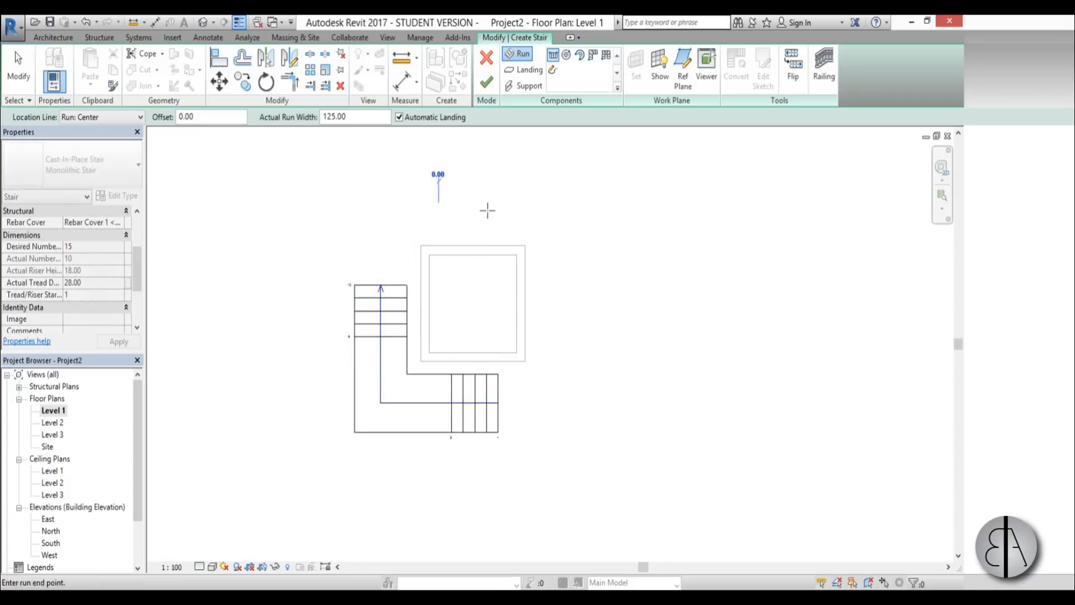
click(574, 211)
key(Escape)
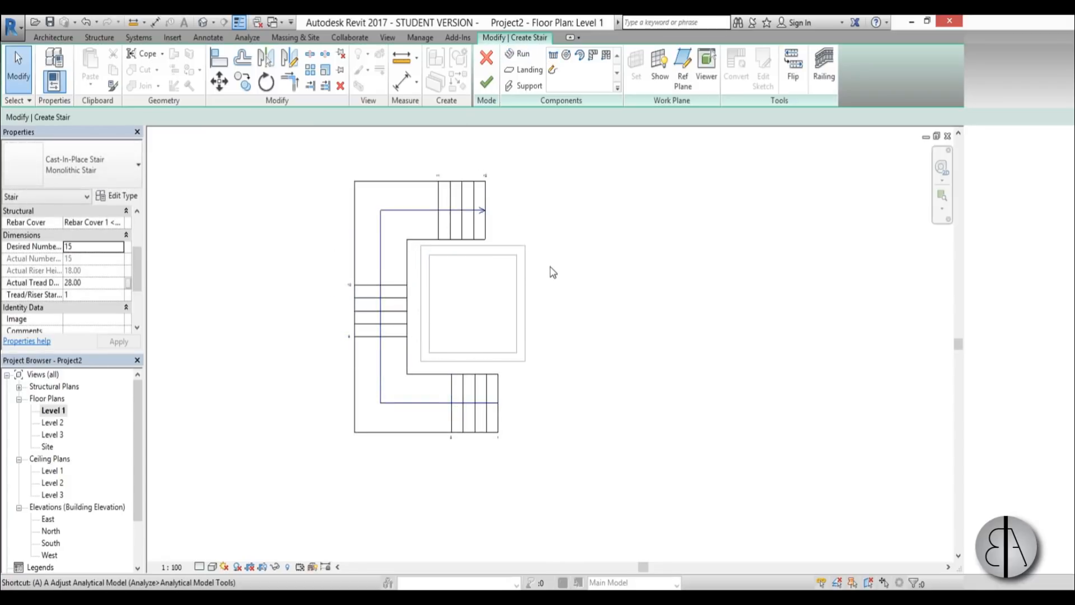
Align the inner edges of the north, south and west stair runs to the outer faces of the adjacent walls.
key(a)
key(l)
click(531, 247)
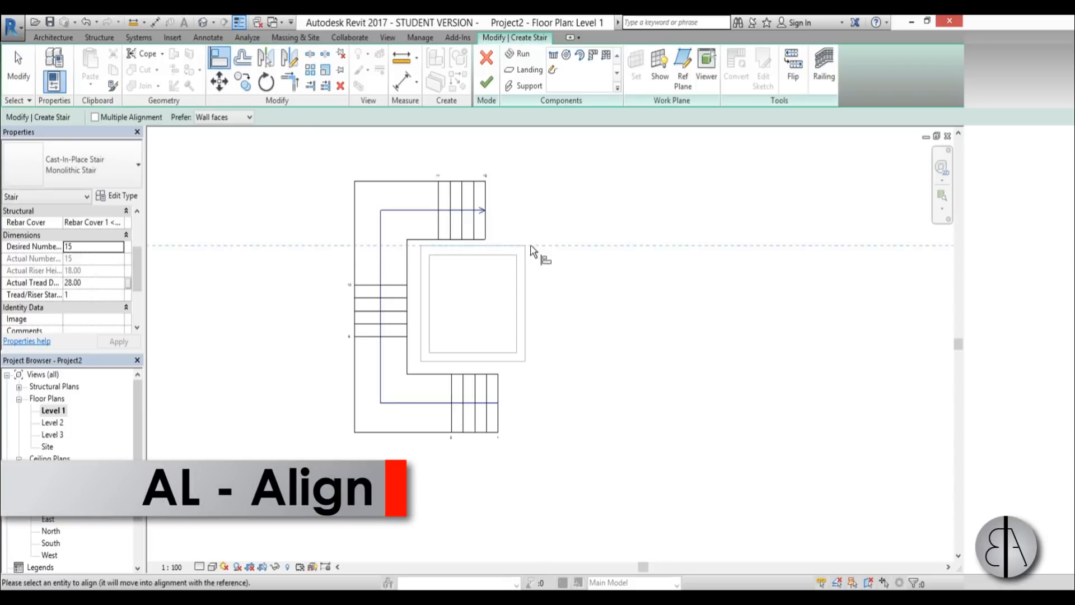
click(532, 241)
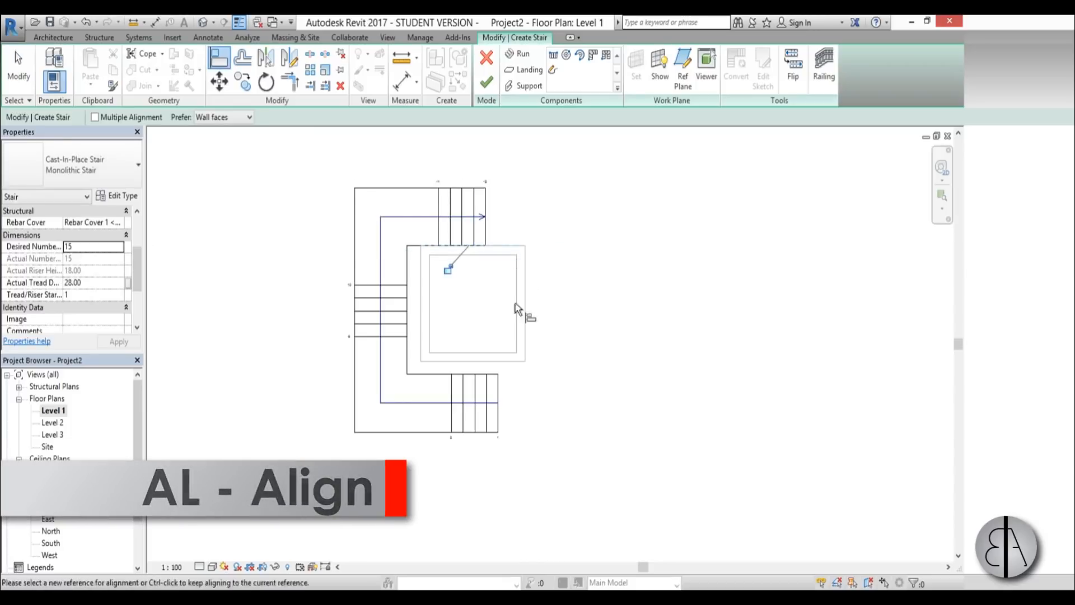
click(511, 363)
click(513, 377)
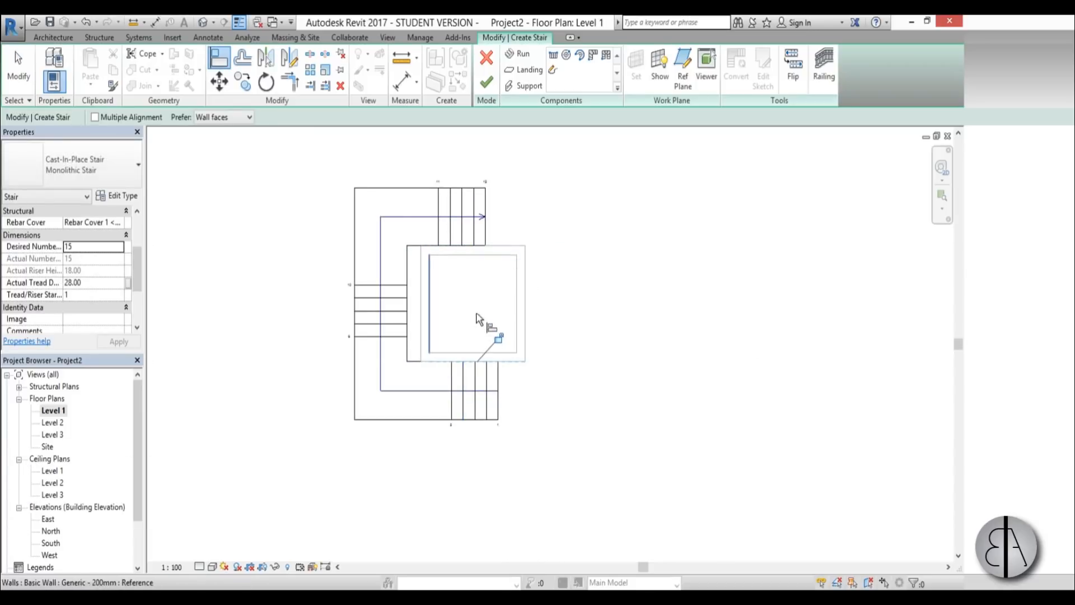
click(464, 311)
click(456, 312)
key(Escape)
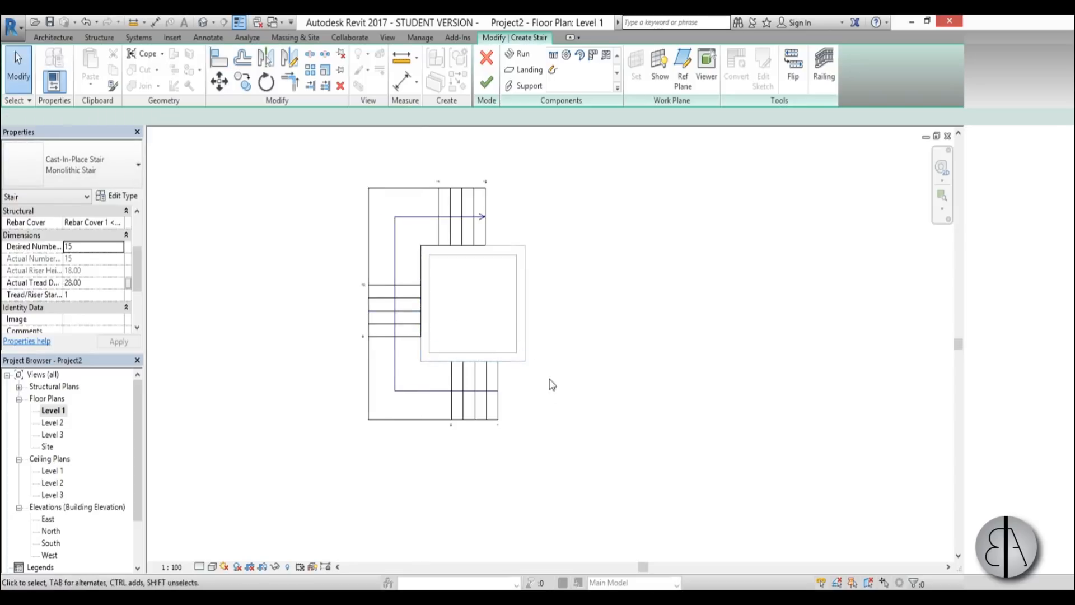
Nudge the south run slightly west and align the north run's end edge with the south run's starting edge.
scroll(547, 247, up, 2)
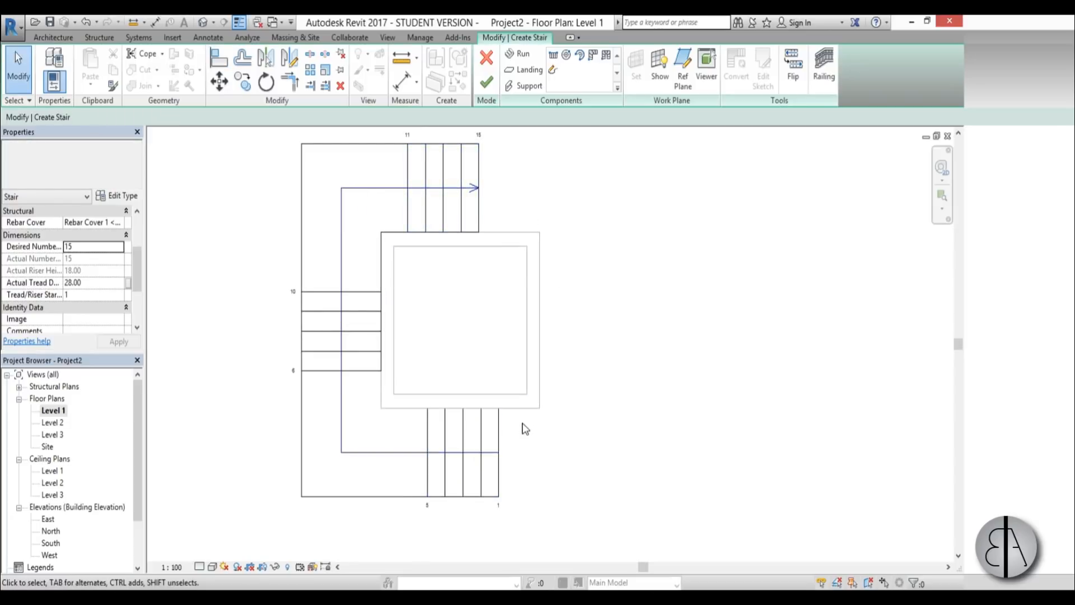
click(496, 426)
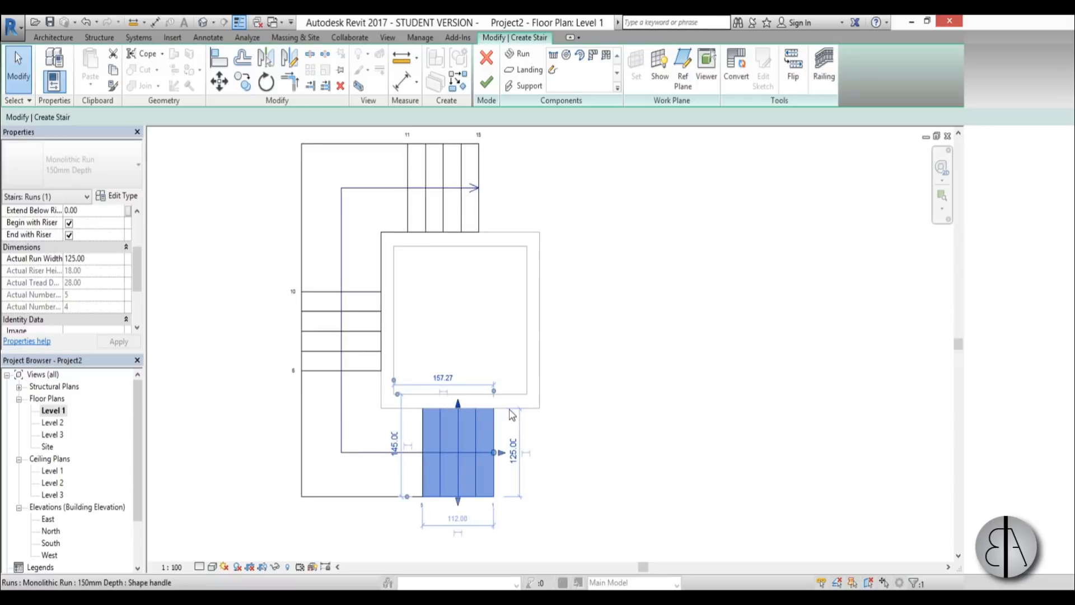
key(Right)
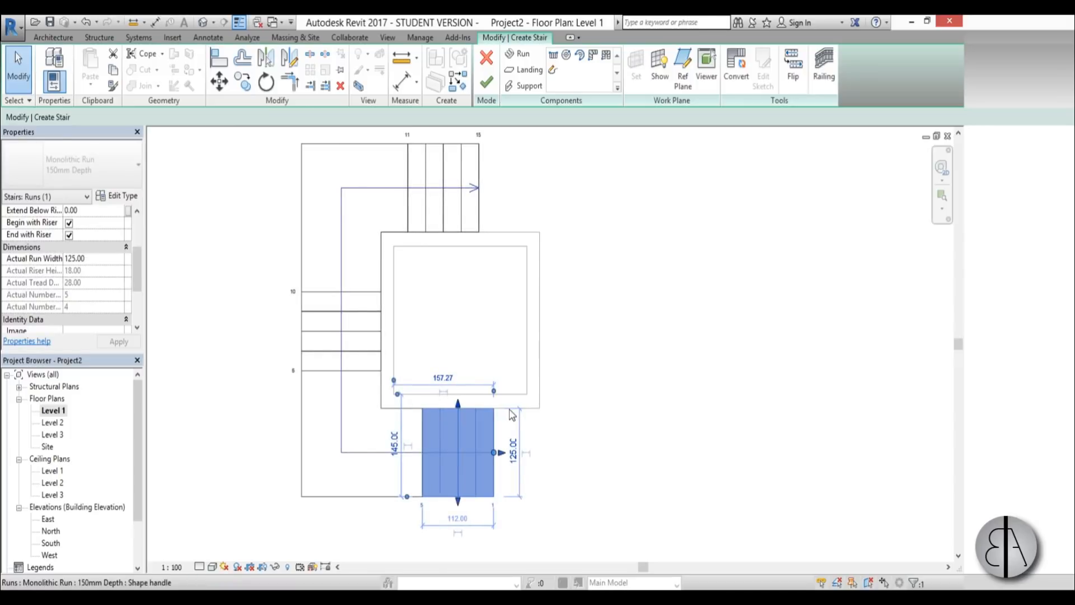
click(525, 332)
key(l)
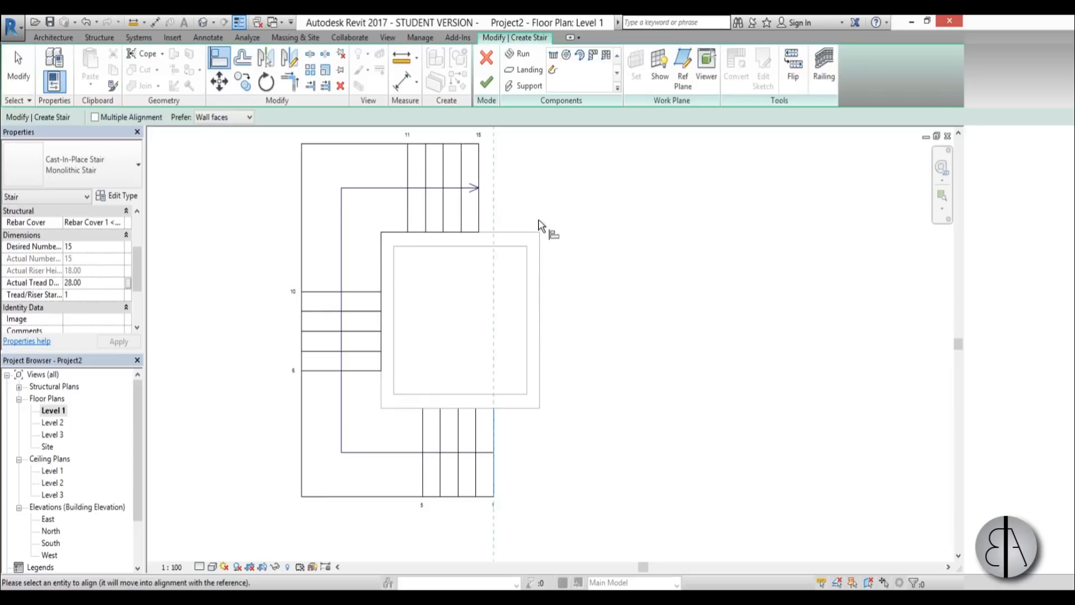
click(480, 224)
scroll(531, 222, down, 2)
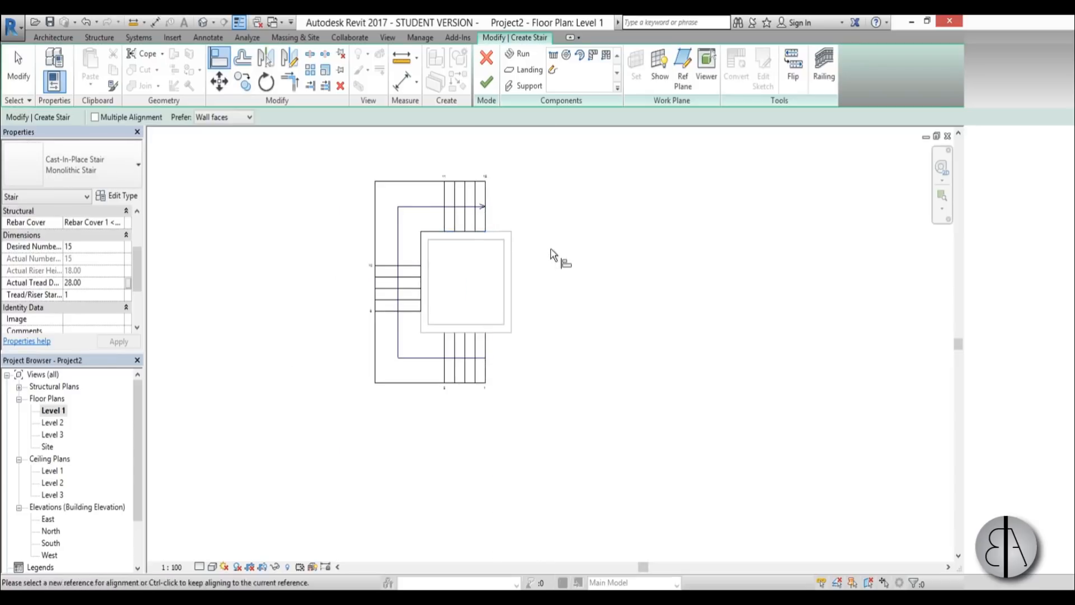
key(Escape)
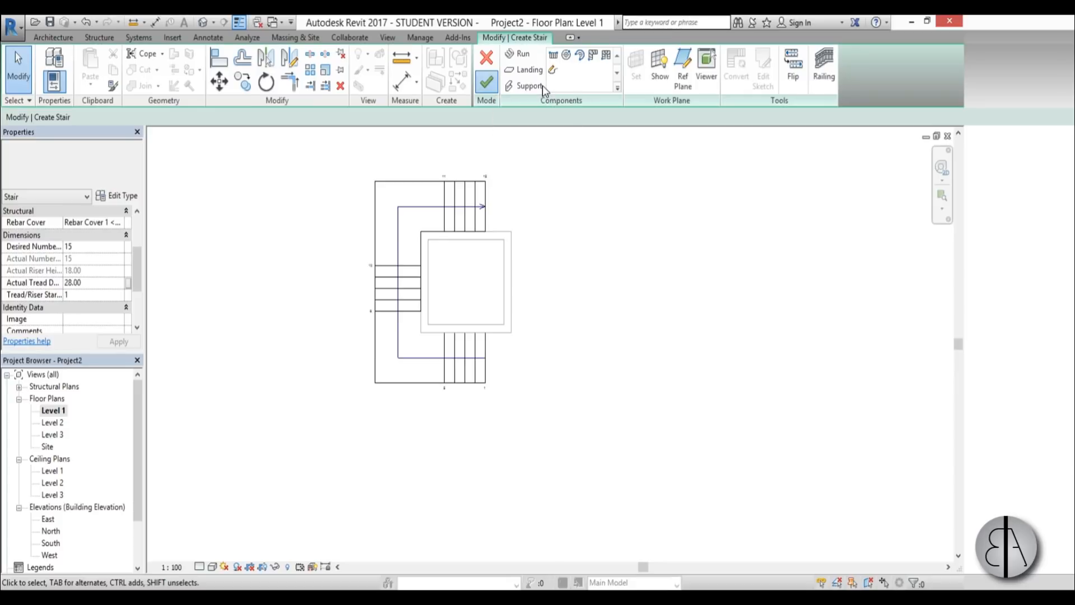
Finish the stair and delete the railings along its inner and outer edges.
click(486, 83)
middle_drag(512, 256, 516, 255)
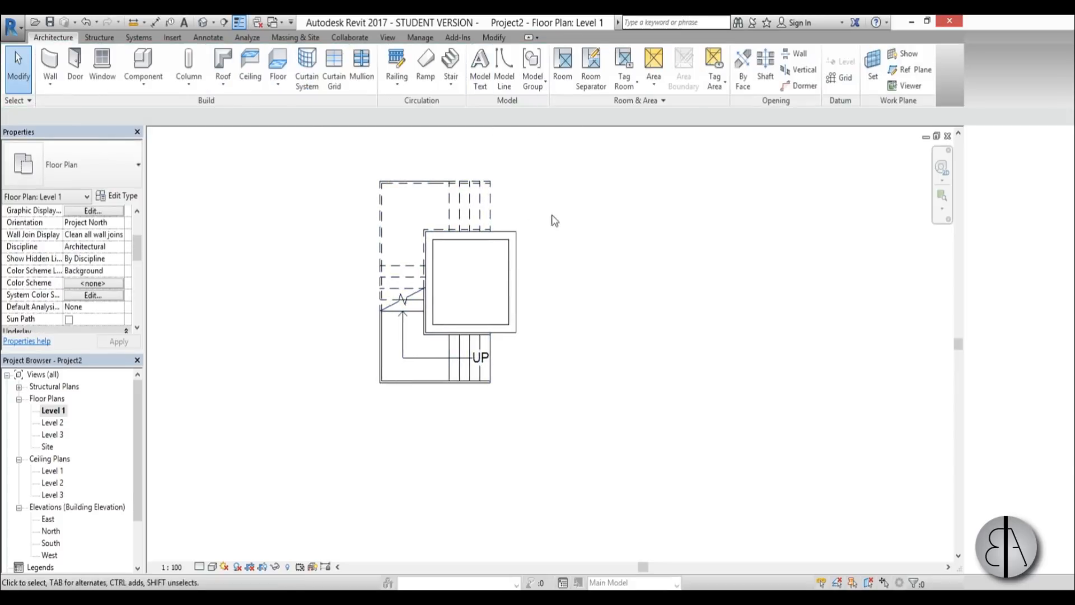
scroll(473, 259, up, 4)
scroll(457, 329, down, 2)
scroll(415, 374, up, 1)
click(462, 382)
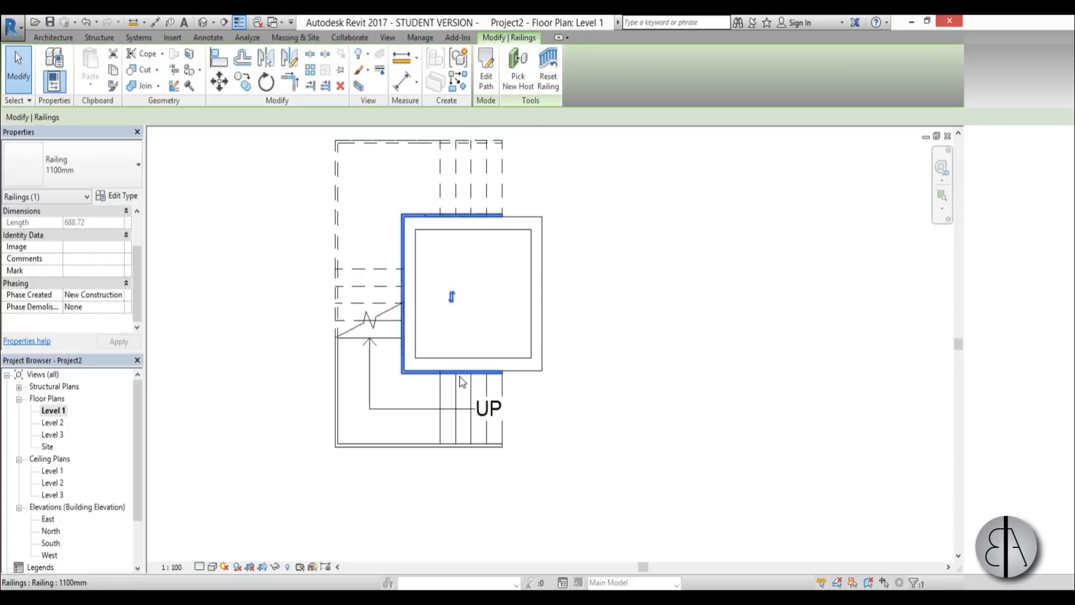
key(Escape)
click(462, 444)
key(Escape)
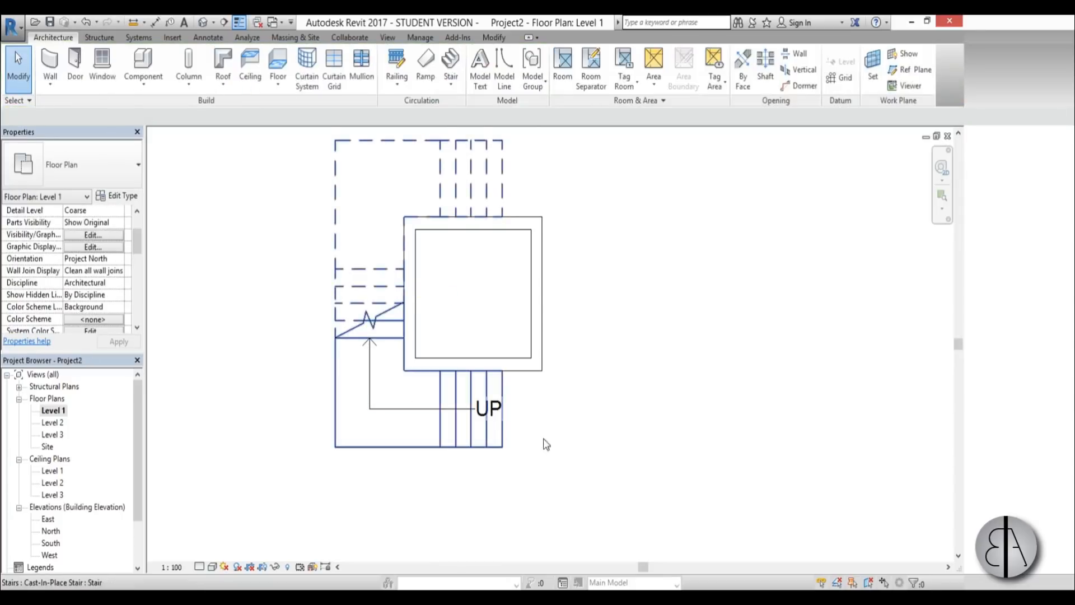
Delete the stair path arrow with its UP label from the Level 1 plan.
click(554, 417)
key(Escape)
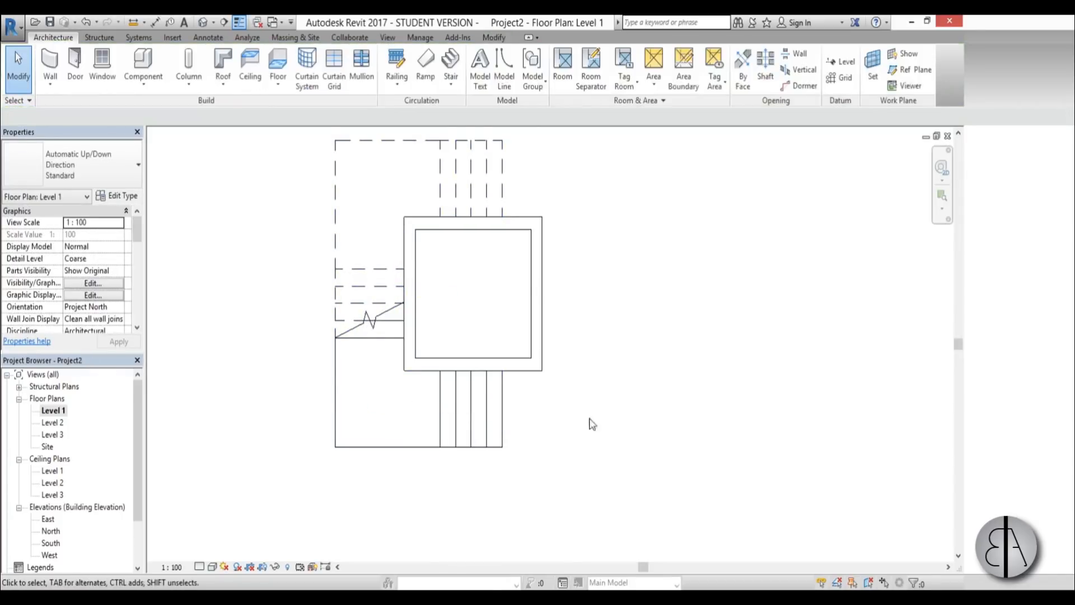
scroll(571, 309, down, 2)
scroll(558, 231, up, 1)
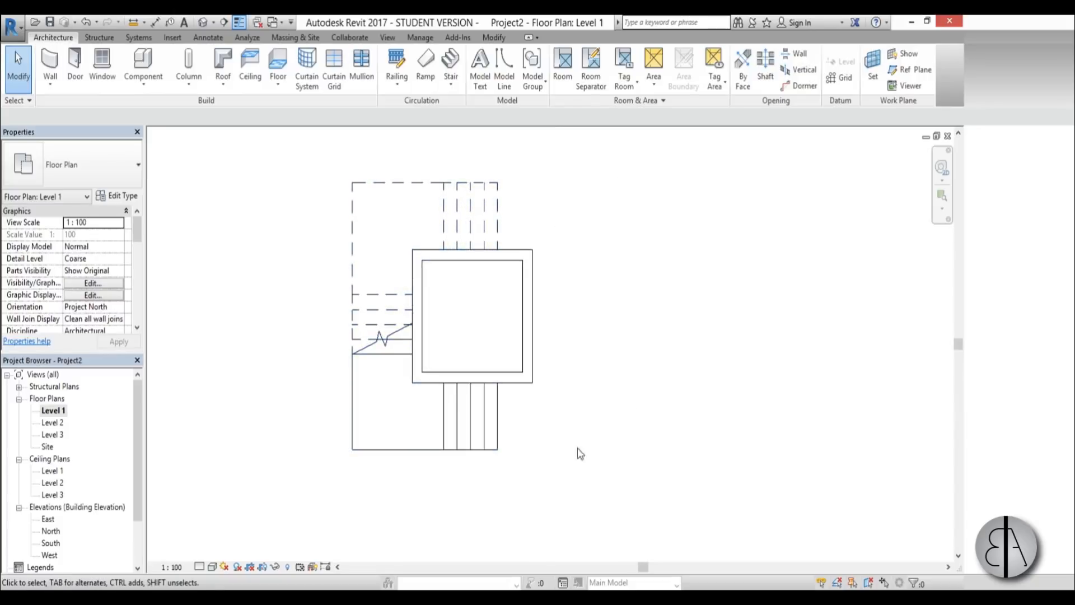
Start a Generic 150mm floor and sketch a rectangular boundary about 200 by 500 cm from the north run's end to the south run's outer start corner.
click(285, 64)
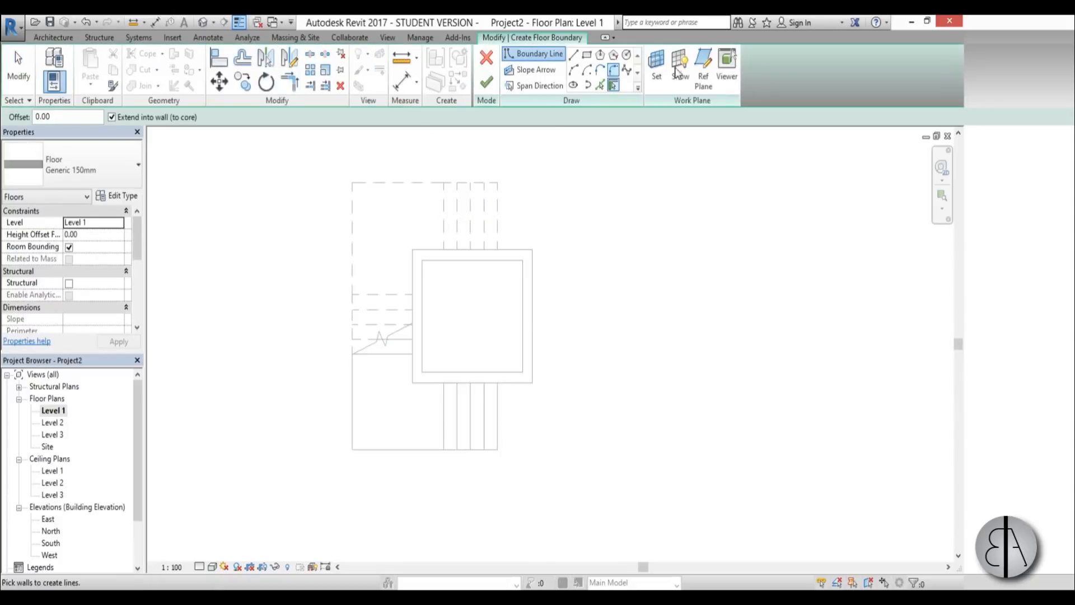
click(587, 54)
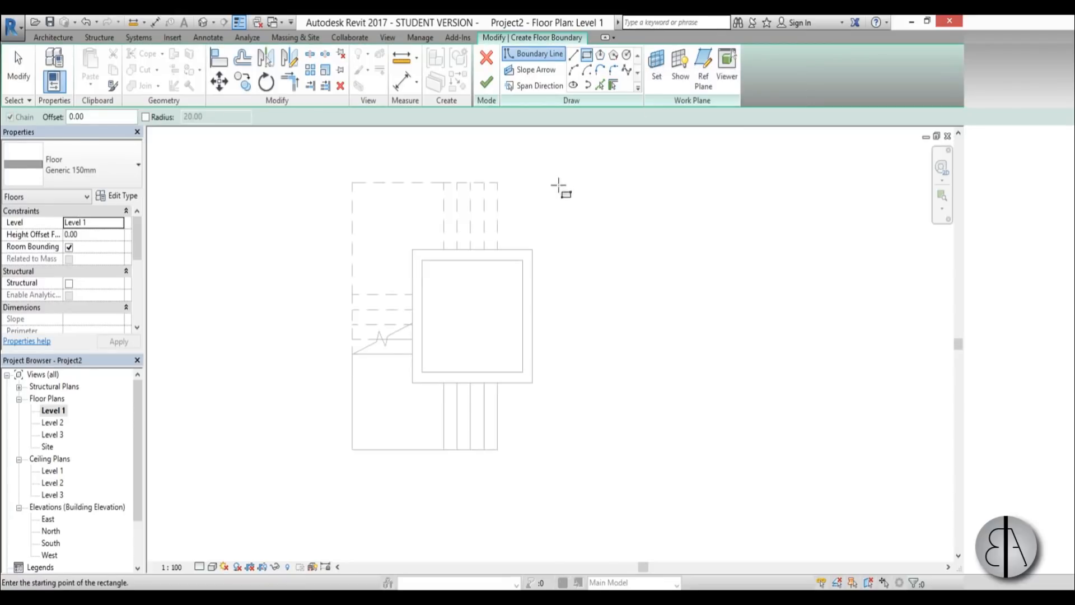
click(497, 183)
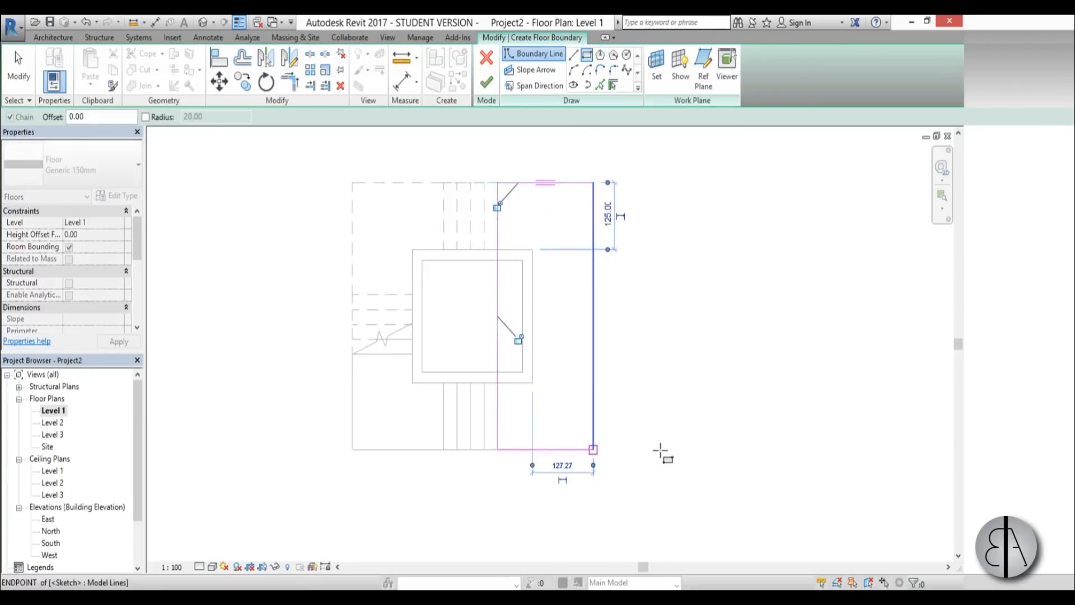
click(633, 458)
key(Escape)
key(Escape)
Set the floor boundary's east edge 125 cm from the outer face of the core's east wall.
click(593, 381)
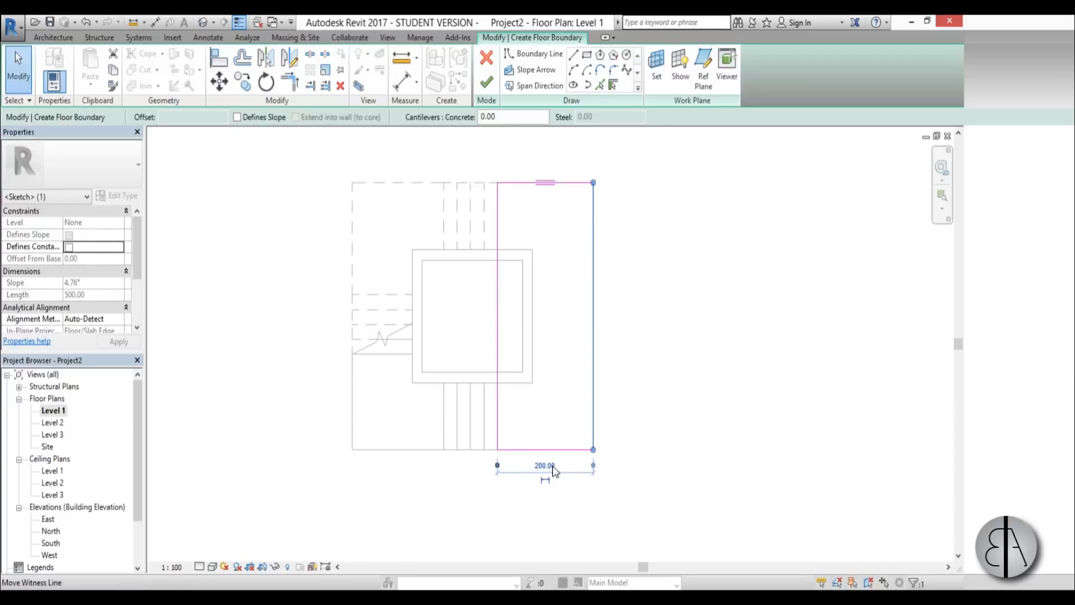
drag(598, 362, 591, 360)
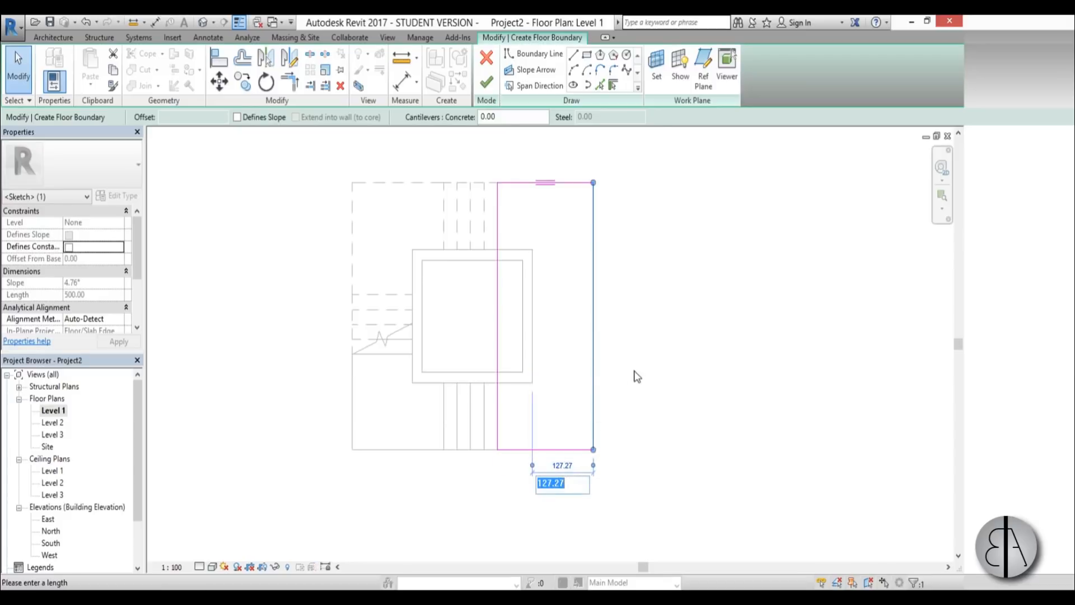
text(125)
key(Return)
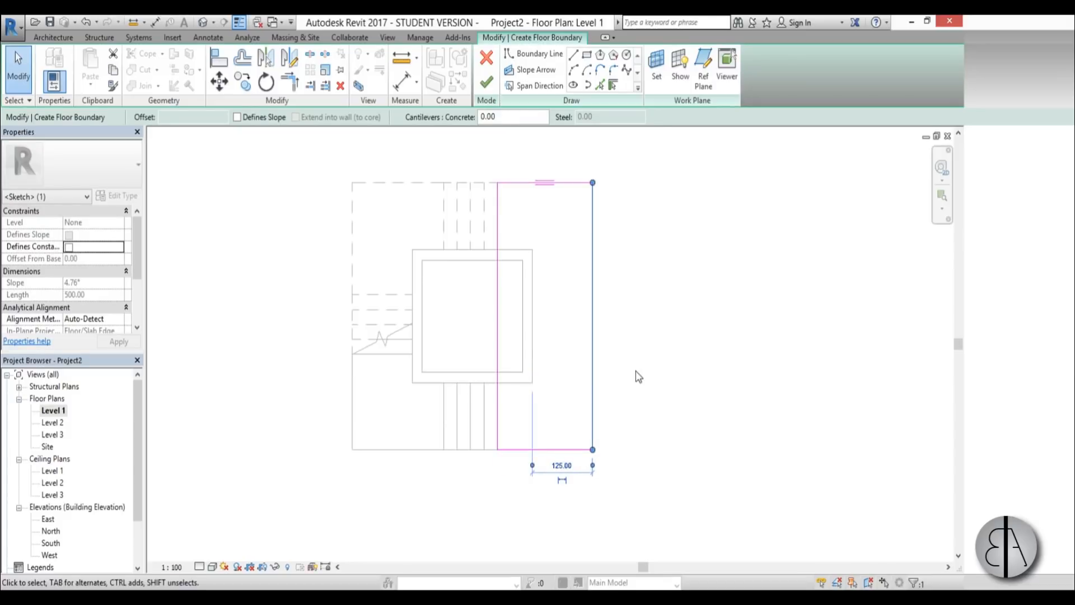
click(639, 376)
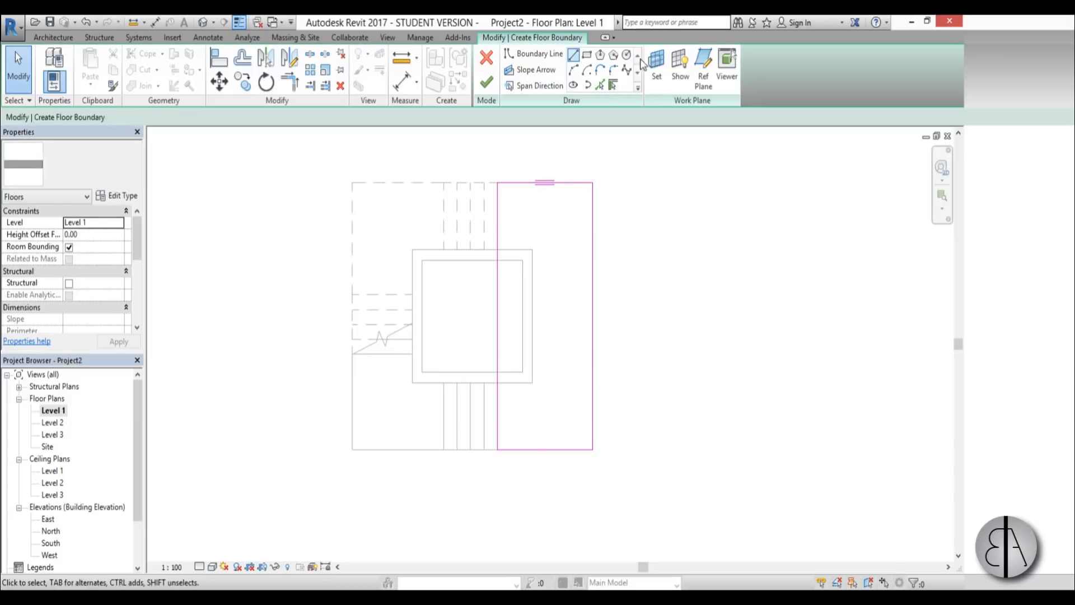
Draw floor boundary lines along the outer faces of the core's south, east and north walls within the rectangle.
click(533, 53)
click(532, 383)
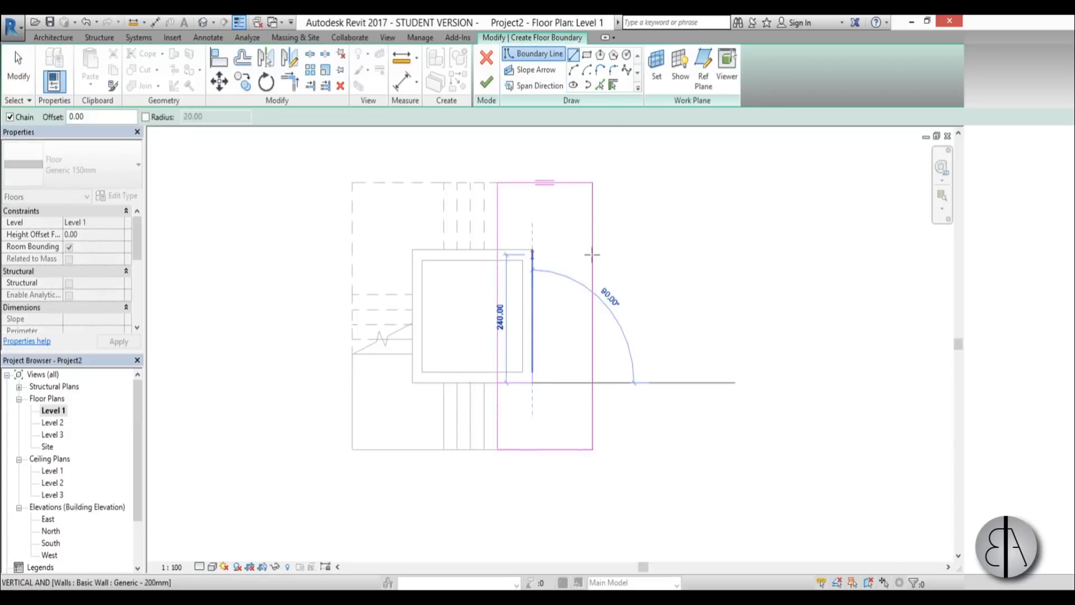
click(532, 249)
click(497, 249)
key(Escape)
key(Escape)
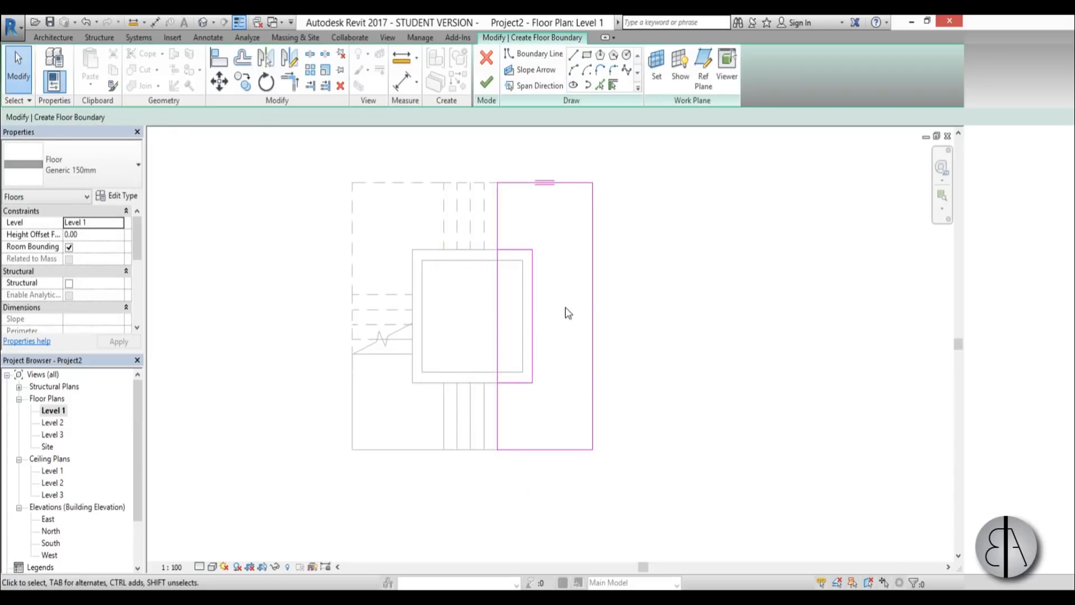
key(s)
key(l)
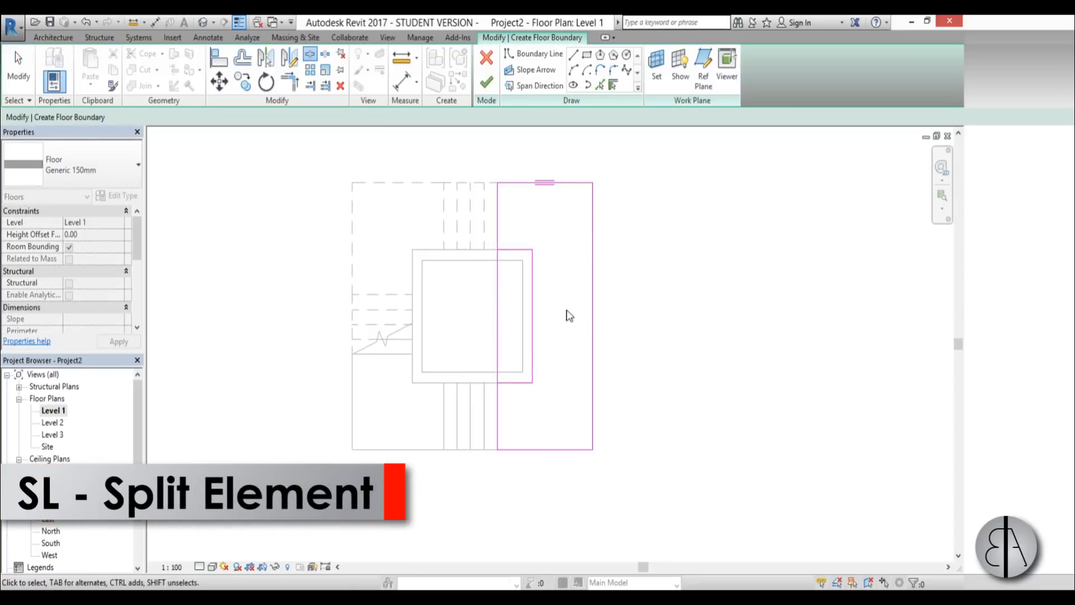
key(Escape)
Trim the rectangle's west edge at the core's north and south boundary lines, and finish the floor.
key(t)
key(r)
click(514, 249)
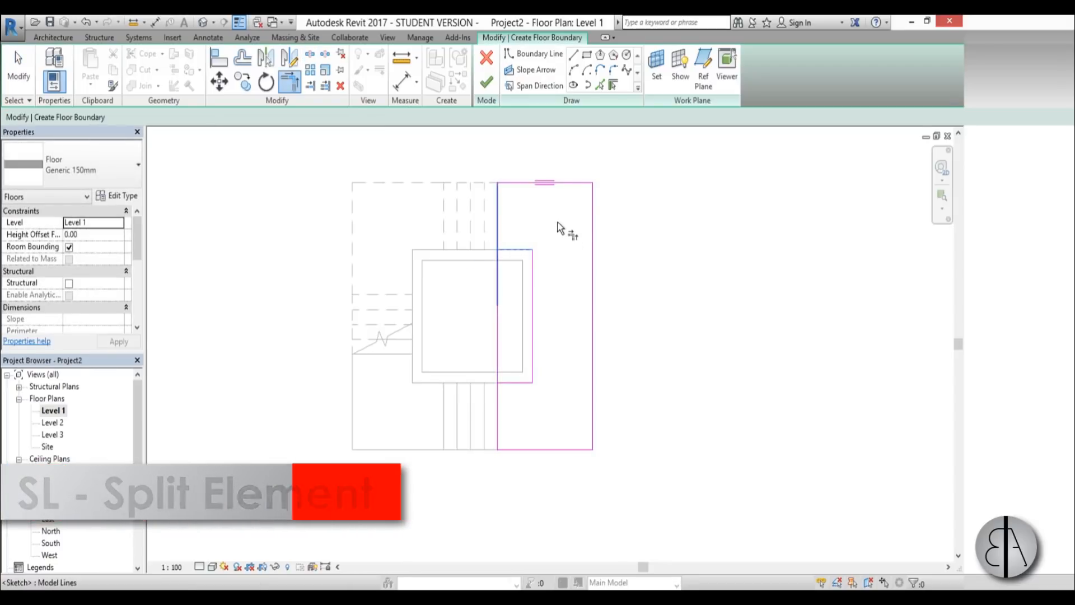
click(497, 223)
click(497, 414)
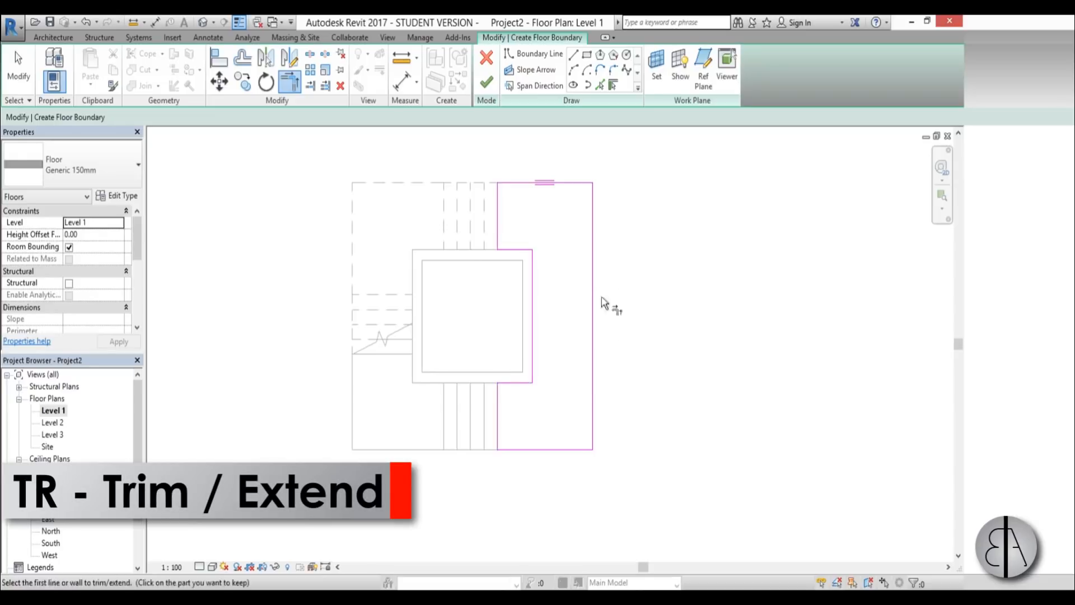
key(Escape)
middle_drag(550, 332, 544, 314)
click(486, 82)
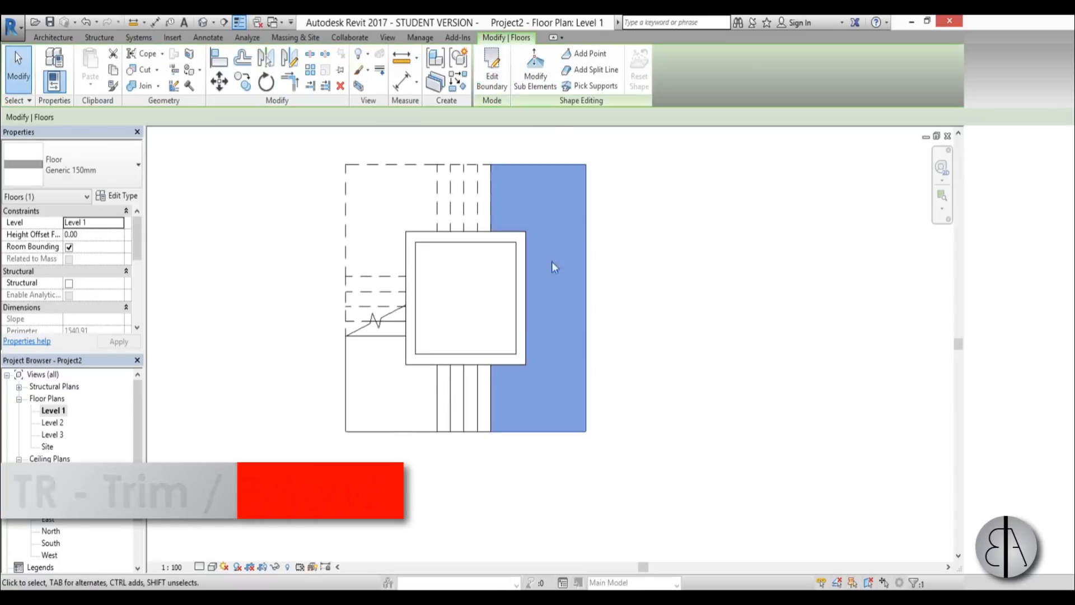
In the 3D view, copy the floor and stair and paste them aligned to Level 2 and Level 3.
click(203, 22)
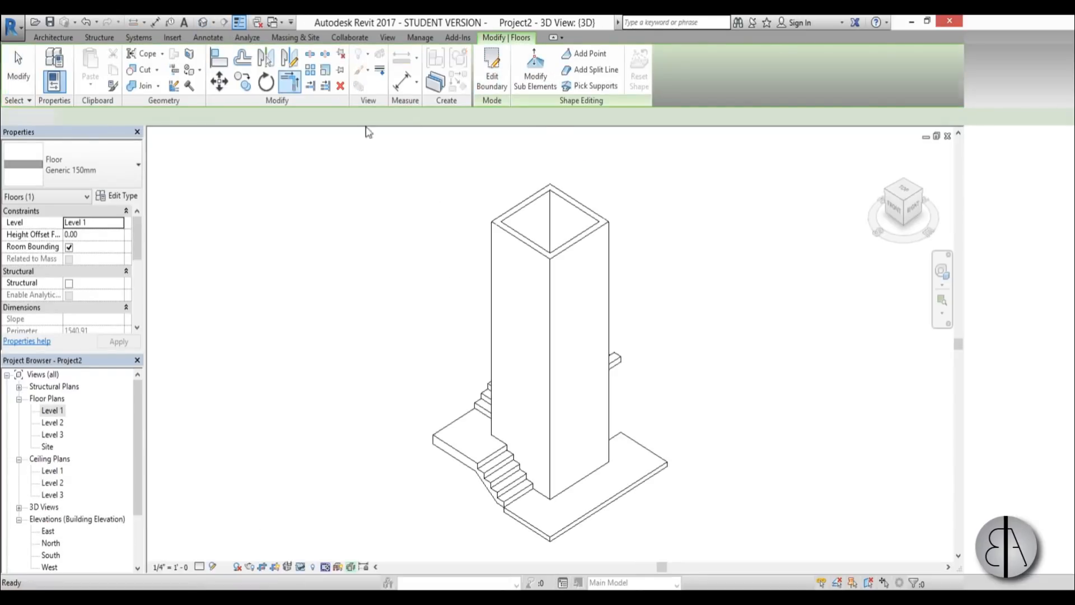
shift+middle_drag(649, 280, 688, 472)
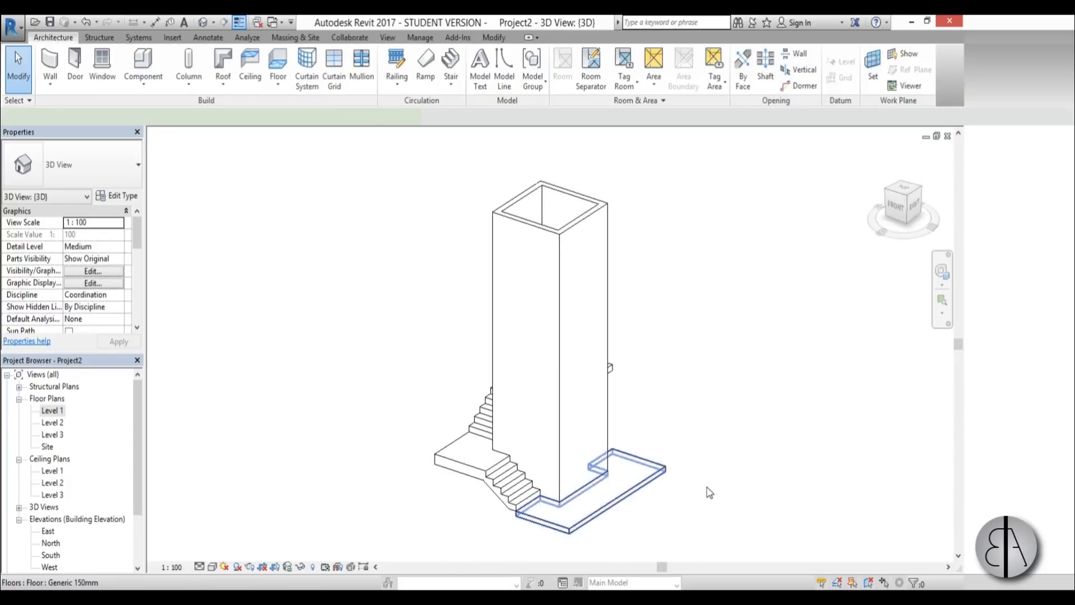
click(633, 491)
ctrl+click(486, 414)
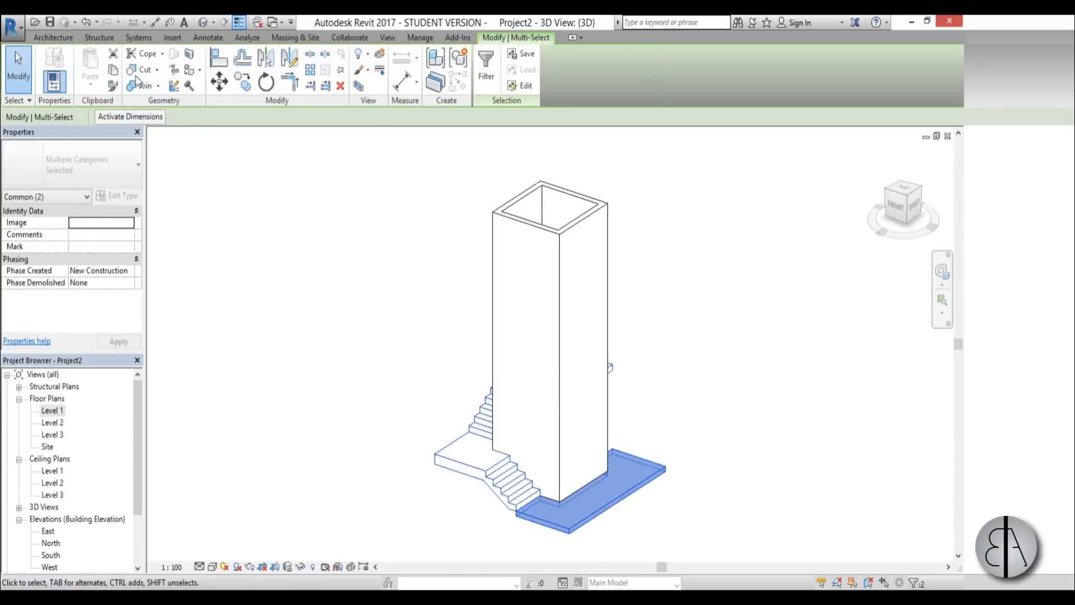
click(113, 69)
click(90, 84)
click(147, 139)
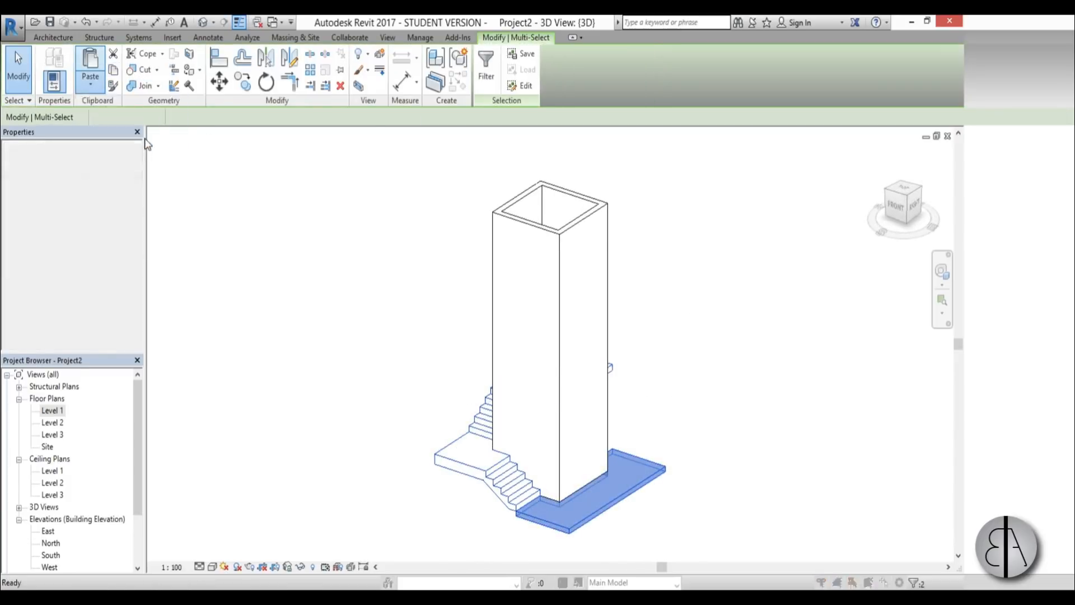
drag(473, 226, 474, 239)
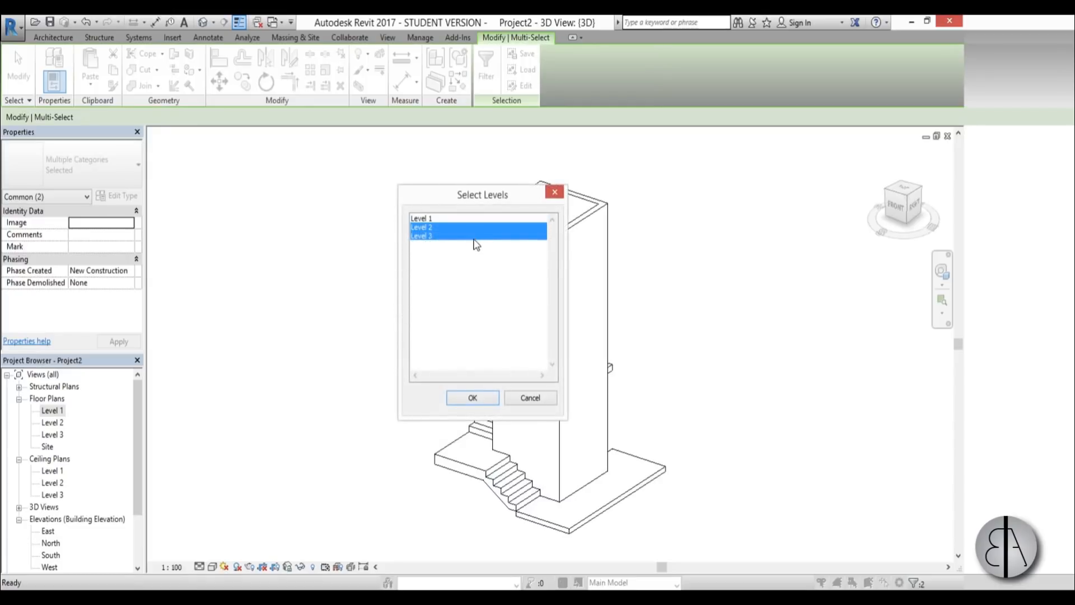
key(Return)
shift+middle_drag(787, 472, 683, 400)
key(Escape)
scroll(664, 381, up, 1)
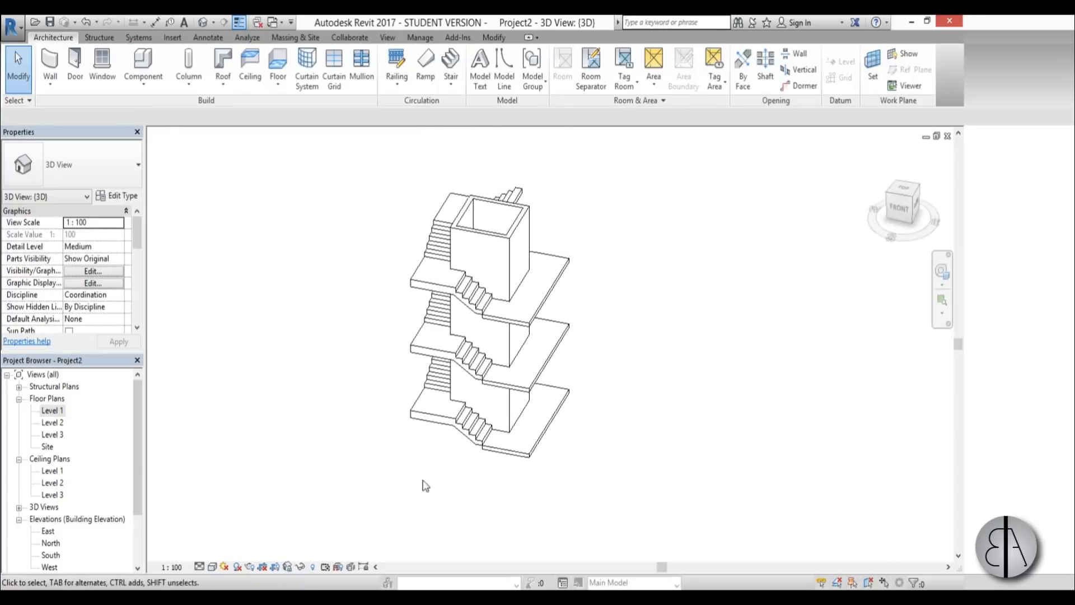
Open the South elevation and examine how the stairs and floor slabs line up with the level lines.
double_click(55, 415)
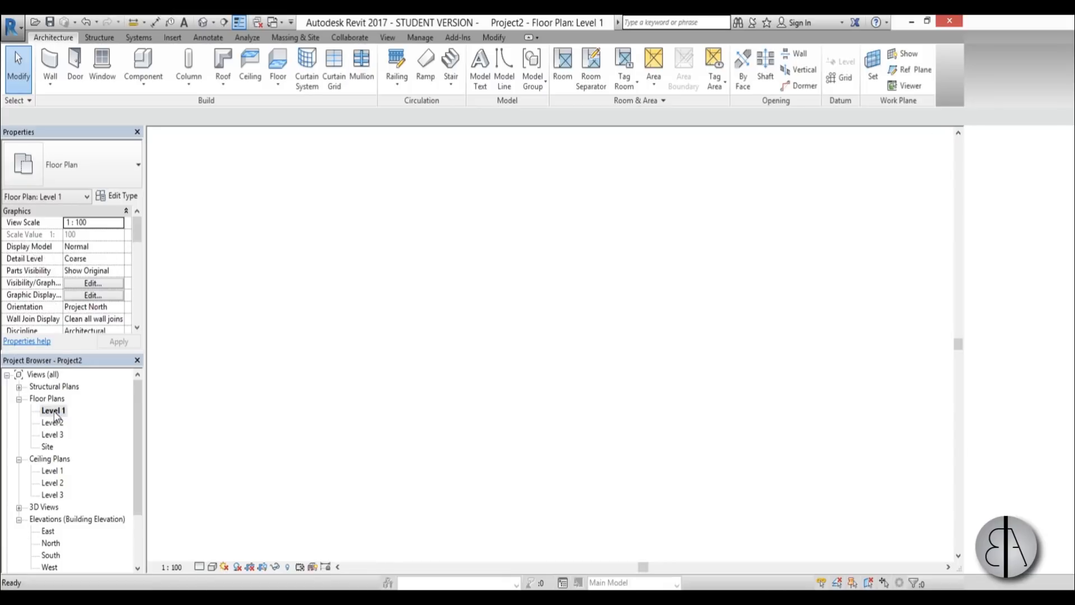
double_click(50, 555)
scroll(574, 336, up, 2)
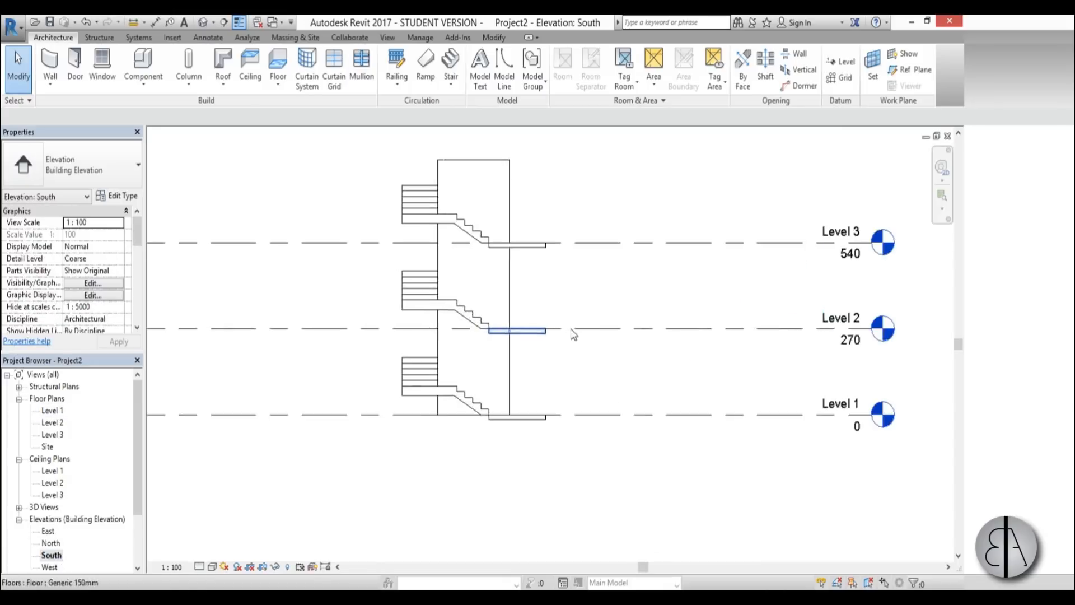
middle_drag(572, 336, 568, 381)
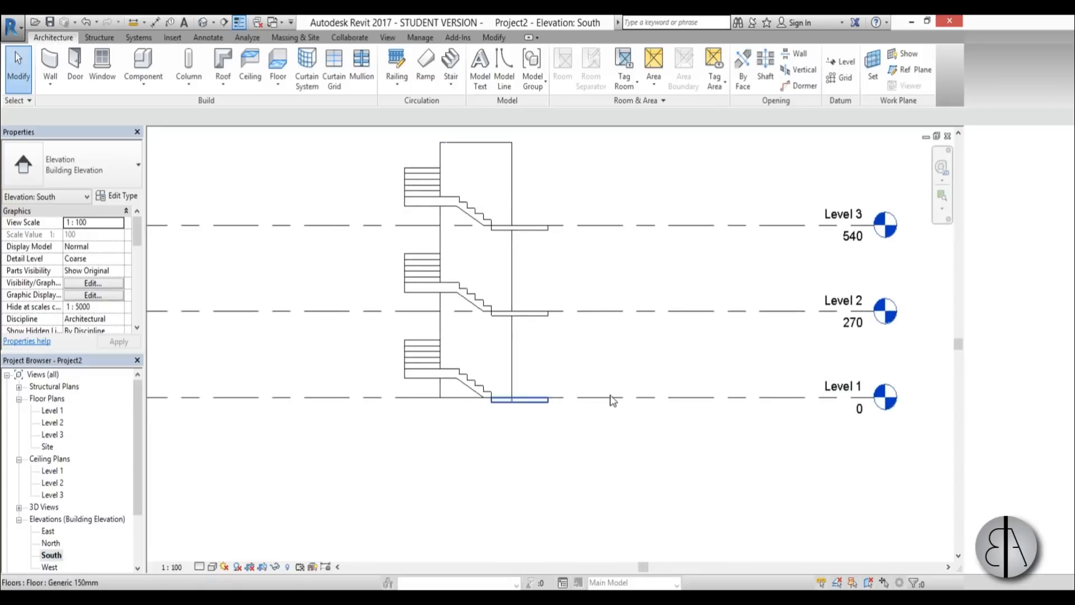
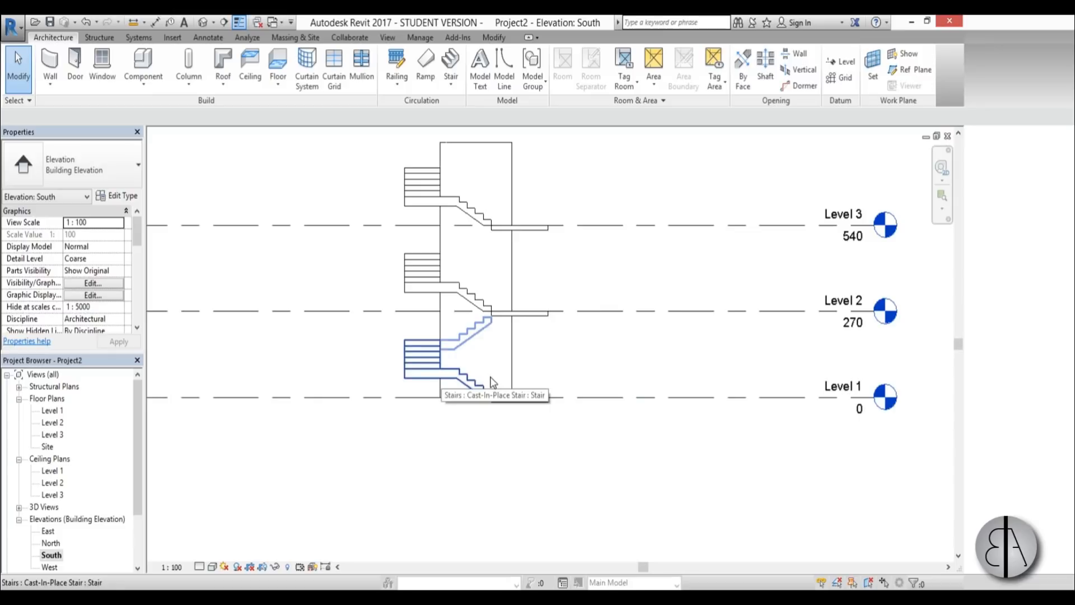
middle_drag(527, 391, 544, 385)
middle_drag(425, 341, 482, 343)
scroll(509, 367, down, 1)
middle_drag(432, 391, 449, 375)
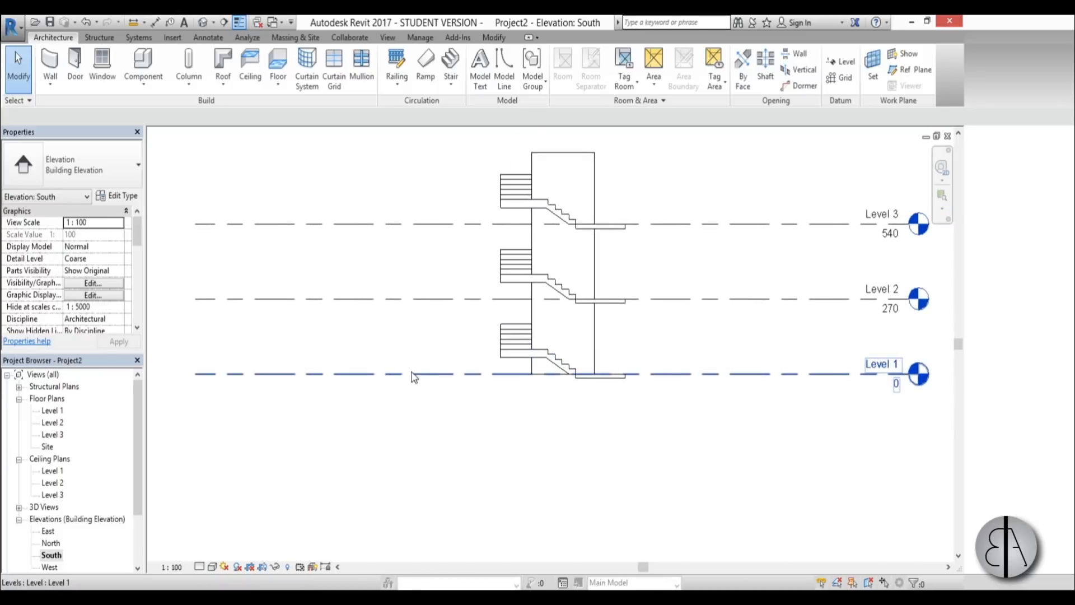
scroll(498, 354, up, 4)
scroll(516, 384, down, 3)
Create a level similar to Level 1 at an elevation of about 90 cm, spanning the full width of the existing level lines.
click(448, 392)
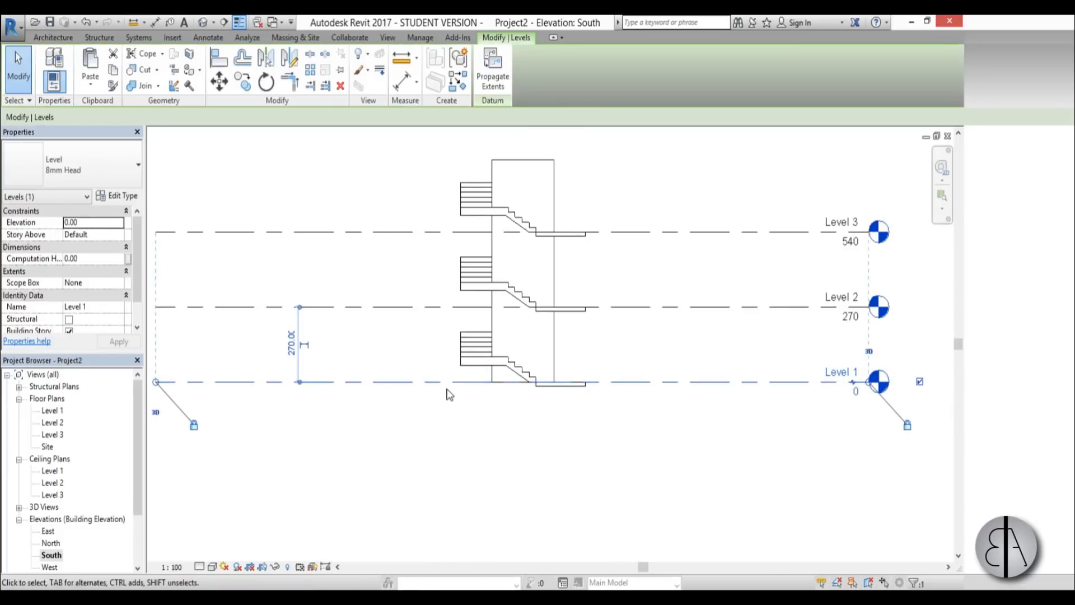
key(c)
key(s)
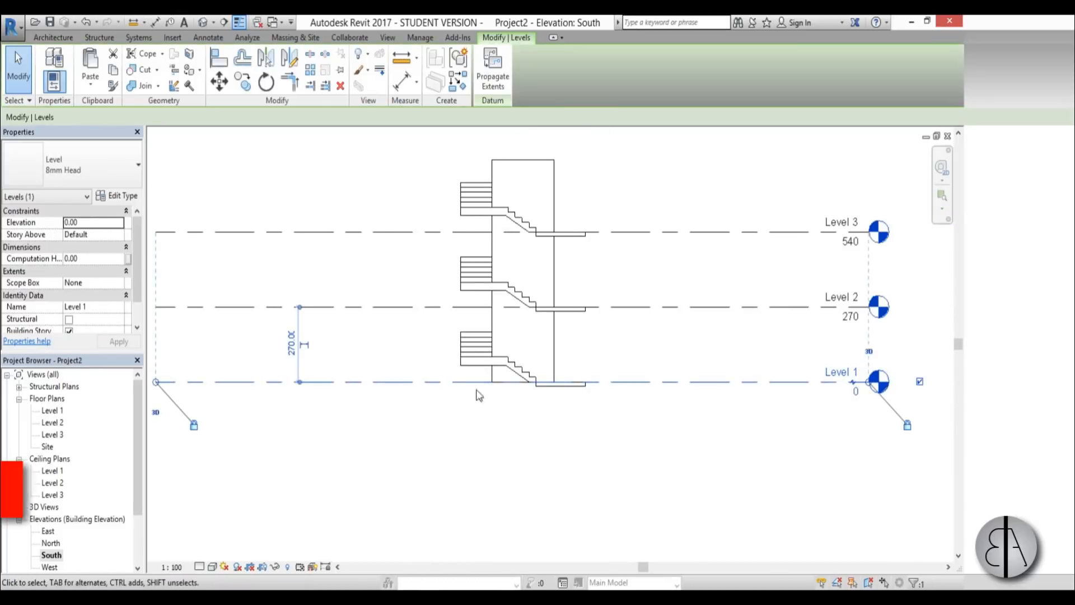
scroll(511, 355, up, 2)
scroll(554, 350, down, 2)
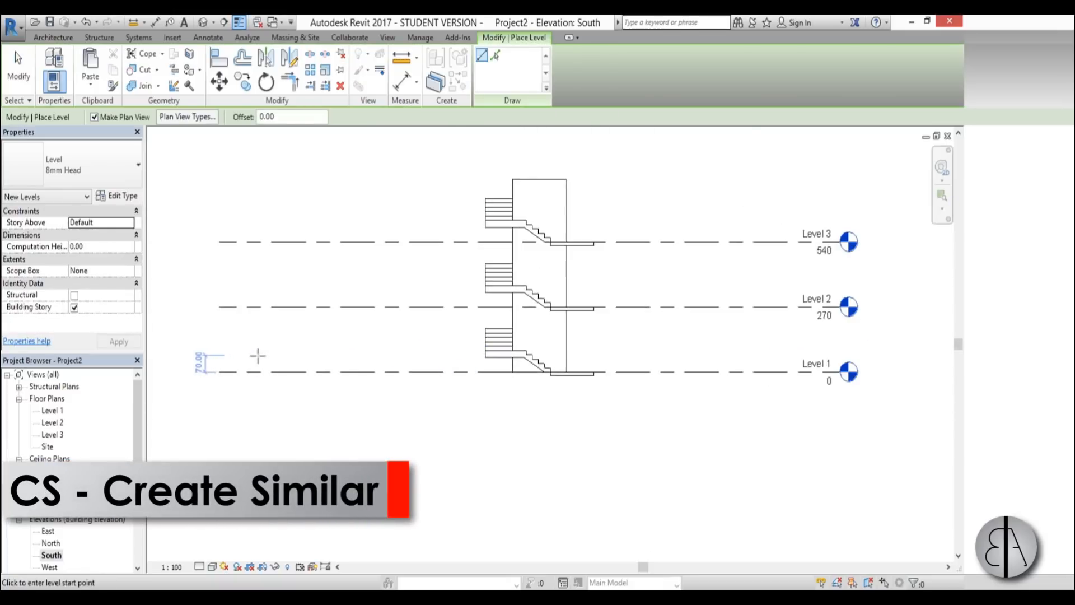
click(249, 351)
click(848, 350)
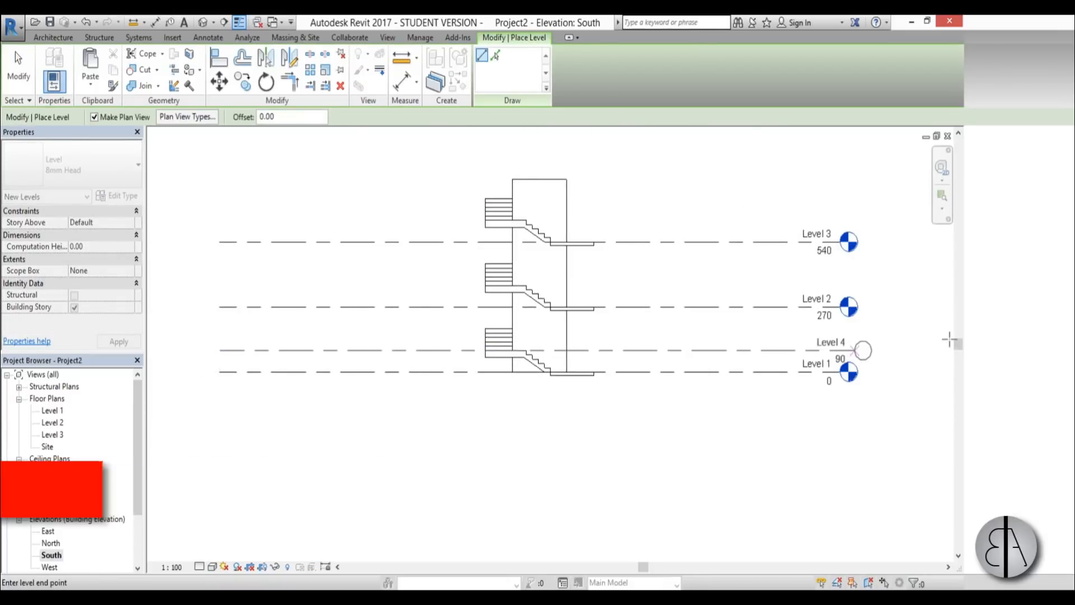
key(Escape)
key(Escape)
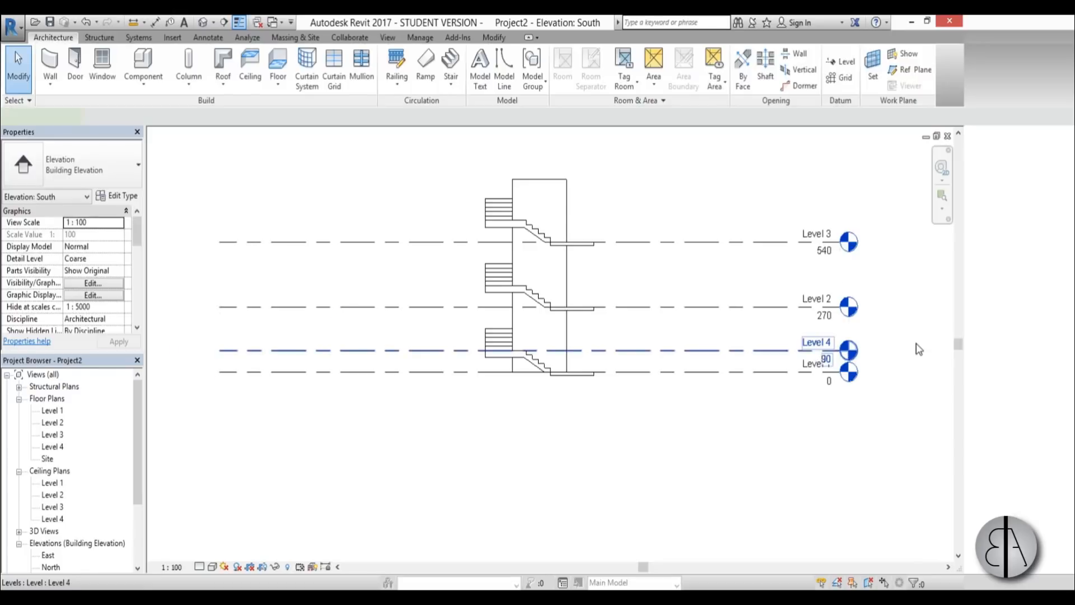
Rename Level 4 to Level 1.2 and rename its corresponding views as well.
click(918, 348)
click(919, 343)
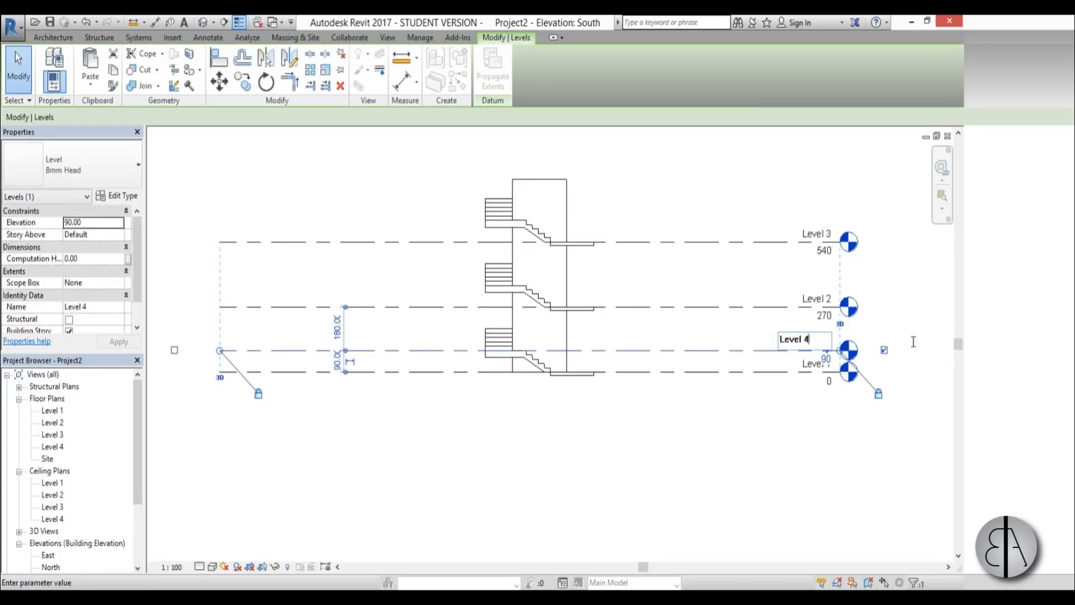
text(Level 1.2)
key(Return)
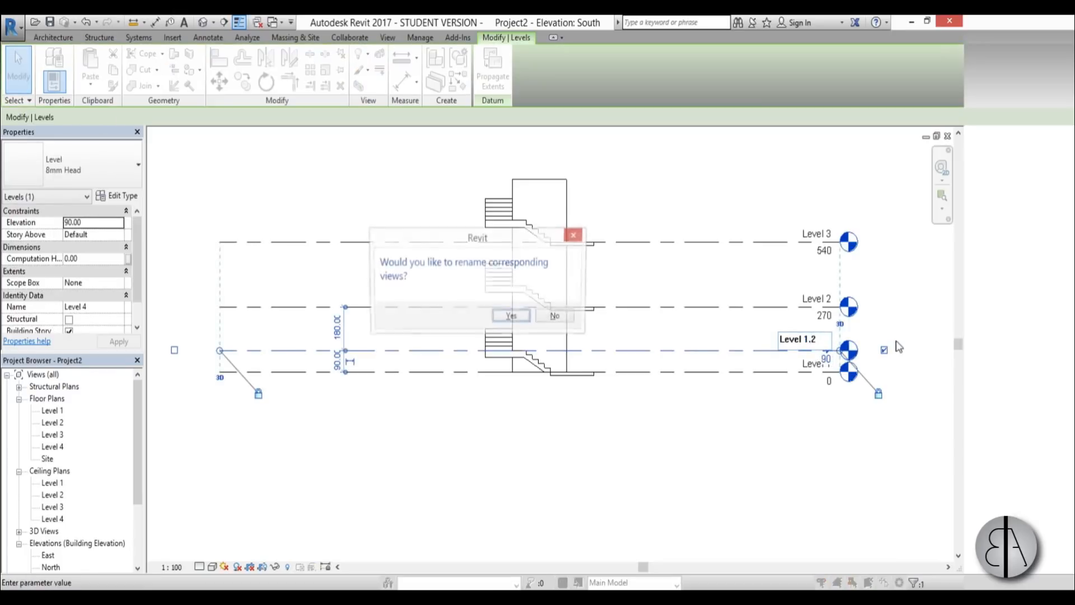
key(Return)
Align Level 1.2 with the top surface of the lowest stair's landing.
scroll(487, 372, up, 5)
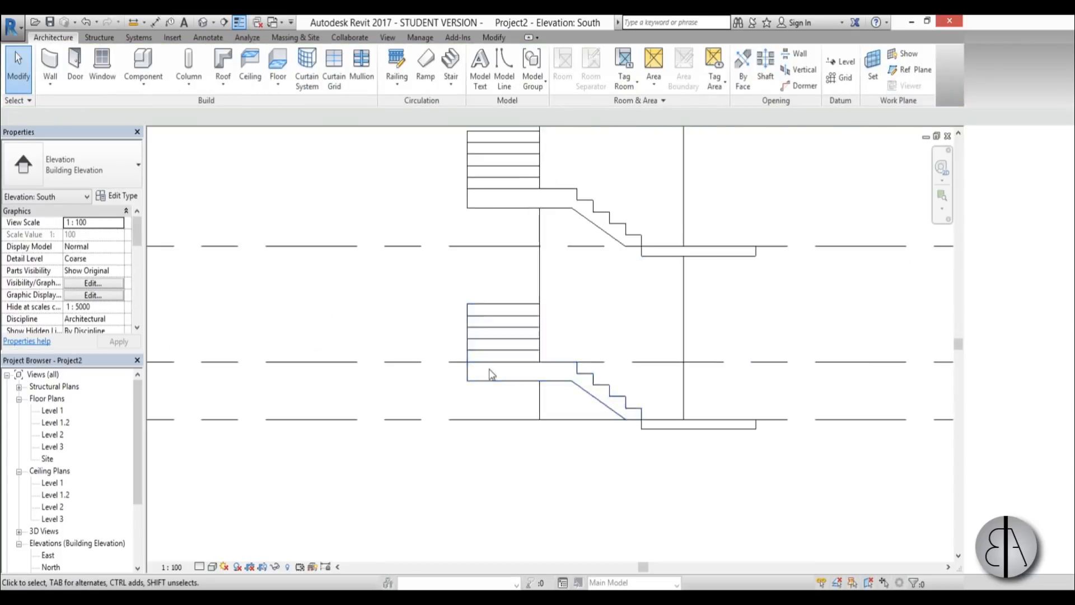
key(a)
key(l)
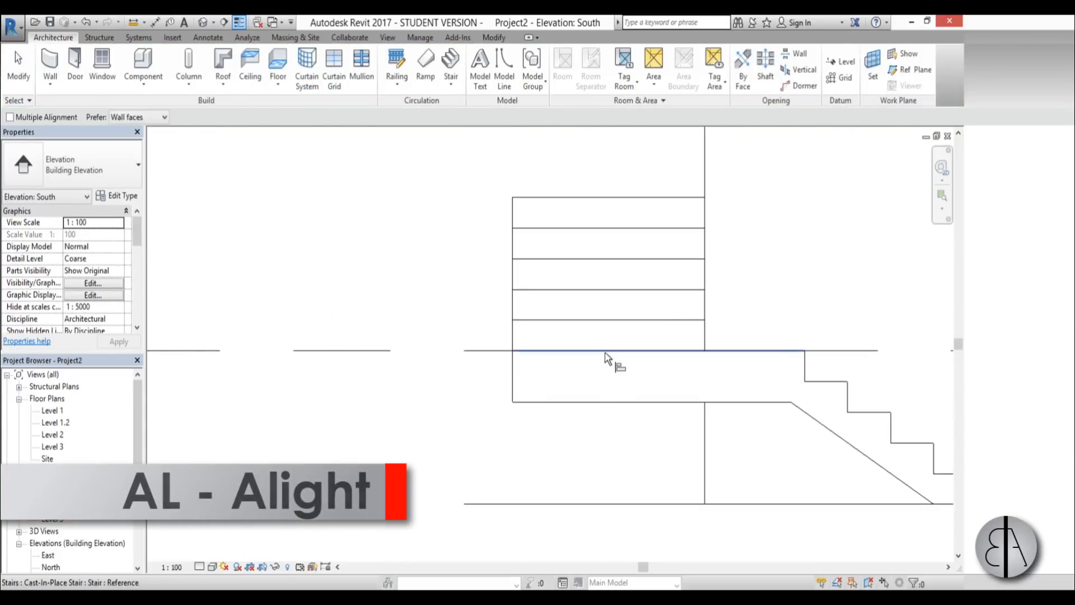
click(605, 352)
click(520, 350)
scroll(518, 350, down, 5)
key(Escape)
key(Escape)
scroll(476, 360, down, 3)
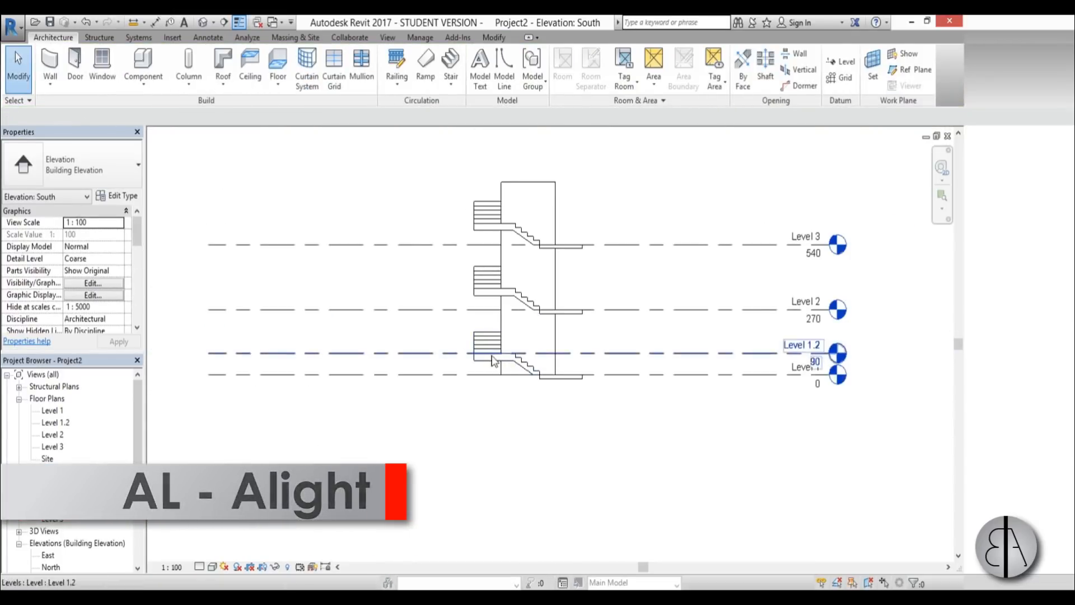
Add another level at elevation 180, 90 cm below Level 2, spanning the full width of the existing level lines.
scroll(499, 360, up, 2)
scroll(512, 359, down, 2)
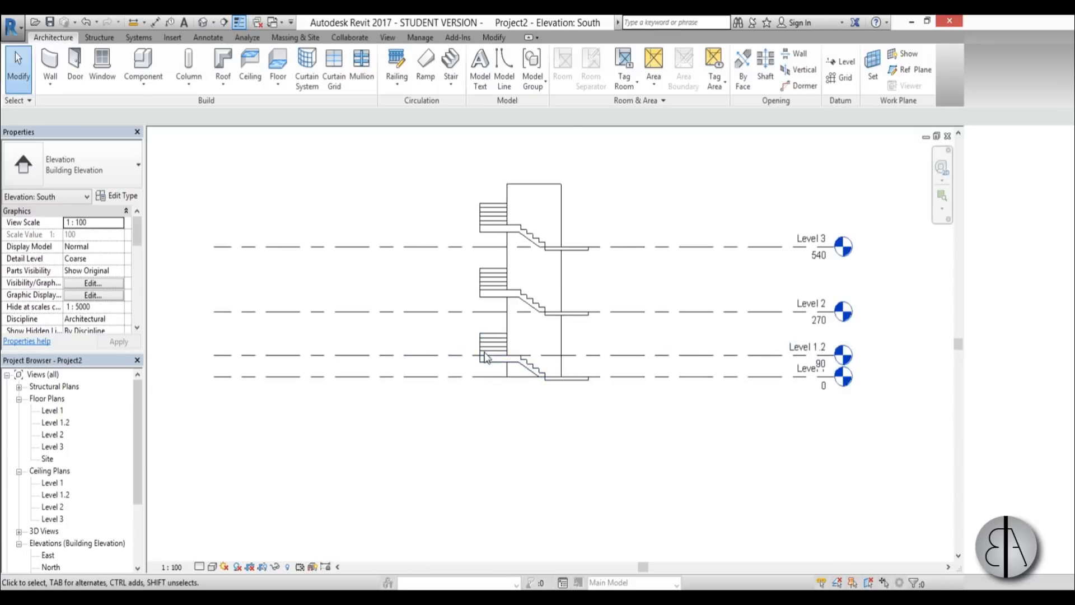
click(504, 356)
scroll(493, 344, up, 2)
scroll(482, 332, down, 2)
middle_drag(482, 333, 483, 336)
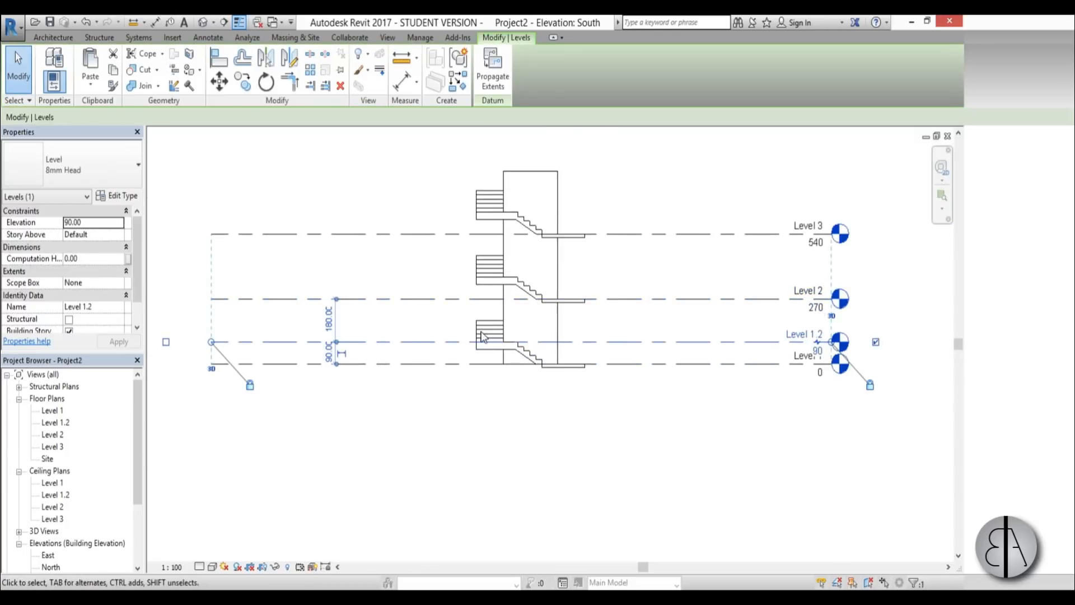
key(l)
key(l)
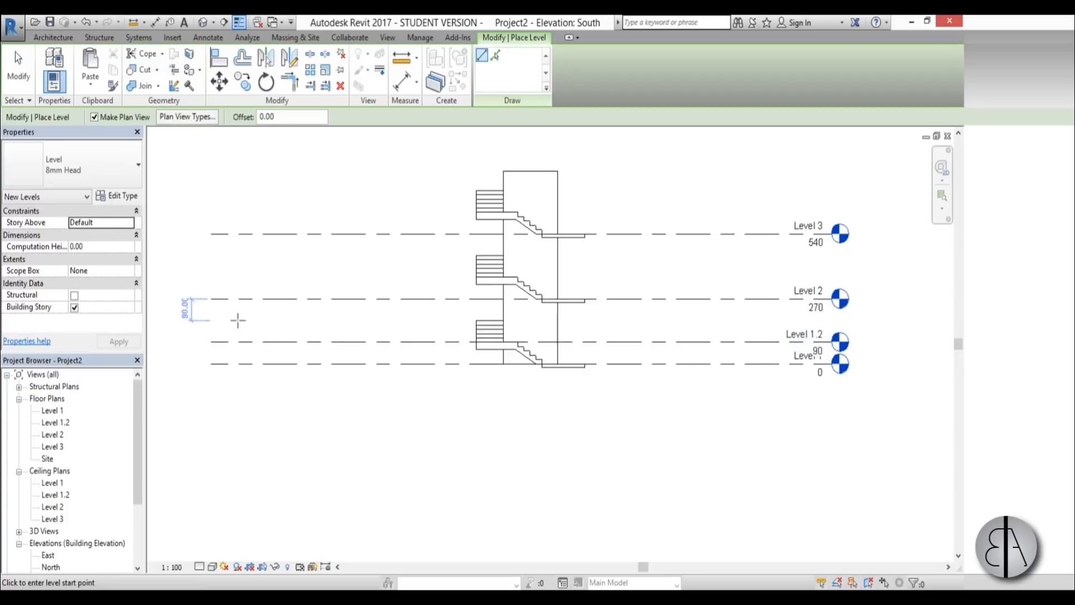
click(238, 320)
click(840, 320)
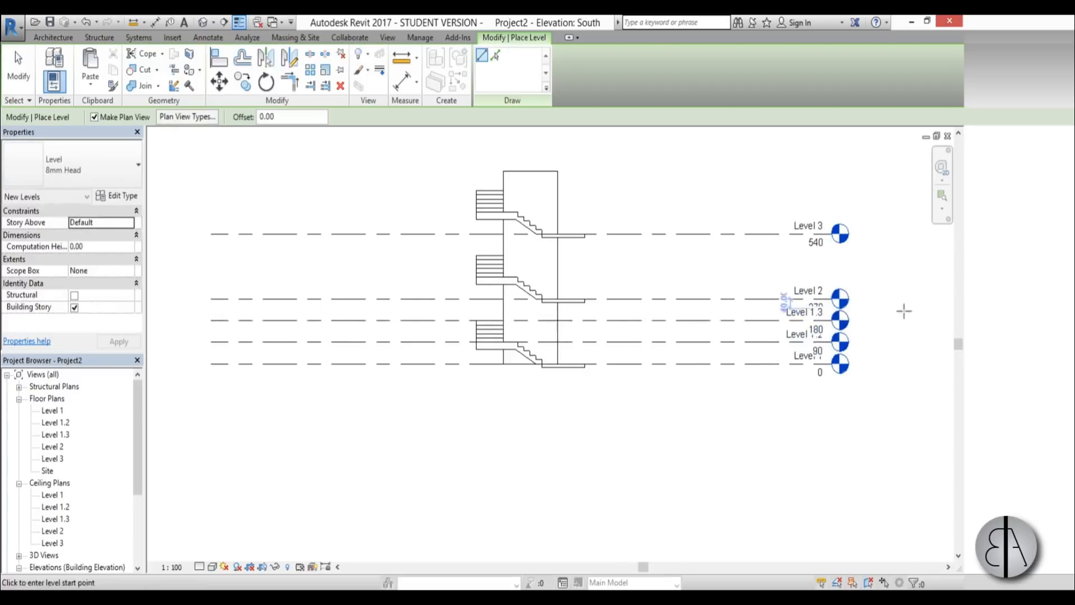
key(Escape)
key(Escape)
Check the elevation and name properties of Level 1.3 and Level 1.2.
click(703, 319)
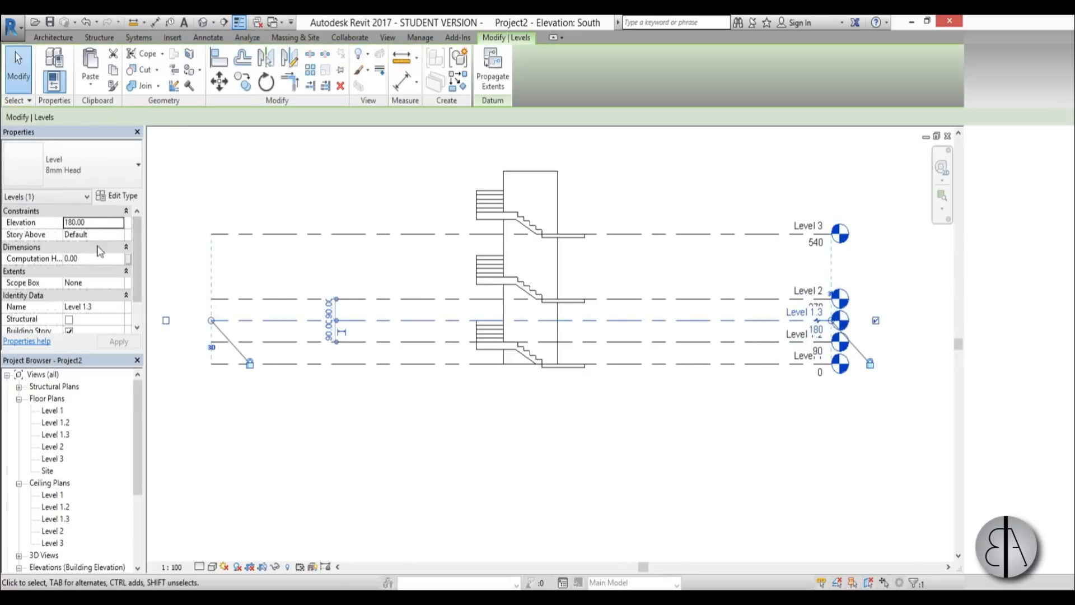
click(109, 307)
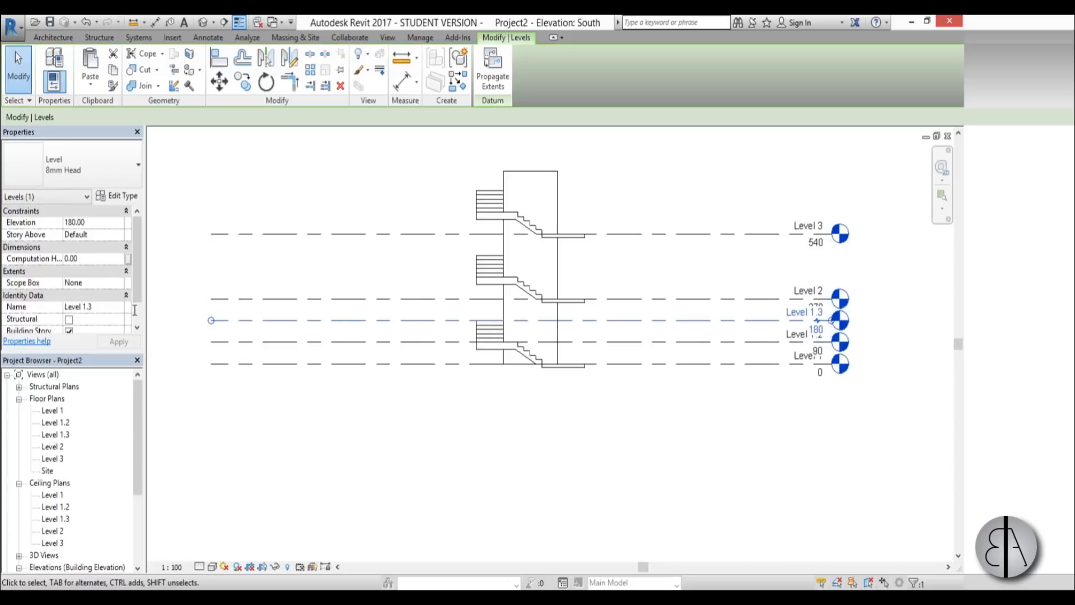
click(923, 337)
click(821, 342)
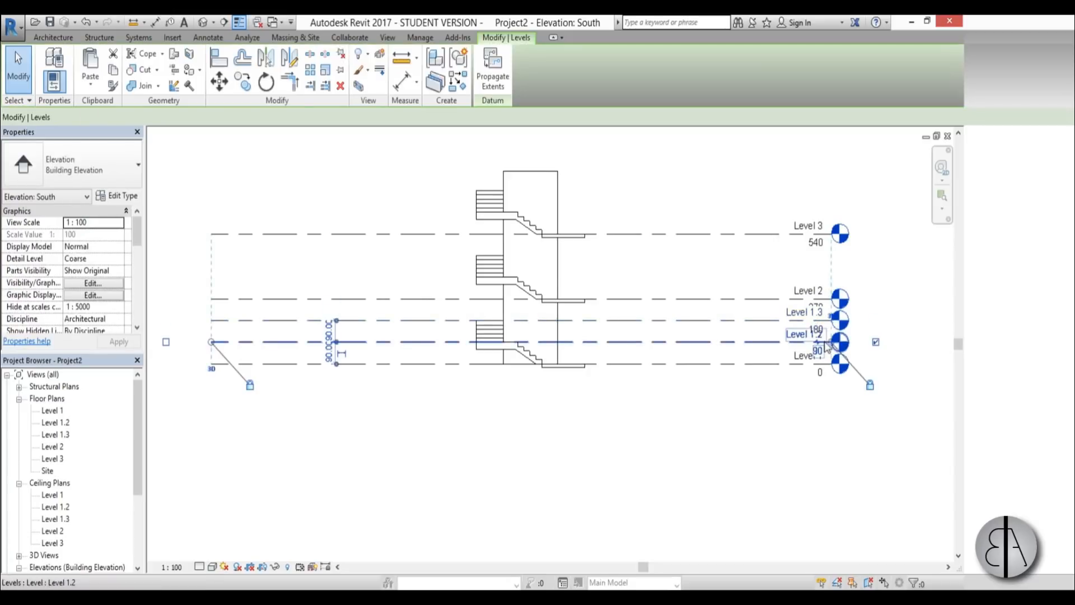
click(110, 307)
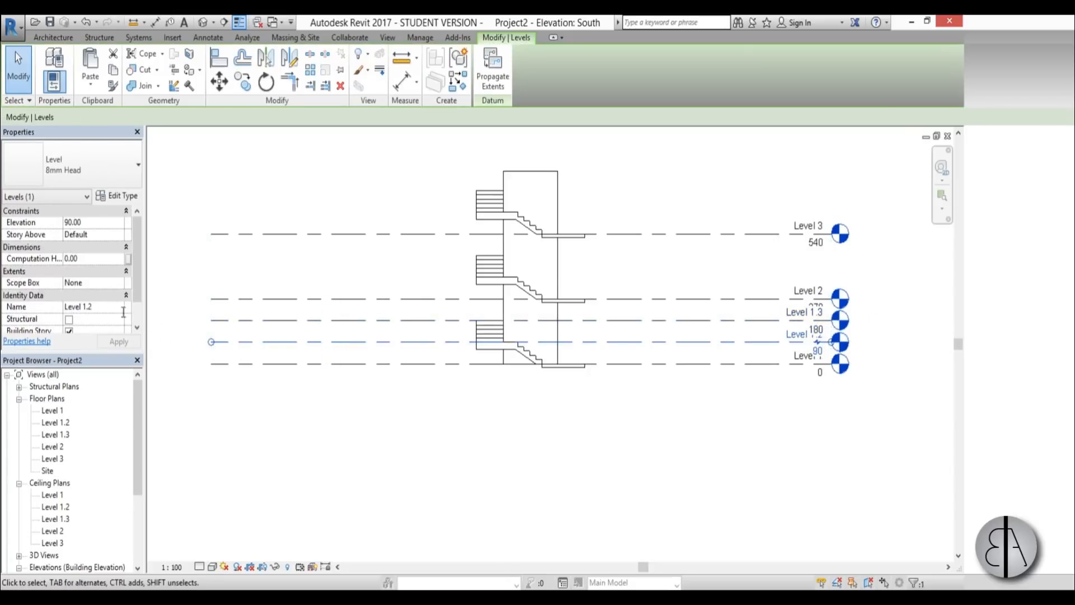
click(363, 394)
click(288, 320)
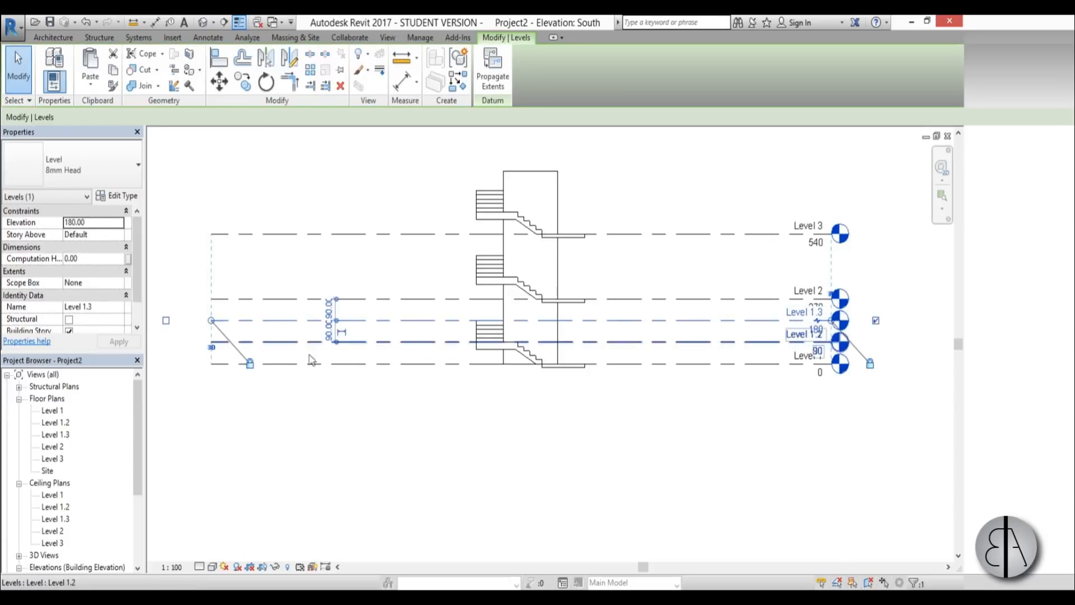
click(358, 352)
scroll(364, 335, up, 4)
scroll(669, 327, up, 2)
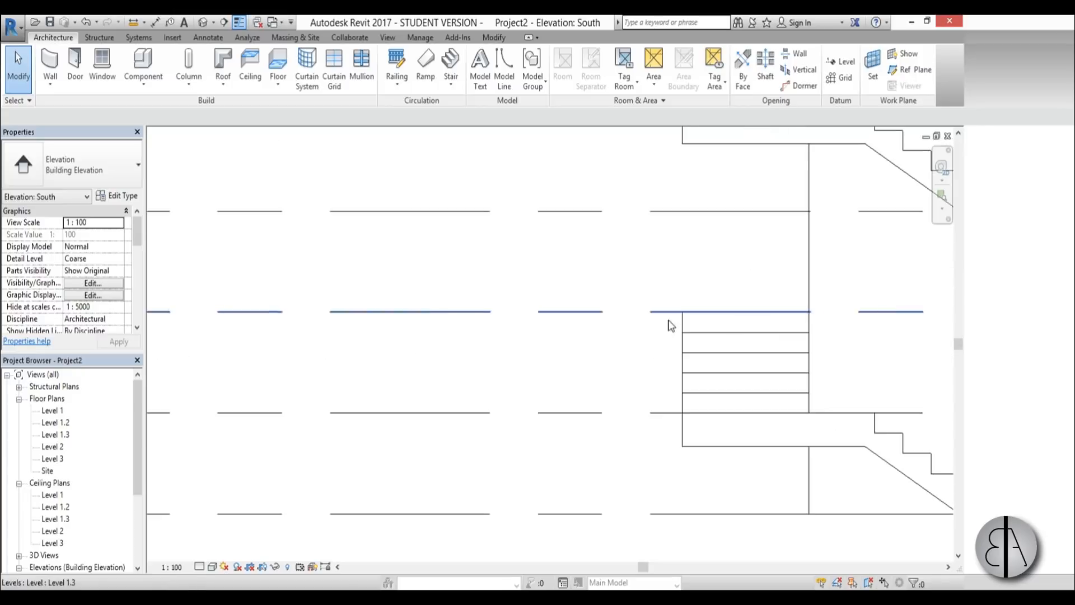
key(l)
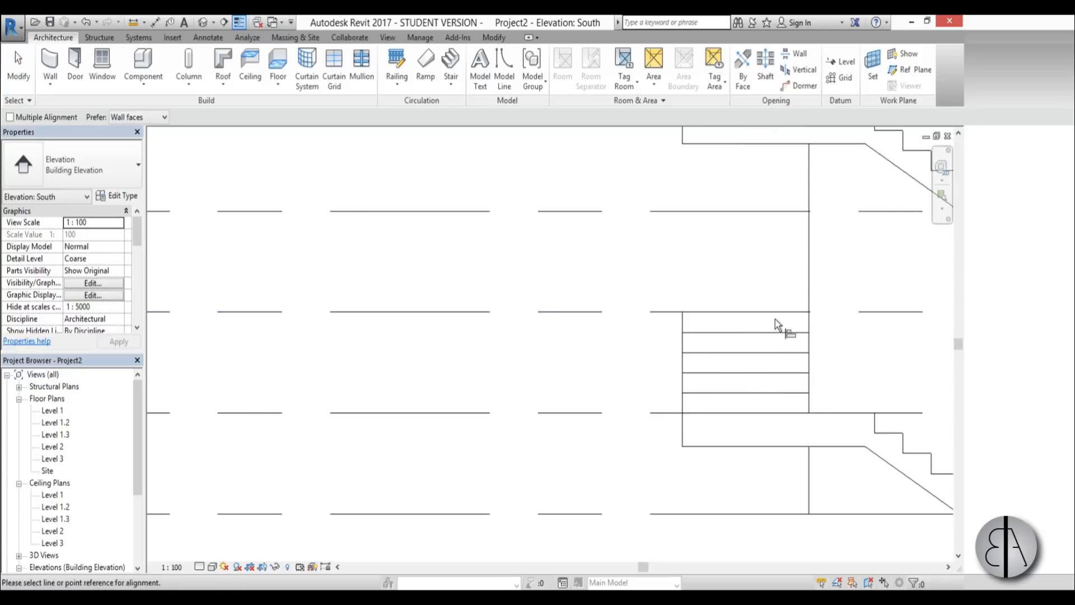
scroll(487, 331, down, 5)
key(Escape)
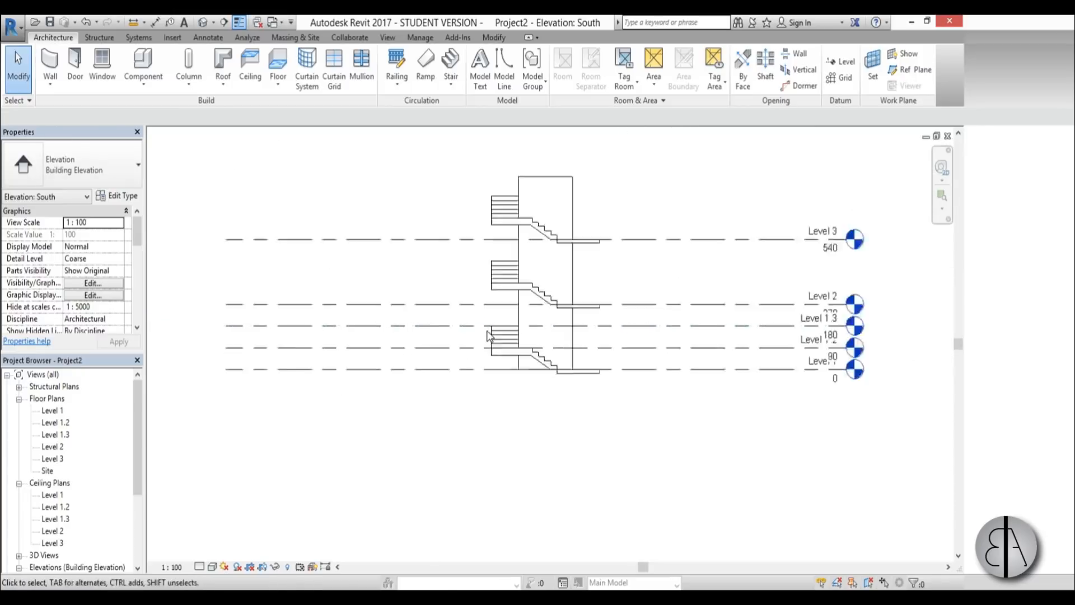
Copy Level 1.2 and Level 1.3 together 270 cm upward, using Level 1 and Level 2 as the reference points.
click(451, 344)
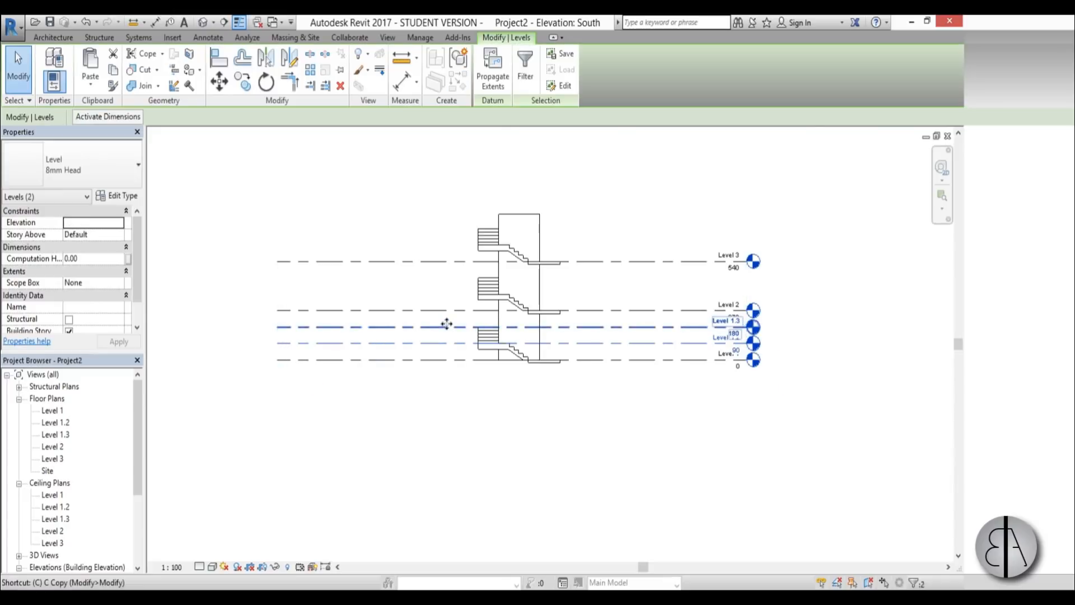
key(c)
key(o)
click(351, 360)
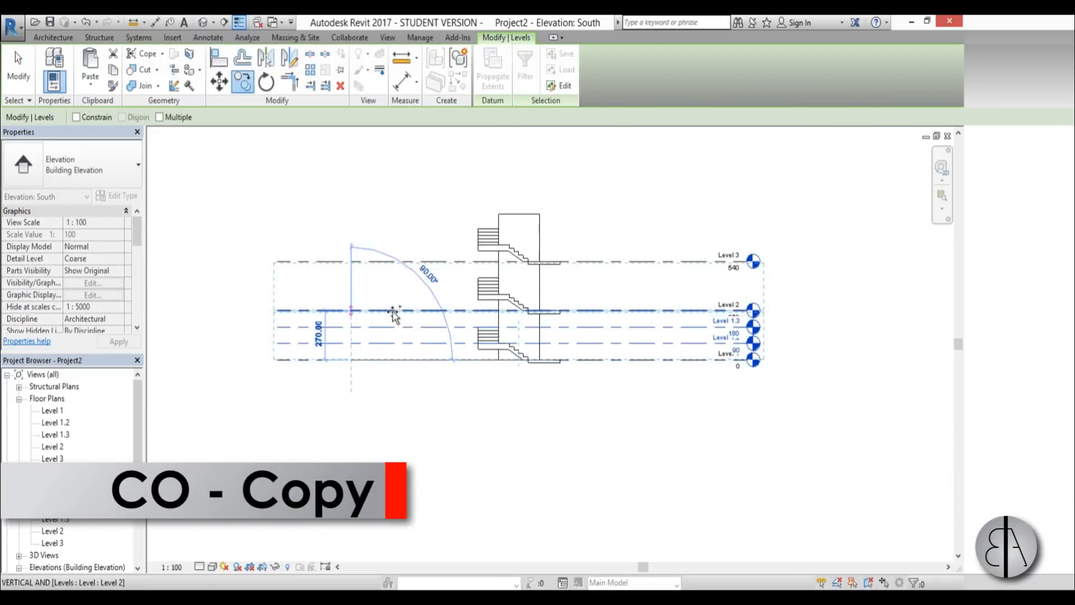
click(394, 311)
key(Escape)
key(Escape)
scroll(631, 341, up, 3)
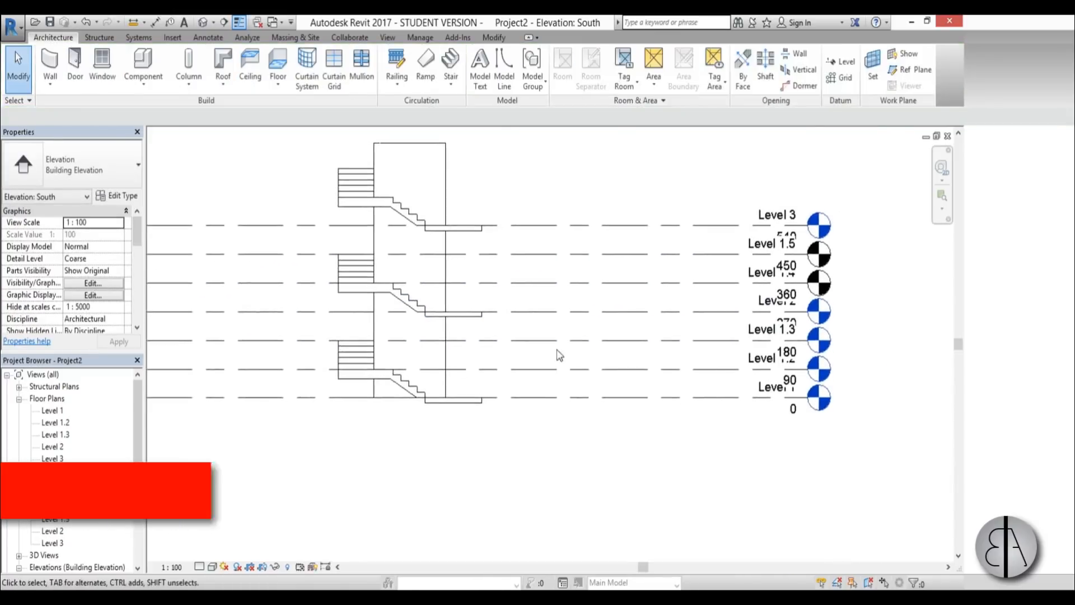
click(491, 332)
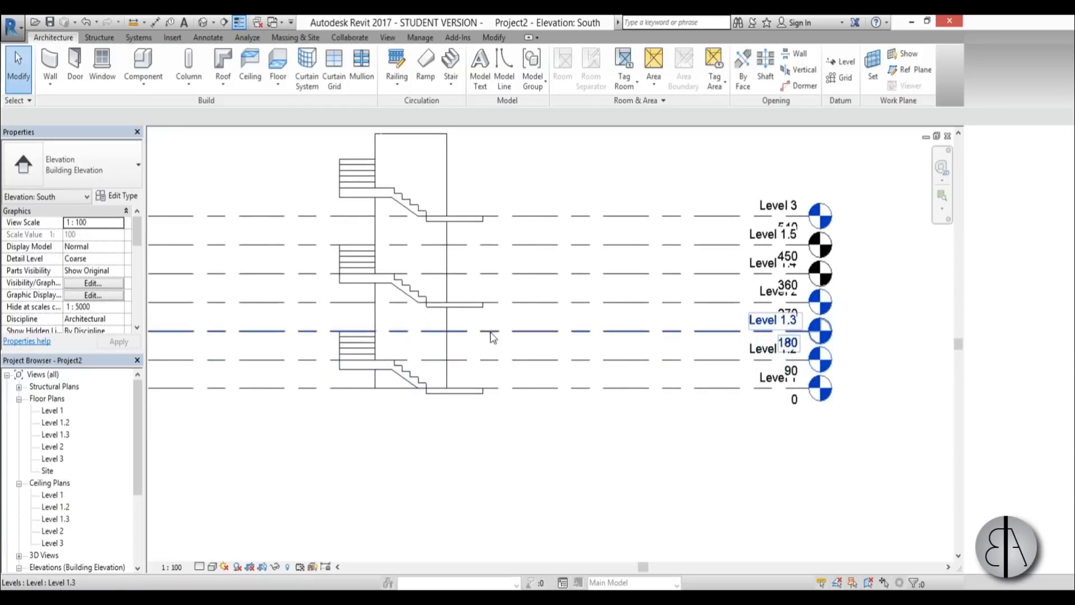
key(Escape)
scroll(493, 342, down, 2)
Open the Level 1 floor plan and link the capsule Revit model with Auto - Origin to Origin positioning.
double_click(67, 411)
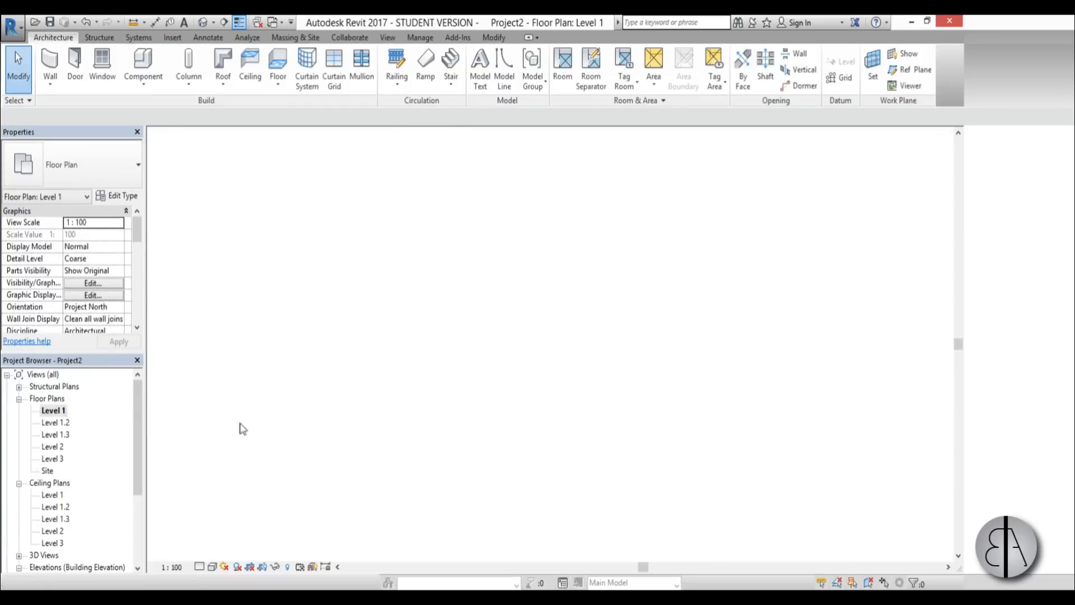
scroll(558, 257, down, 3)
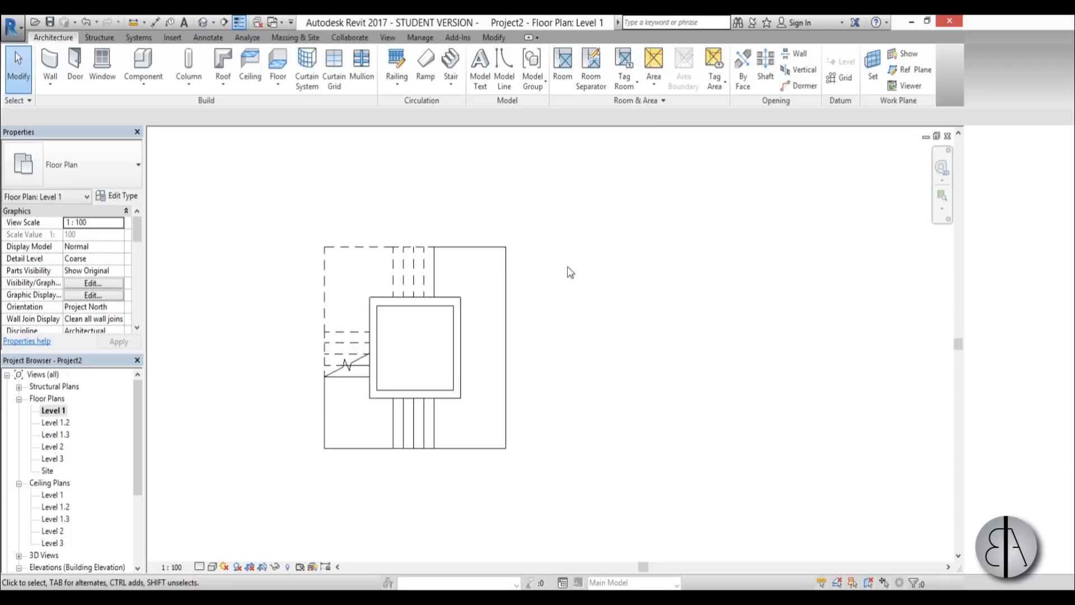
middle_drag(545, 354, 547, 355)
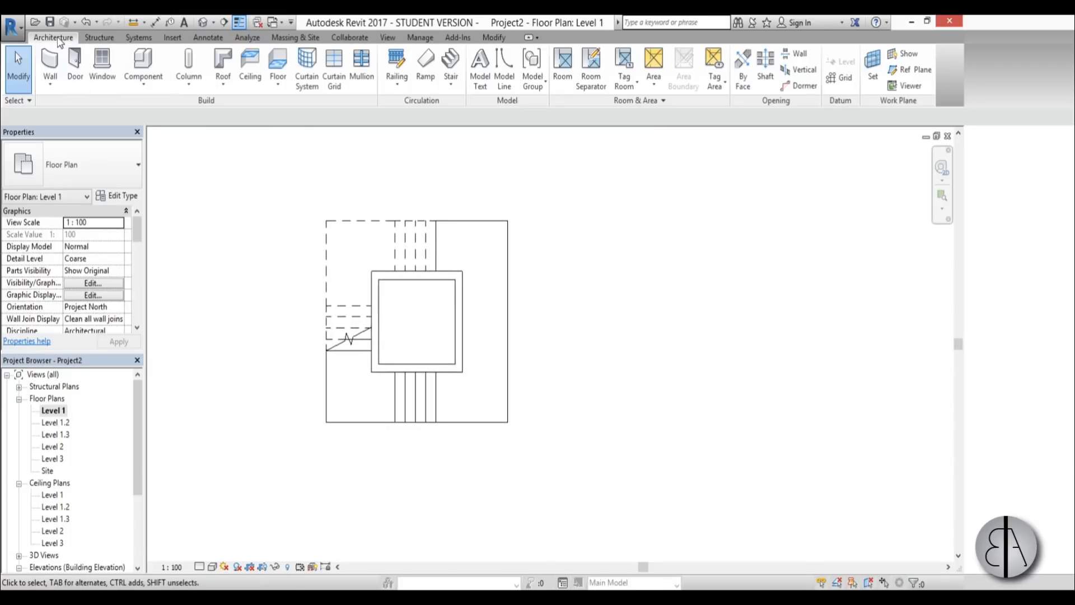
click(172, 37)
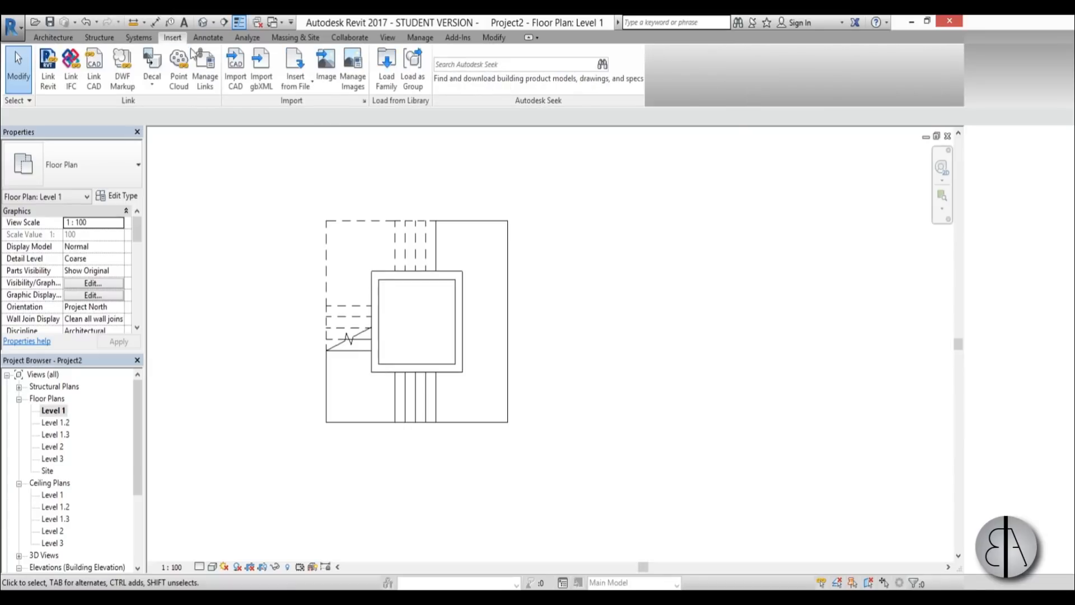
click(48, 84)
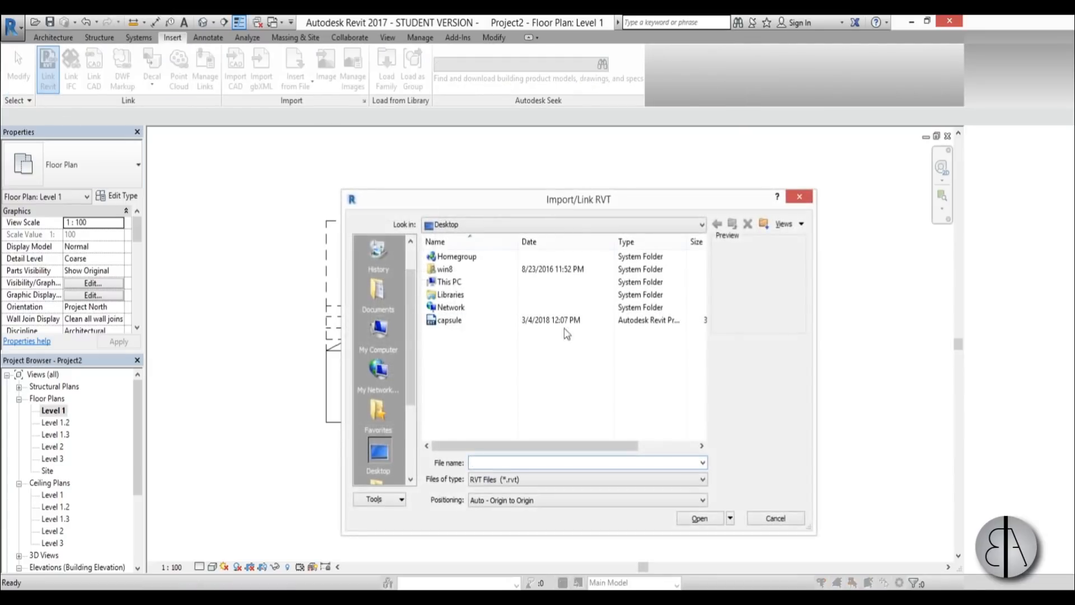
double_click(496, 324)
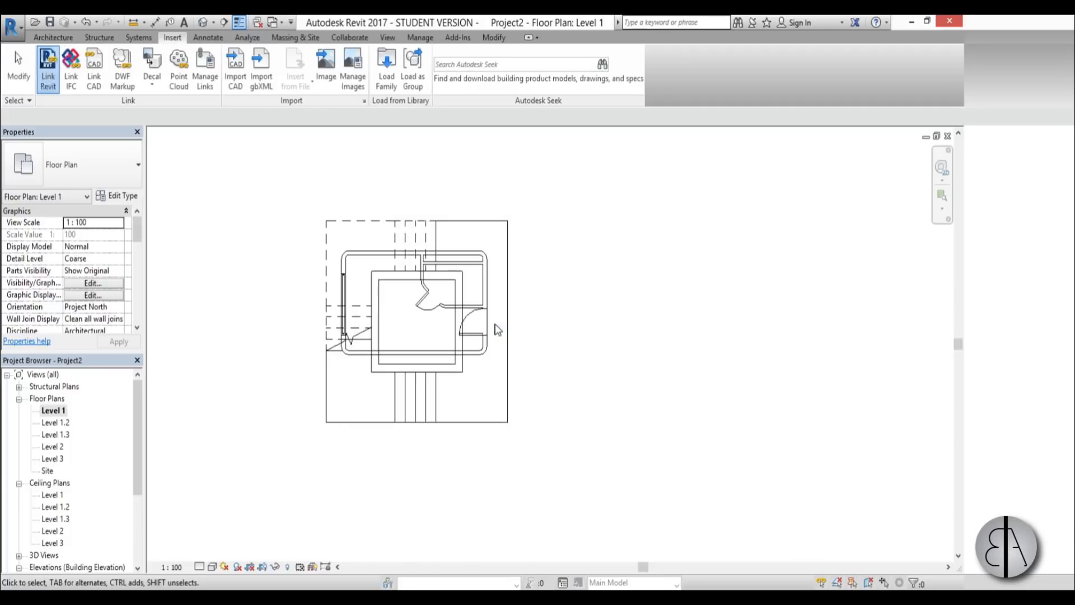
Move the linked capsule clear of the core to the east of the floor slab and rotate it by 180 degrees.
click(536, 306)
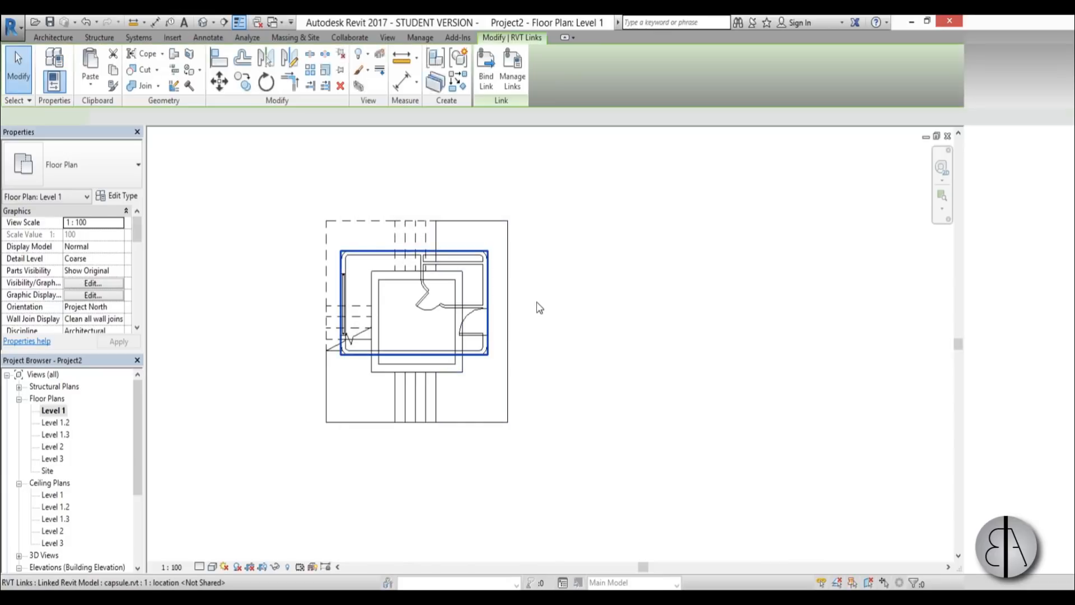
drag(536, 305, 793, 327)
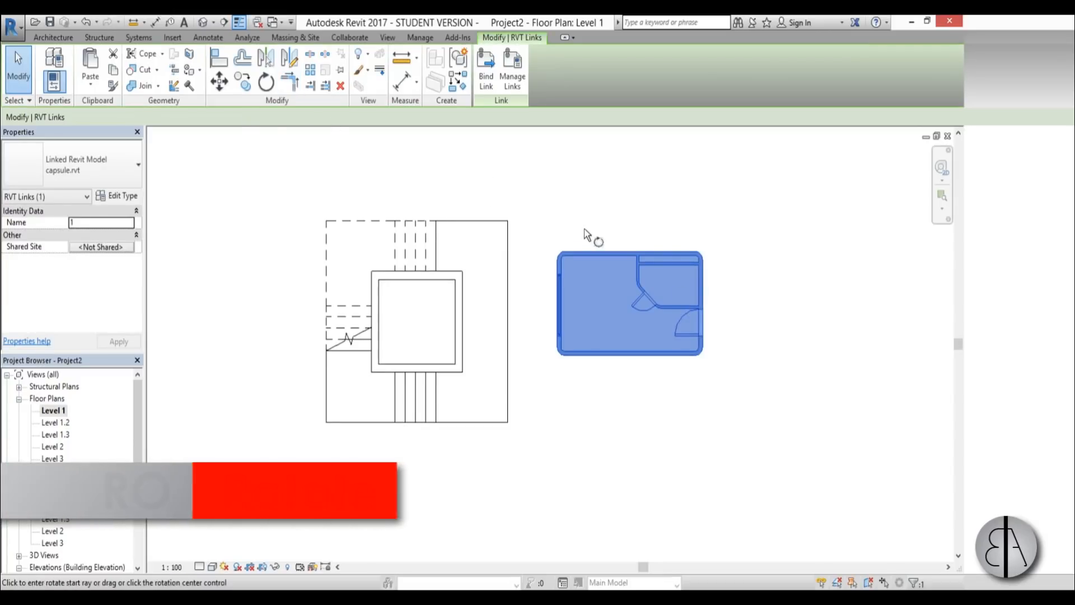
key(r)
key(o)
click(233, 117)
text(1)
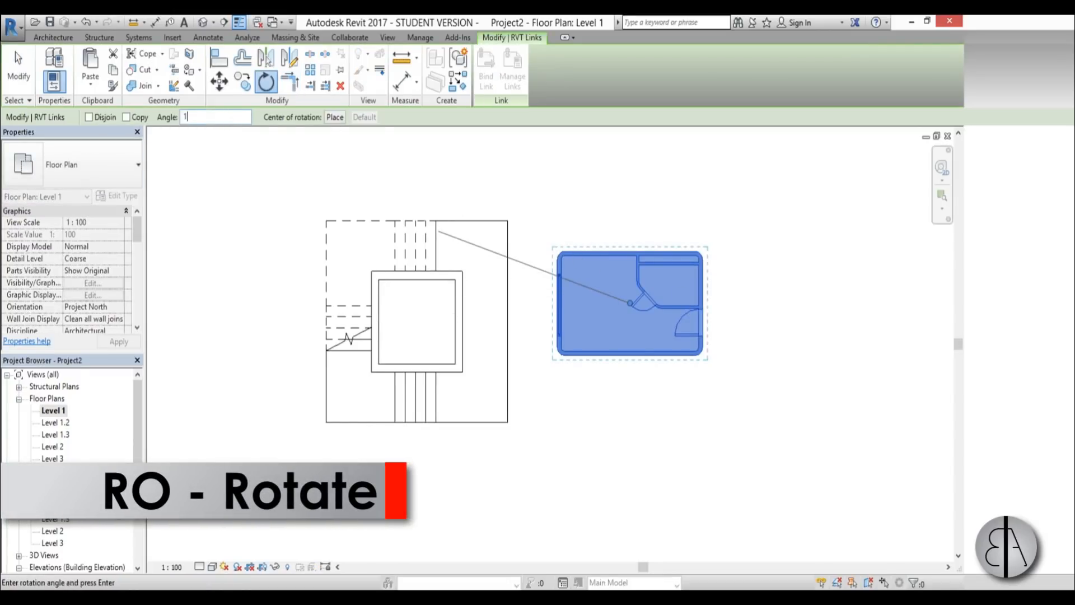
text(80)
key(Return)
click(644, 411)
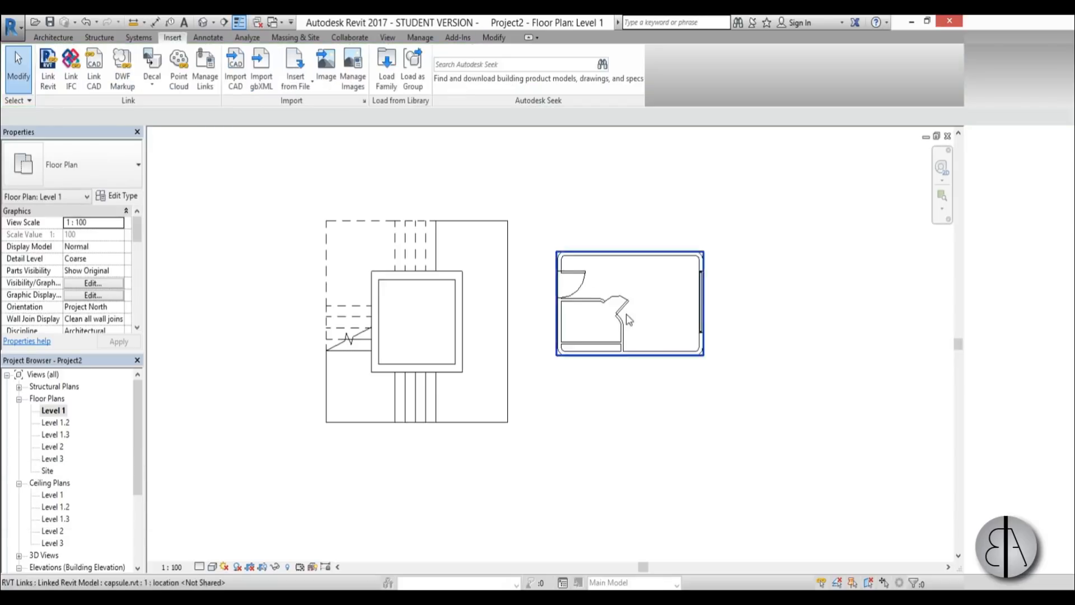
Align the capsule's south wall with the slab's south edge and its west wall with the slab's east edge.
scroll(693, 391, up, 3)
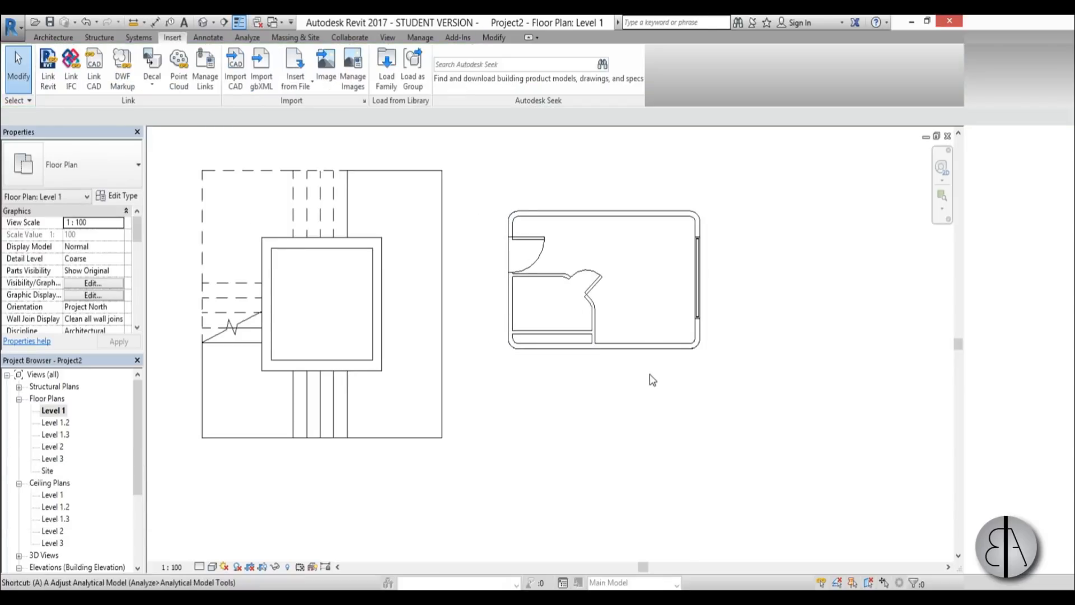
key(a)
key(l)
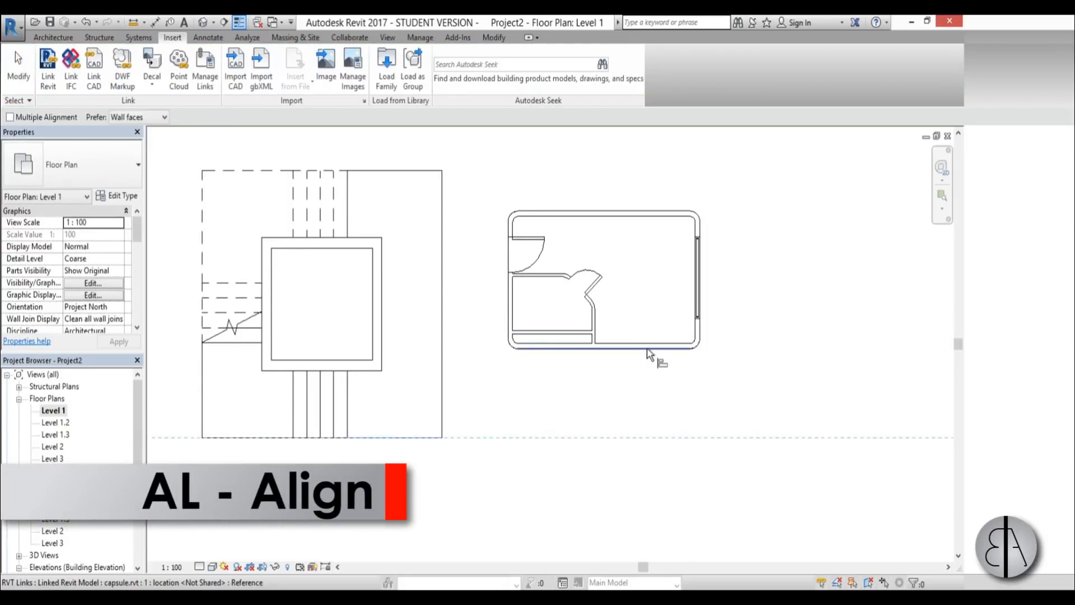
click(648, 349)
click(442, 381)
click(509, 384)
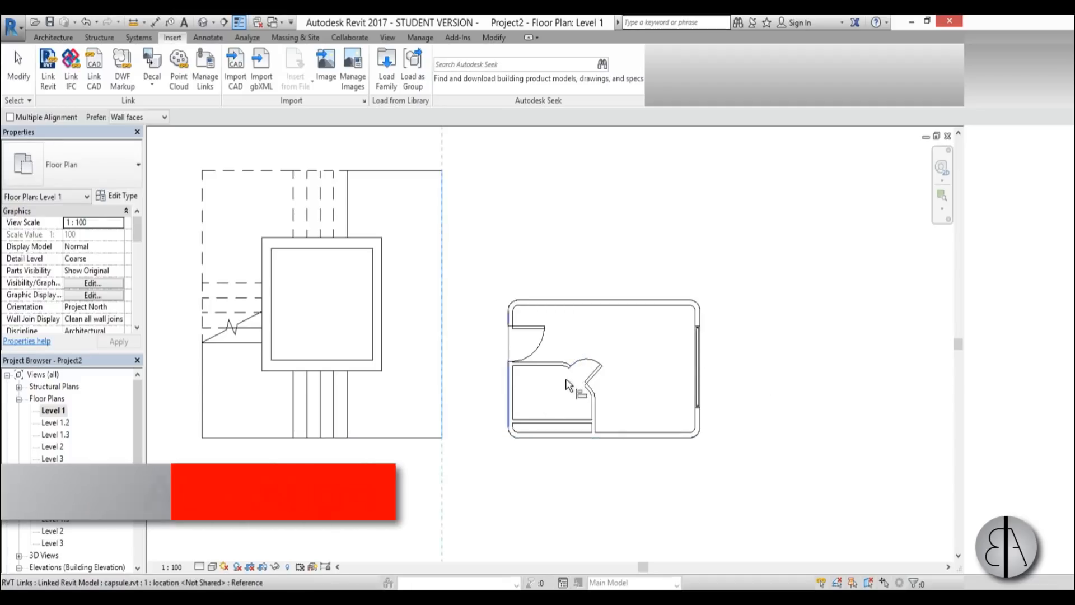
key(Escape)
click(557, 322)
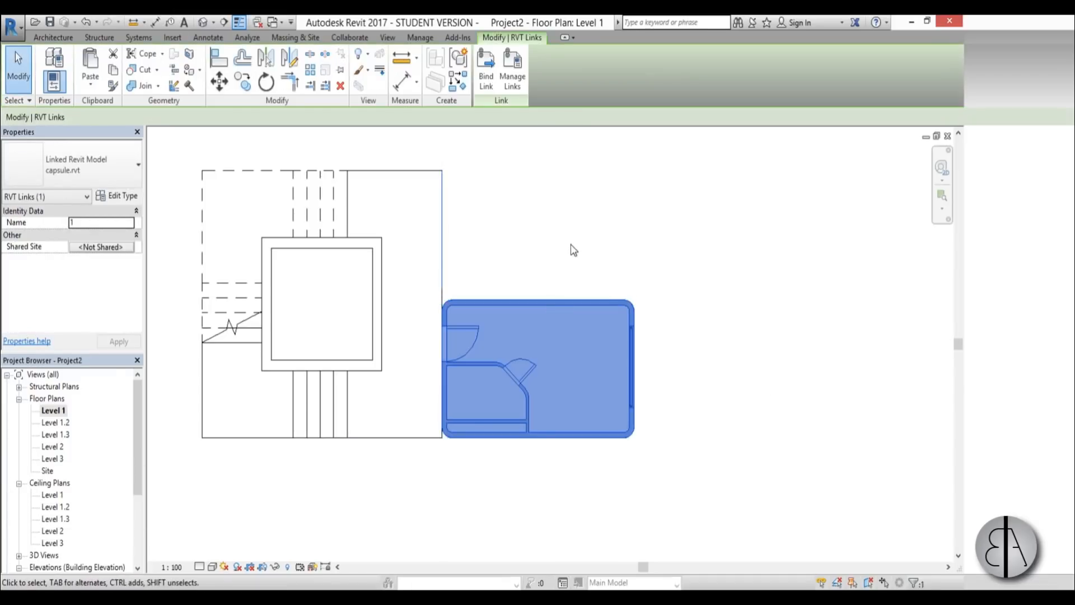
Mirror a copy of the east capsule about its north wall so a second capsule sits directly north of it.
key(m)
key(m)
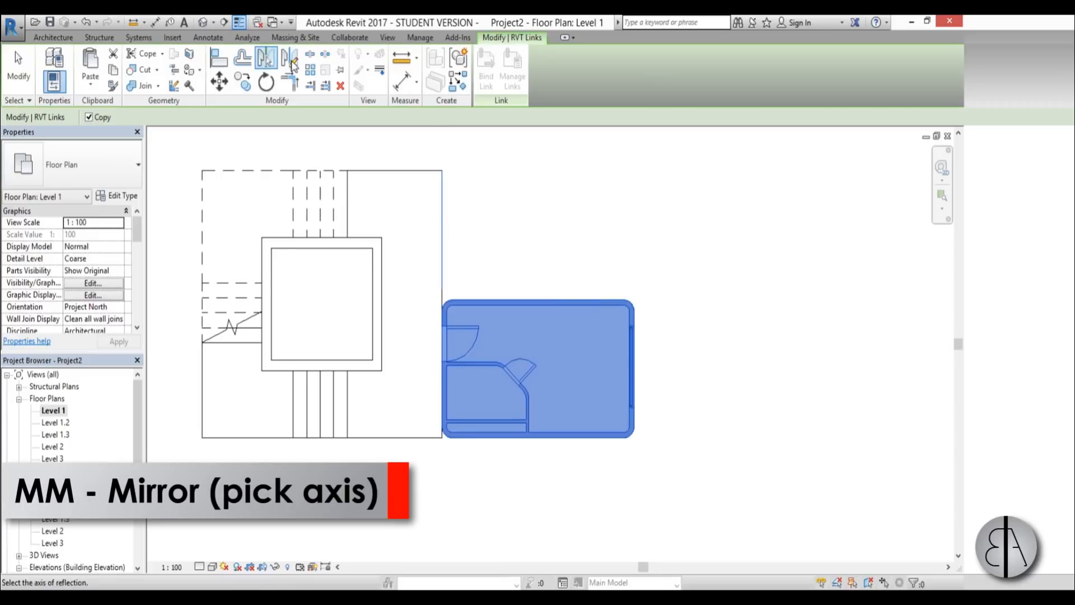
scroll(579, 309, up, 3)
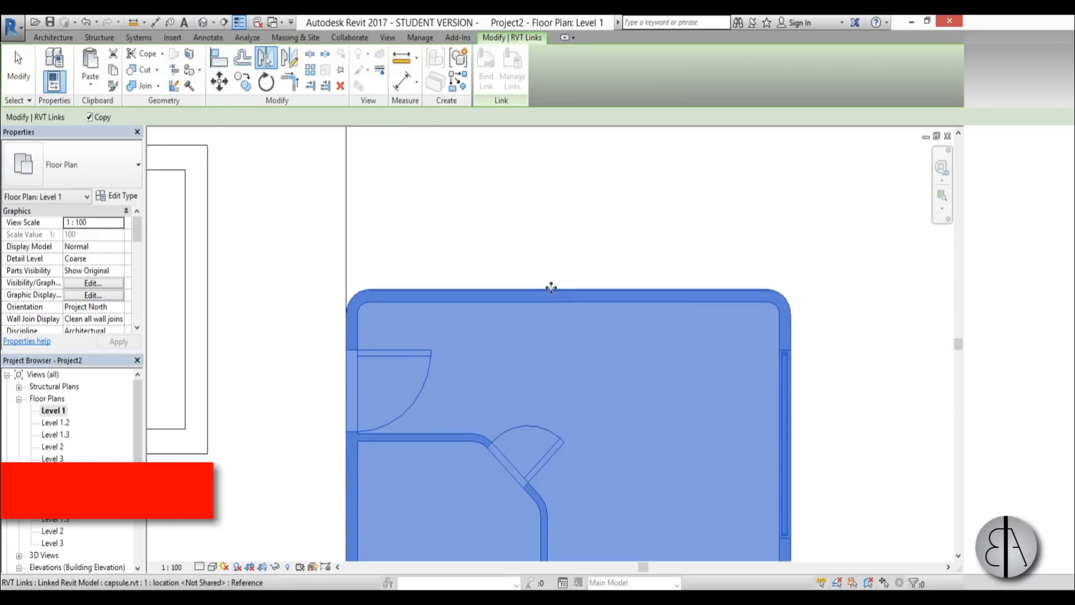
click(529, 300)
scroll(552, 288, down, 3)
click(641, 302)
scroll(804, 338, down, 3)
scroll(639, 234, up, 2)
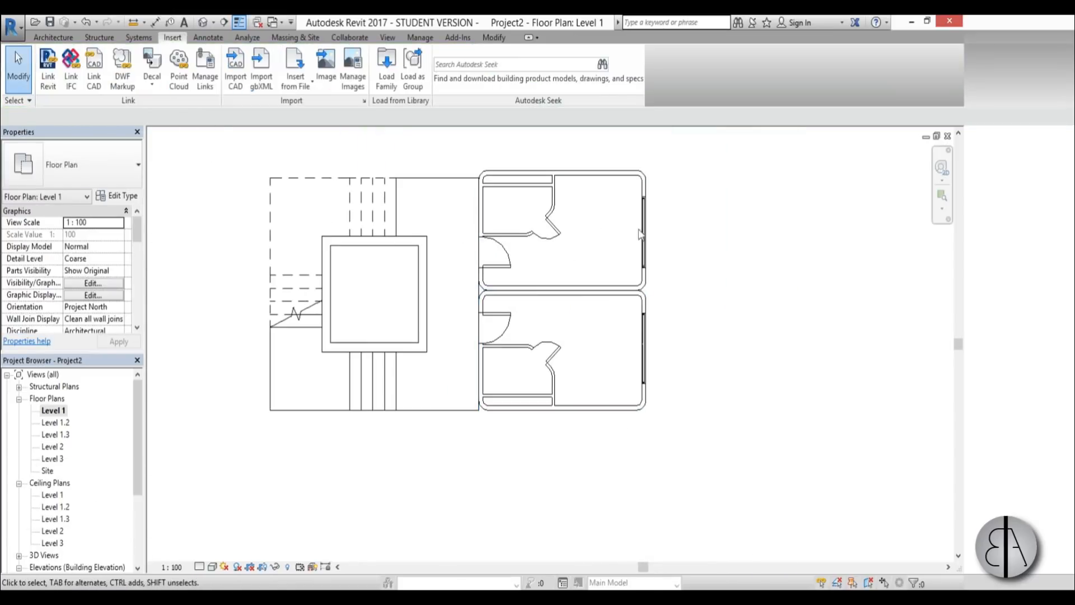
Place another instance of the linked capsule just south of the floor slab with Create Similar.
click(585, 340)
scroll(584, 341, down, 2)
key(c)
key(s)
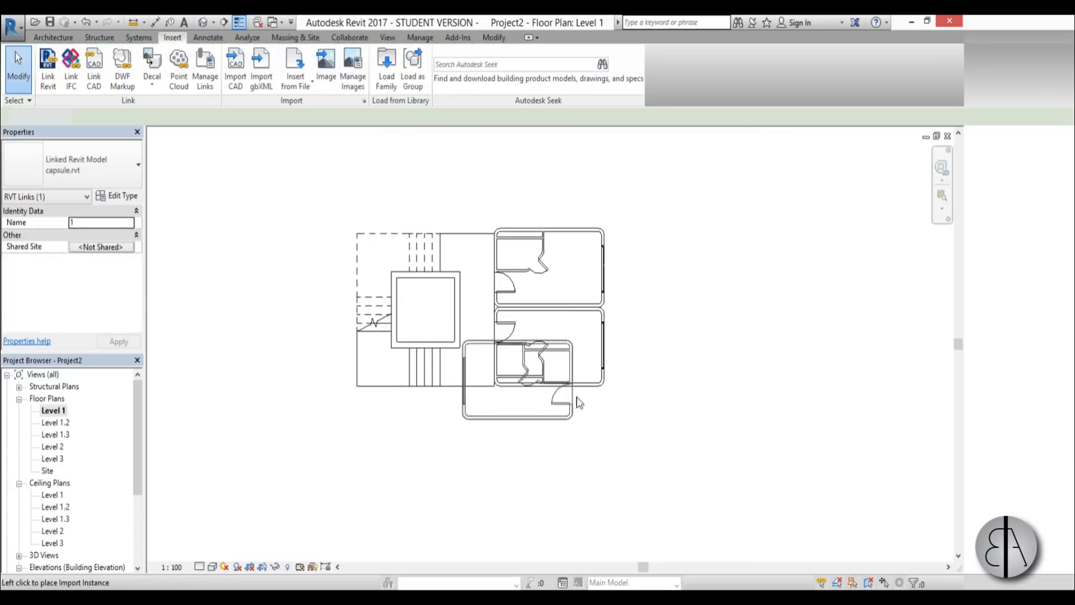
click(532, 448)
click(511, 408)
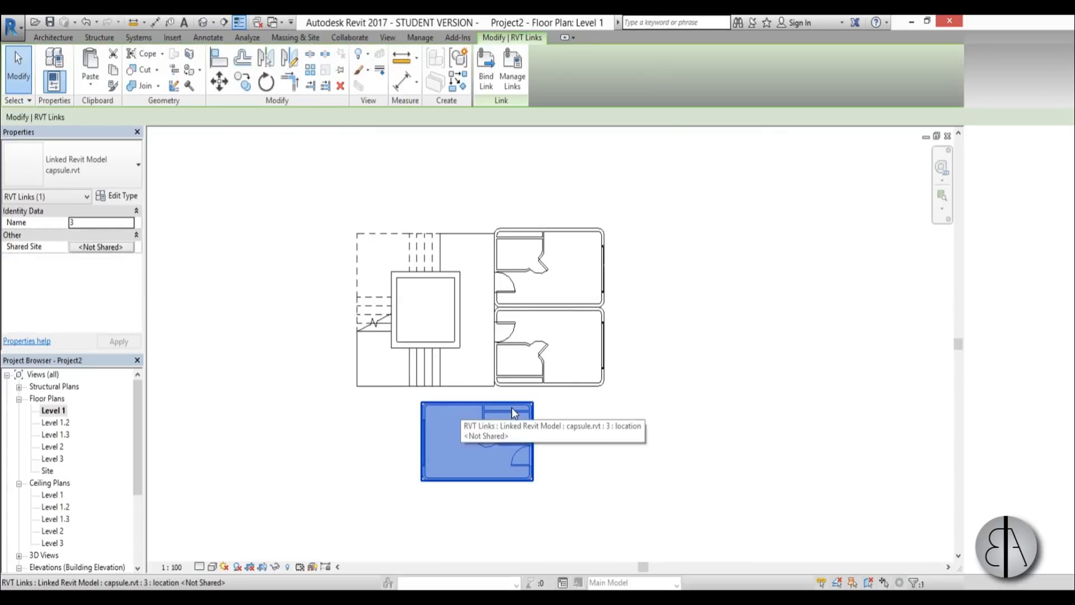
Rotate the new capsule 90 degrees so its door faces the slab, and move it just south of the slab's southeast part.
click(265, 82)
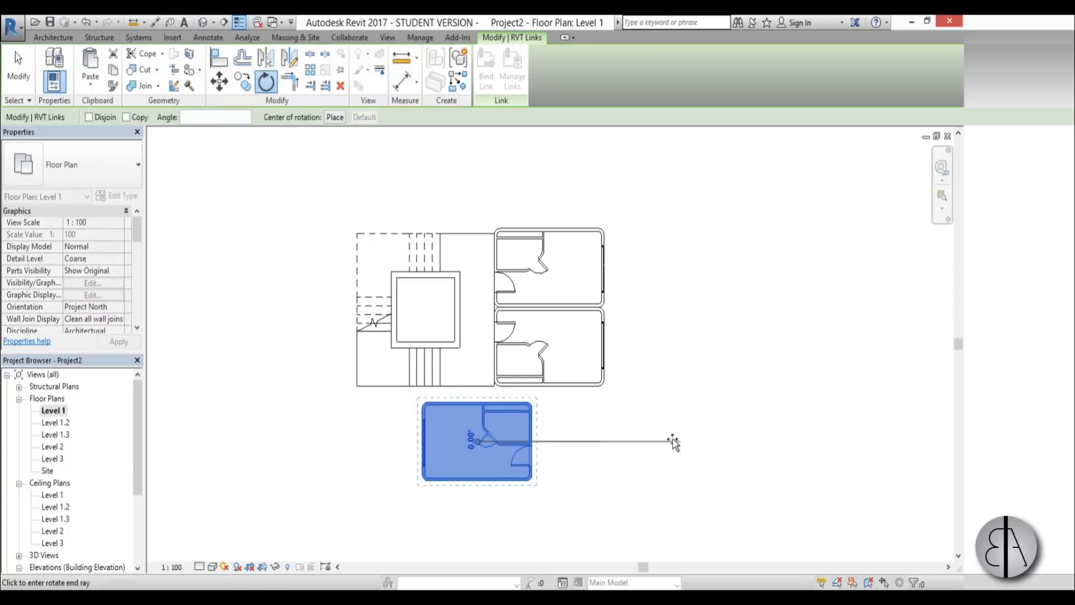
click(487, 185)
key(Escape)
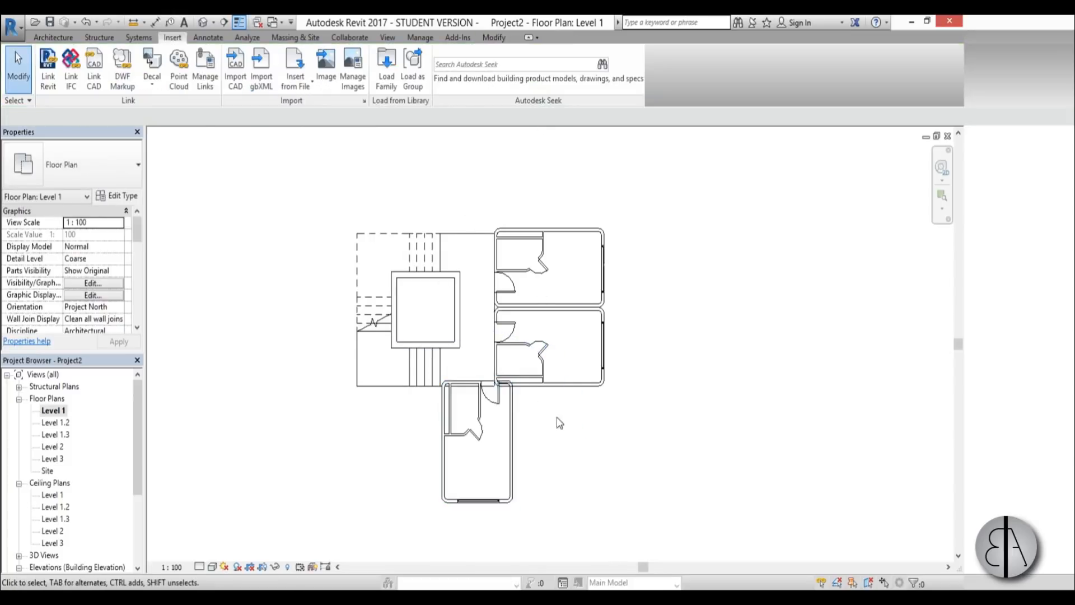
scroll(549, 396, up, 3)
drag(543, 385, 511, 421)
click(600, 427)
Align the rotated capsule's north wall with the slab's south edge and its east wall with the slab's east edge.
key(a)
key(l)
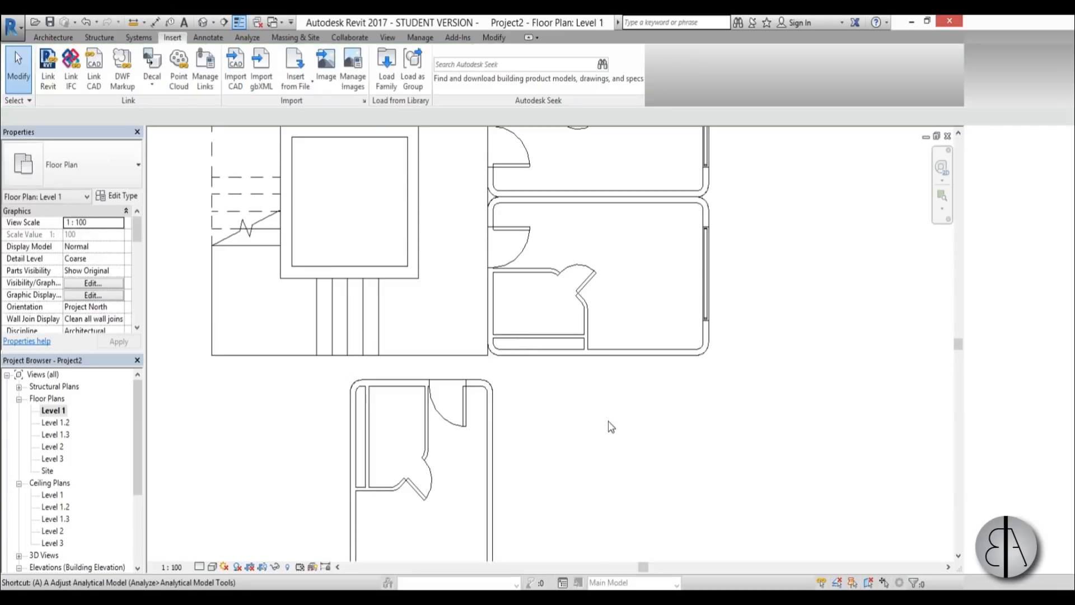
click(494, 378)
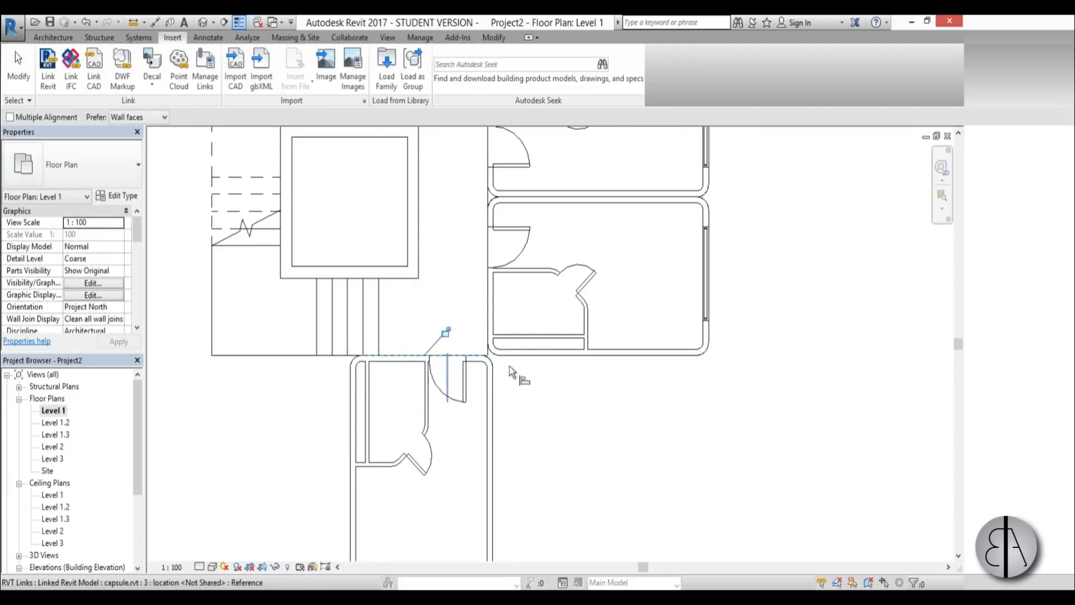
key(Escape)
scroll(554, 425, down, 2)
key(Escape)
Copy the south capsule, paste it aligned to Level 1, and move the pasted capsule west beside the original.
scroll(493, 358, up, 3)
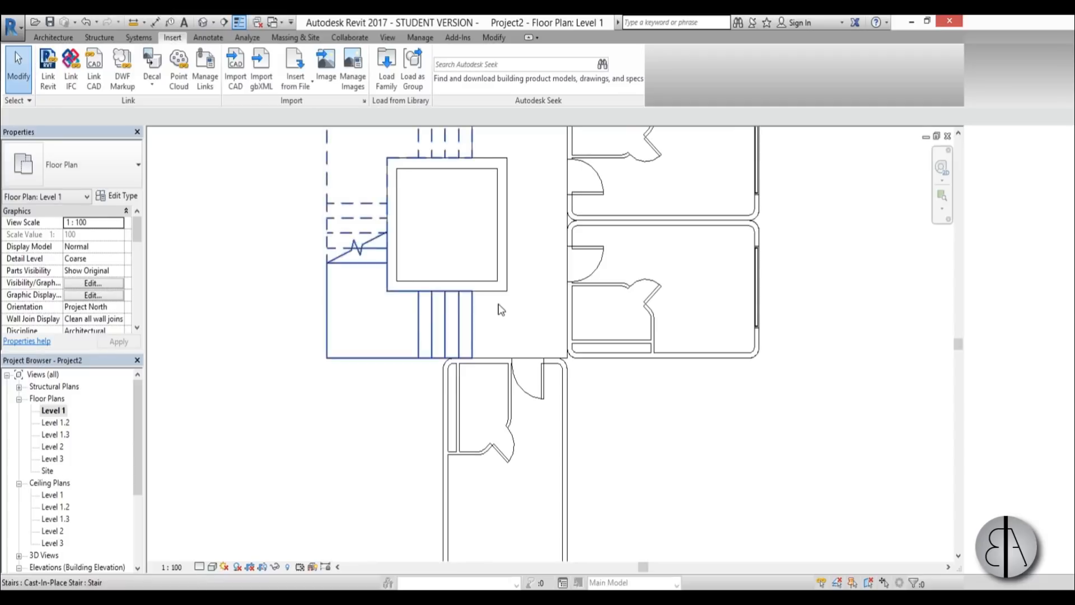
scroll(503, 359, down, 2)
click(510, 377)
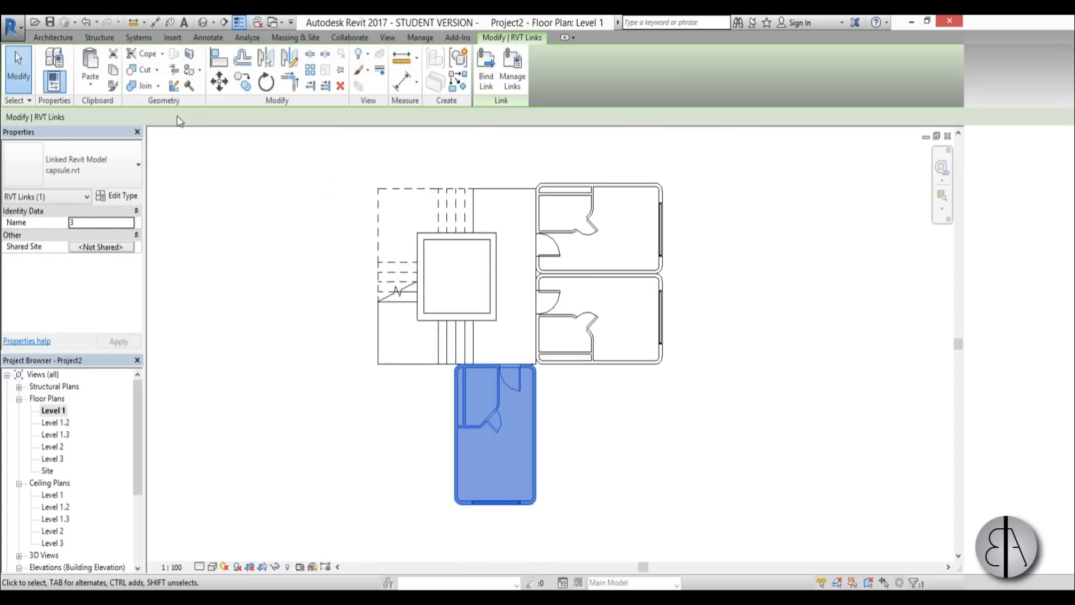
click(90, 84)
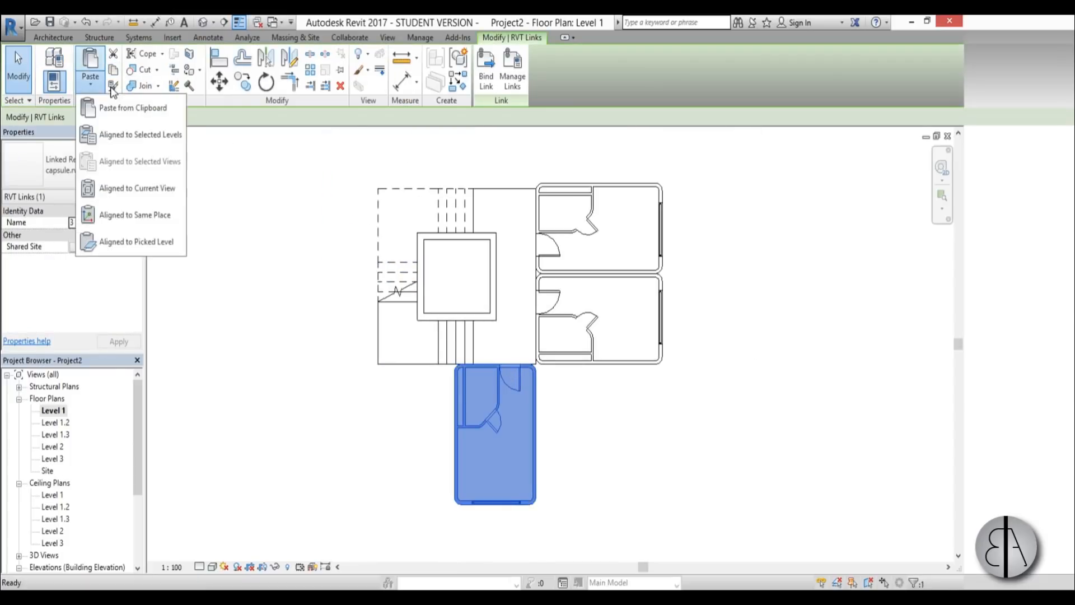
click(117, 137)
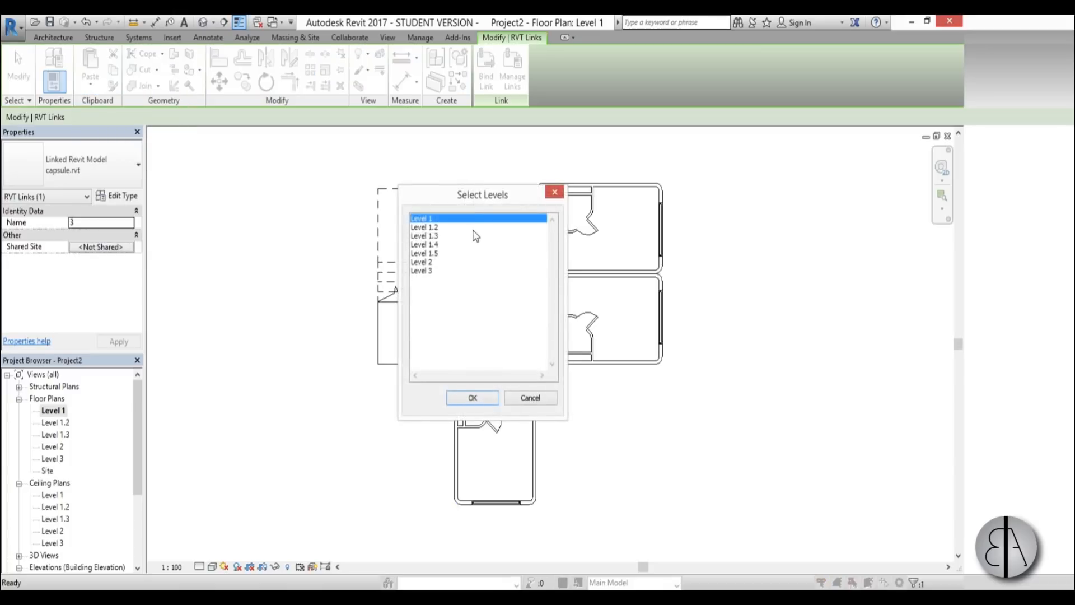
click(473, 397)
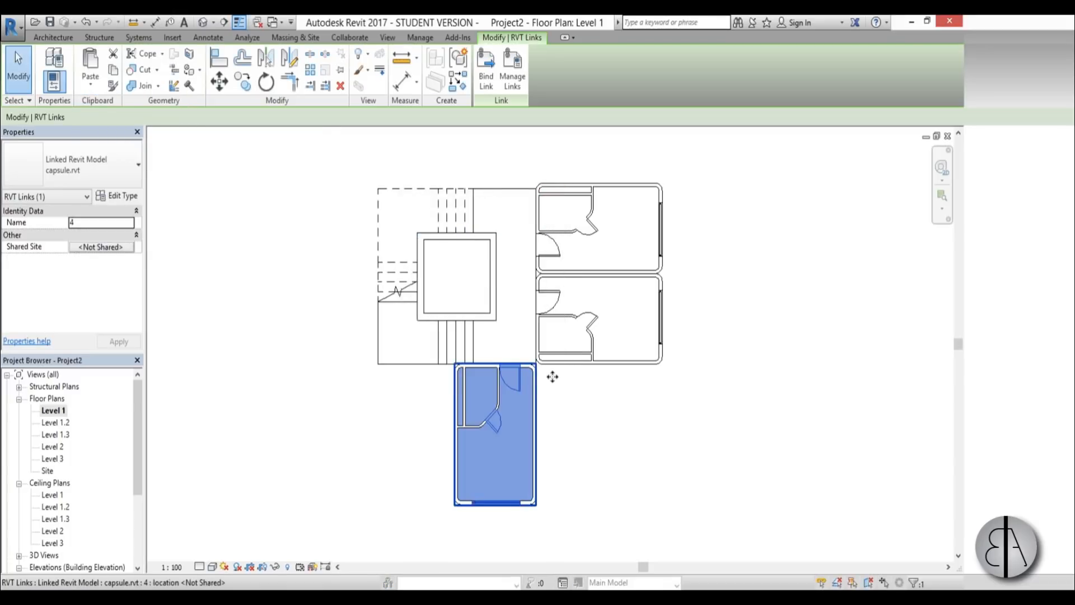
ctrl+drag(552, 377, 459, 378)
key(Escape)
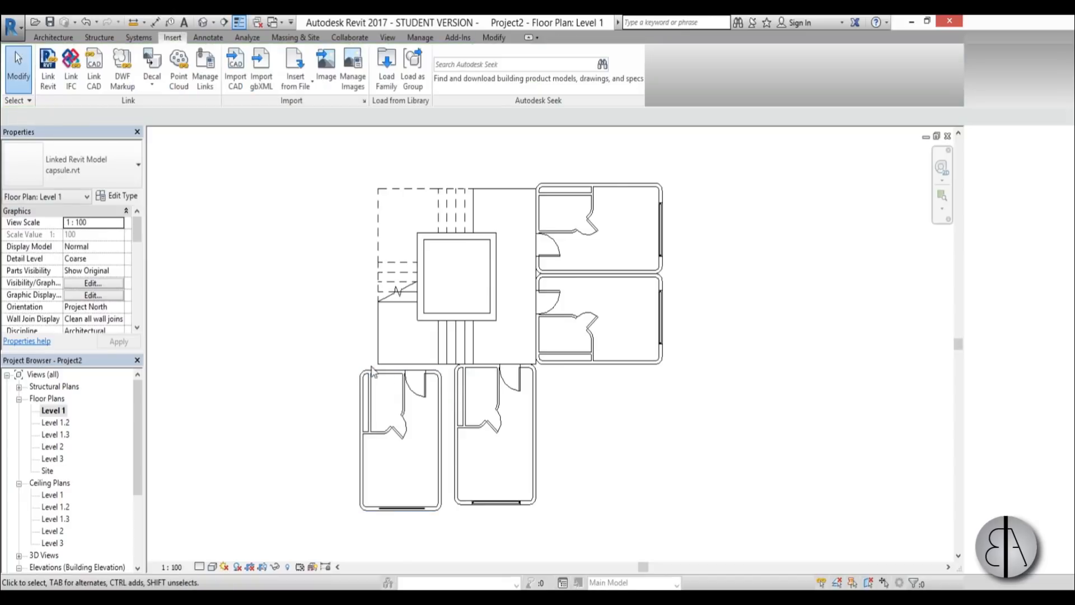
Mirror the western capsule with Copy turned off, using its west wall as axis, and move it back beside its neighbour.
click(372, 372)
scroll(450, 388, up, 3)
middle_drag(497, 373, 506, 324)
click(266, 58)
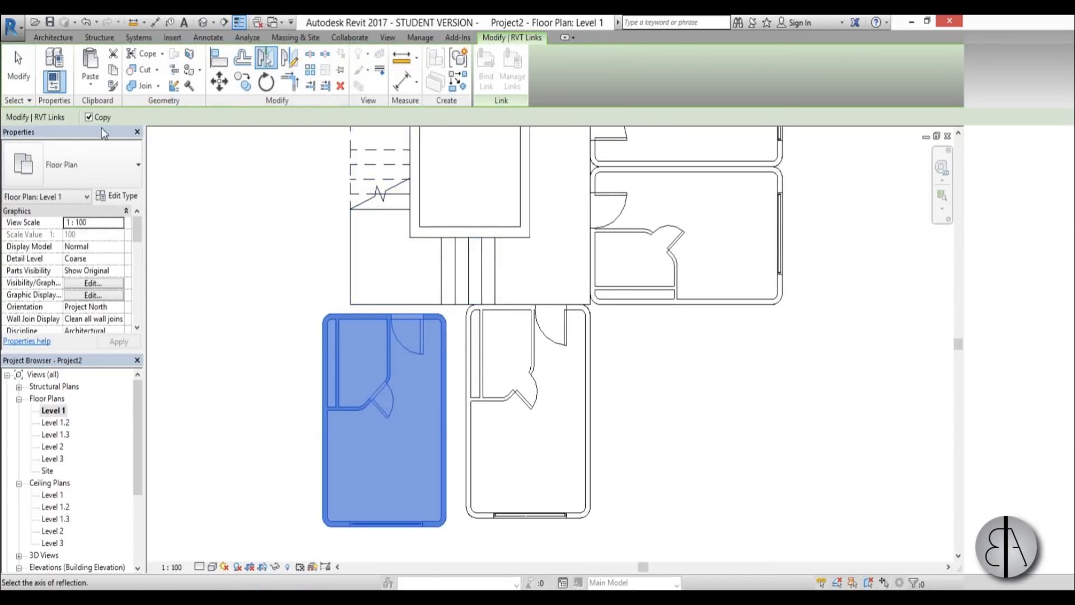
click(102, 118)
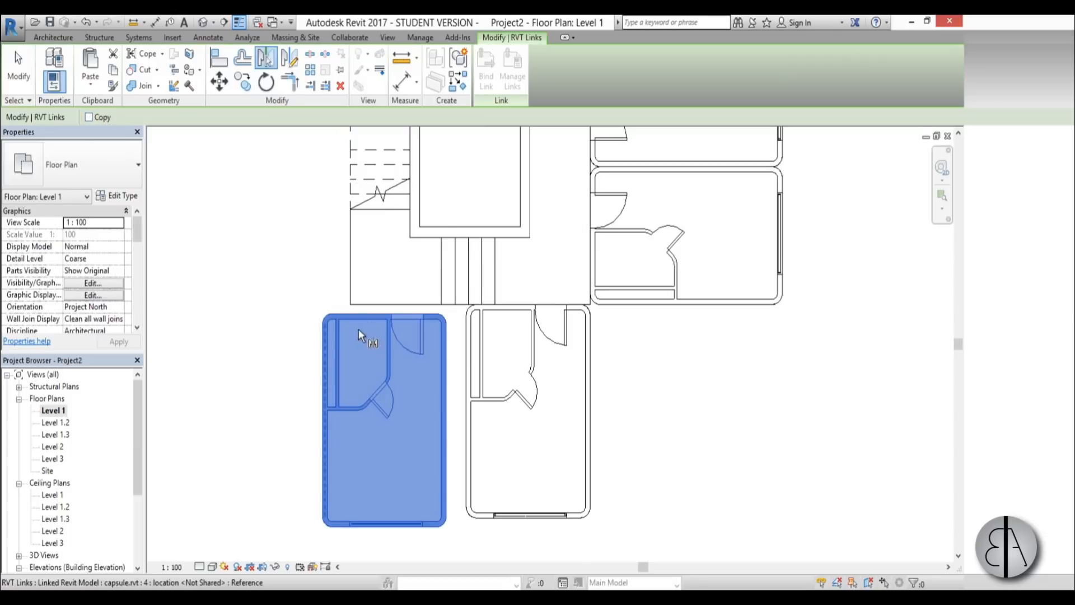
click(358, 329)
click(374, 334)
drag(363, 336, 505, 331)
Align the mirrored capsule's west wall with the slab's west edge and its north wall with the slab's south edge.
click(292, 323)
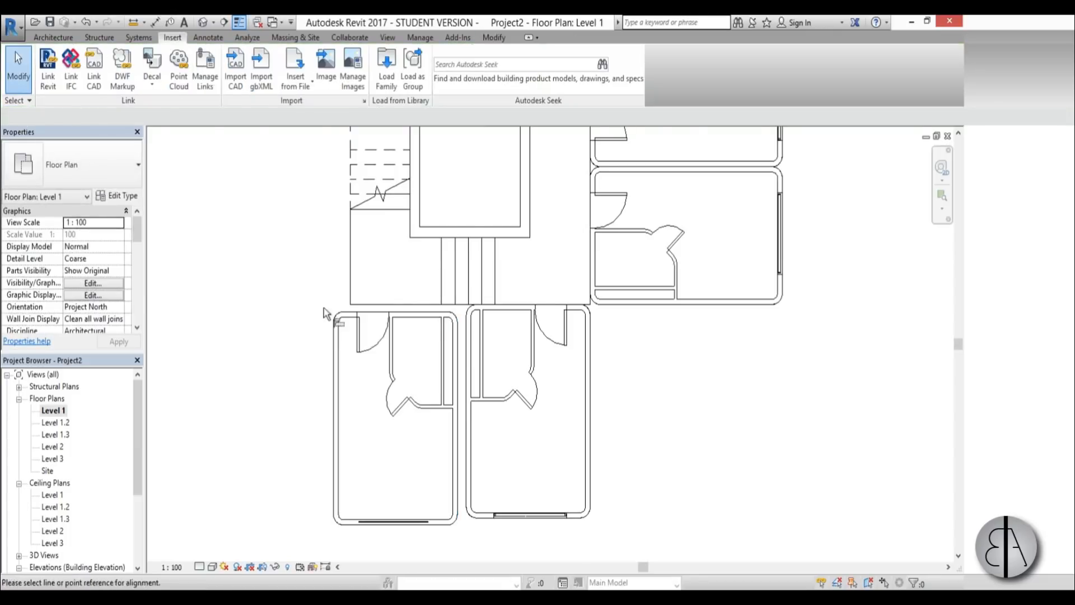
click(392, 264)
click(367, 319)
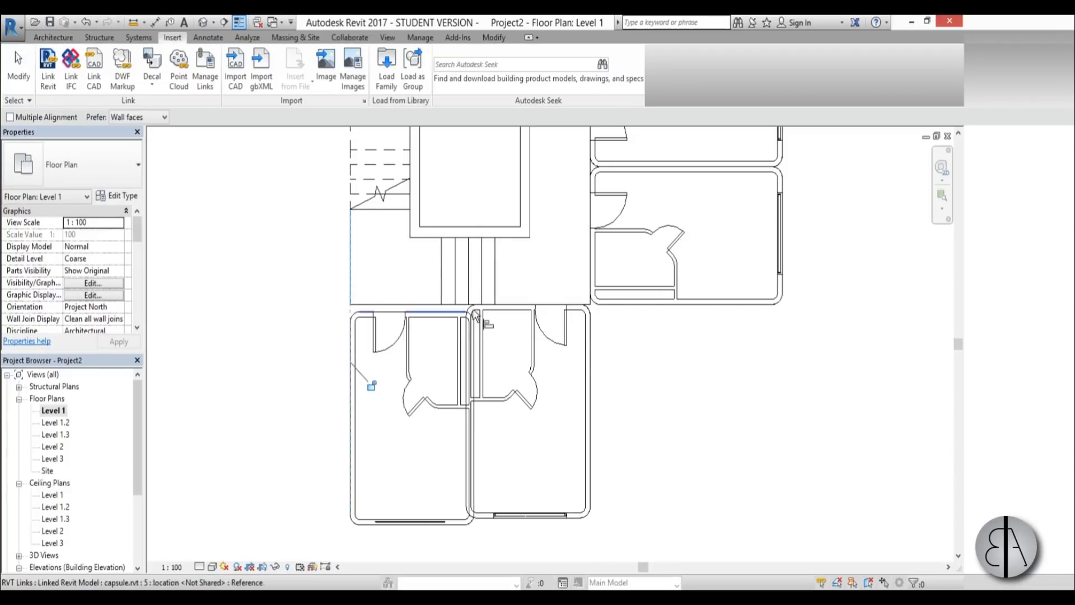
key(Escape)
key(Escape)
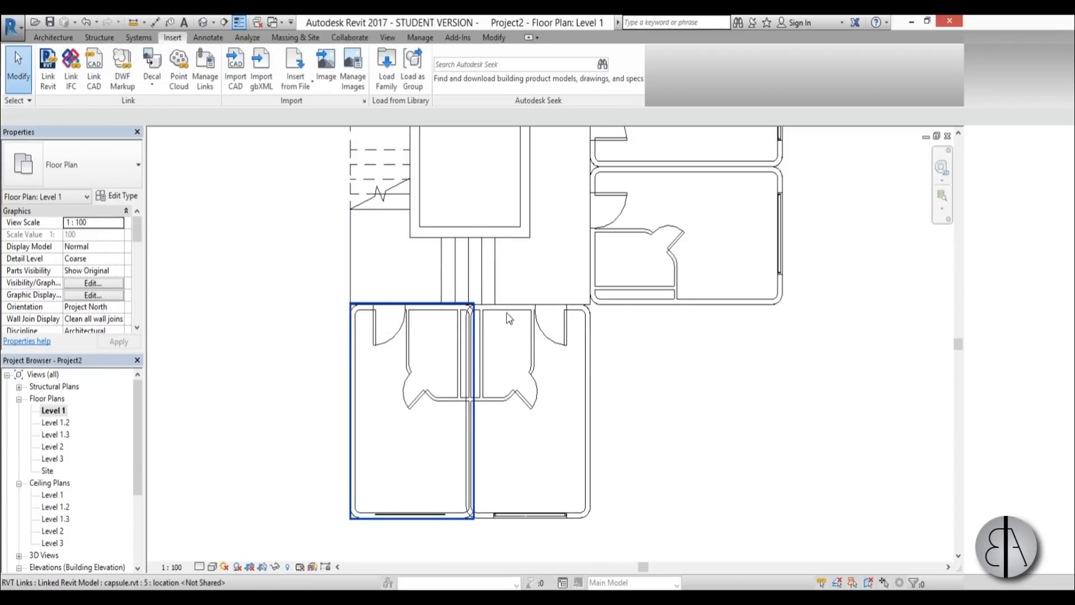
Open the 3D view and examine the four capsules around the core from above and below.
scroll(456, 319, up, 2)
scroll(390, 308, down, 2)
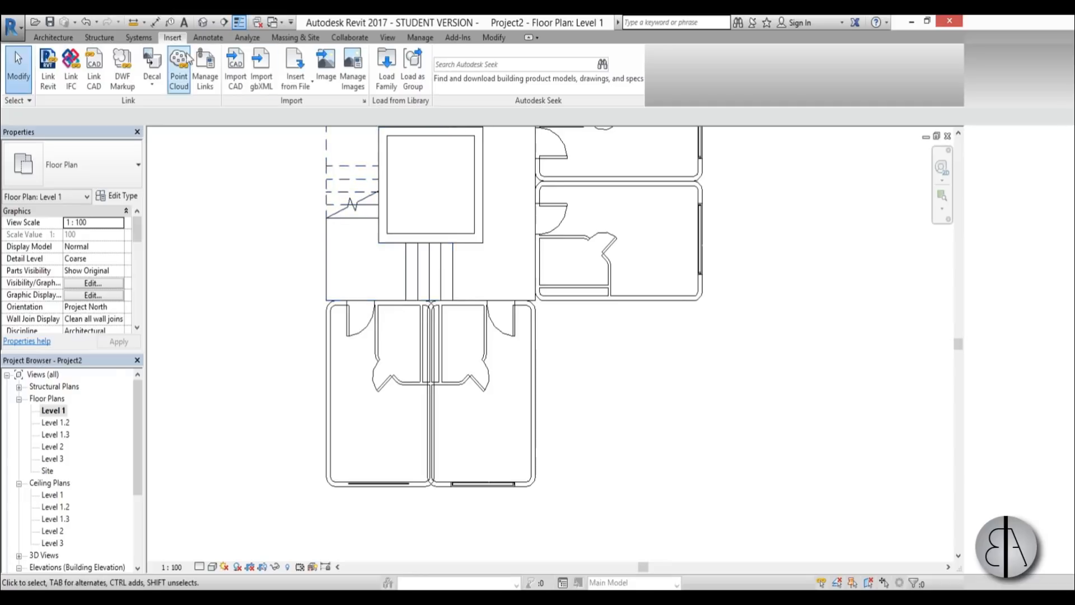
click(224, 23)
scroll(559, 453, down, 1)
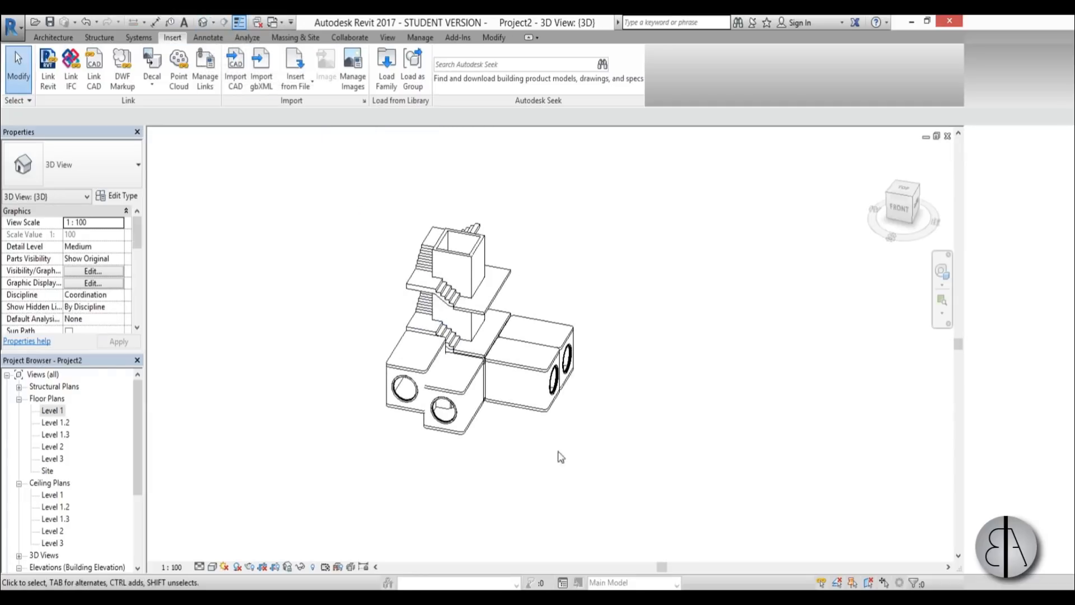
shift+middle_drag(559, 453, 655, 388)
scroll(404, 353, up, 2)
scroll(420, 382, down, 2)
scroll(436, 415, up, 2)
scroll(465, 432, up, 1)
scroll(485, 412, down, 1)
shift+middle_drag(485, 413, 599, 264)
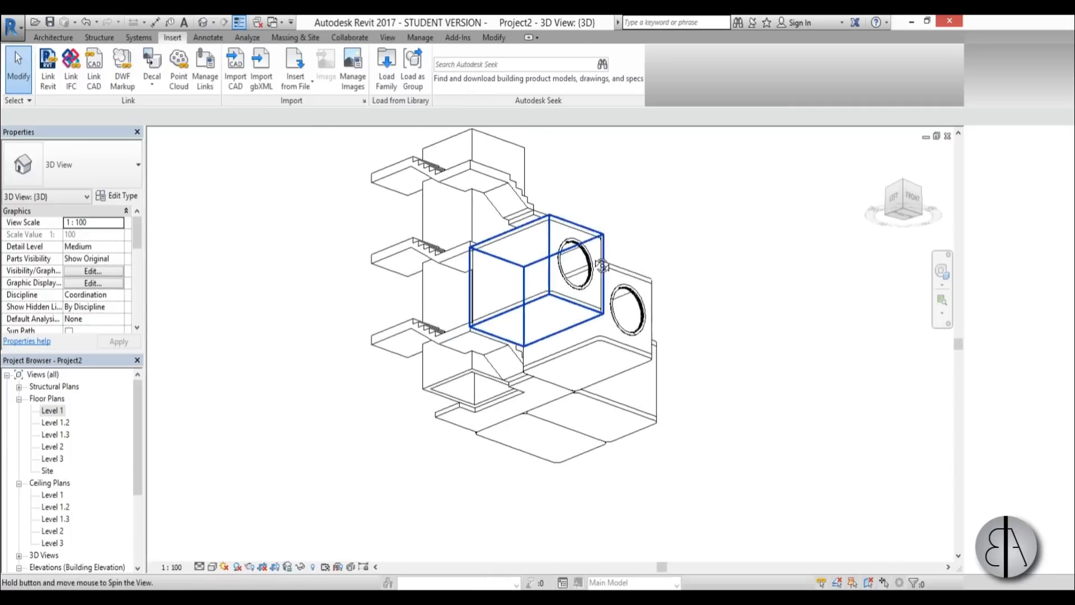
shift+middle_drag(540, 341, 607, 494)
scroll(542, 408, up, 1)
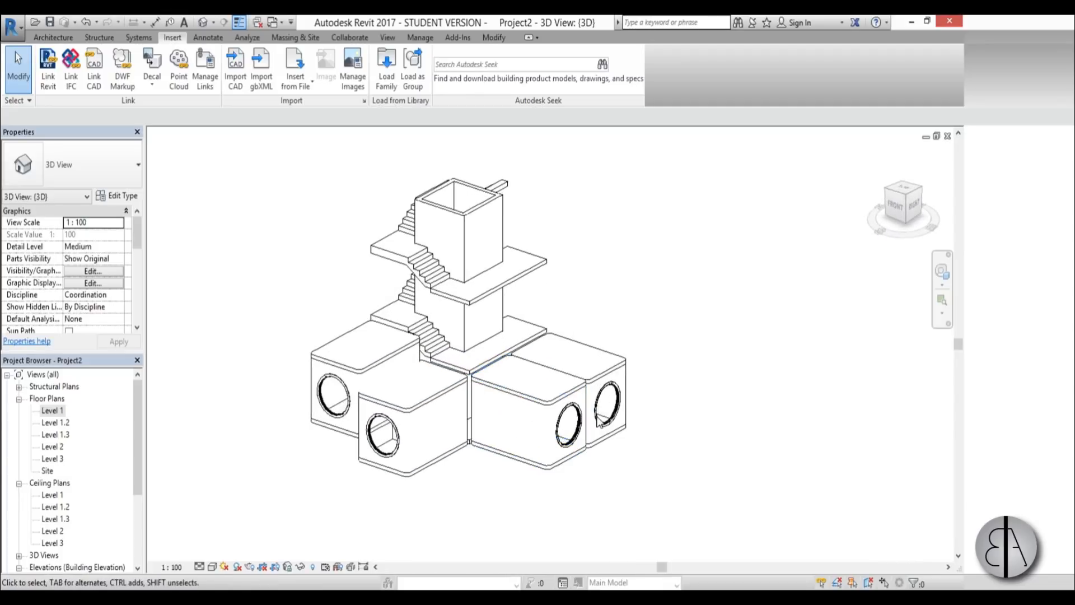
middle_drag(583, 451, 607, 468)
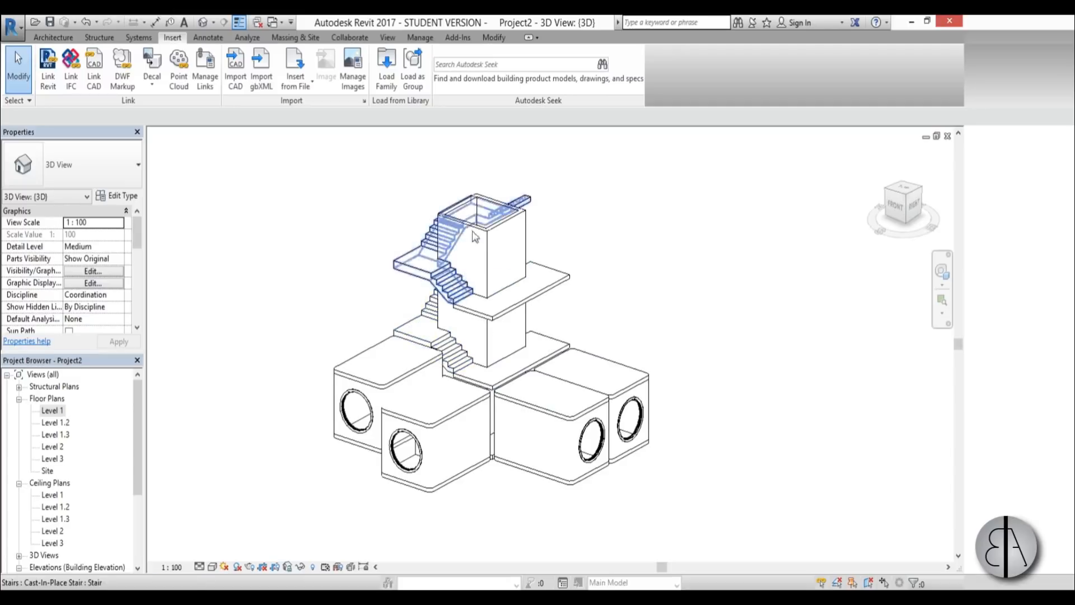
click(563, 408)
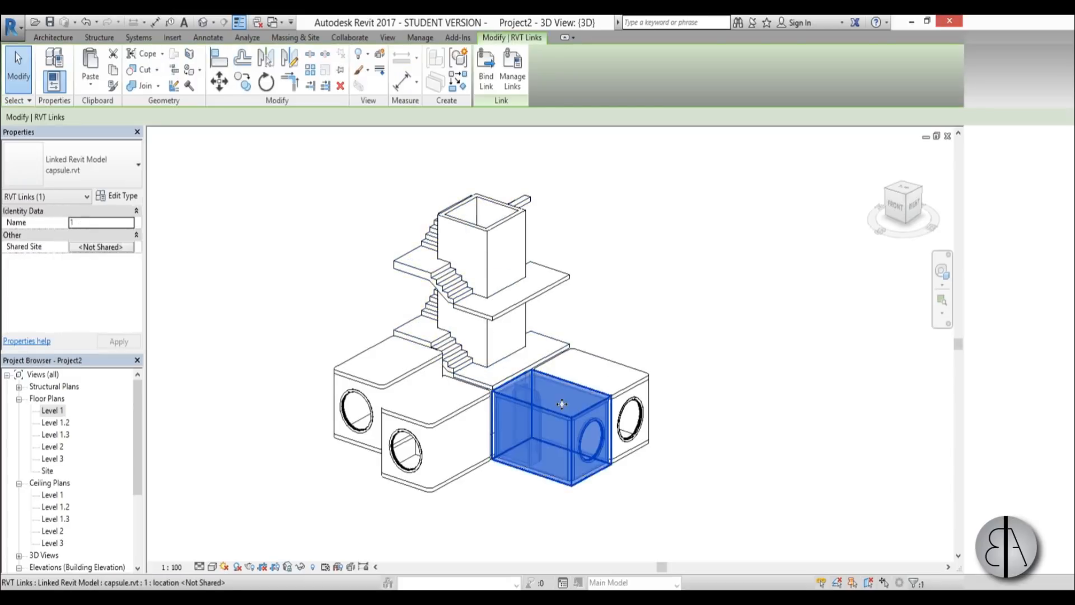
click(383, 328)
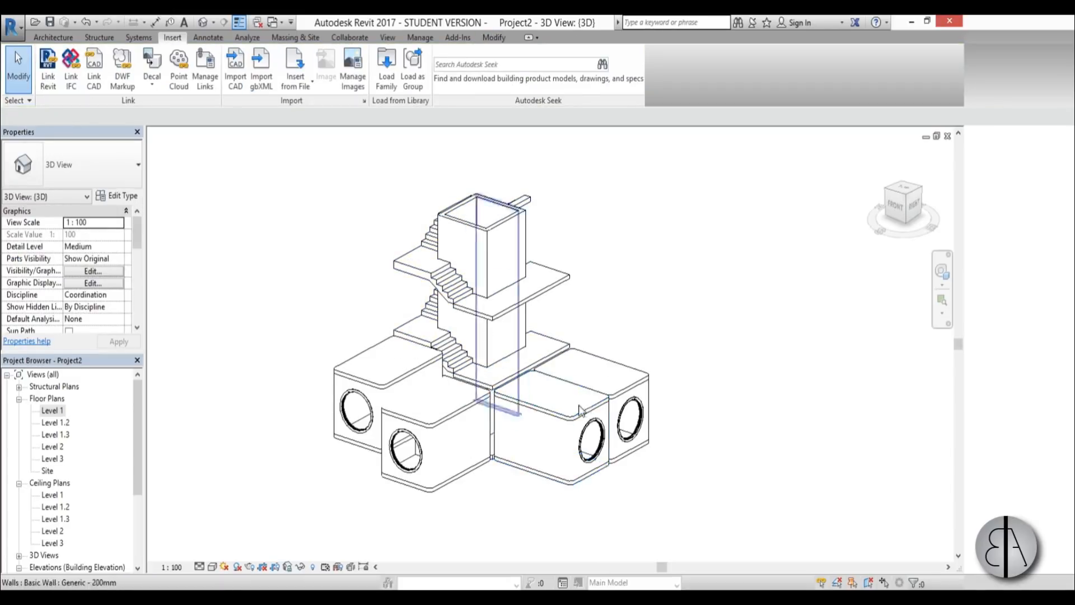